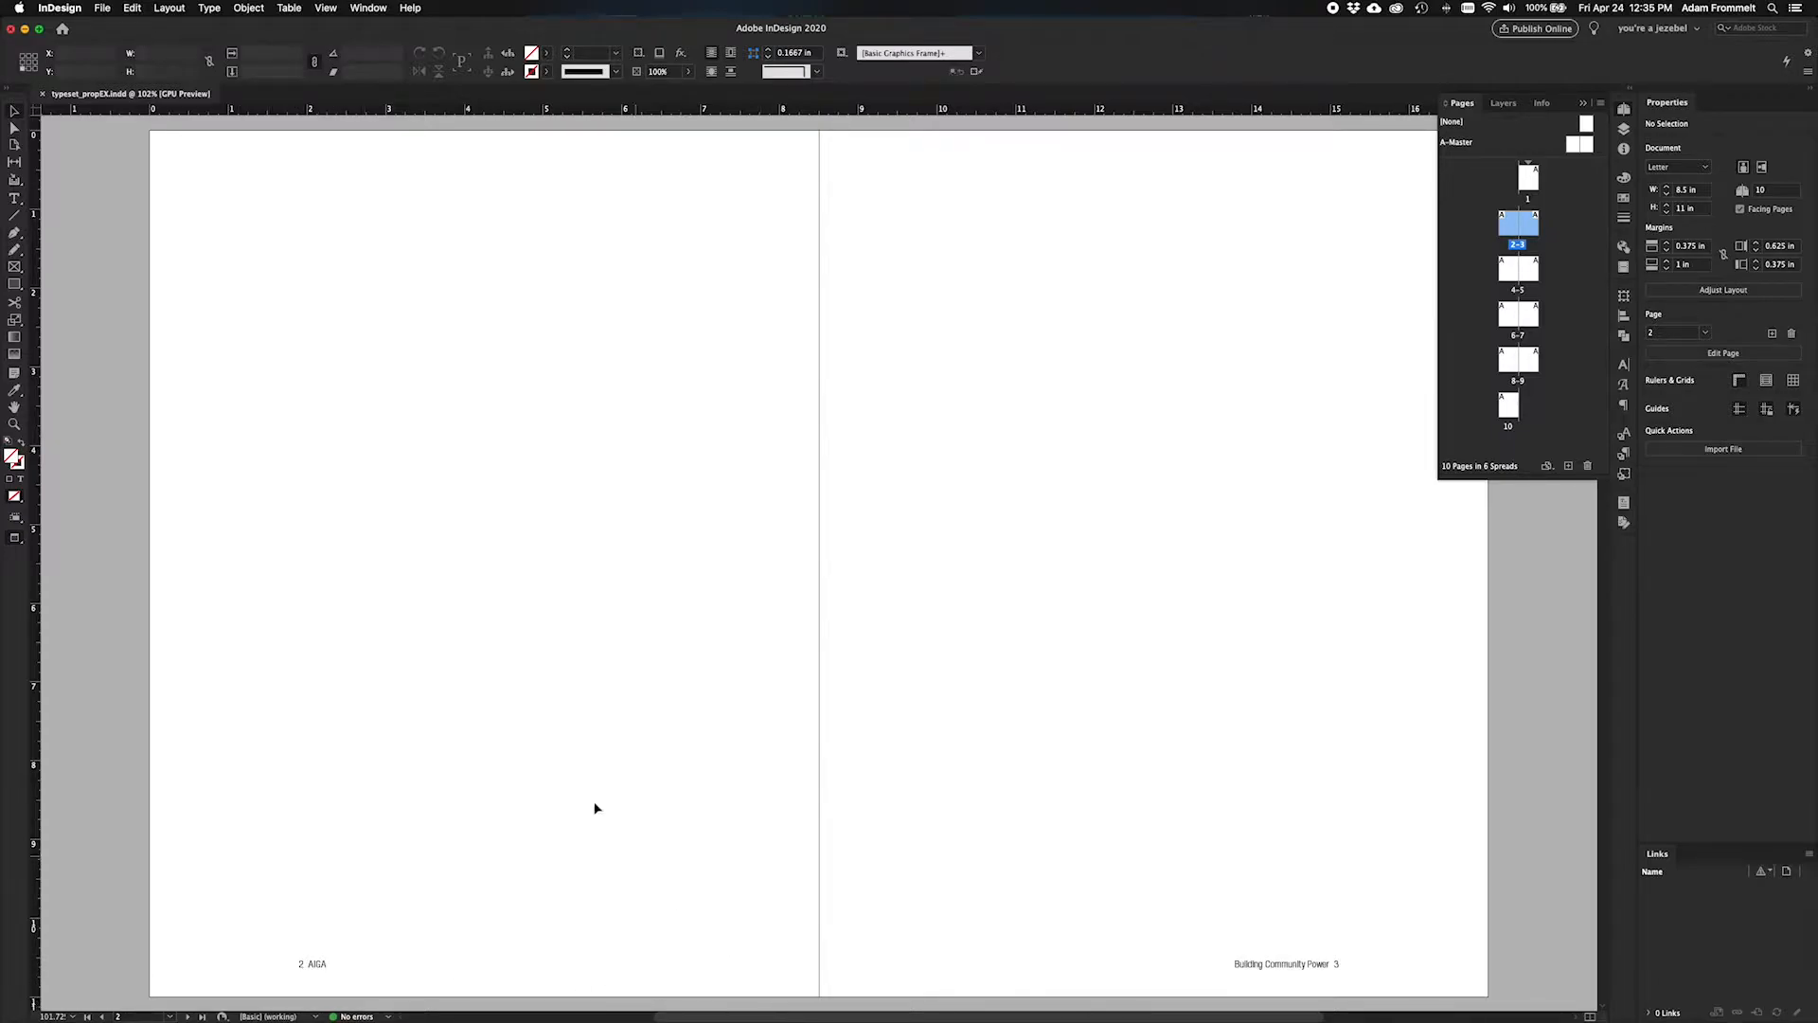
Step: Turn off the preview display so the guides, margins and frame edges show on the spread
{"action": "key", "text": "w"}
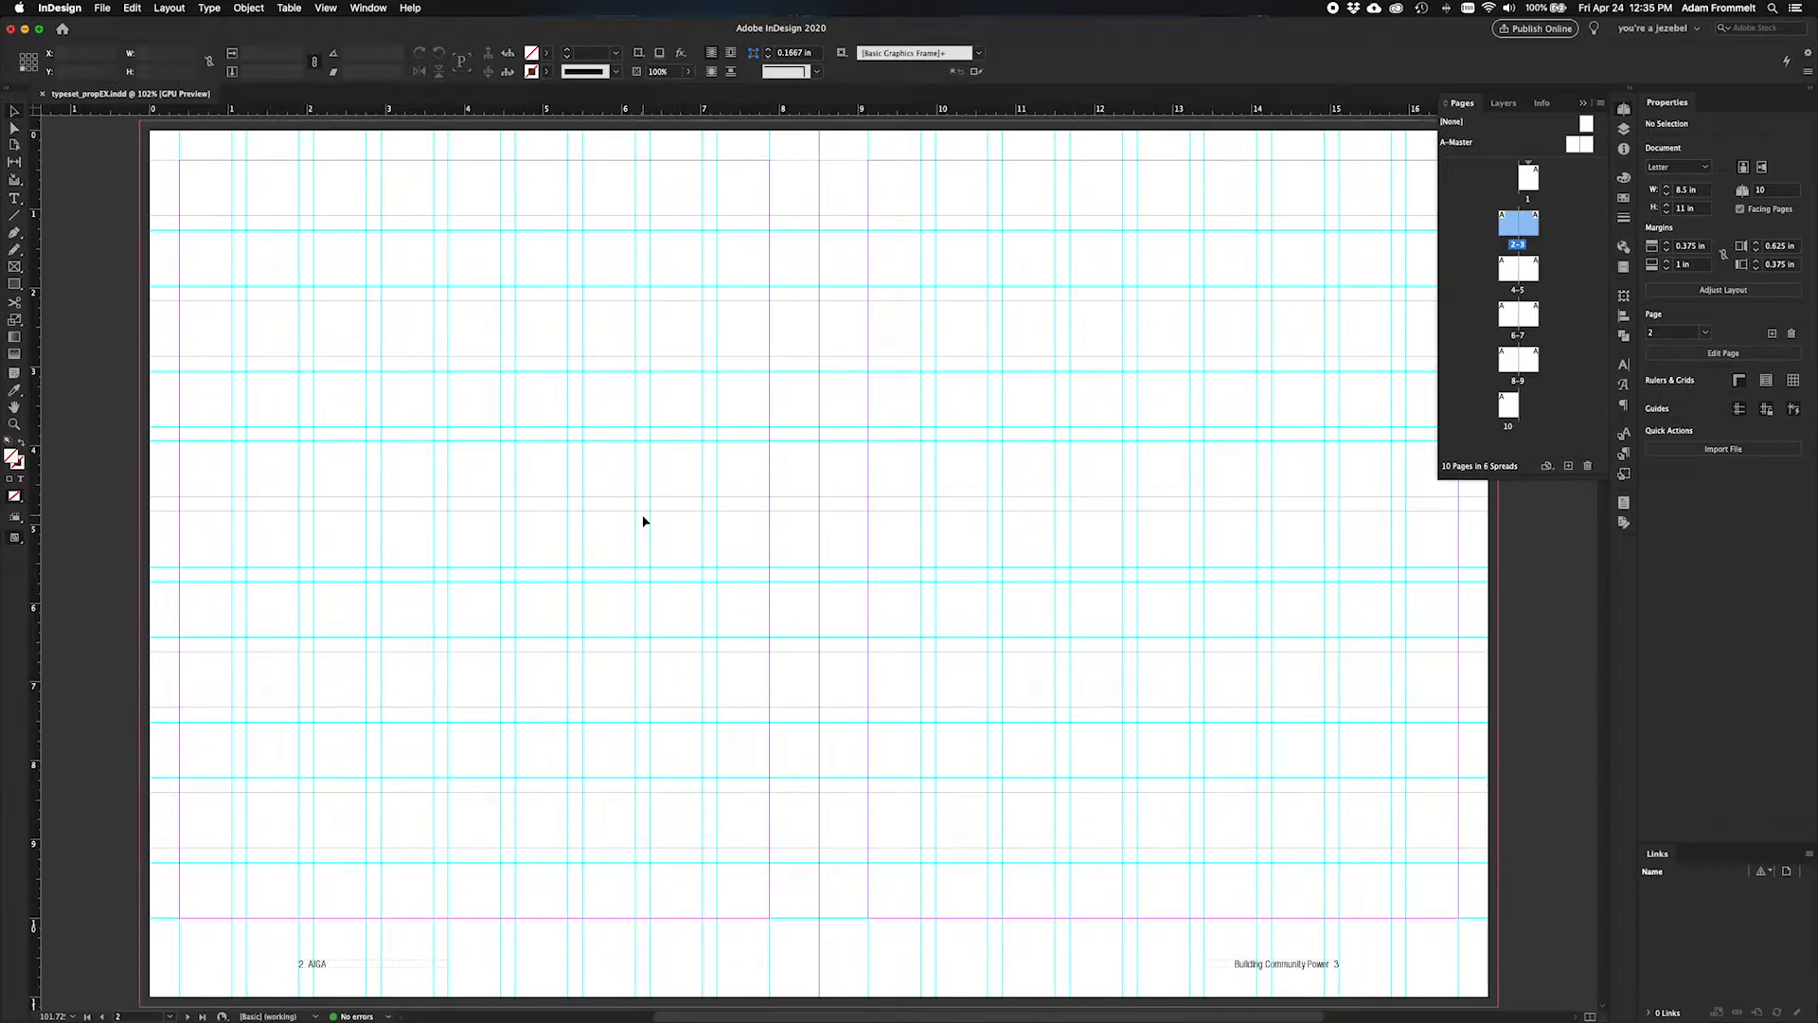
Step: Draw a grid of image frames, three columns by four rows, filling page 2's margins, about 7.5 × 9.625 in overall
{"action": "left_click", "coordinate": [13, 269]}
{"action": "left_click_drag", "start_coordinate": [182, 165], "coordinate": [770, 920]}
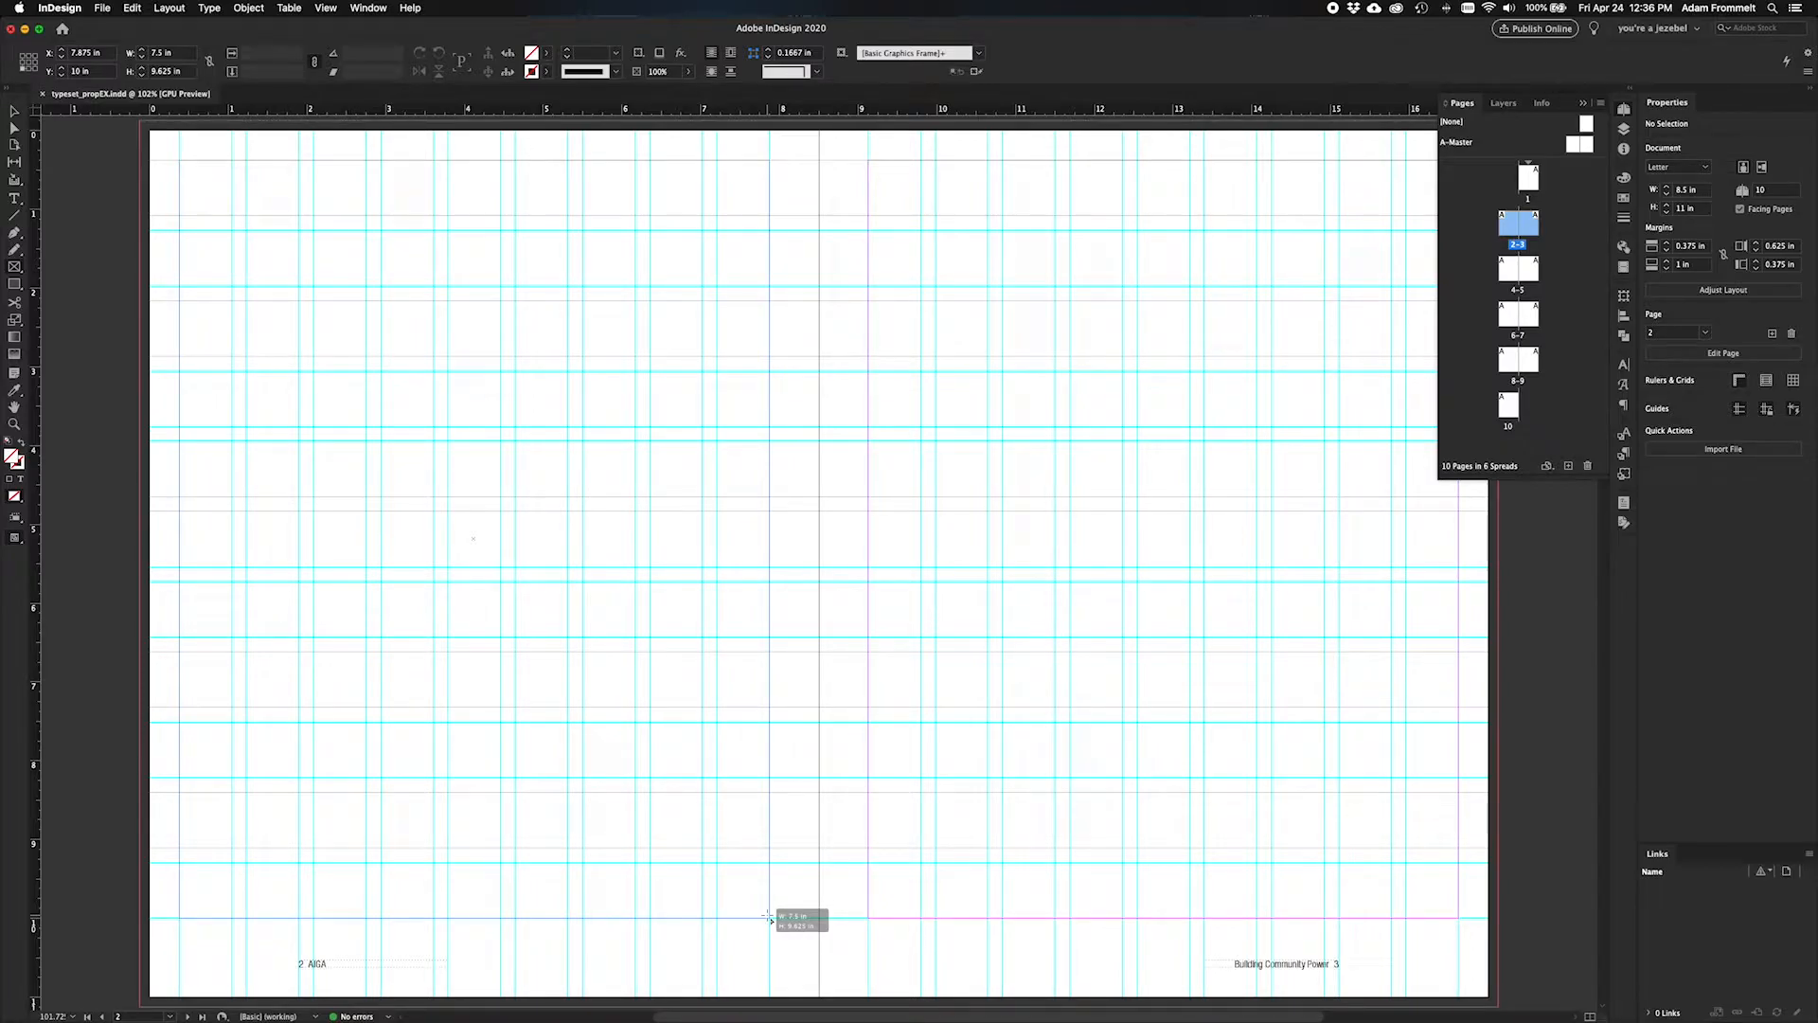
{"action": "left_click_drag", "start_coordinate": [769, 918], "coordinate": [769, 917]}
{"action": "left_click_drag", "start_coordinate": [767, 916], "coordinate": [773, 921]}
{"action": "key", "text": "Up"}
{"action": "key", "text": "Up"}
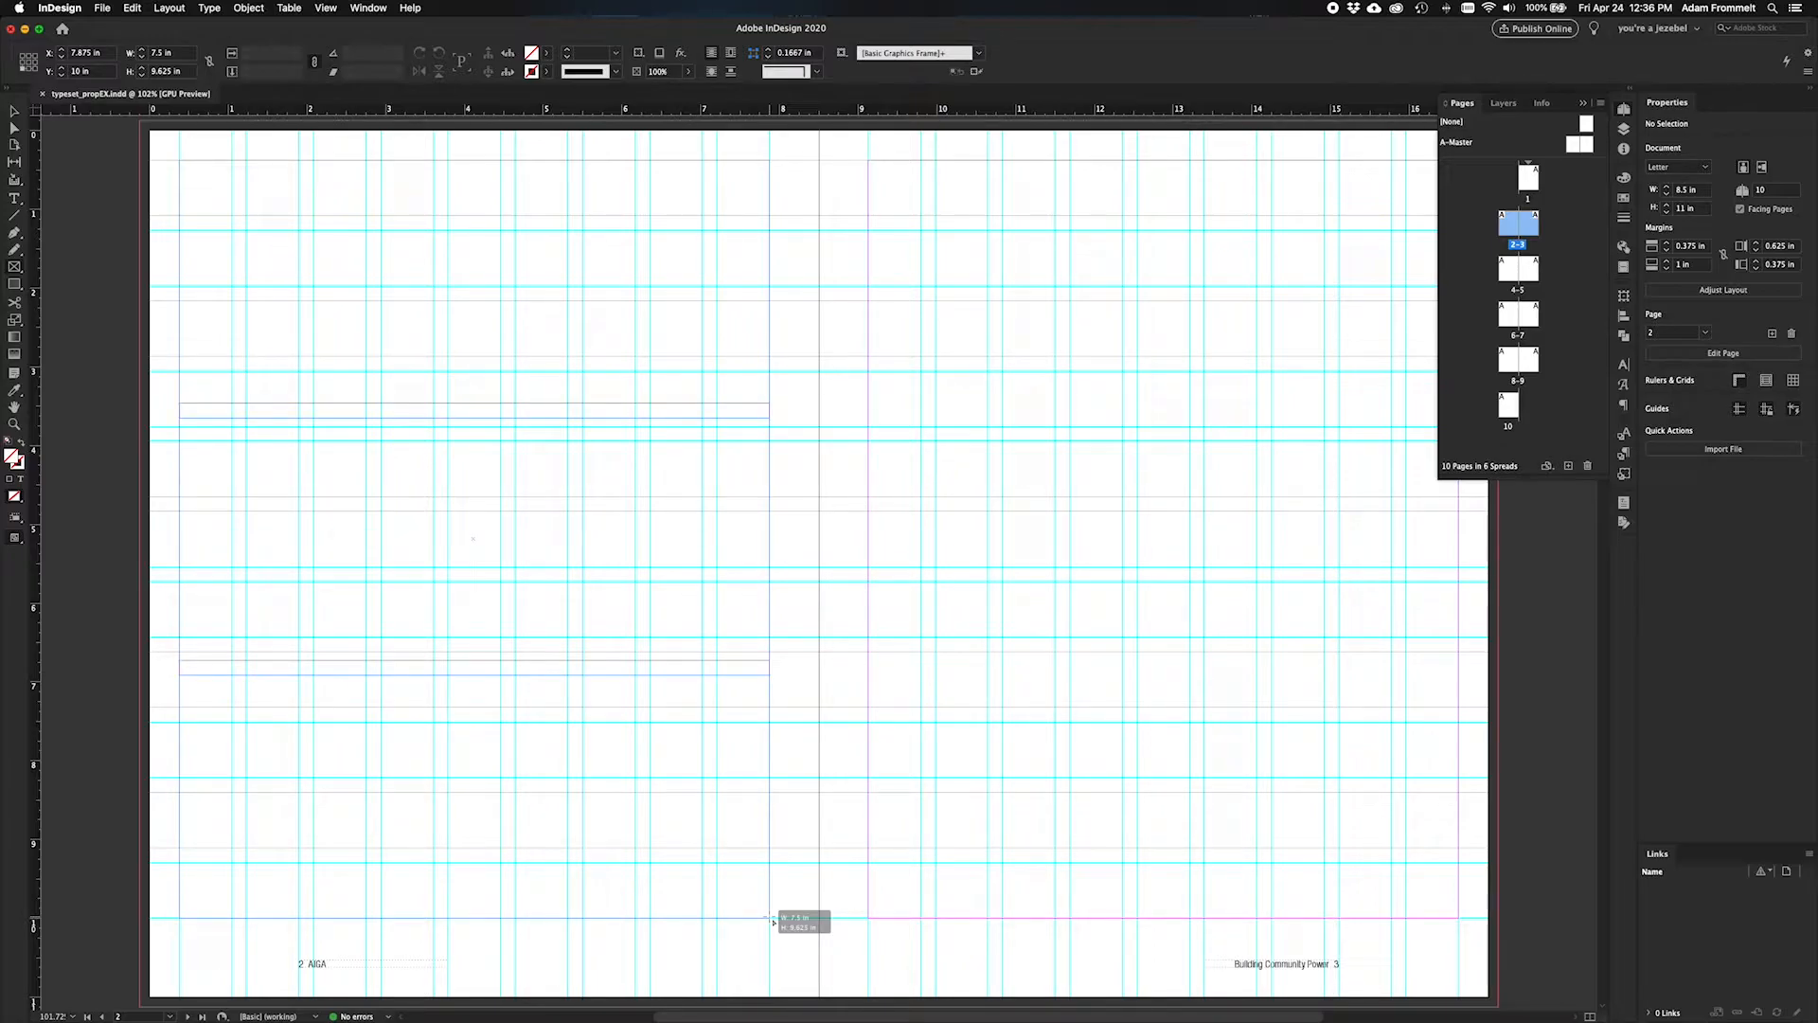
{"action": "left_click_drag", "start_coordinate": [772, 921], "coordinate": [773, 921]}
{"action": "key", "text": "Up"}
{"action": "key", "text": "Right"}
{"action": "key", "text": "Right"}
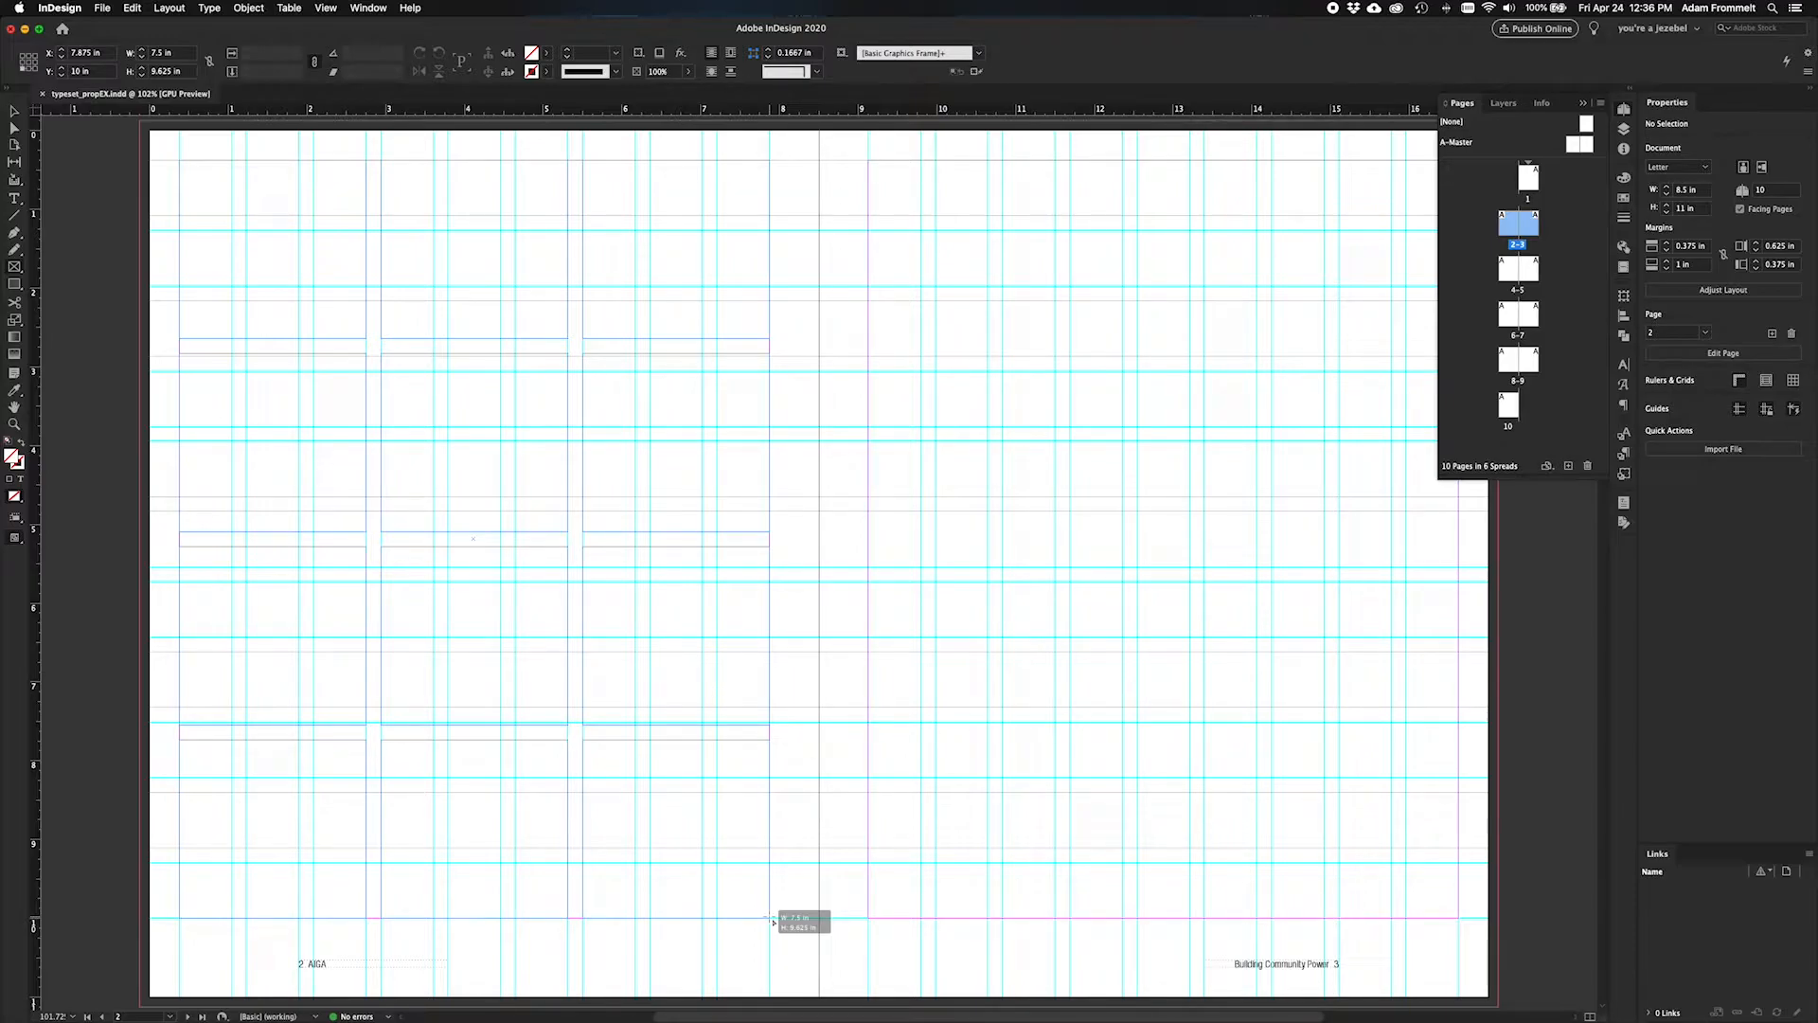
{"action": "left_click_drag", "start_coordinate": [772, 922], "coordinate": [773, 922]}
{"action": "left_click_drag", "start_coordinate": [773, 921], "coordinate": [772, 922]}
{"action": "left_click_drag", "start_coordinate": [773, 921], "coordinate": [772, 922]}
{"action": "left_click_drag", "start_coordinate": [772, 921], "coordinate": [773, 921]}
{"action": "left_click_drag", "start_coordinate": [773, 922], "coordinate": [773, 921]}
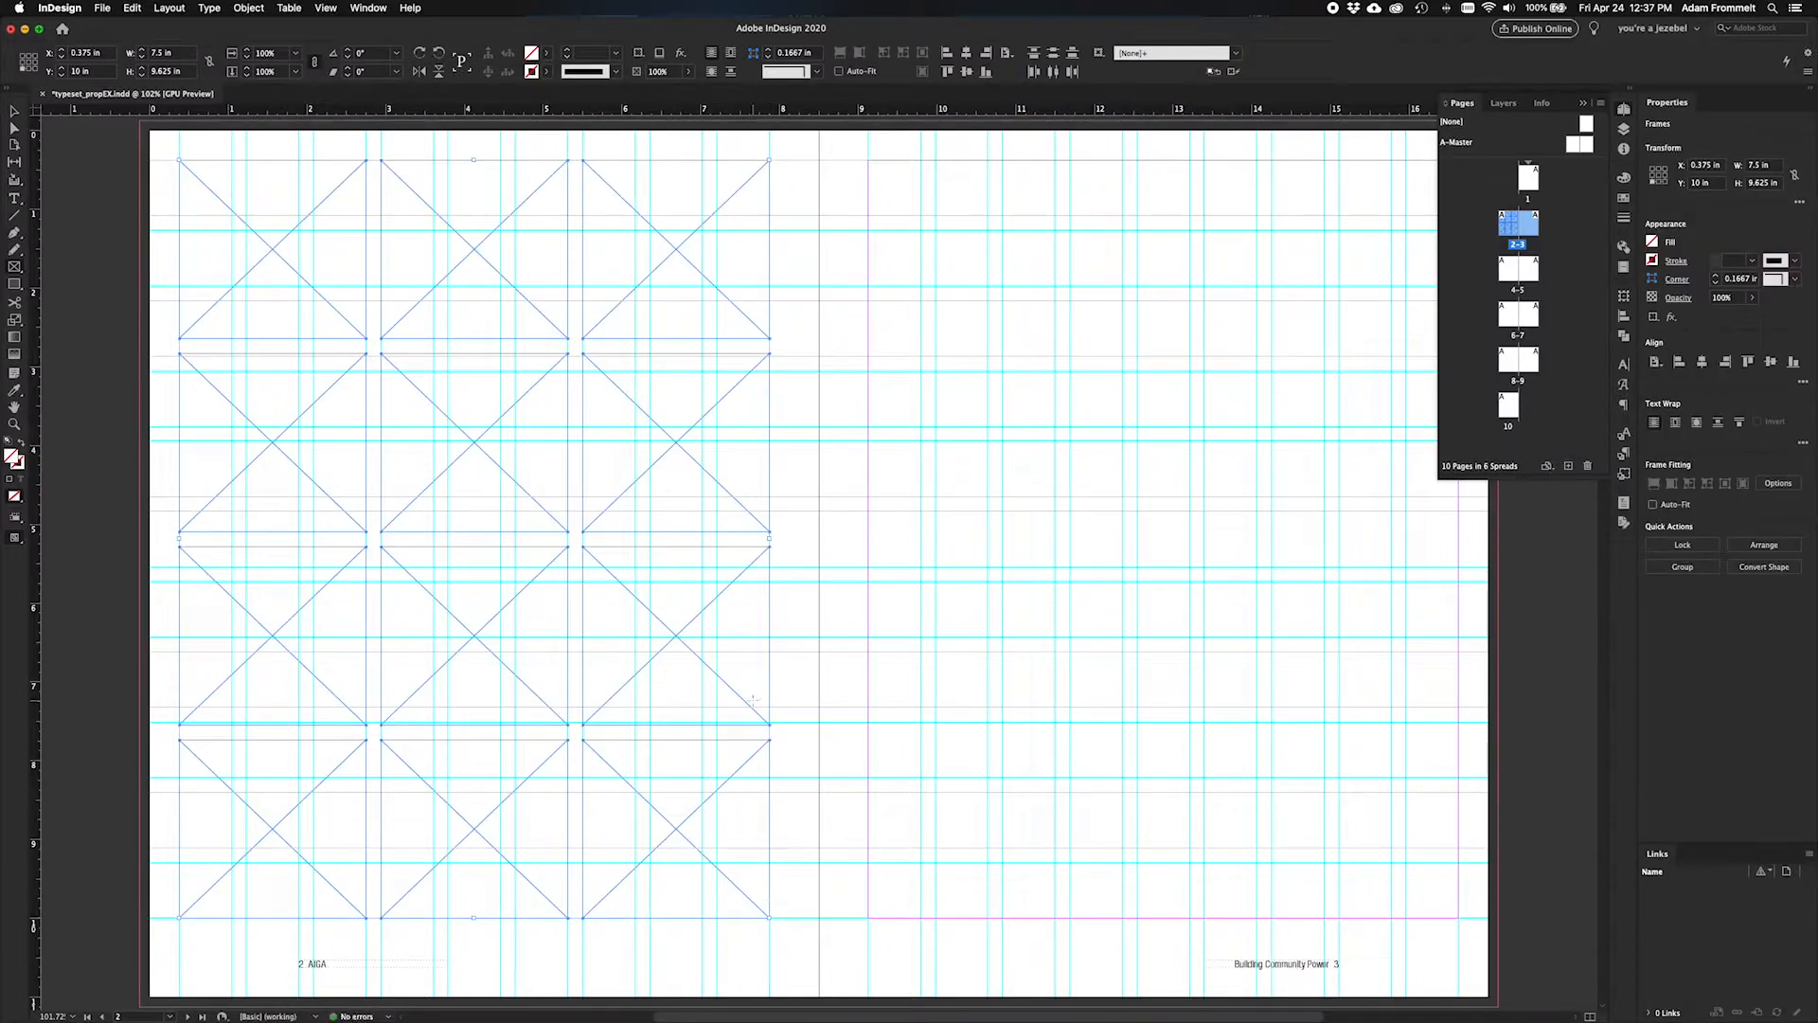
{"action": "key", "text": "v"}
{"action": "left_click", "coordinate": [792, 660]}
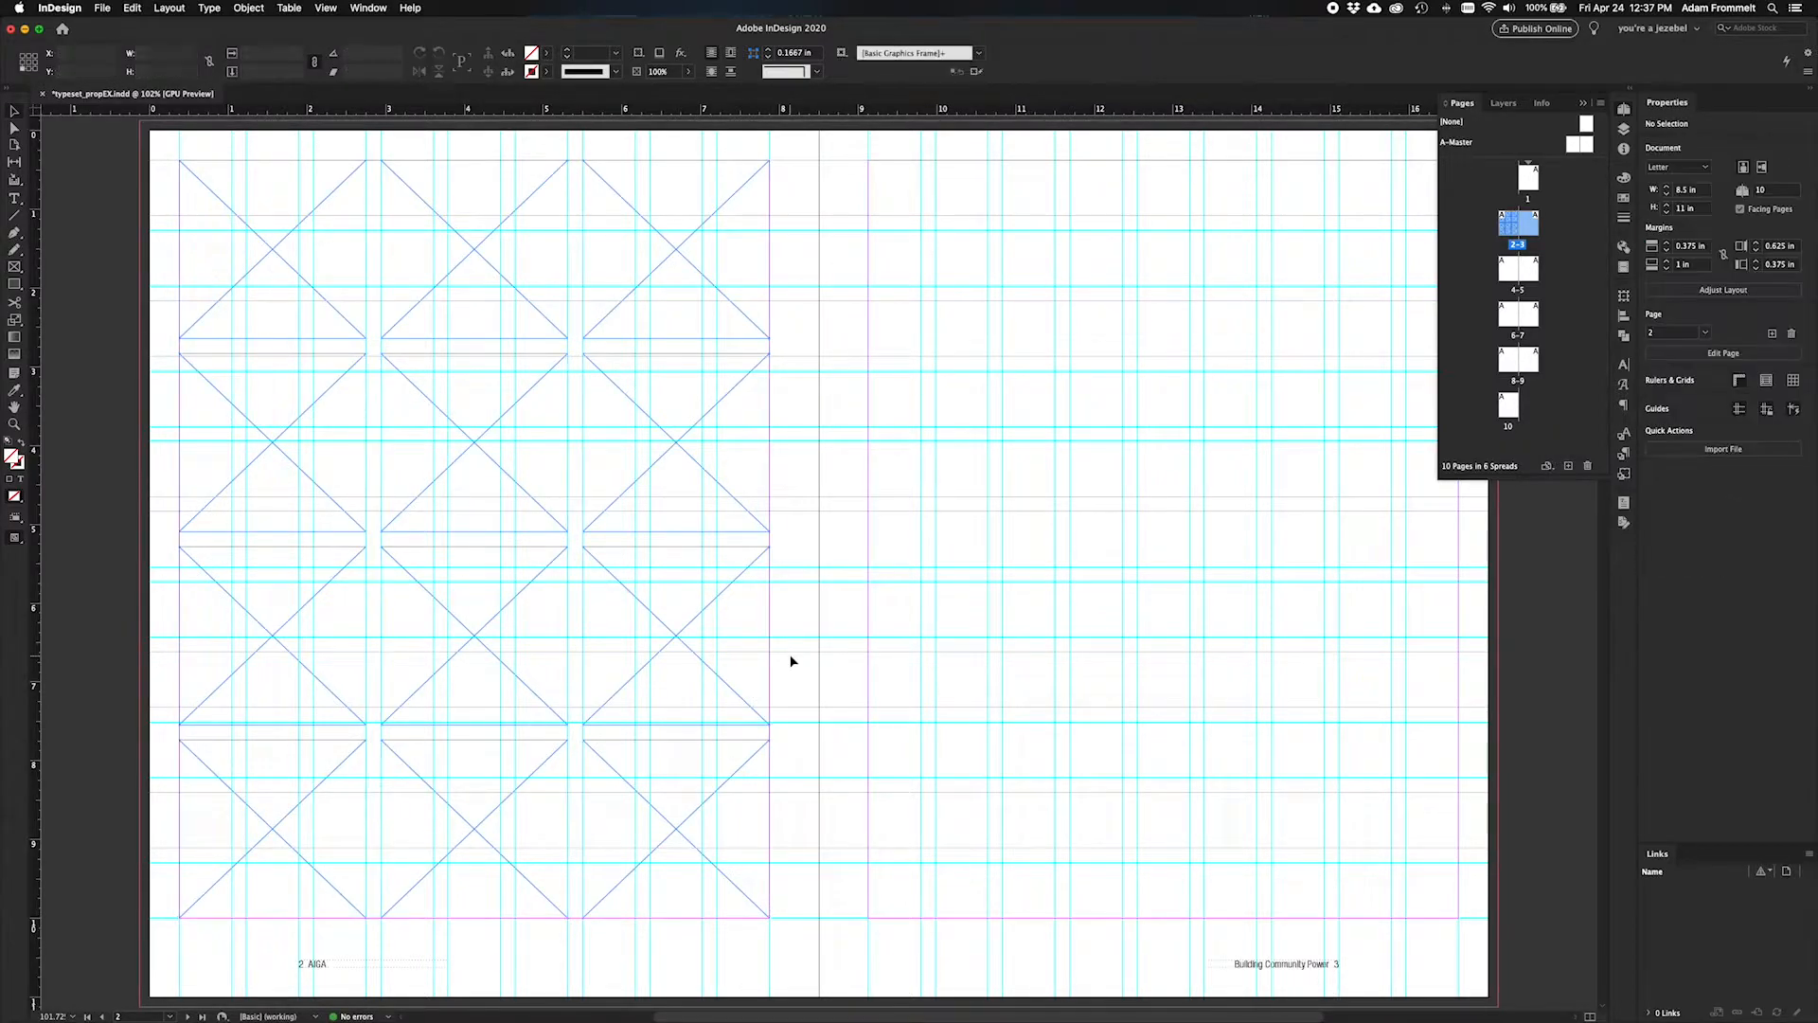
{"action": "left_click", "coordinate": [668, 673]}
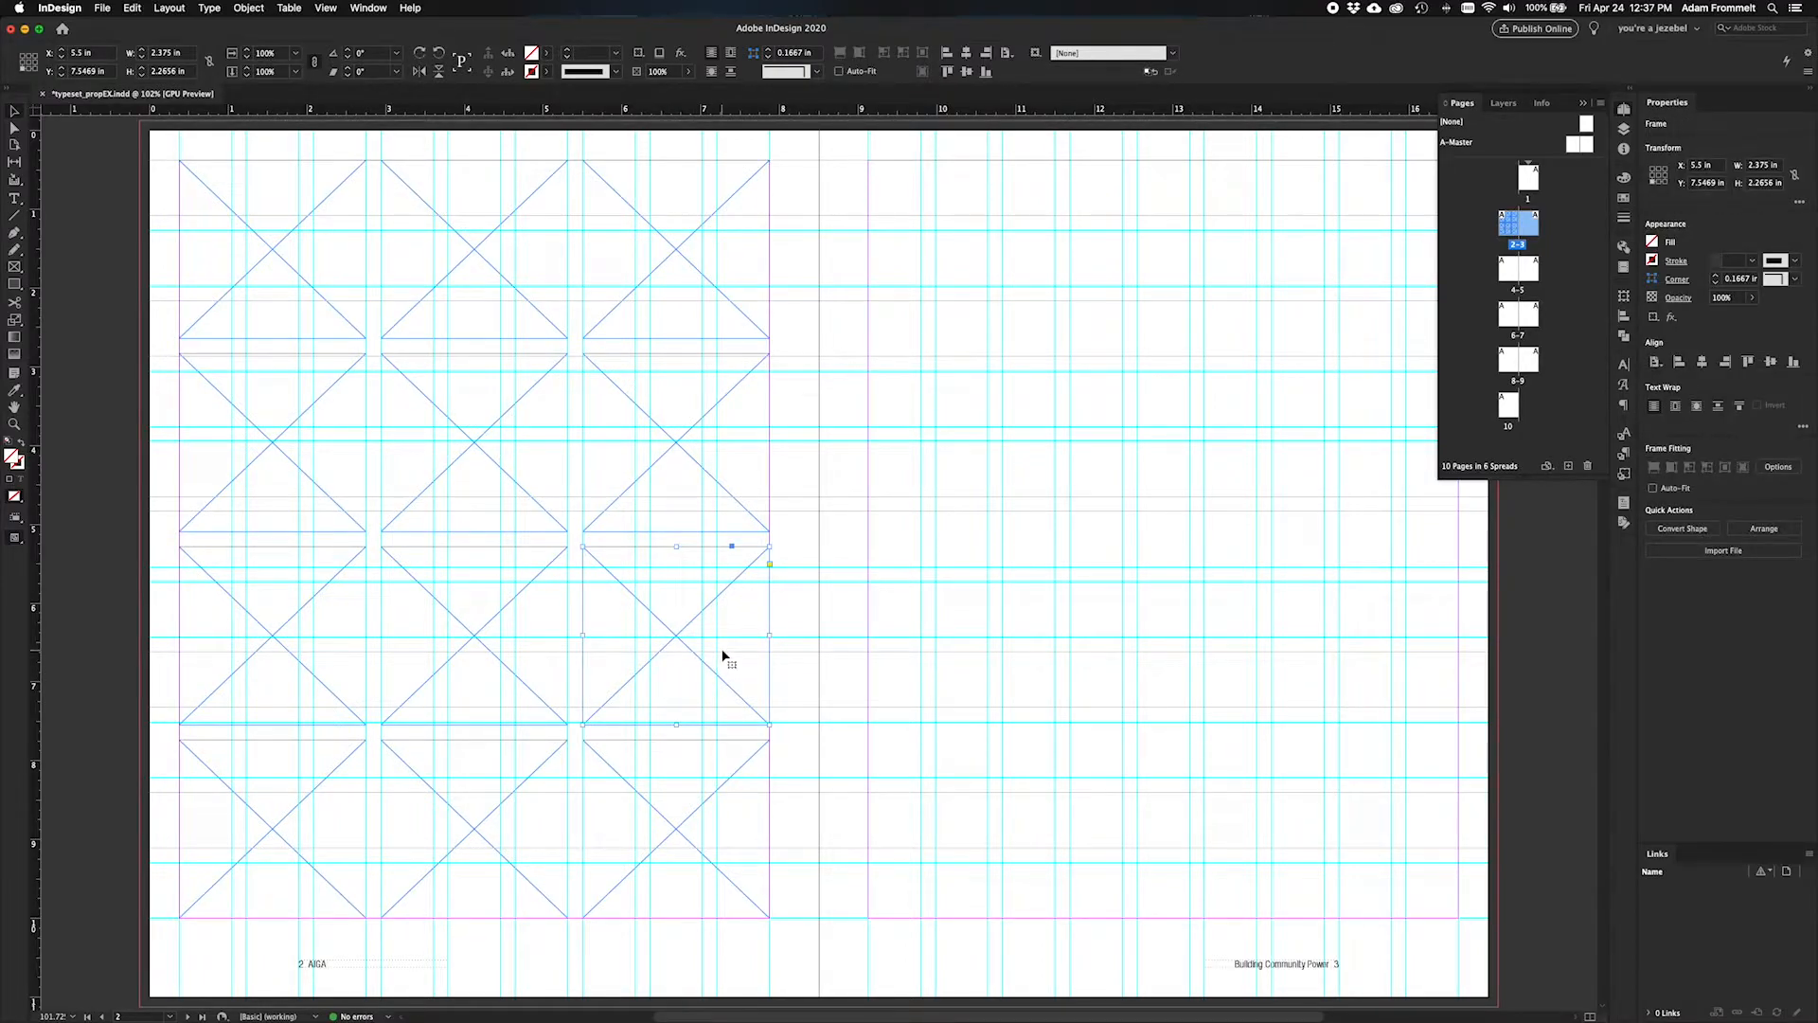
{"action": "key", "text": "super+d"}
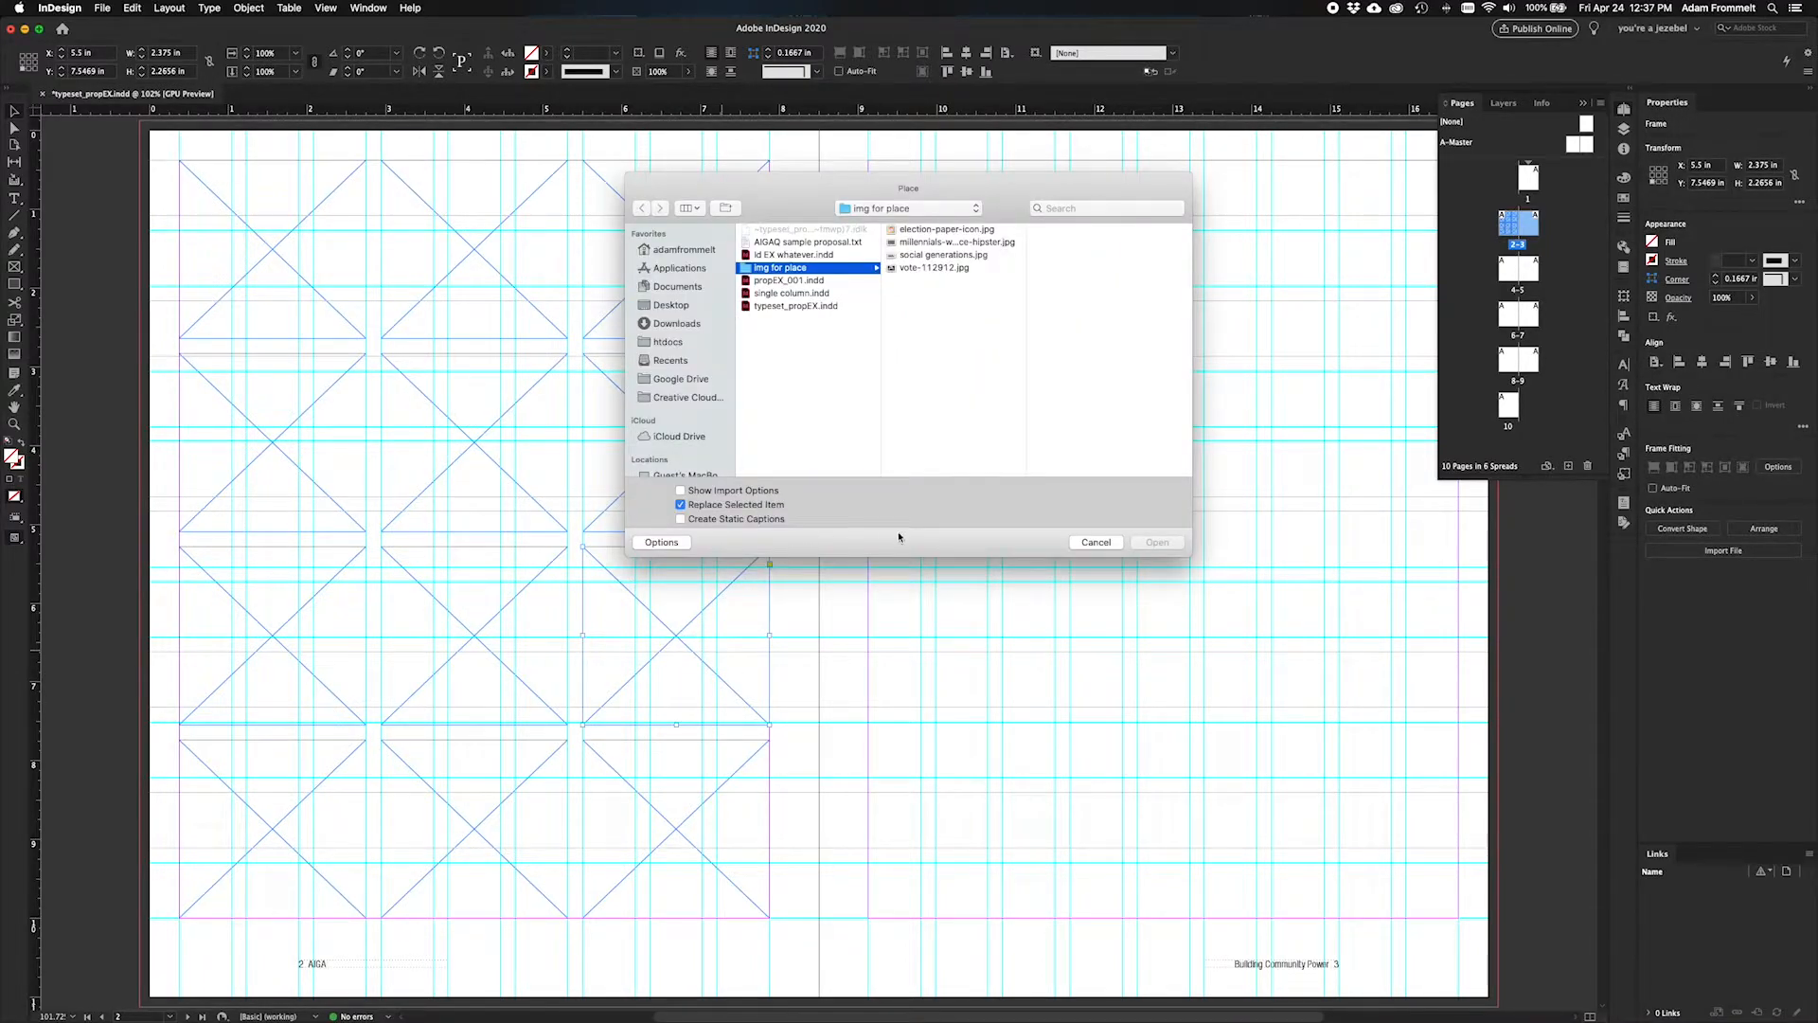
{"action": "left_click", "coordinate": [1094, 542]}
Step: Delete all twelve image frames from page 2
{"action": "left_click_drag", "start_coordinate": [803, 241], "coordinate": [244, 813]}
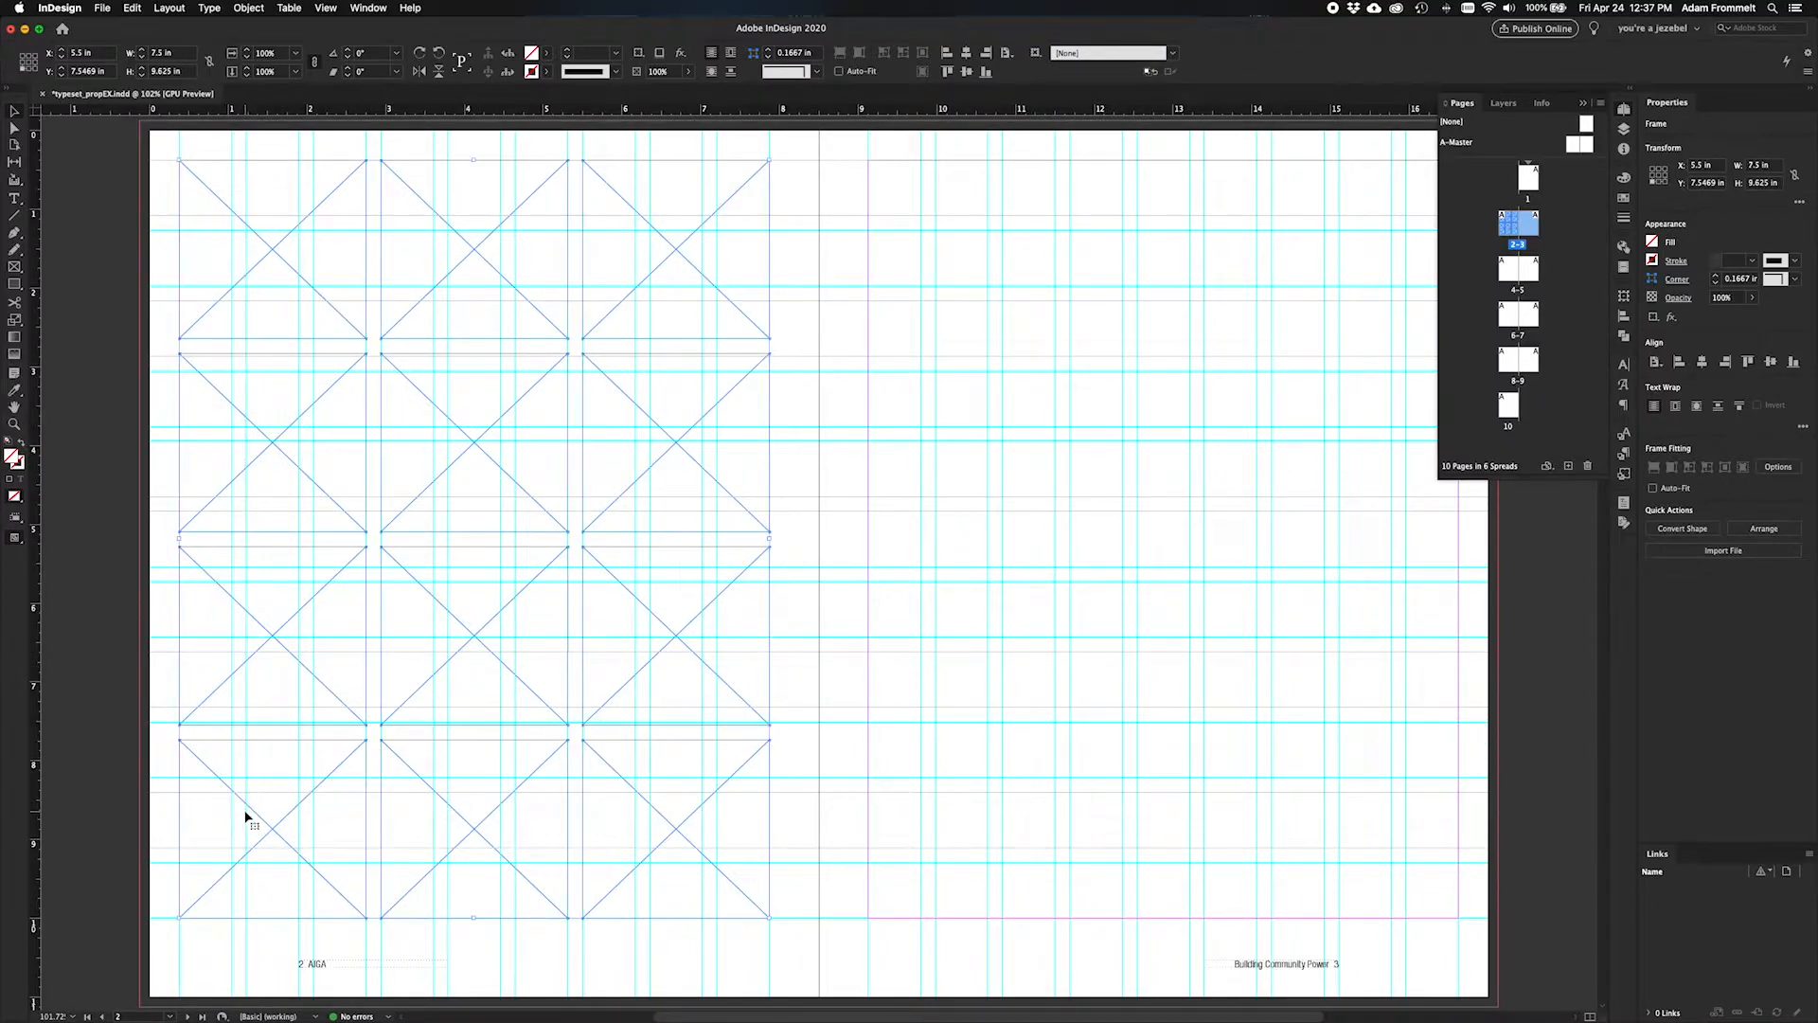
{"action": "key", "text": "Delete"}
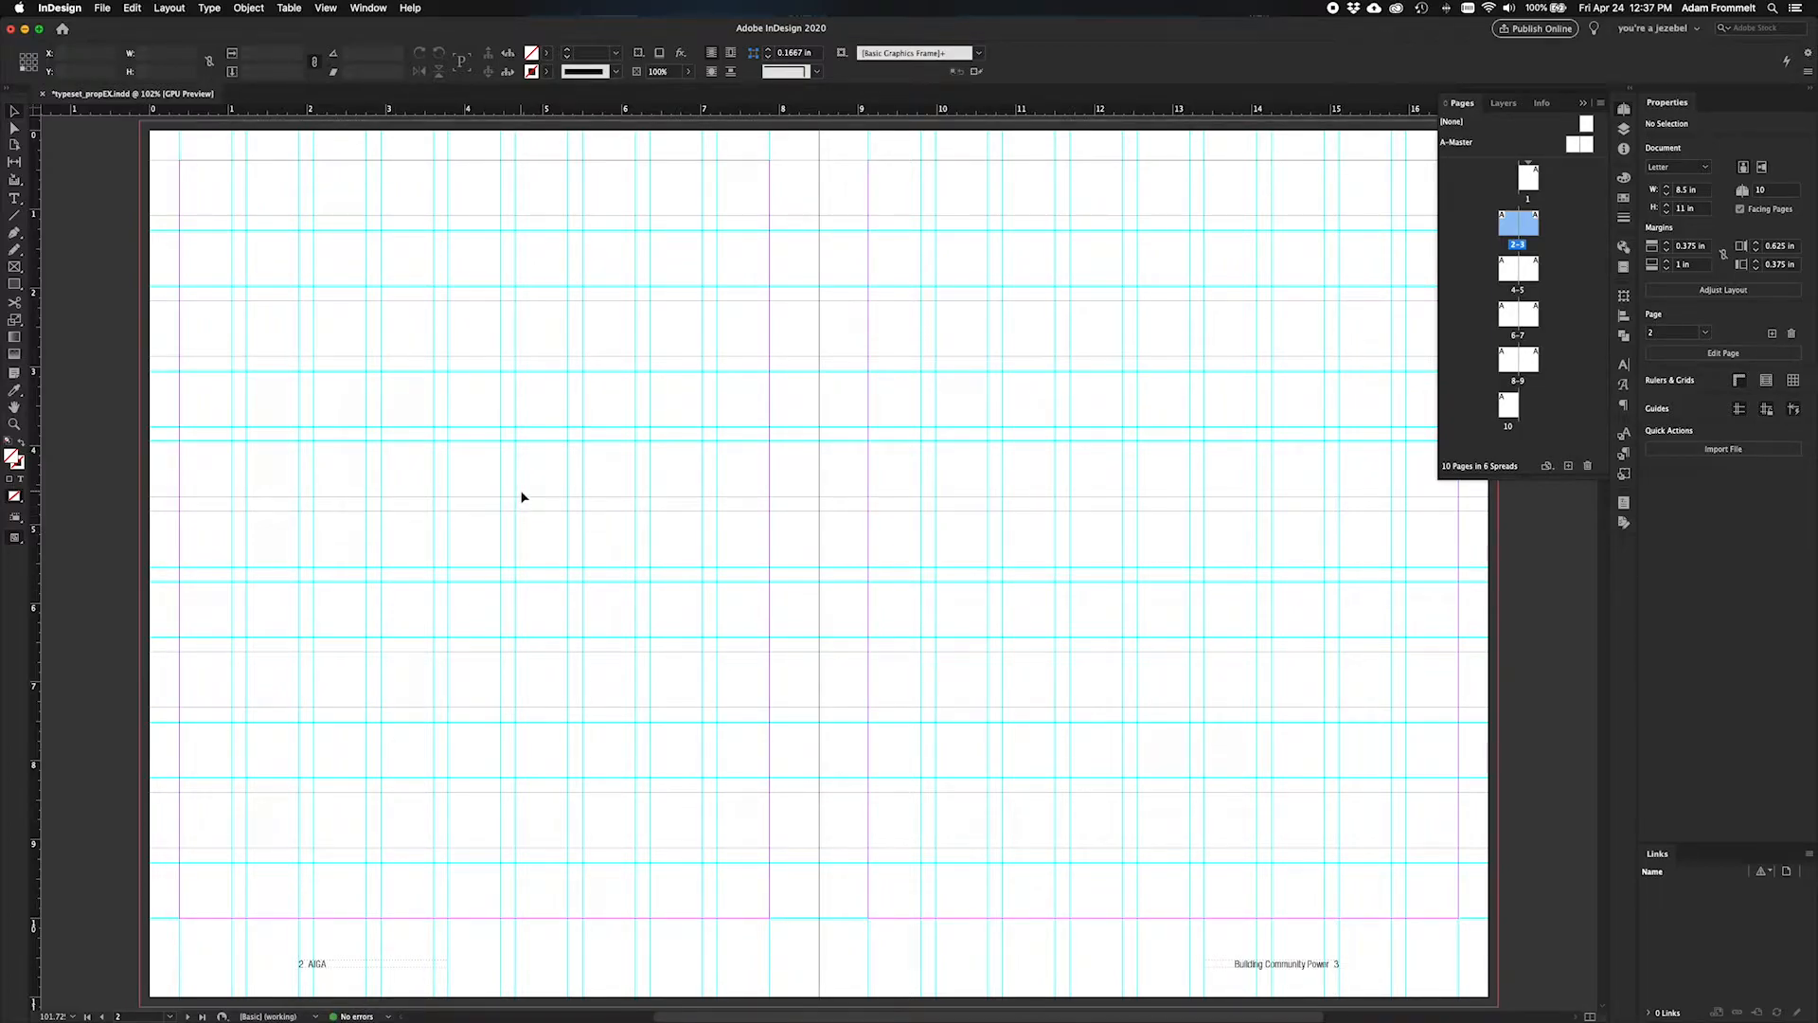
Step: Draw an image frame about 2.375 × 6.95 in at page 2's inner and lower margins and place election-paper-icon.jpg in it
{"action": "key", "text": "f"}
{"action": "left_click_drag", "start_coordinate": [584, 374], "coordinate": [769, 916]}
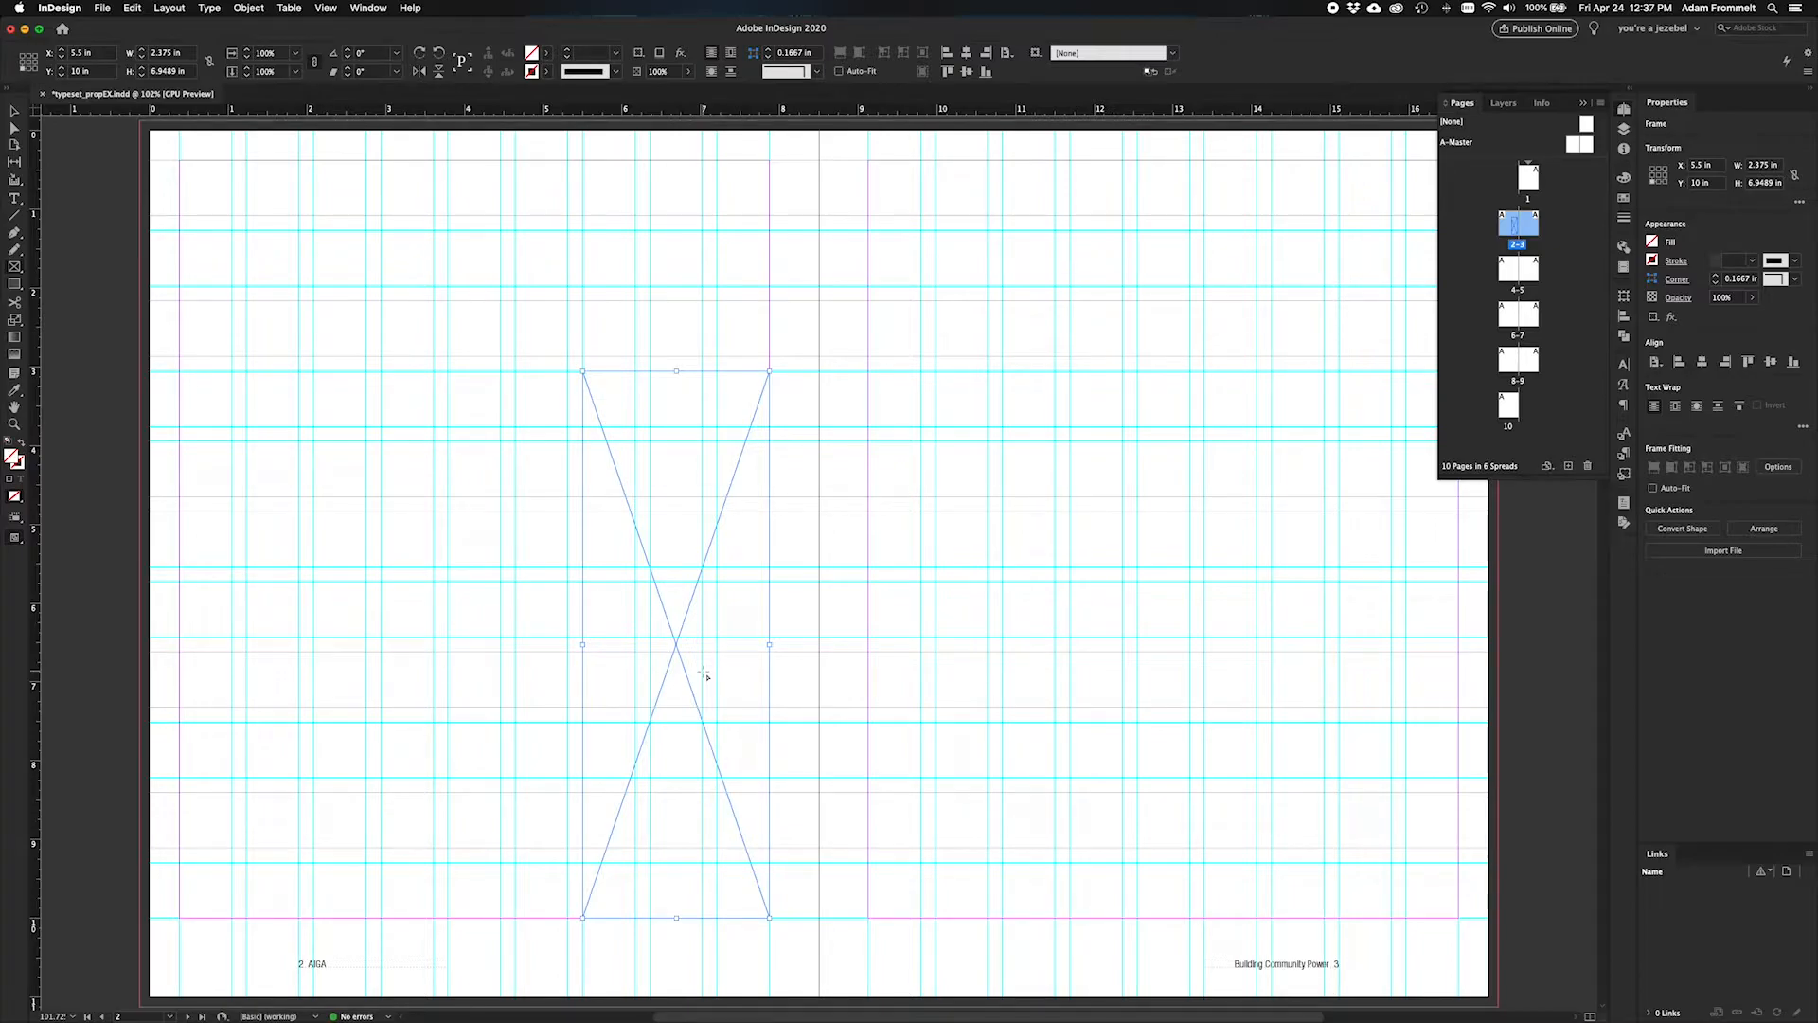
{"action": "key", "text": "super+d"}
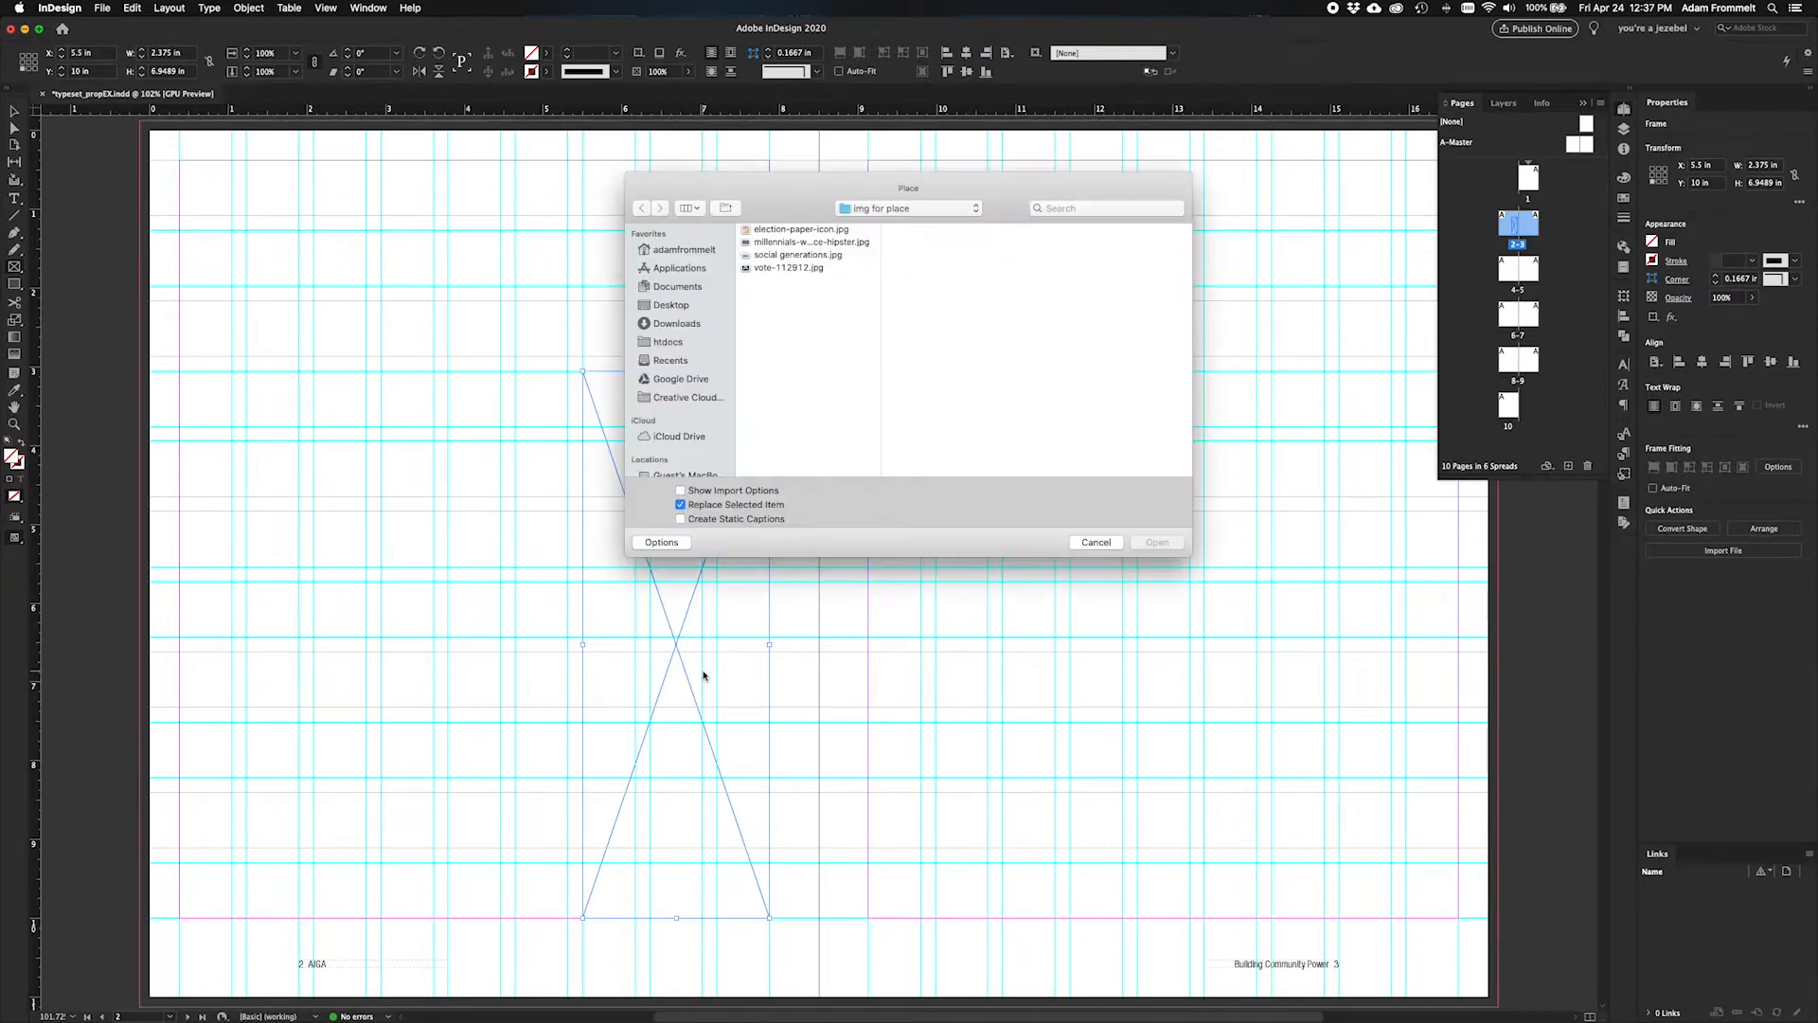
{"action": "left_click", "coordinate": [785, 229]}
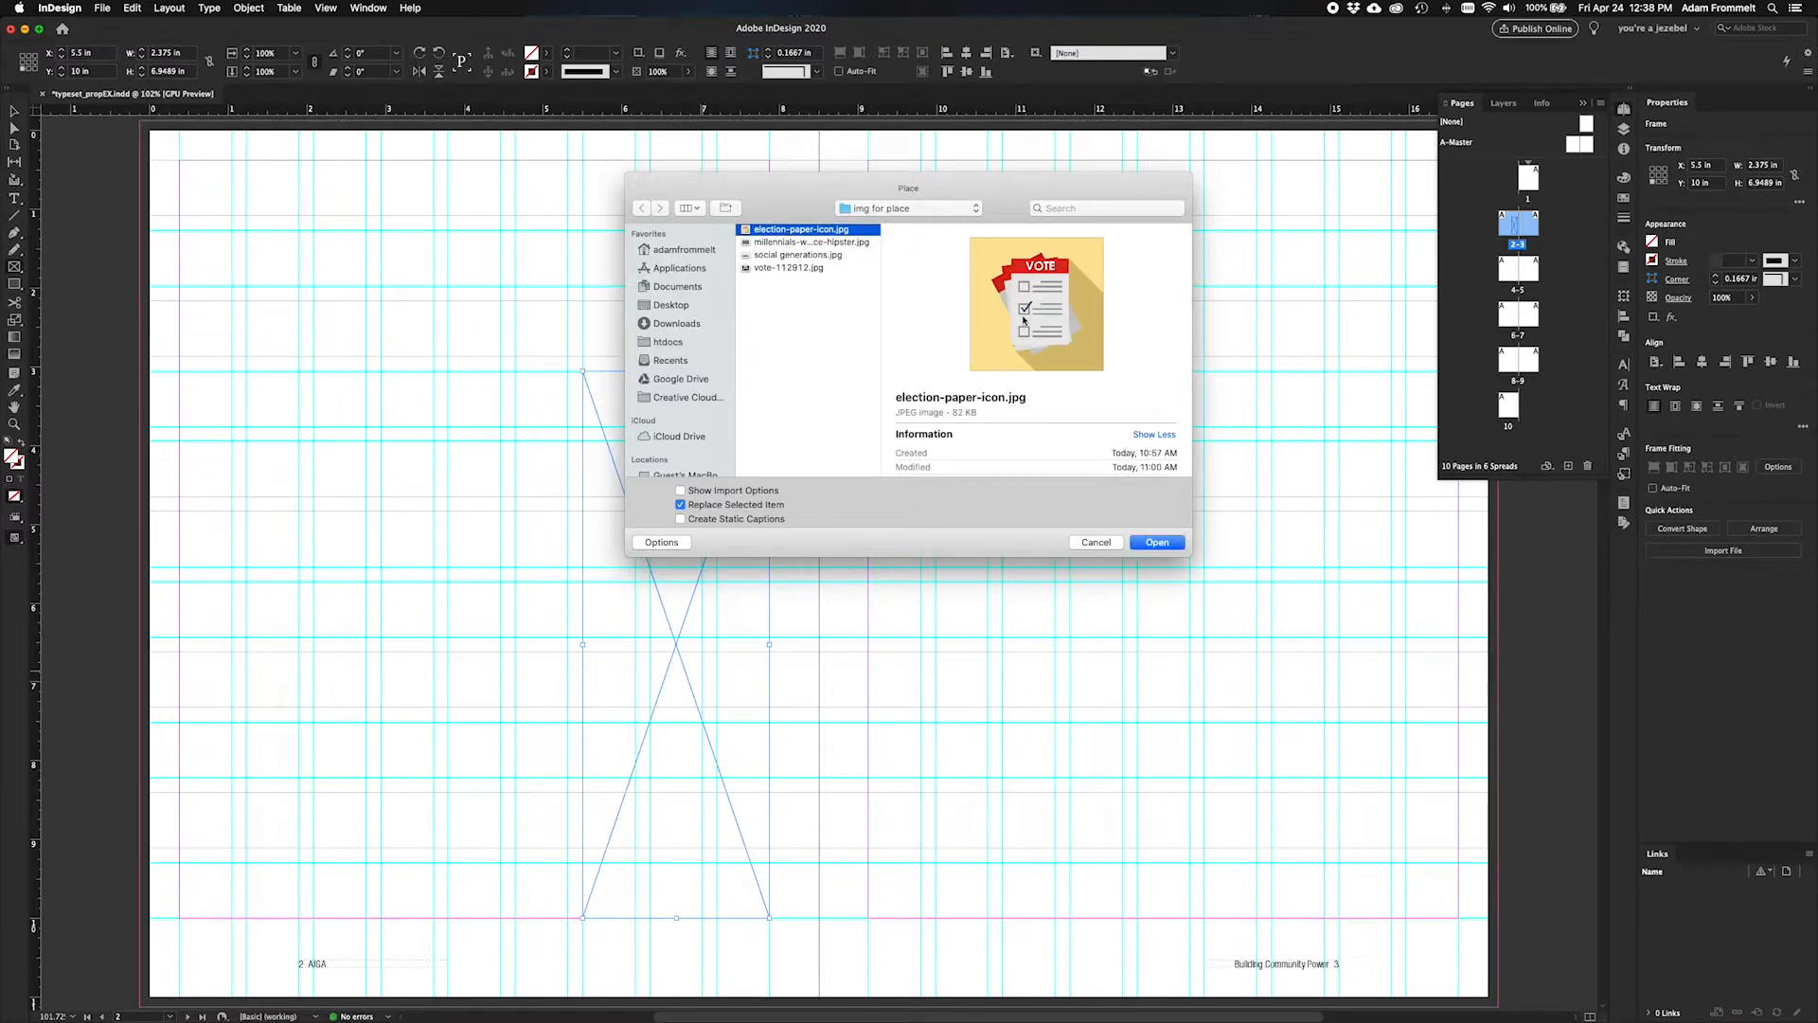
{"action": "key", "text": "space"}
{"action": "key", "text": "space"}
{"action": "double_click", "coordinate": [758, 449]}
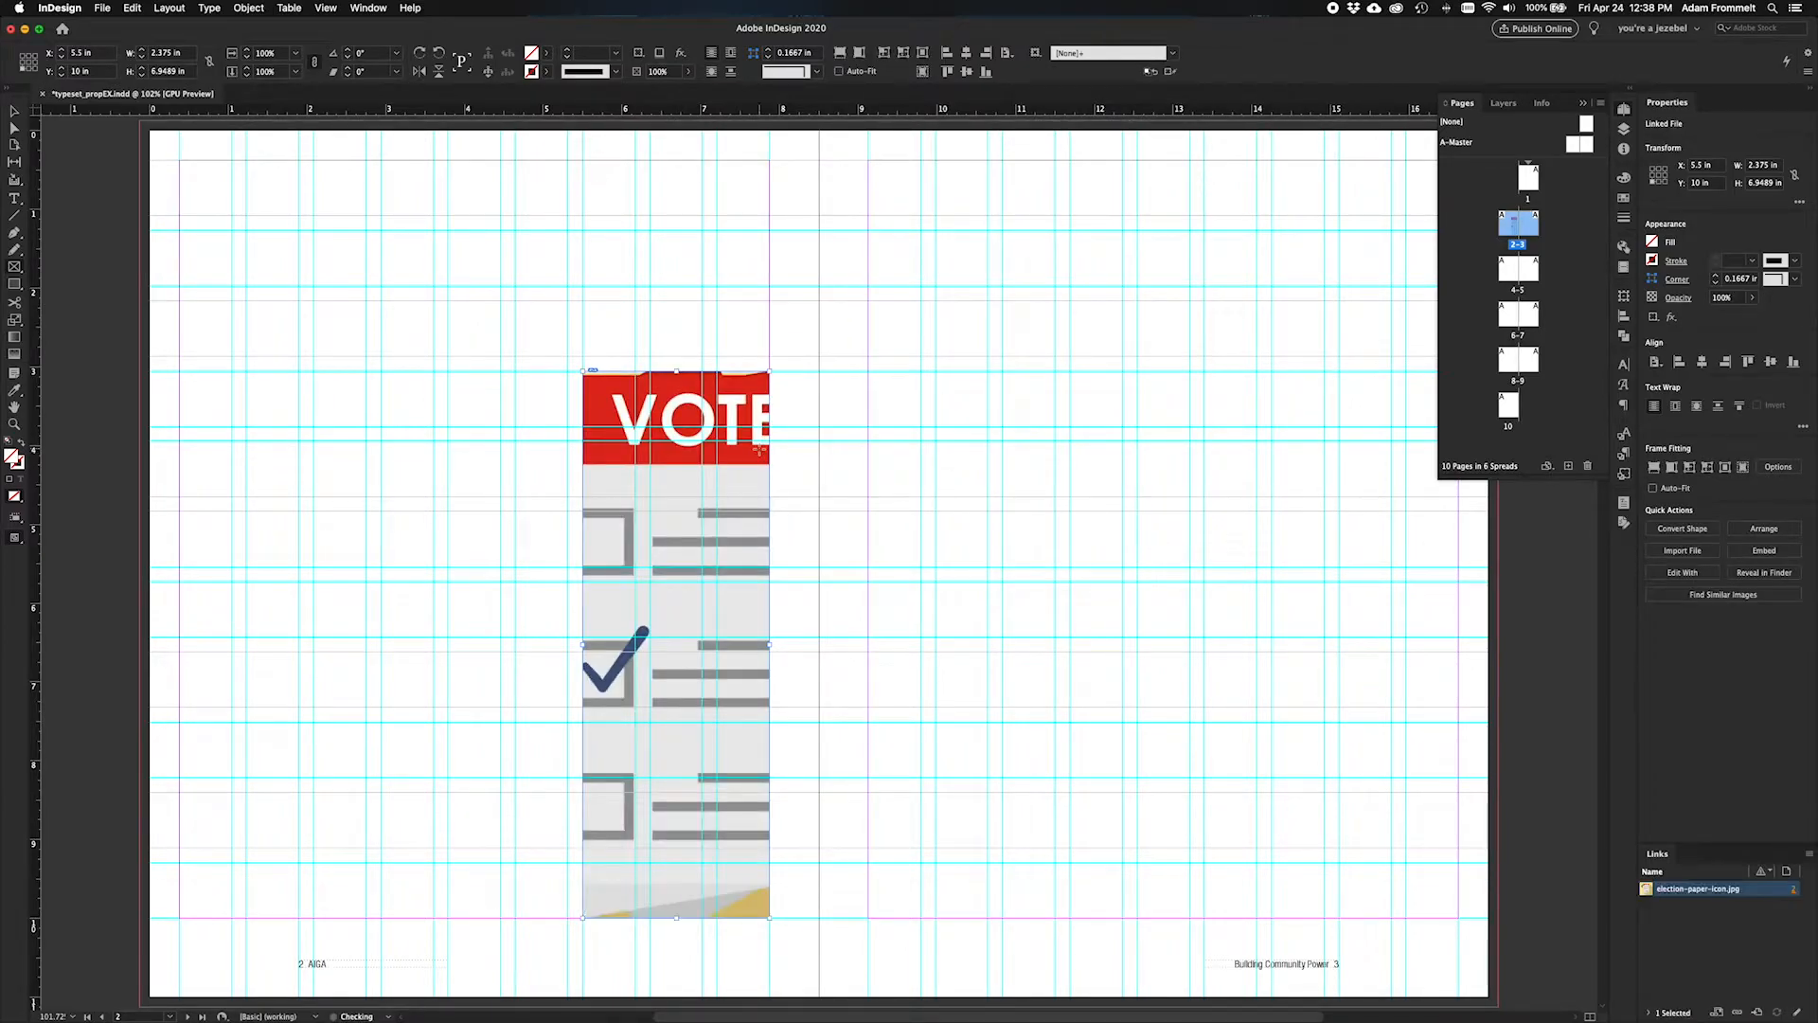
Step: Scale the ballot picture inside its frame to about 72% and reposition it so the VOTE heading and checkboxes fit
{"action": "left_click", "coordinate": [676, 645]}
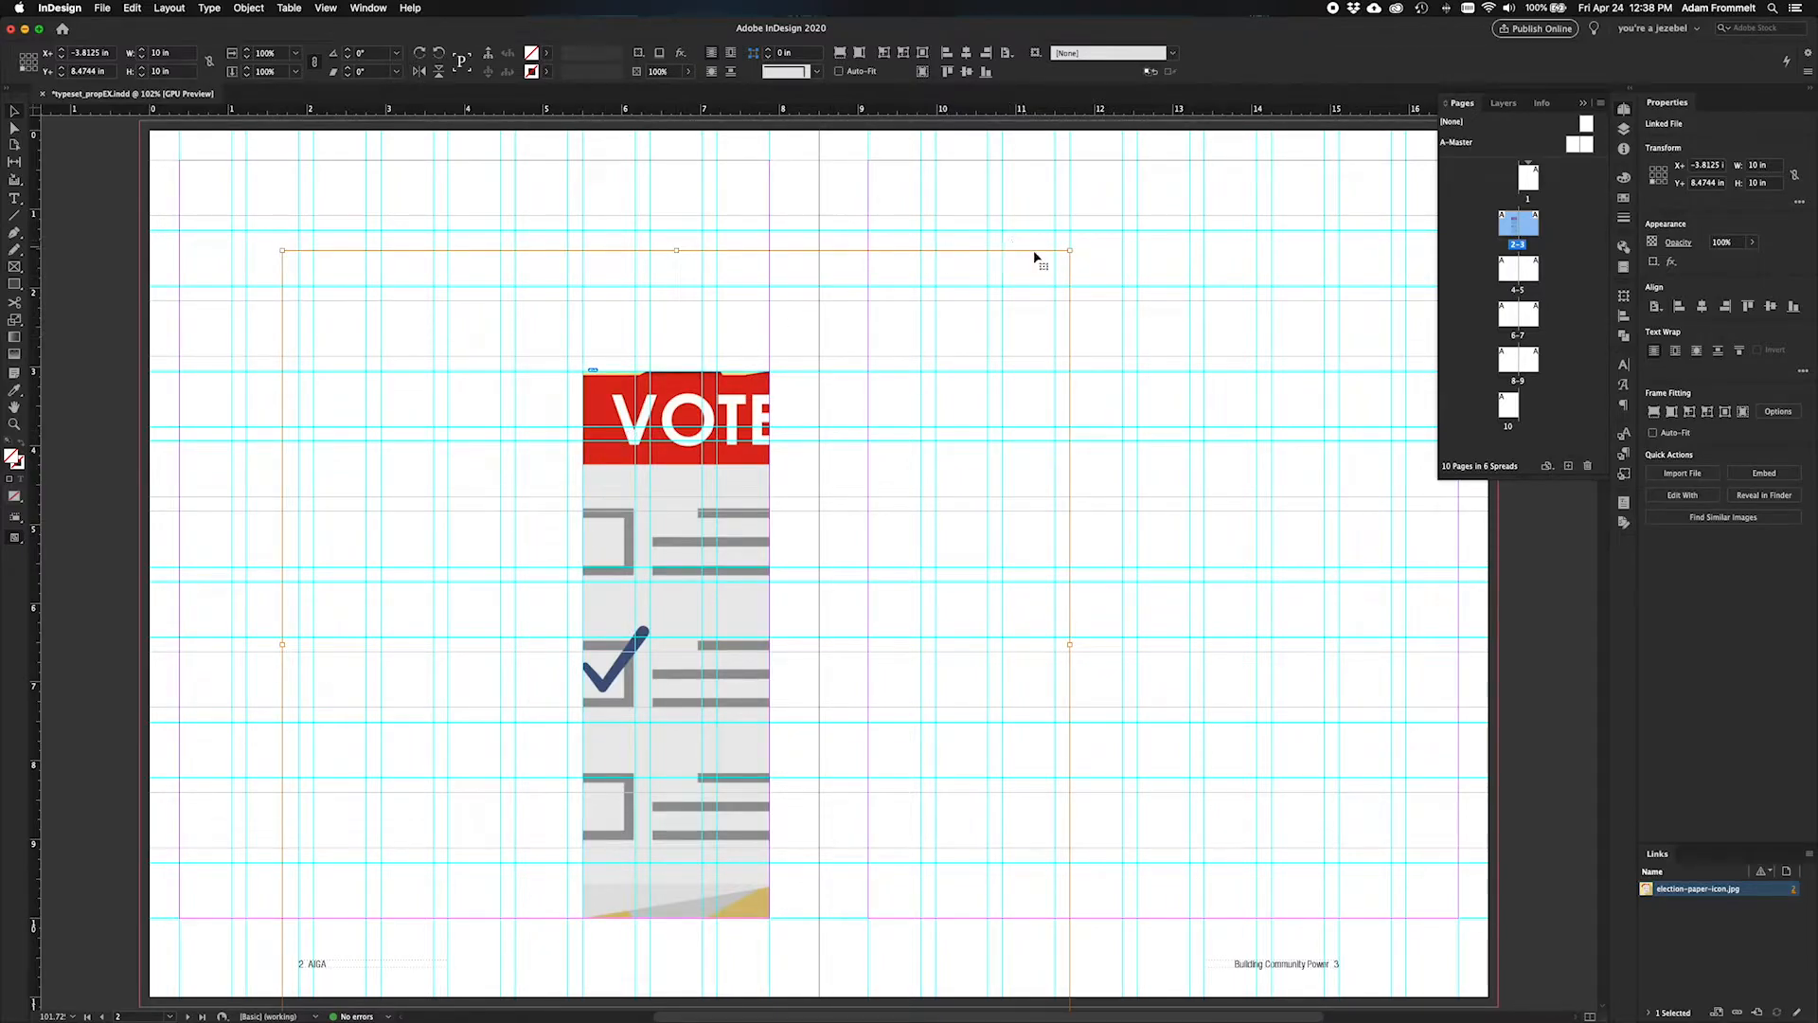
{"action": "left_click_drag", "start_coordinate": [1069, 250], "coordinate": [893, 346]}
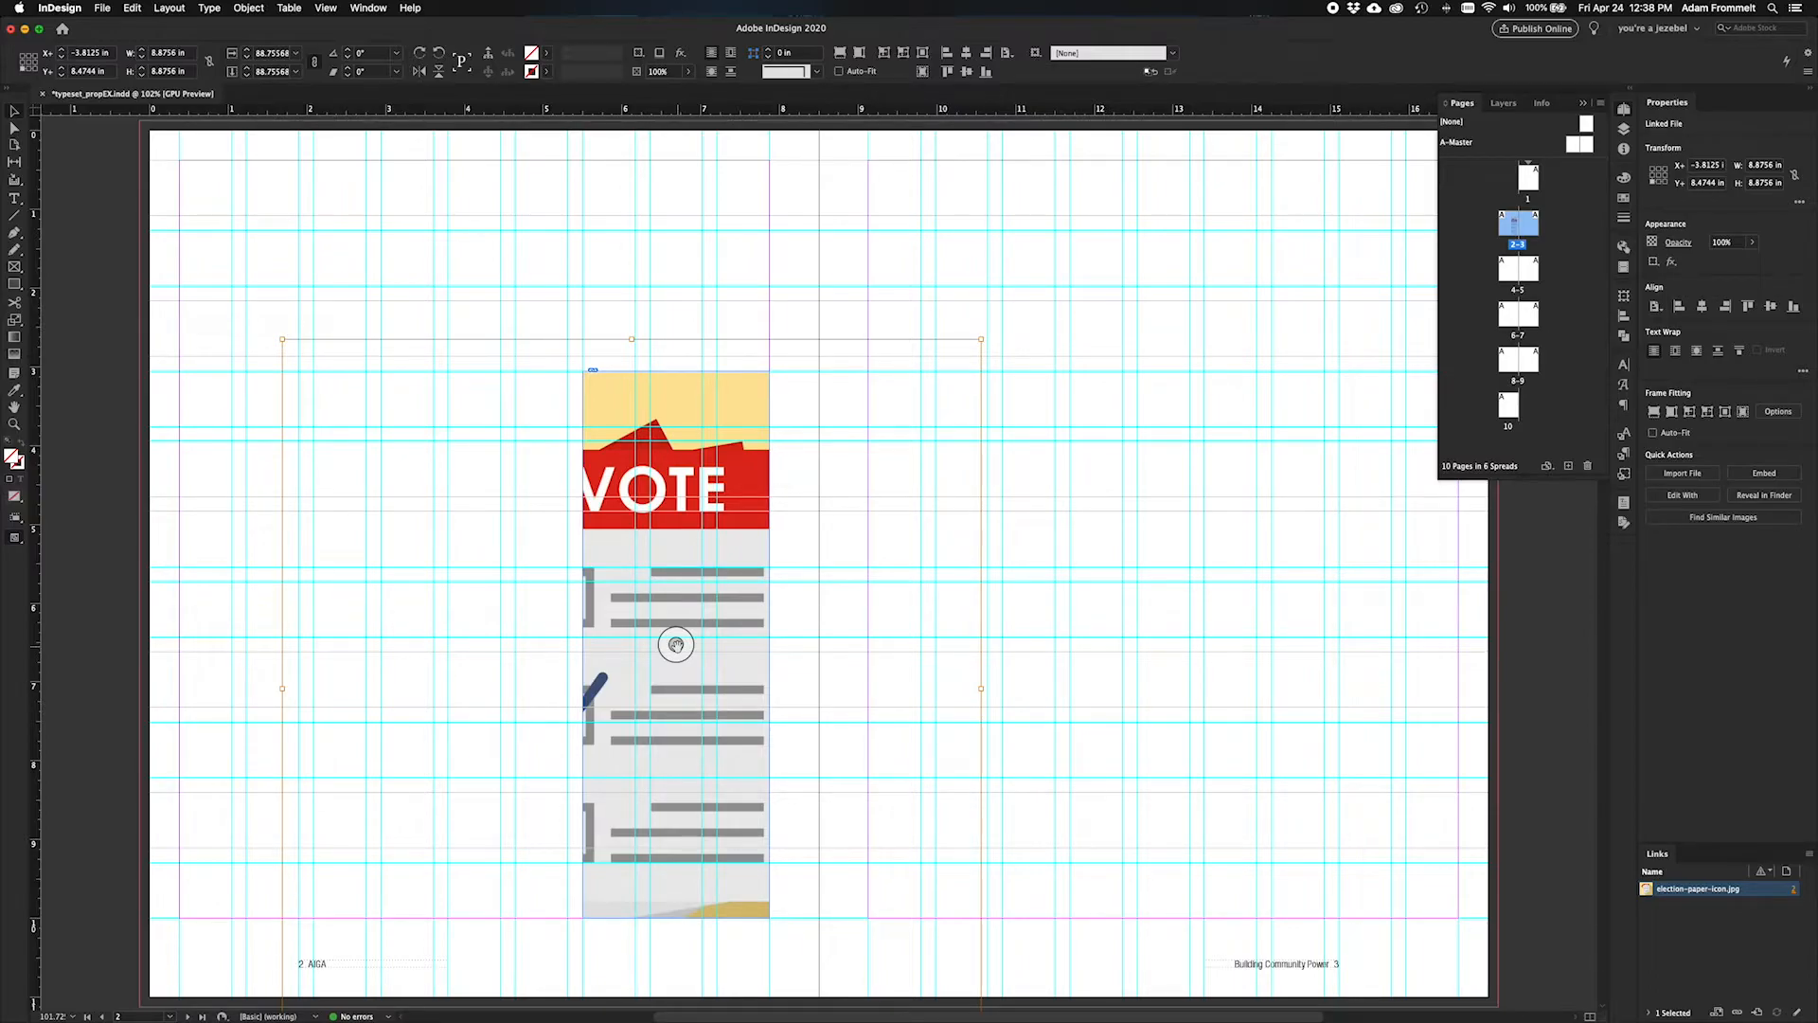
{"action": "left_click_drag", "start_coordinate": [676, 645], "coordinate": [755, 612]}
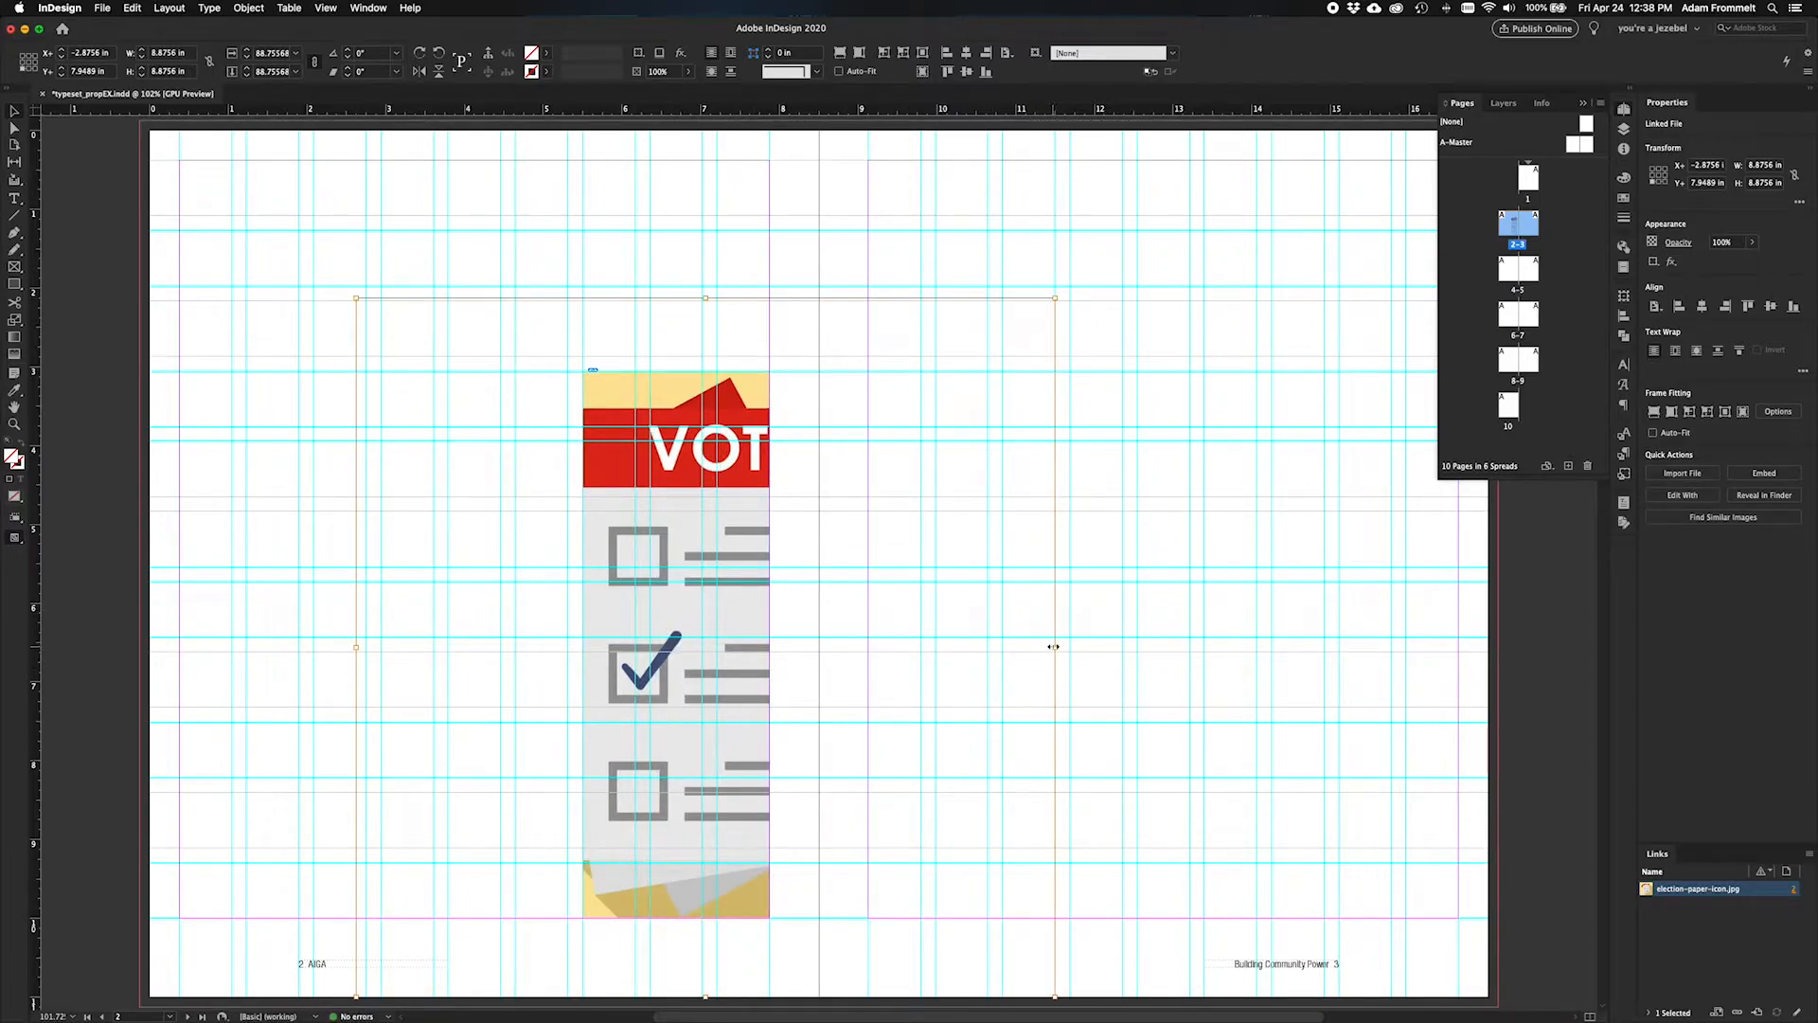
{"action": "left_click_drag", "start_coordinate": [1053, 646], "coordinate": [918, 646]}
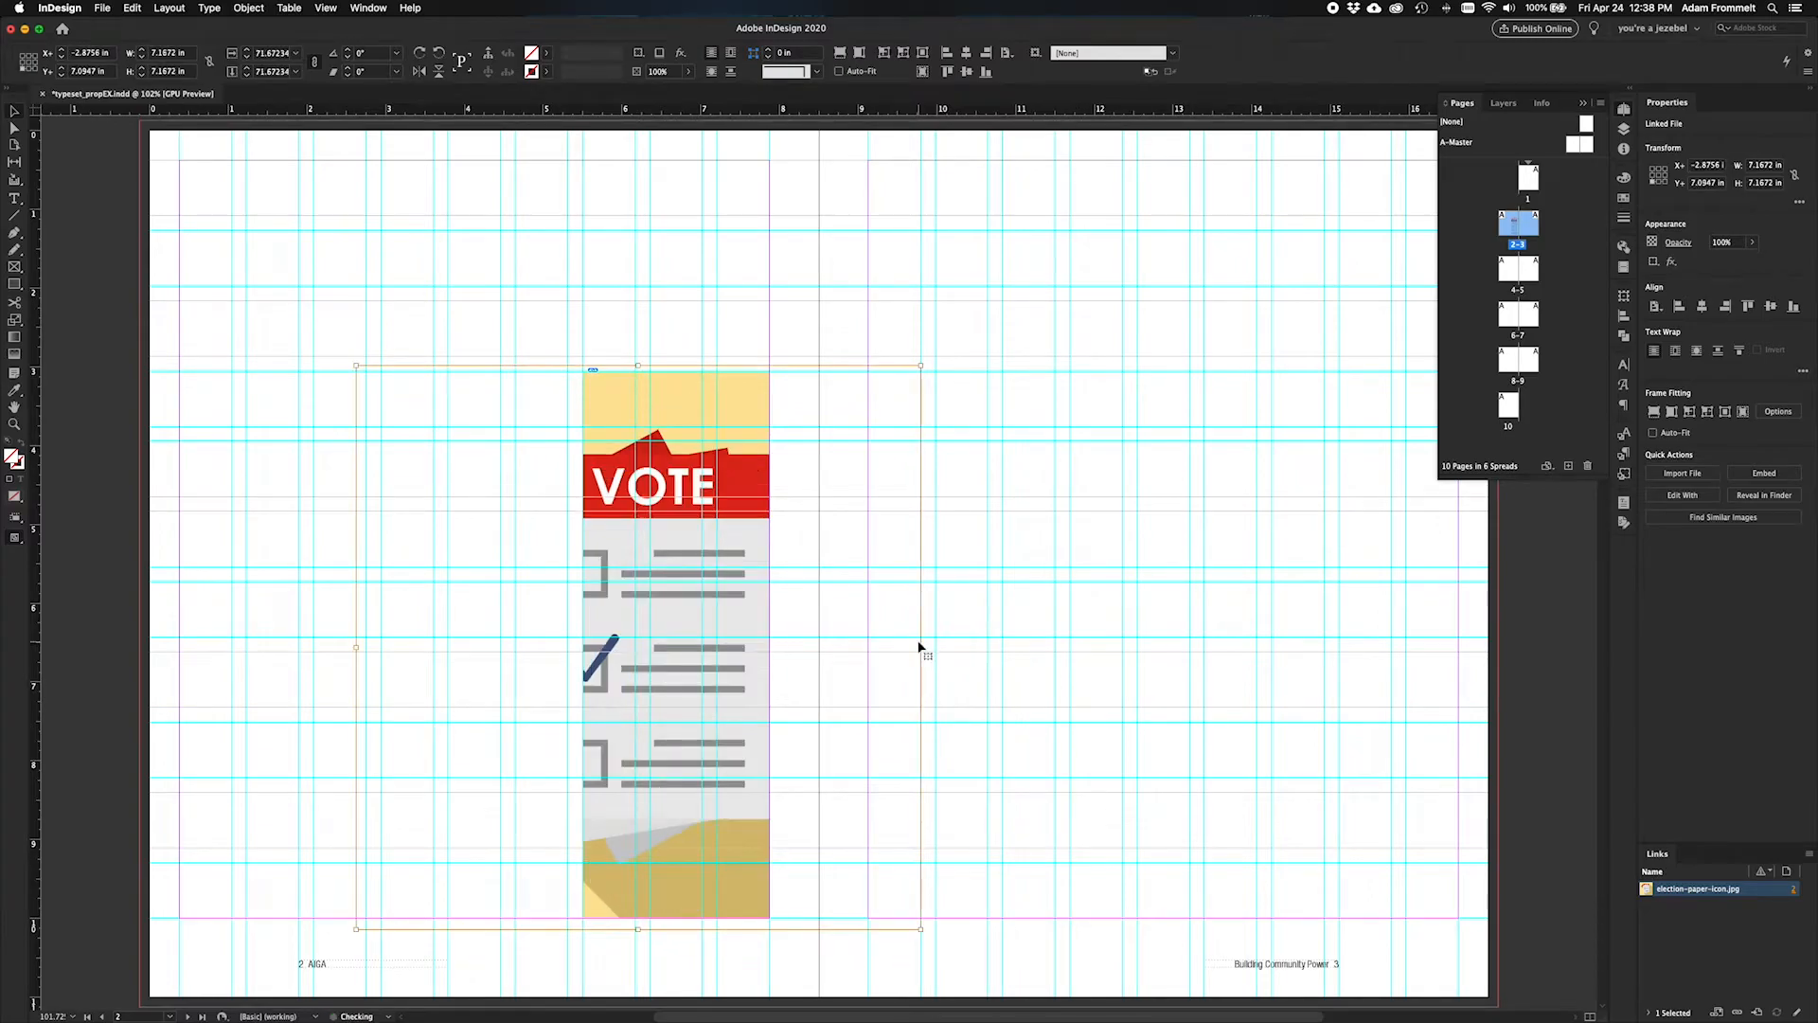
{"action": "left_click_drag", "start_coordinate": [675, 646], "coordinate": [720, 623]}
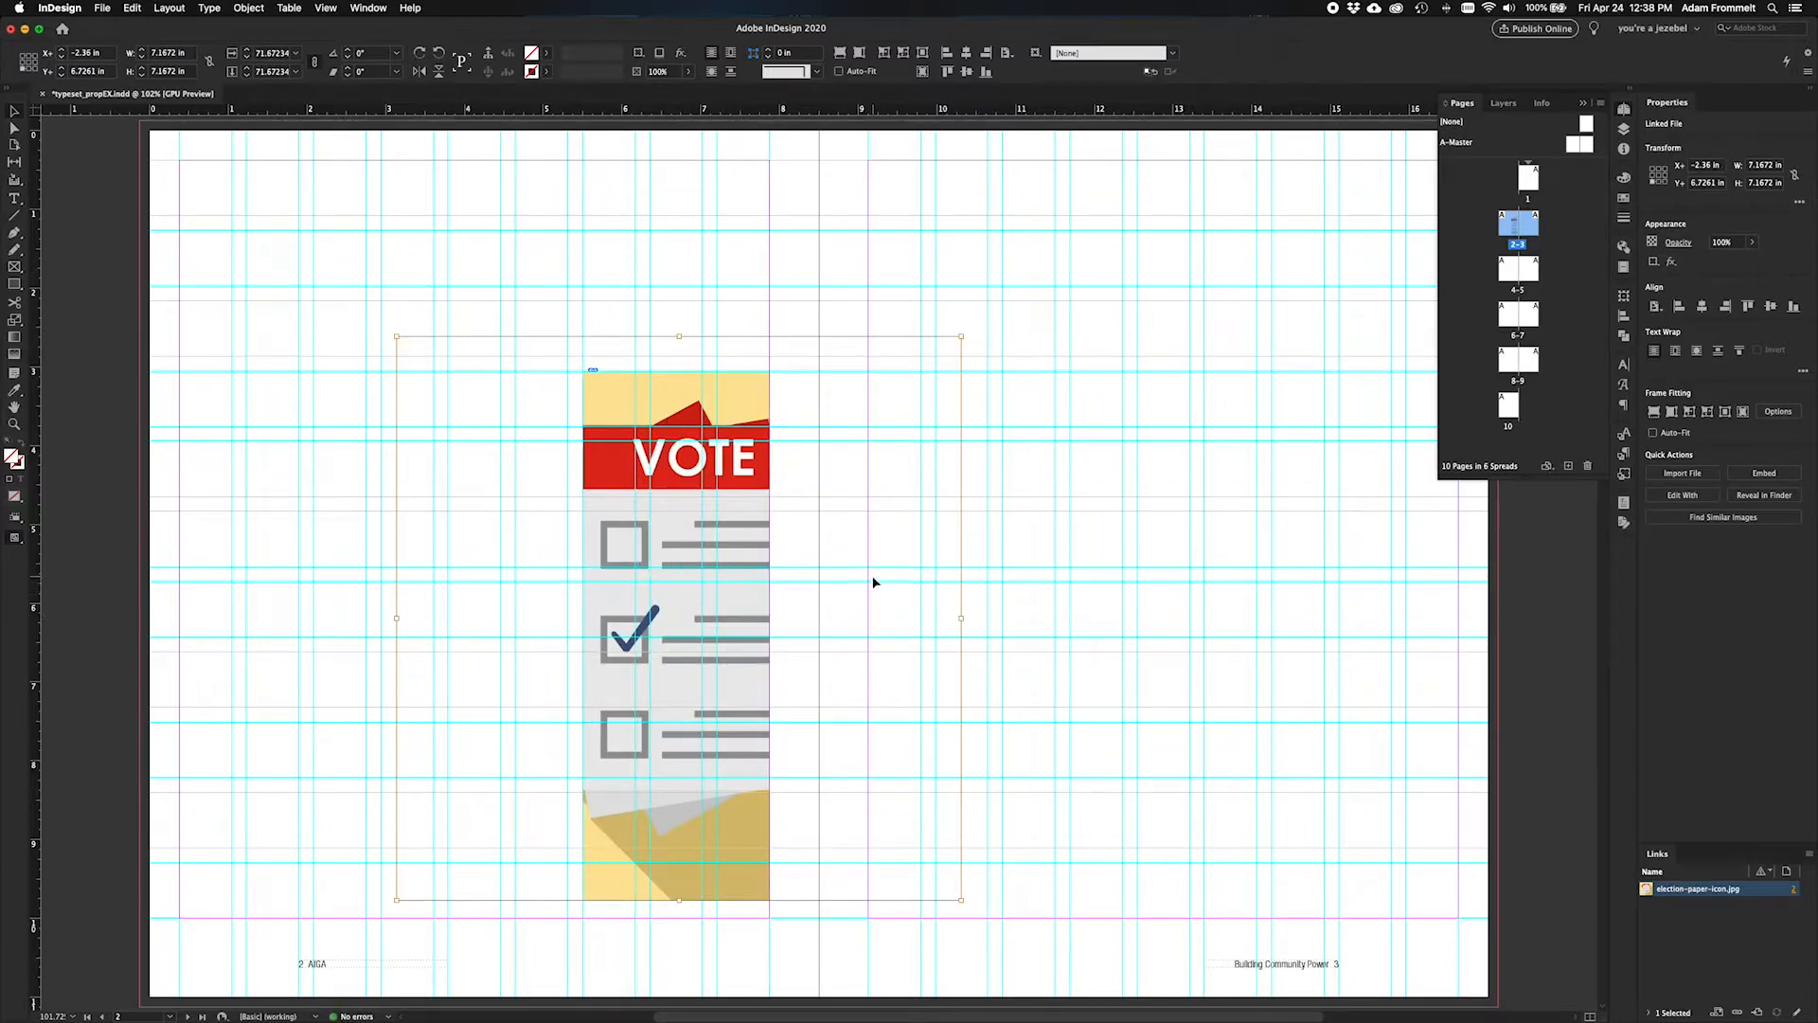
Step: Draw a rectangle about 2.375 × 2.49 in above the ballot image and fill it with the picture's yellow background colour
{"action": "left_click", "coordinate": [858, 545]}
{"action": "key", "text": "m"}
{"action": "left_click_drag", "start_coordinate": [583, 161], "coordinate": [769, 357]}
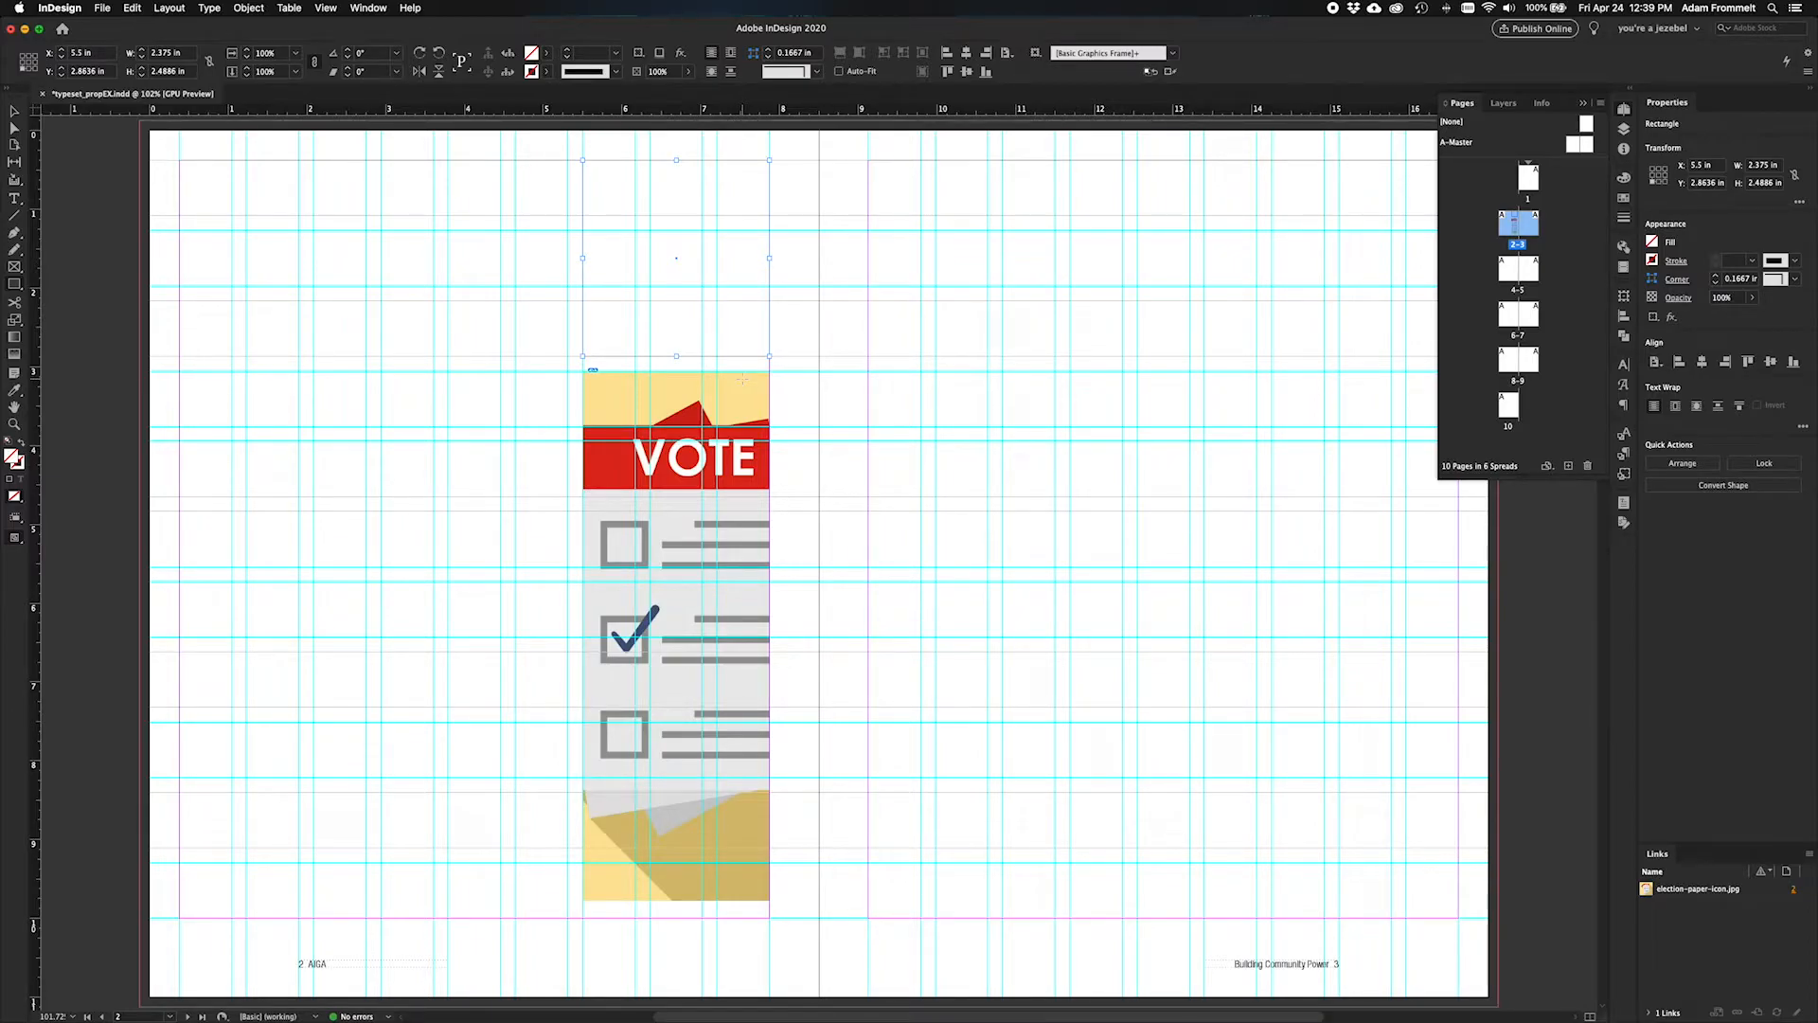
{"action": "key", "text": "i"}
{"action": "left_click", "coordinate": [740, 377]}
{"action": "key", "text": "v"}
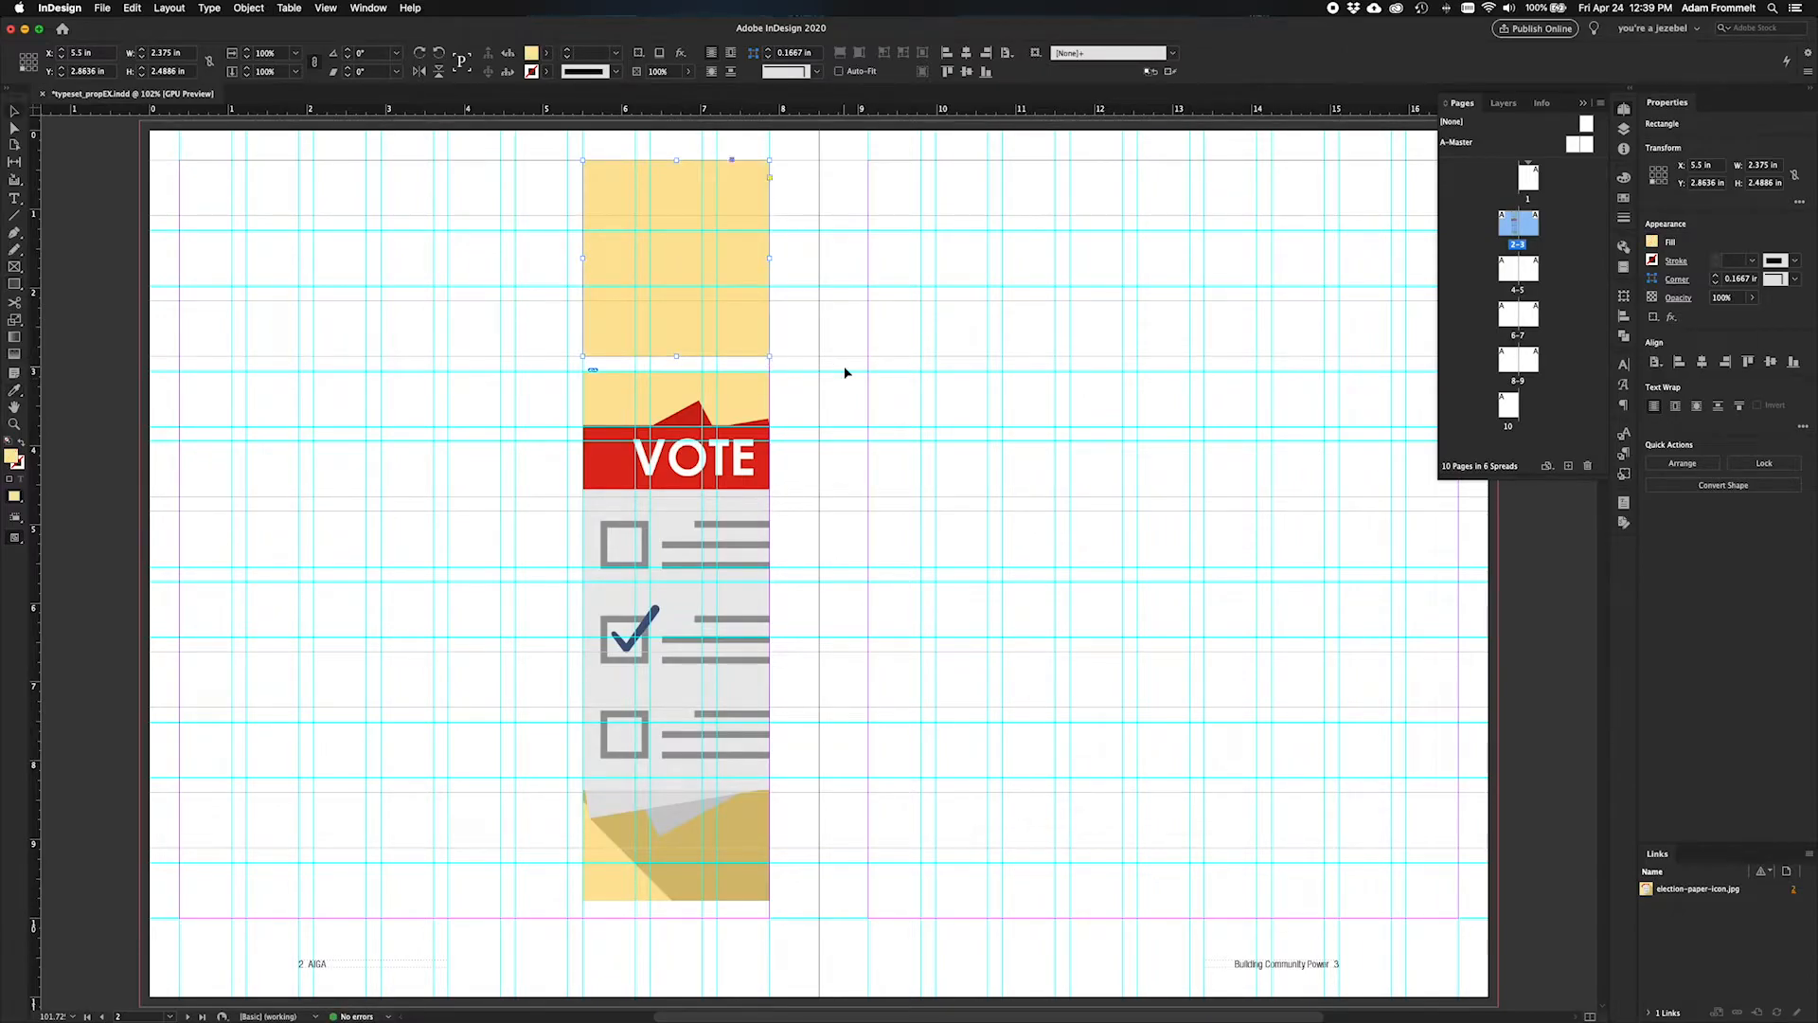
Step: Save the rectangle's sampled yellow fill as a new colour swatch, then deselect the rectangle
{"action": "left_click", "coordinate": [1623, 199]}
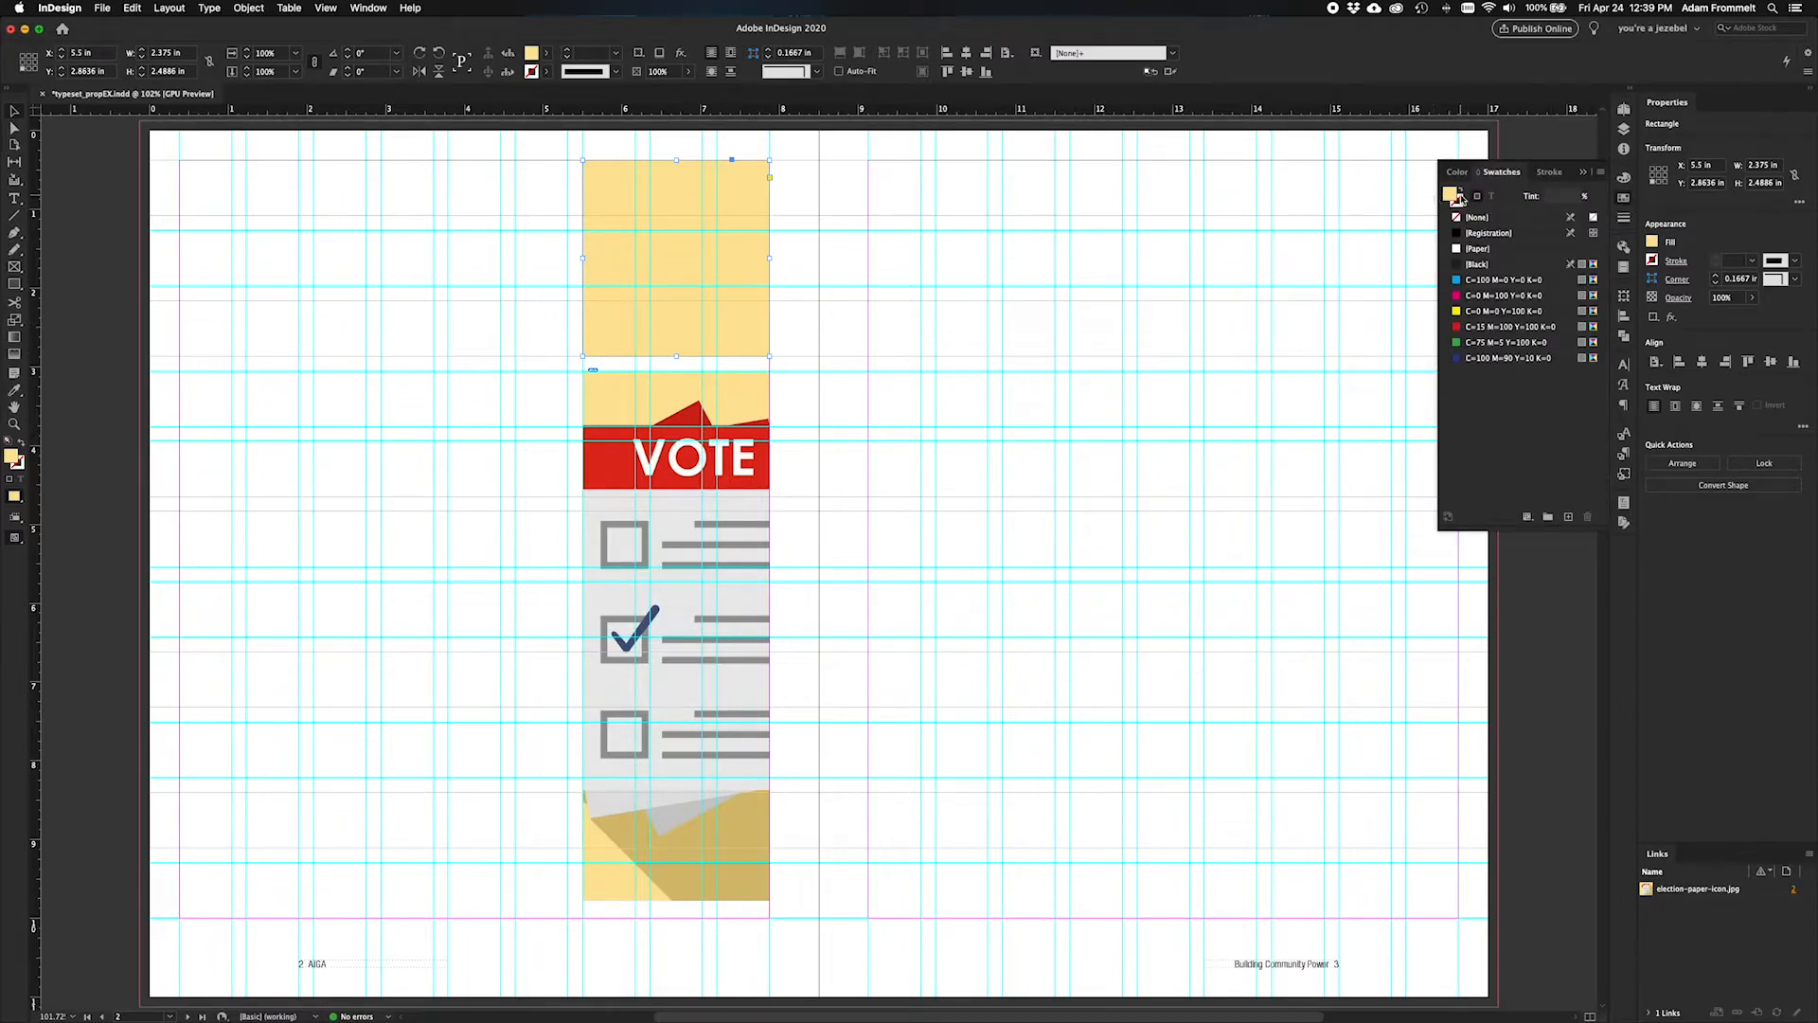
{"action": "left_click", "coordinate": [1568, 516]}
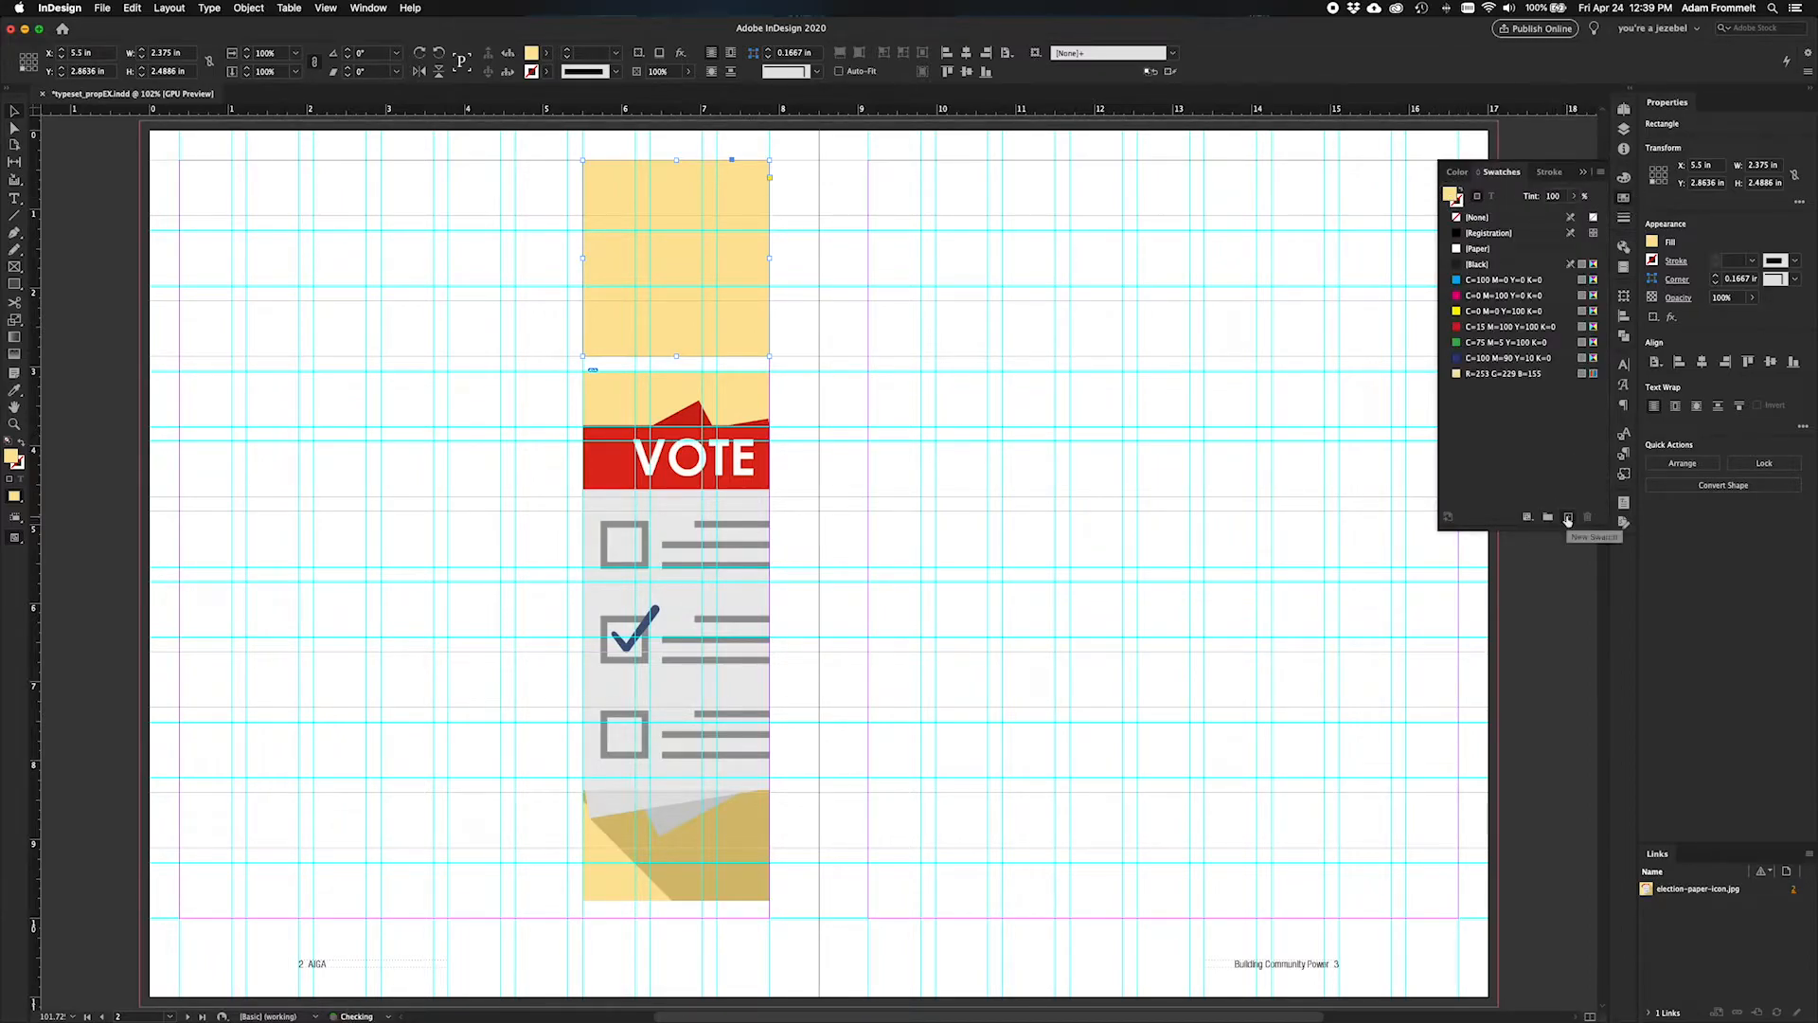
{"action": "left_click", "coordinate": [1576, 197]}
{"action": "mouse_move", "coordinate": [1578, 216]}
{"action": "left_mouse_down"}
{"action": "mouse_move", "coordinate": [1519, 216]}
{"action": "mouse_move", "coordinate": [1585, 216]}
{"action": "left_mouse_up"}
{"action": "left_click", "coordinate": [1574, 196]}
{"action": "left_click", "coordinate": [1586, 177]}
{"action": "left_click", "coordinate": [1174, 372]}
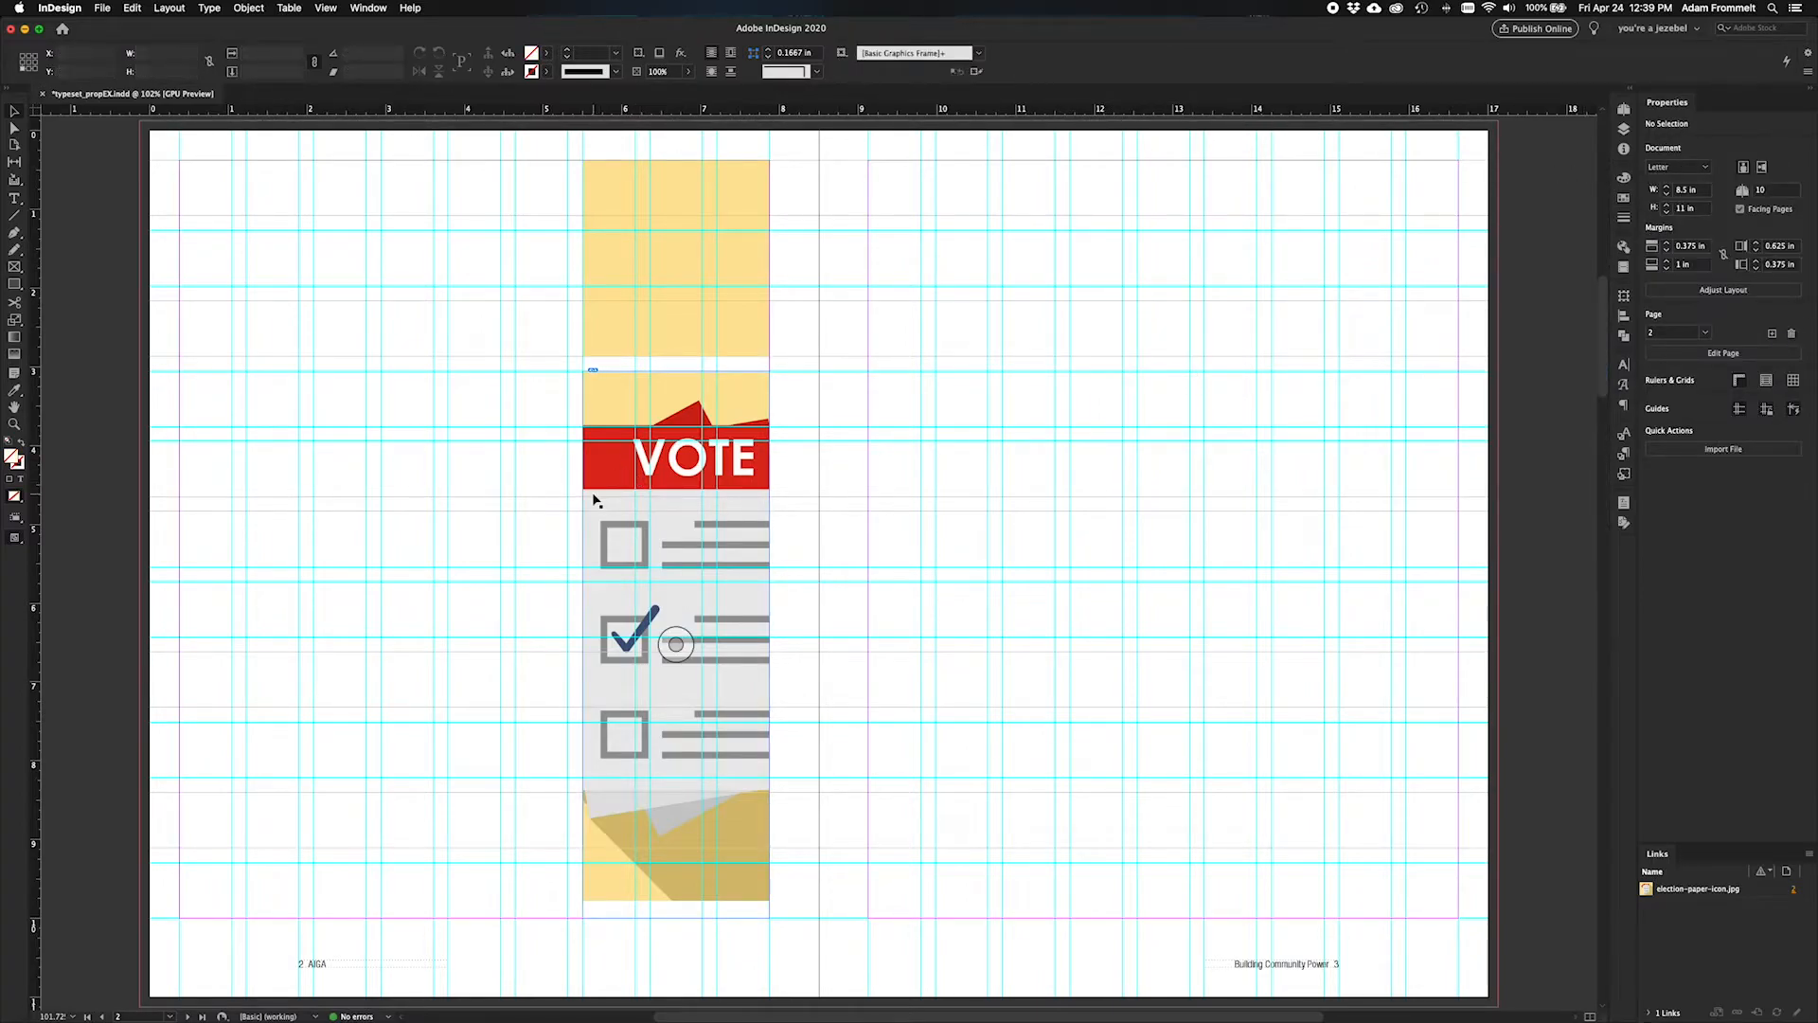
Step: Copy the ballot image to page 3's upper inner margin corner and move the yellow rectangle below it to the bottom margin
{"action": "left_click_drag", "start_coordinate": [592, 490], "coordinate": [884, 289]}
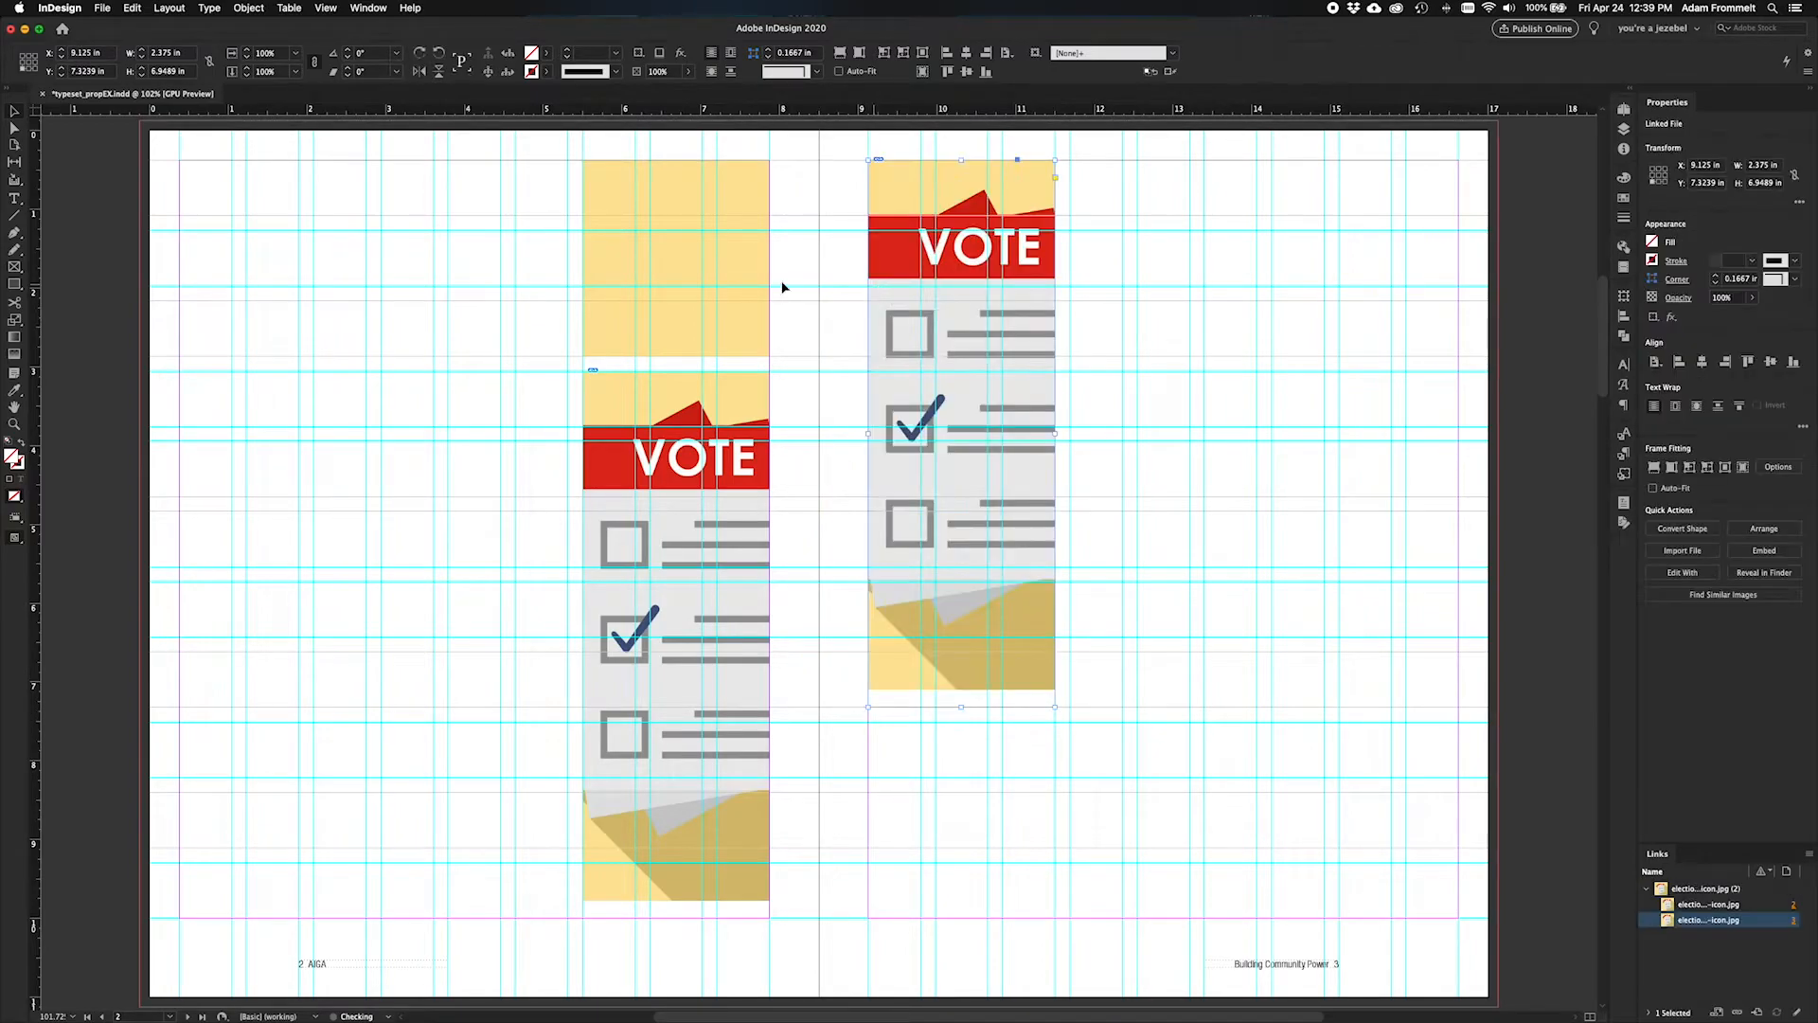
{"action": "left_click_drag", "start_coordinate": [660, 270], "coordinate": [938, 830]}
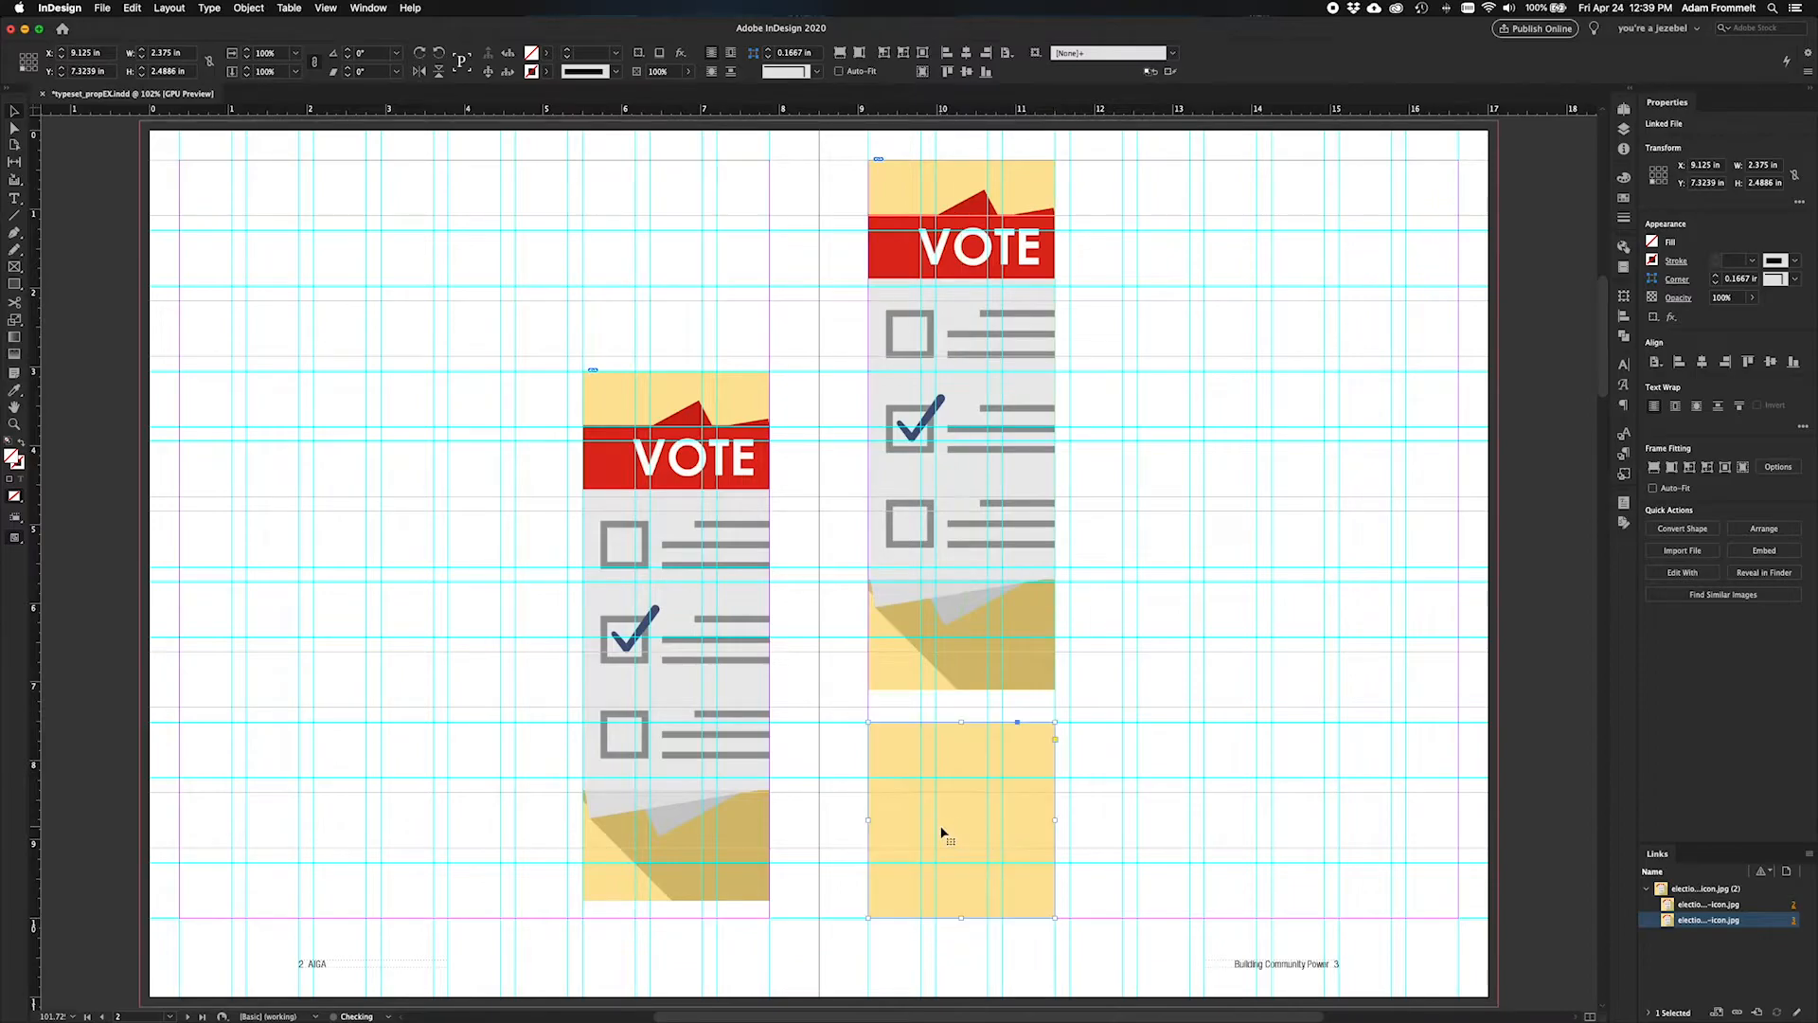
Step: Nudge the picture content inside page 2's frame down and slightly left, to about X -2.457 in and Y 6.879 in
{"action": "left_click", "coordinate": [691, 706]}
{"action": "left_click", "coordinate": [675, 644]}
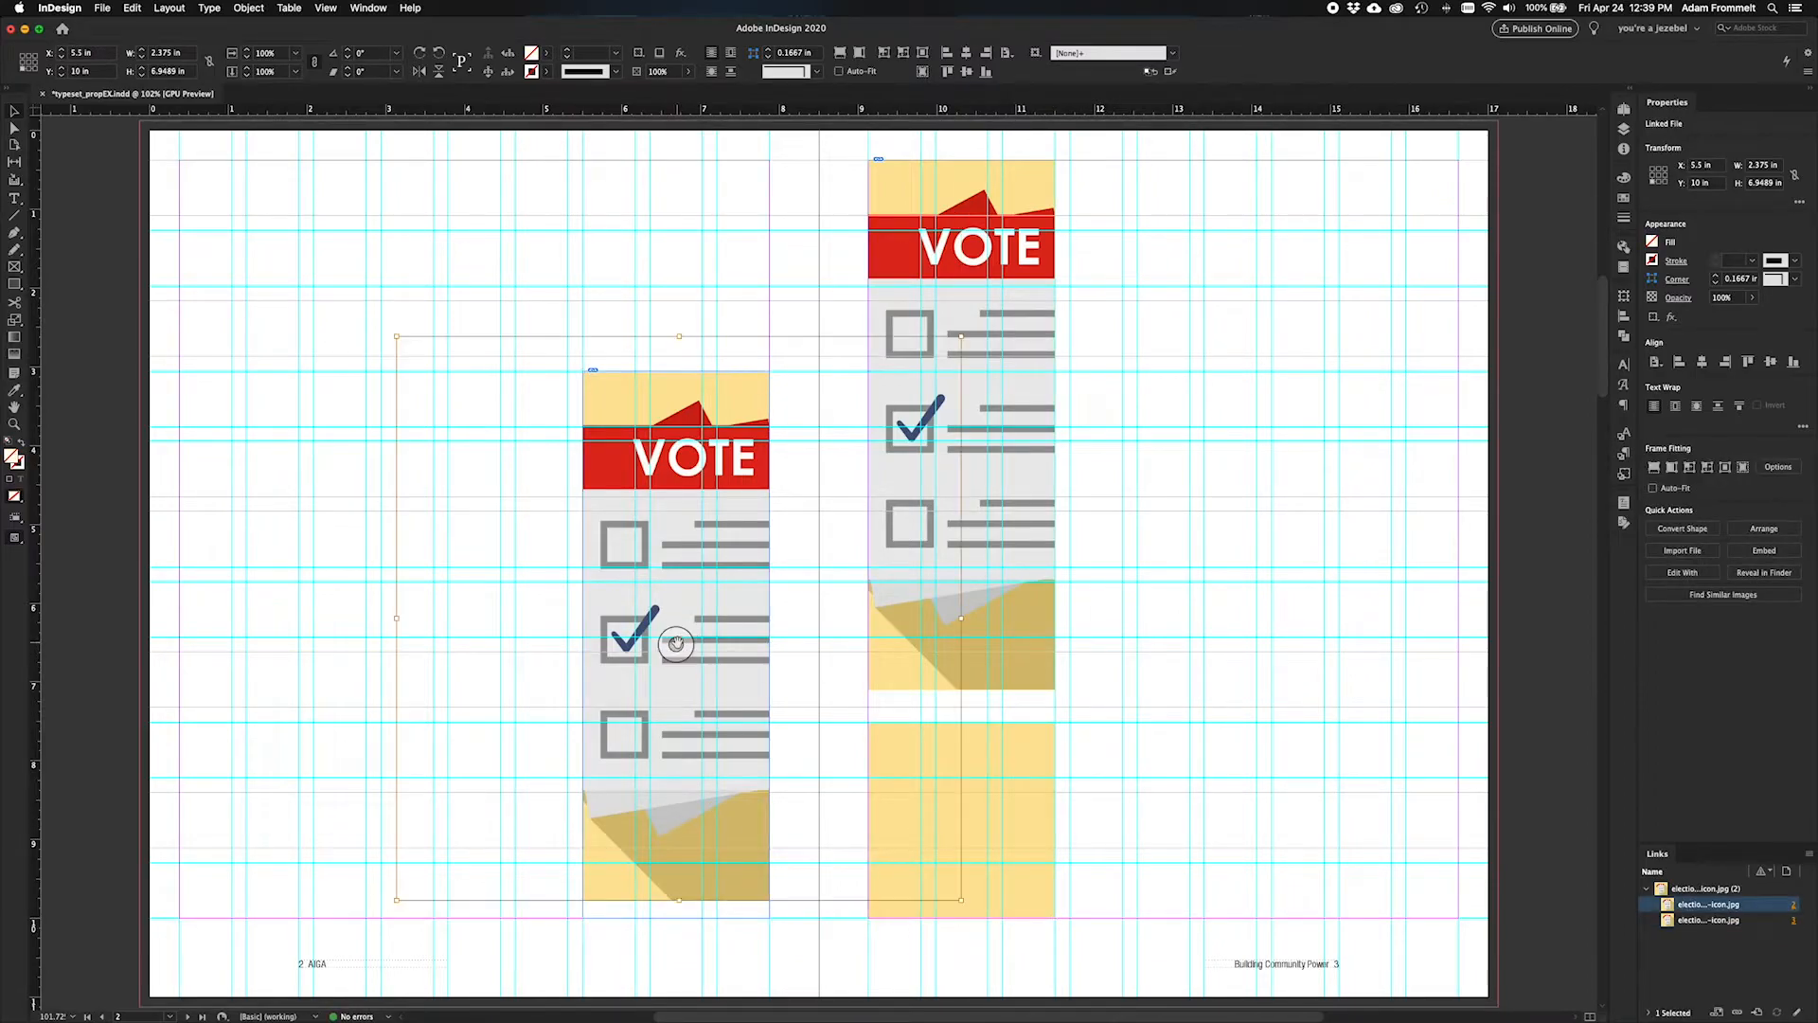
{"action": "key", "text": "Down"}
{"action": "key", "text": "Down"}
{"action": "key", "text": "Down"}
{"action": "key", "text": "Down"}
{"action": "key", "text": "Down"}
{"action": "key", "text": "Down"}
{"action": "key", "text": "Down"}
{"action": "key", "text": "Down"}
{"action": "key", "text": "Down"}
{"action": "key", "text": "Down"}
{"action": "key", "text": "Down"}
{"action": "key", "text": "Right"}
{"action": "key", "text": "Right"}
{"action": "key", "text": "Right"}
{"action": "key", "text": "Right"}
{"action": "key", "text": "Right"}
{"action": "key", "text": "Right"}
{"action": "key", "text": "Right"}
{"action": "key", "text": "Right"}
{"action": "key", "text": "Right"}
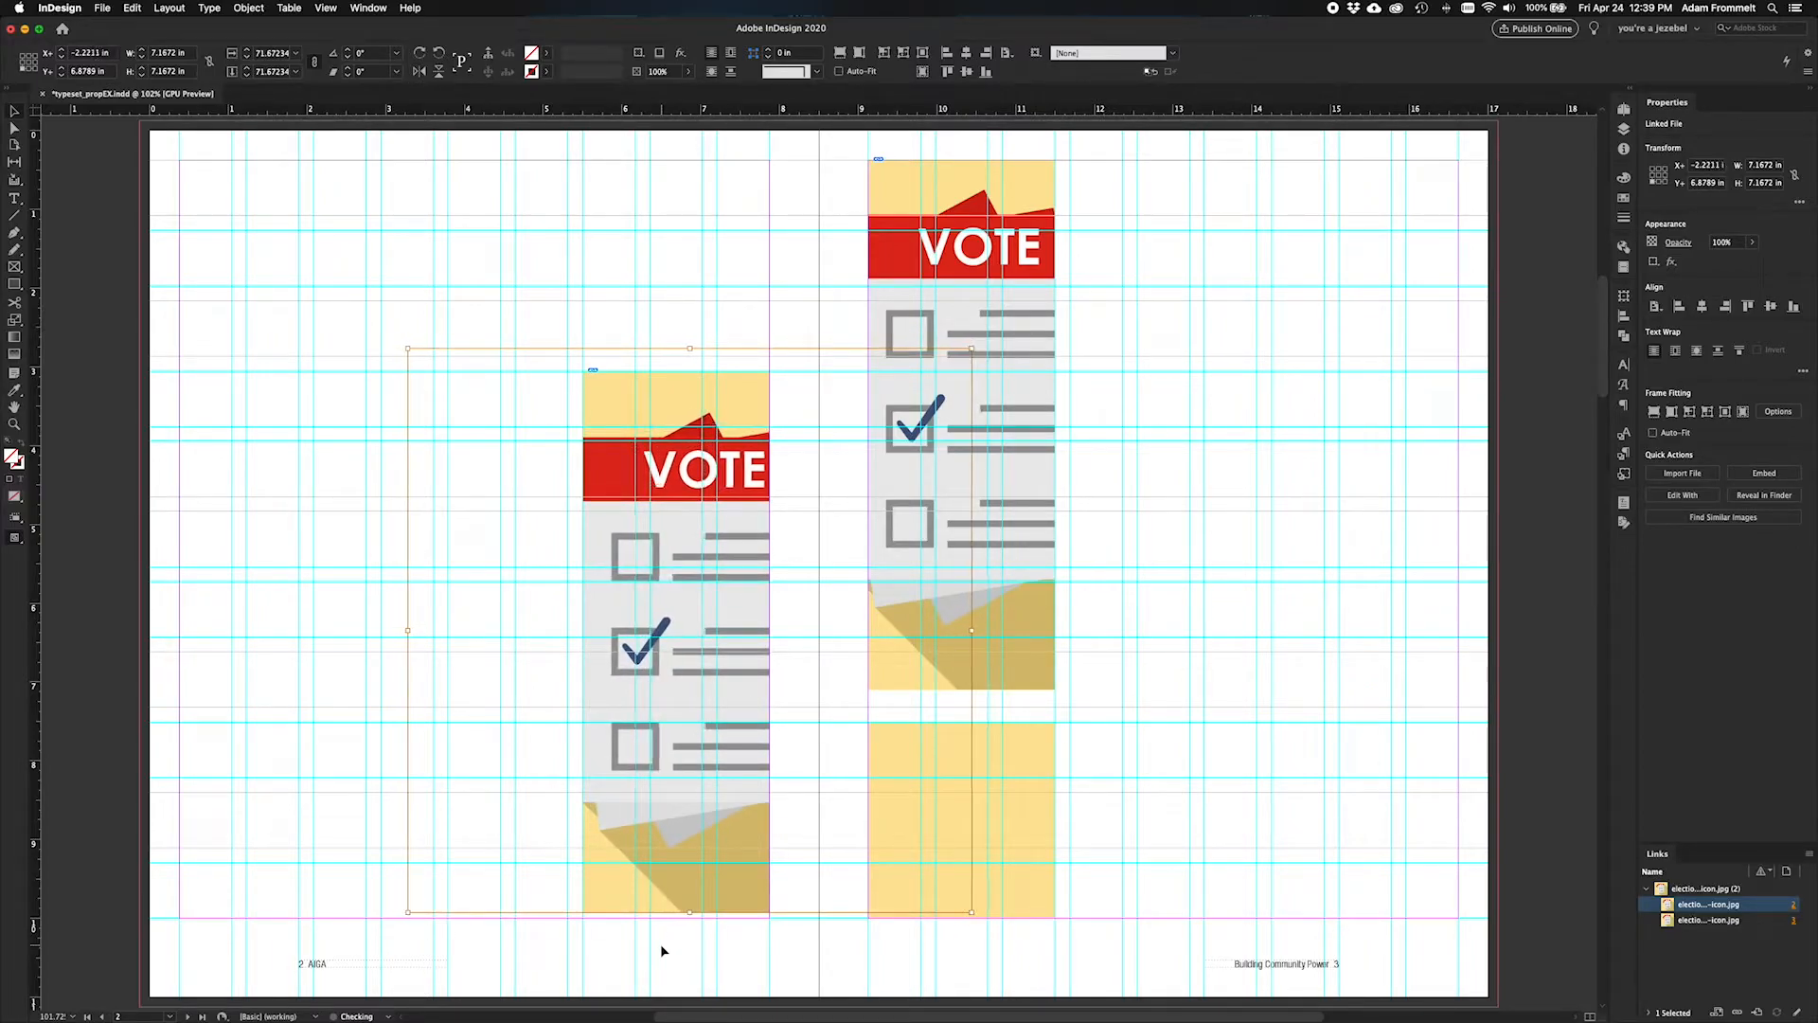
{"action": "key", "text": "Left"}
{"action": "key", "text": "Left"}
{"action": "key", "text": "Left"}
{"action": "key", "text": "Left"}
{"action": "key", "text": "Left"}
{"action": "key", "text": "Left"}
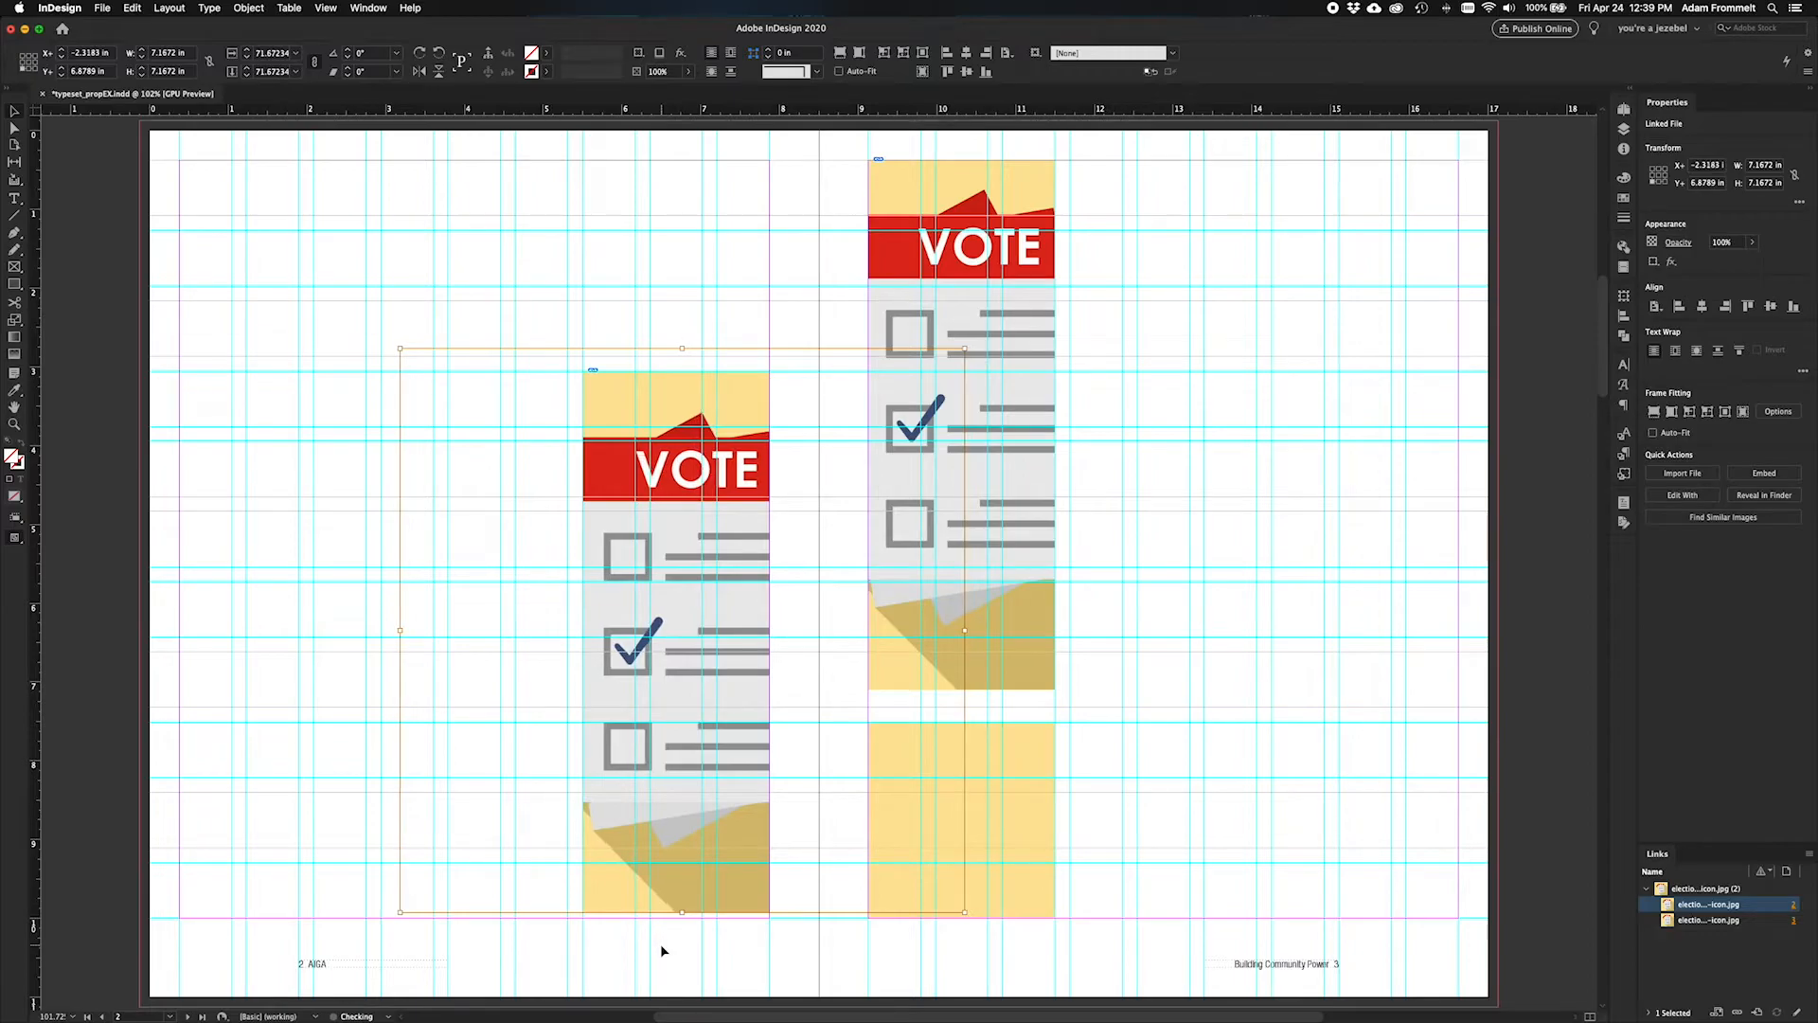
{"action": "key", "text": "Left"}
{"action": "key", "text": "Left"}
{"action": "key", "text": "Left"}
{"action": "key", "text": "Left"}
{"action": "key", "text": "Left"}
{"action": "key", "text": "Left"}
{"action": "key", "text": "Left"}
{"action": "key", "text": "Left"}
{"action": "key", "text": "Left"}
{"action": "key", "text": "Left"}
{"action": "key", "text": "Left"}
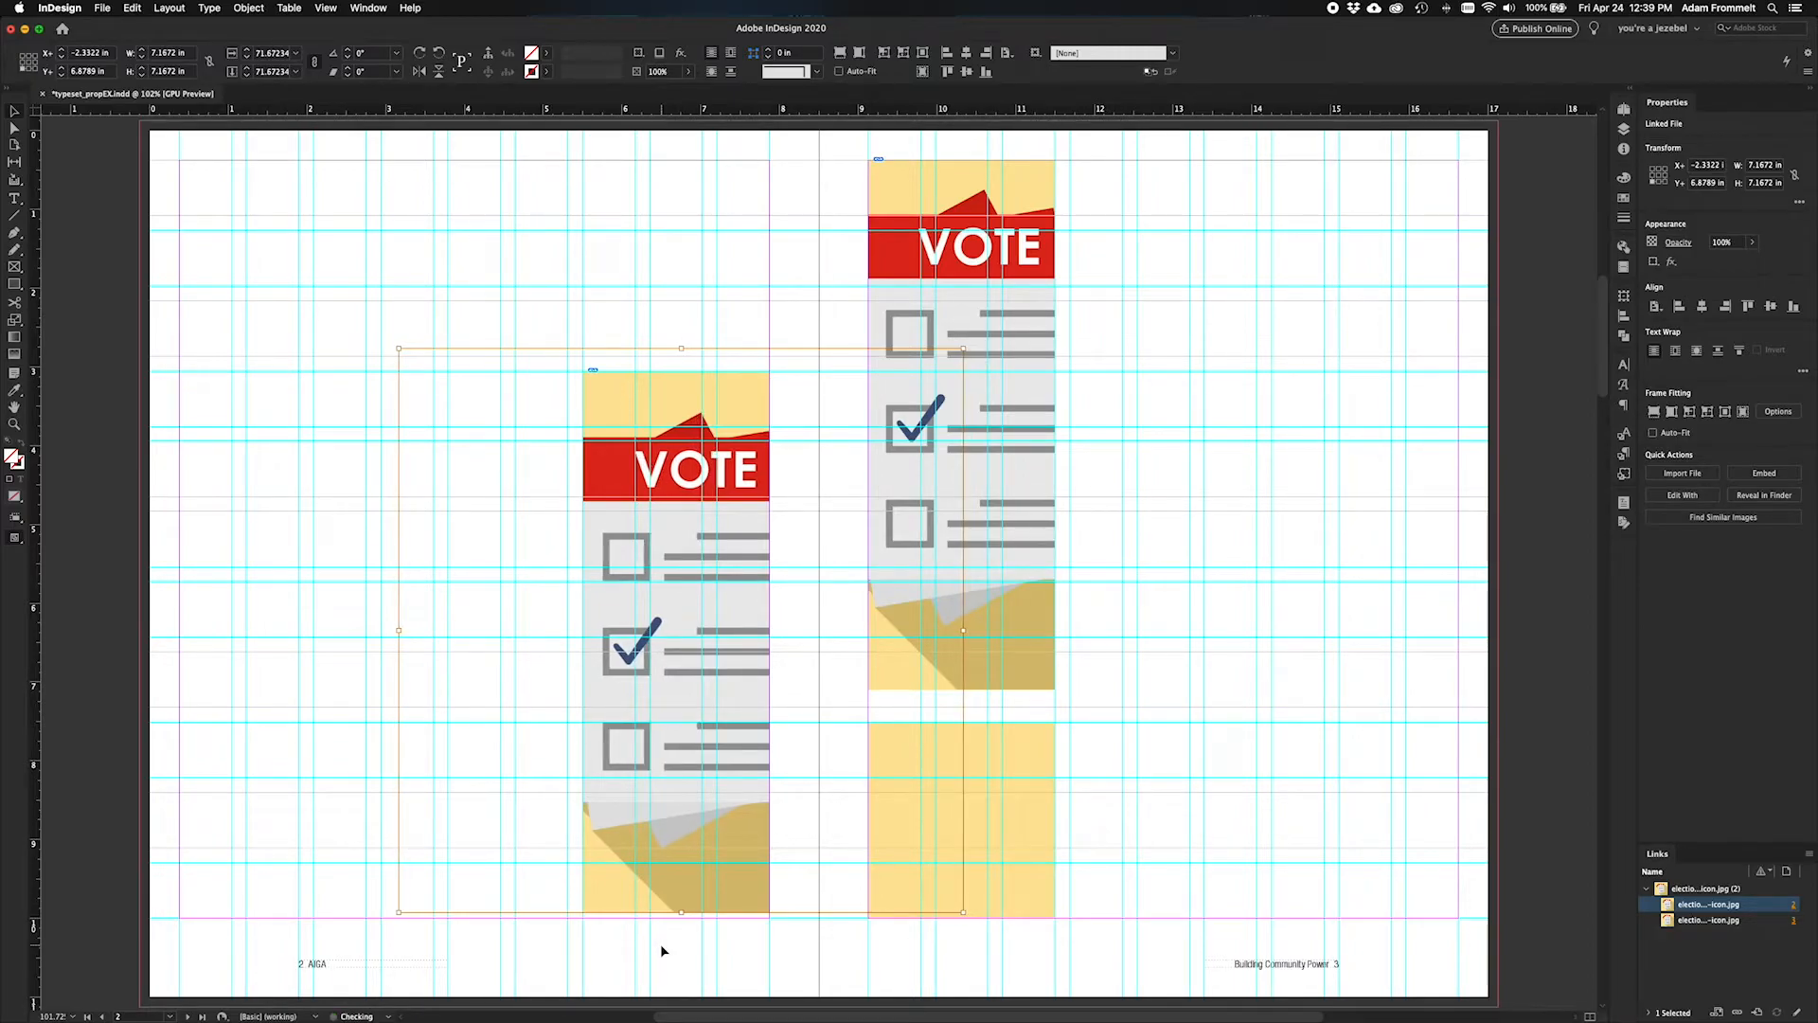
{"action": "key", "text": "Right"}
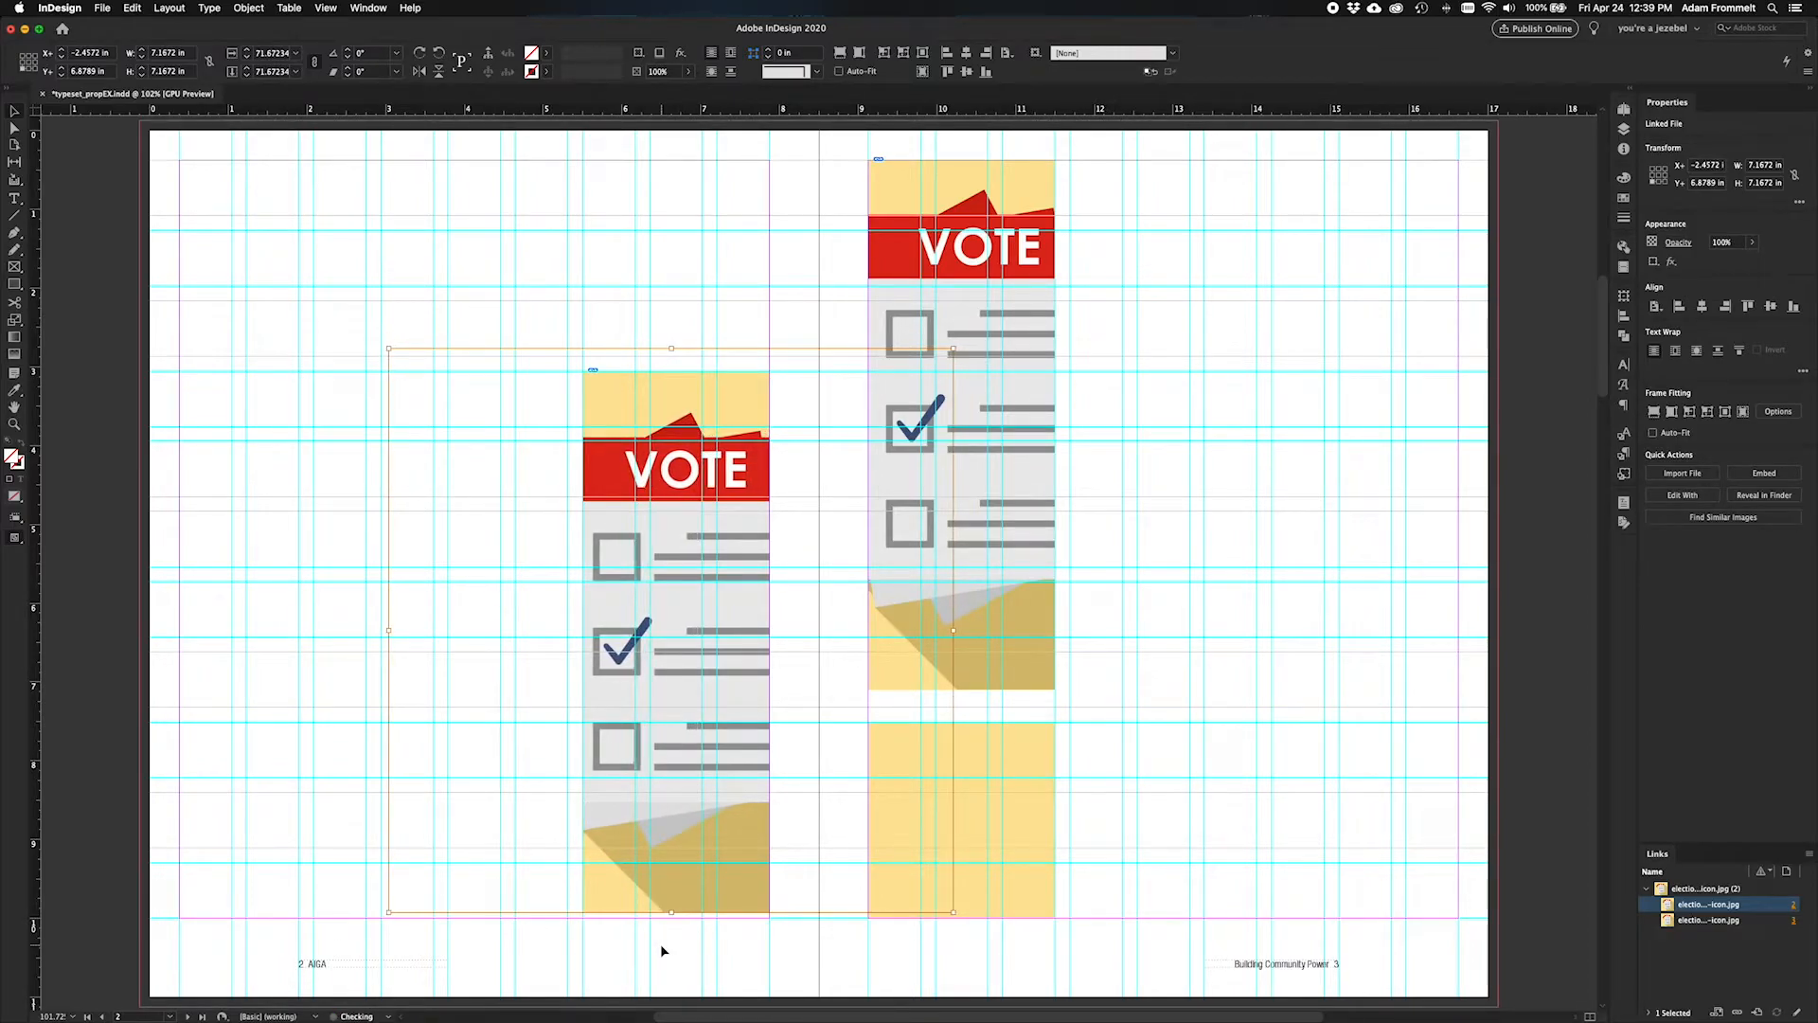
{"action": "key", "text": "Escape"}
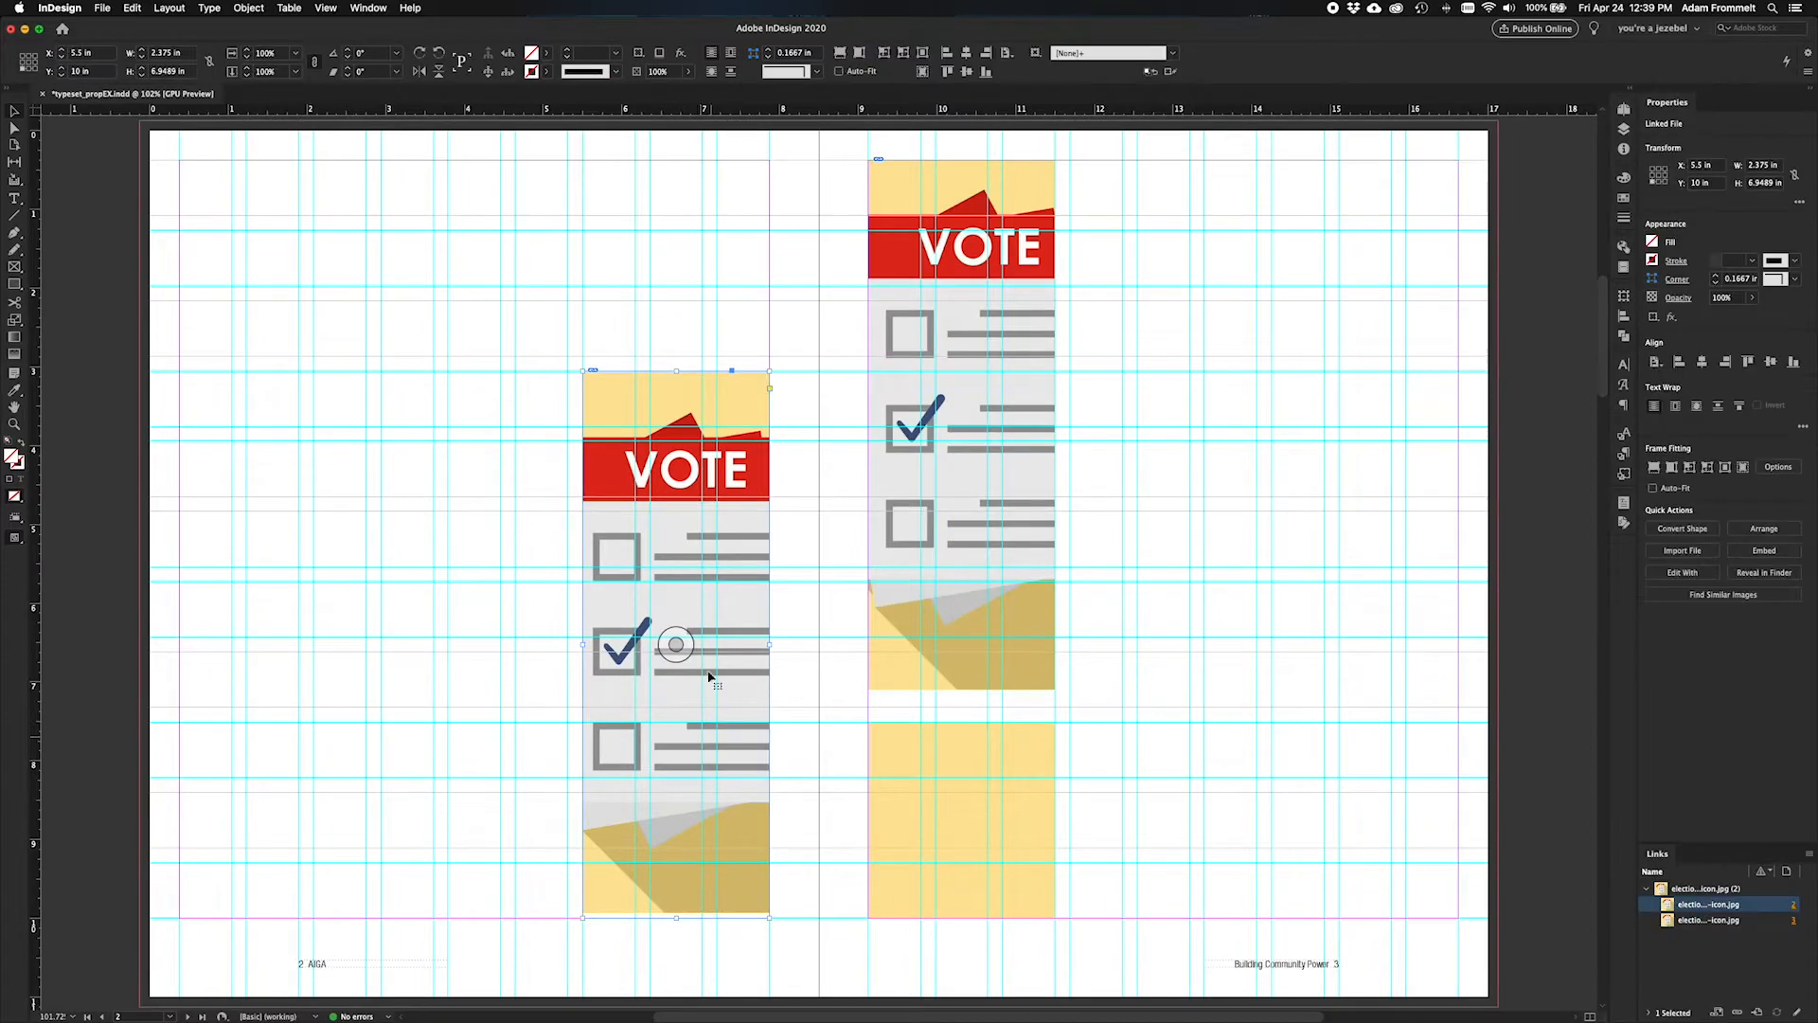
Step: Nudge the picture content further down inside page 2's frame to about Y 7.004 in so it covers the frame's lower edge
{"action": "left_click", "coordinate": [676, 645]}
{"action": "key", "text": "Down"}
{"action": "key", "text": "Down"}
{"action": "key", "text": "Down"}
{"action": "key", "text": "Down"}
{"action": "key", "text": "Down"}
{"action": "key", "text": "Down"}
{"action": "key", "text": "Down"}
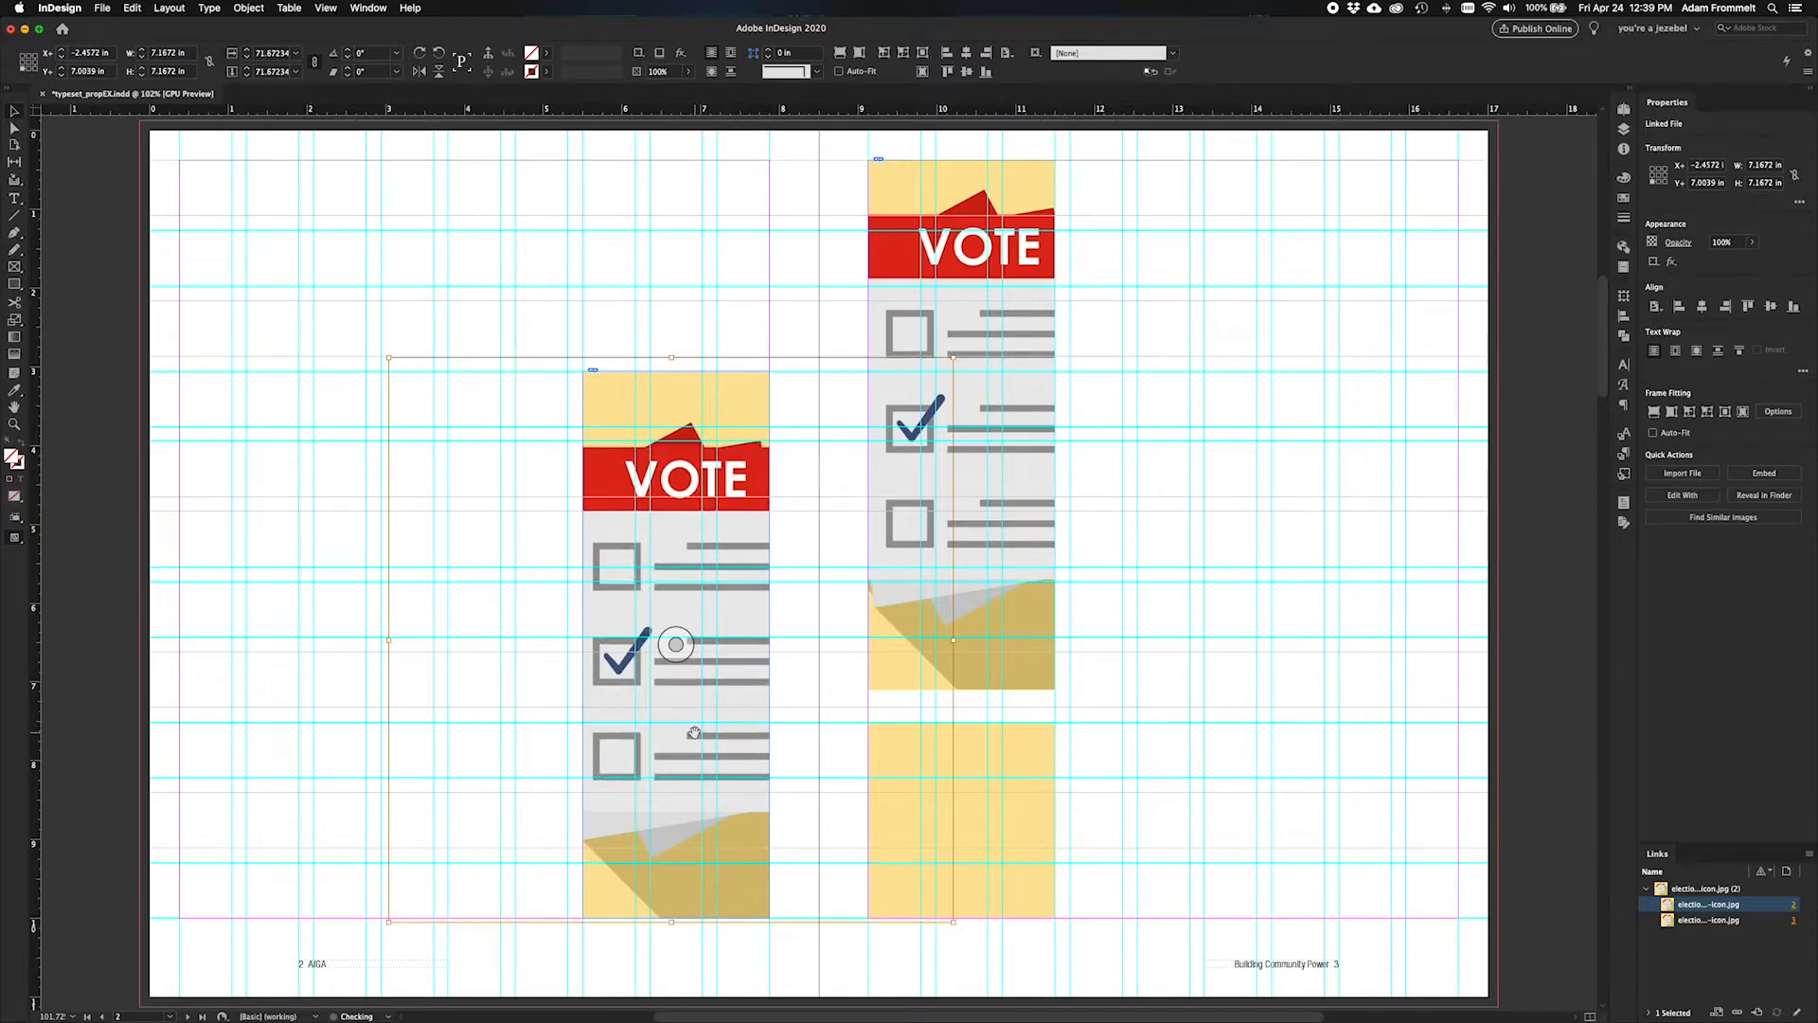
{"action": "left_click", "coordinate": [730, 232]}
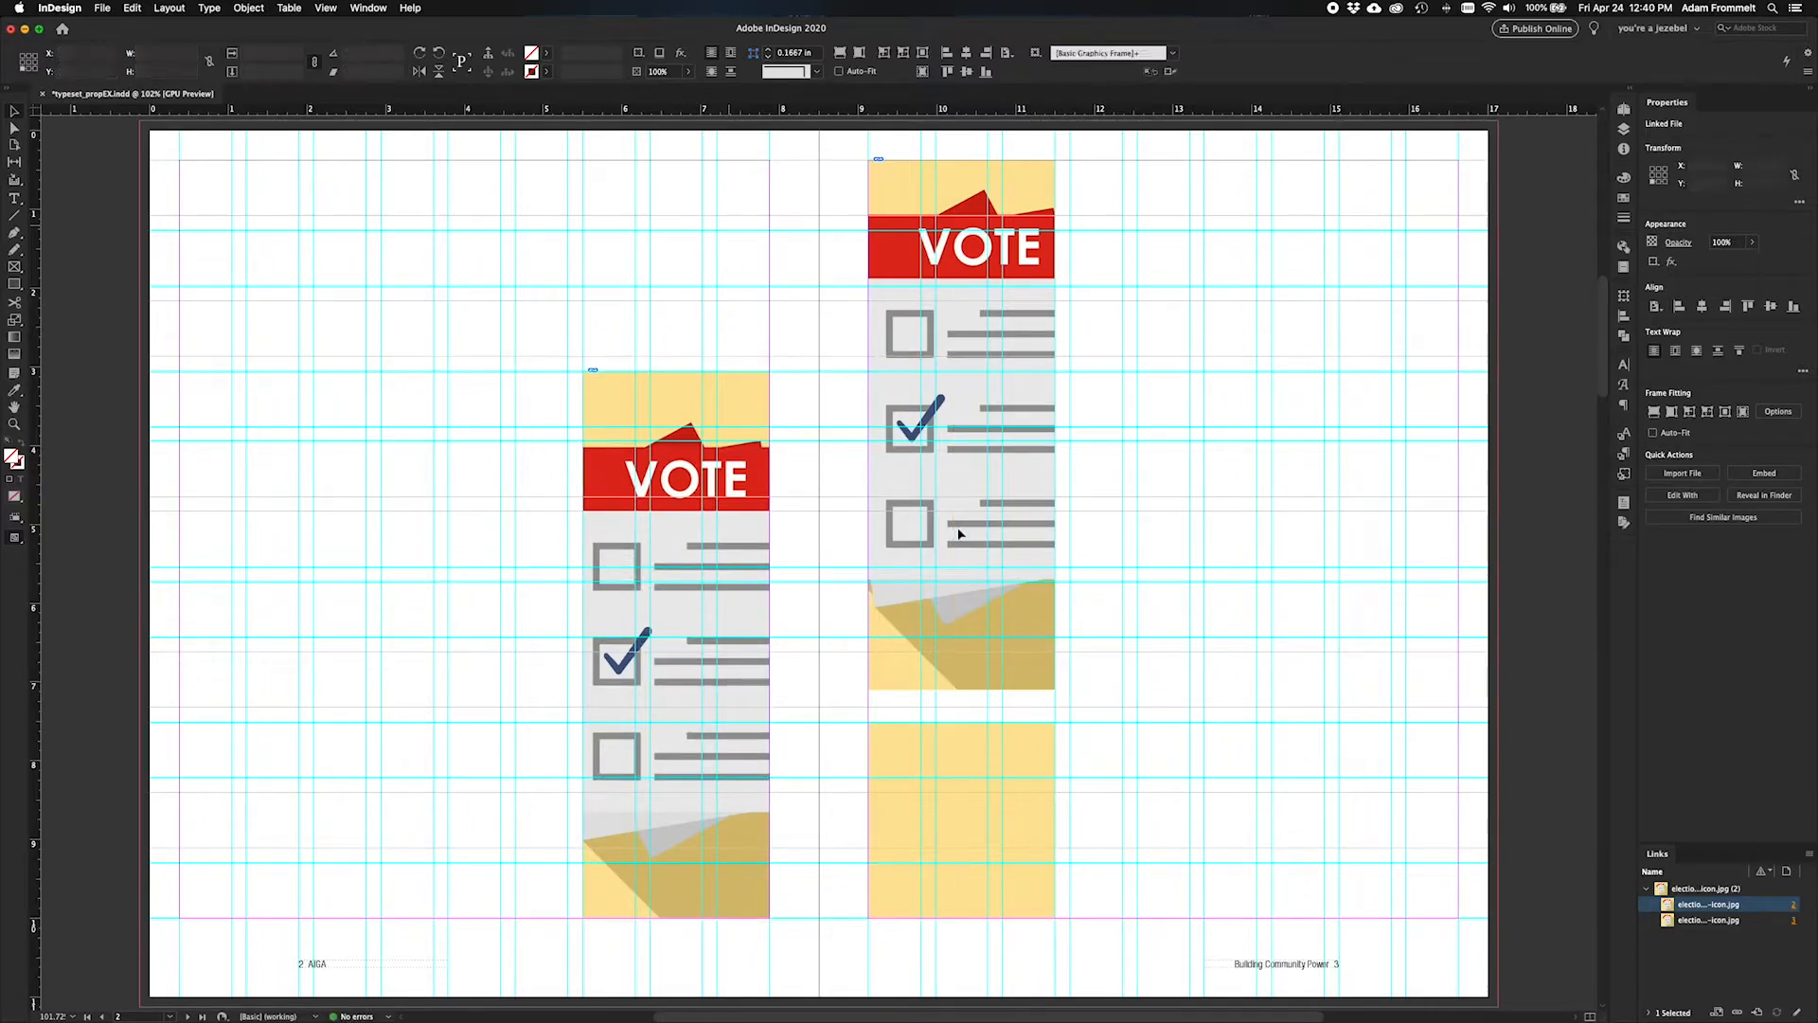
Step: Copy the yellow rectangle from page 3 to page 2's upper inner margin corner, above the ballot image
{"action": "left_click", "coordinate": [1007, 592]}
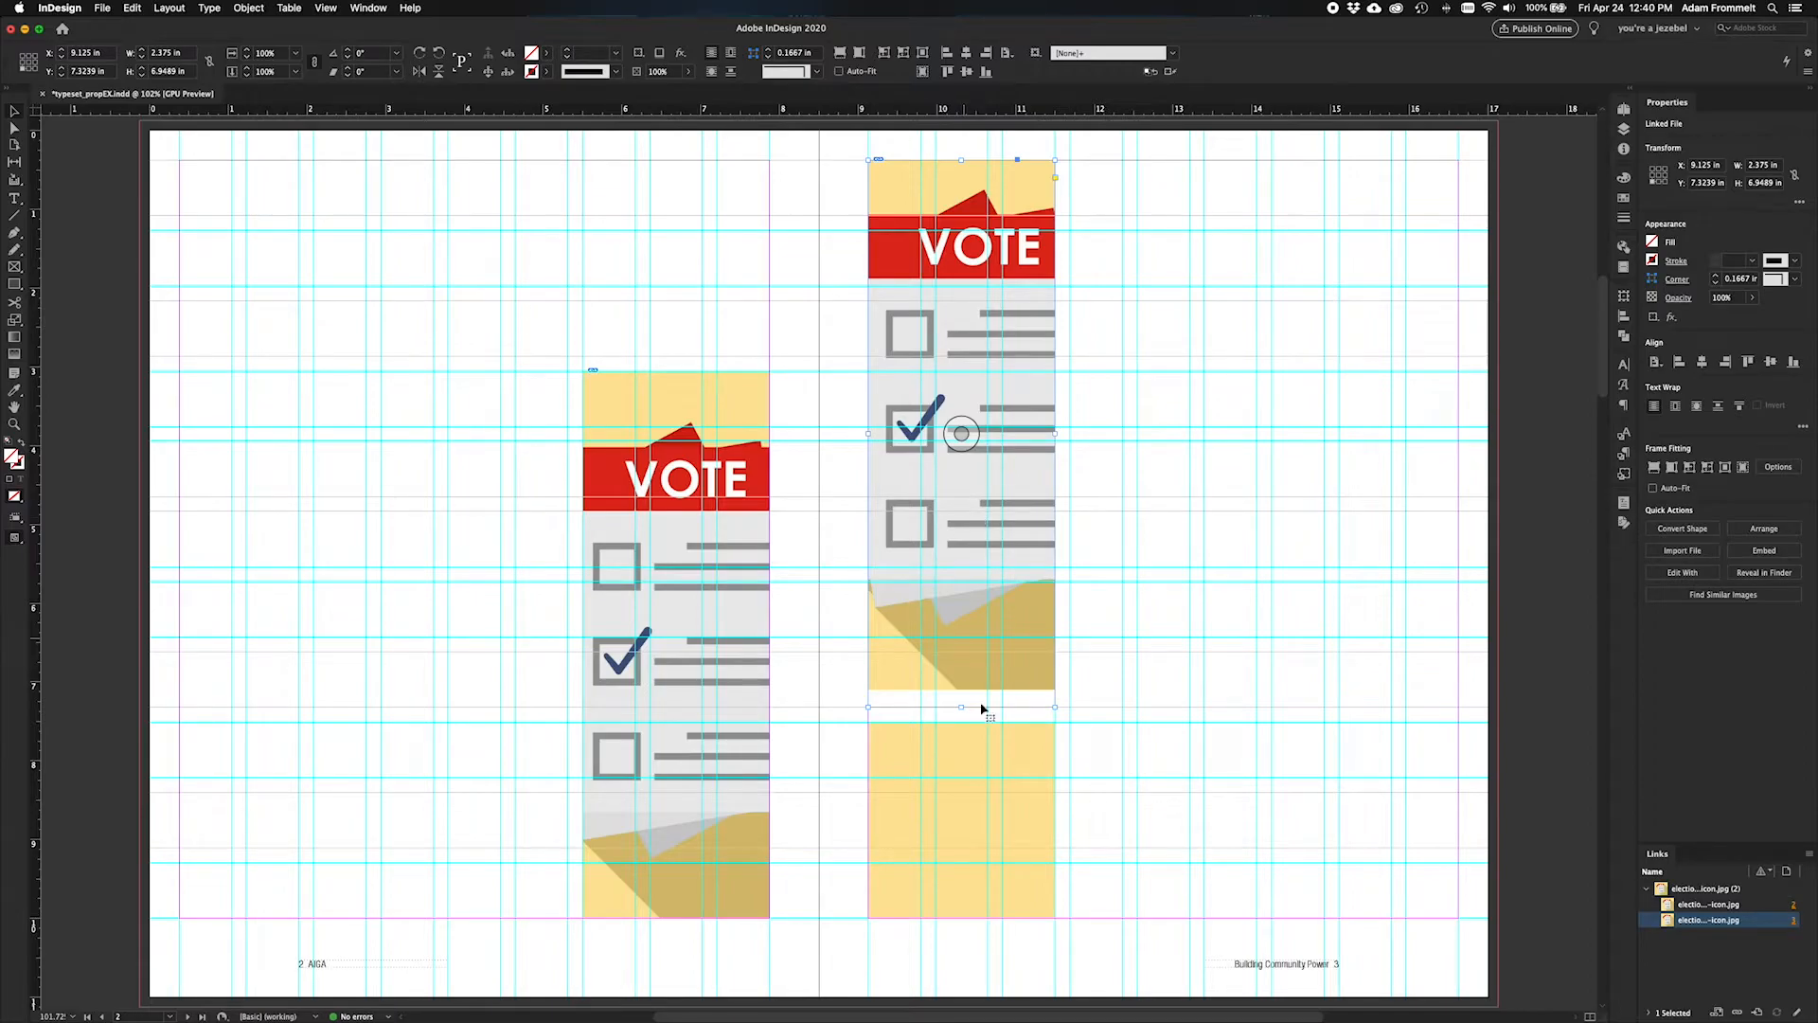
{"action": "left_click", "coordinate": [1163, 791]}
{"action": "left_click_drag", "start_coordinate": [982, 783], "coordinate": [707, 231]}
{"action": "left_click", "coordinate": [1176, 864]}
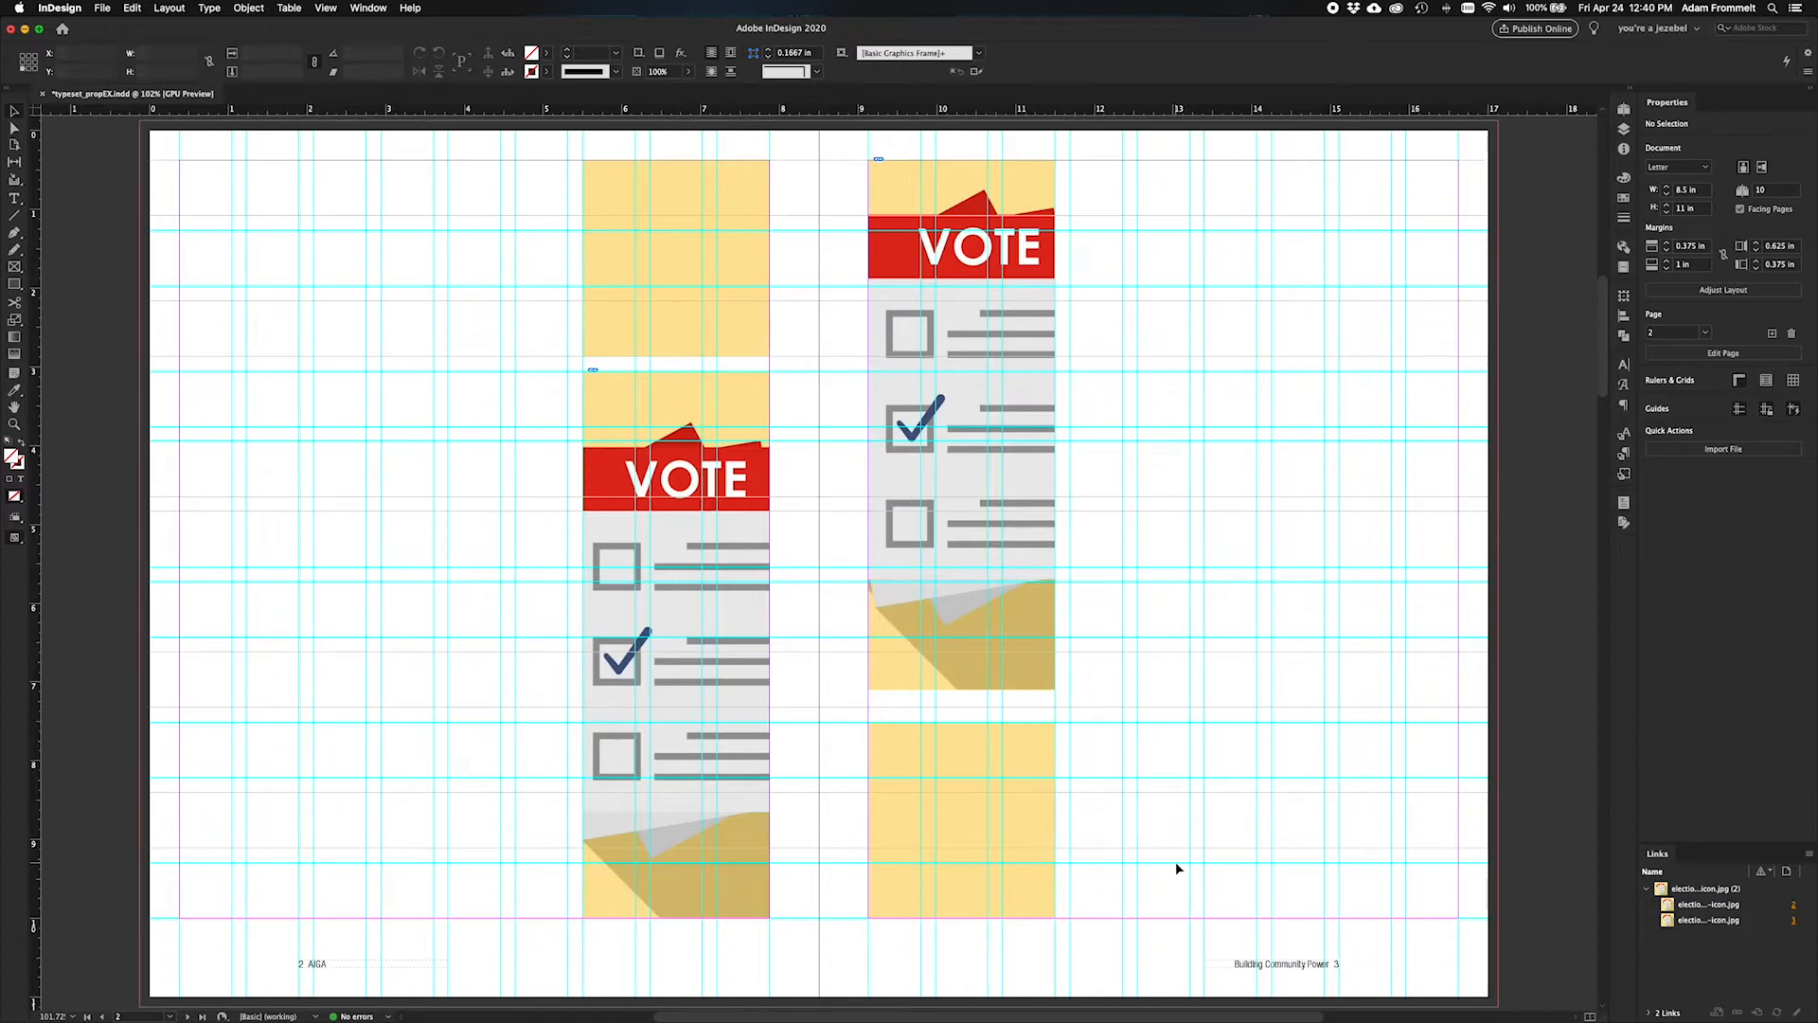
Step: Replace the ballot image in page 3's frame with millennials-work-office-hipster.jpg
{"action": "left_click", "coordinate": [1019, 690]}
{"action": "key", "text": "super+d"}
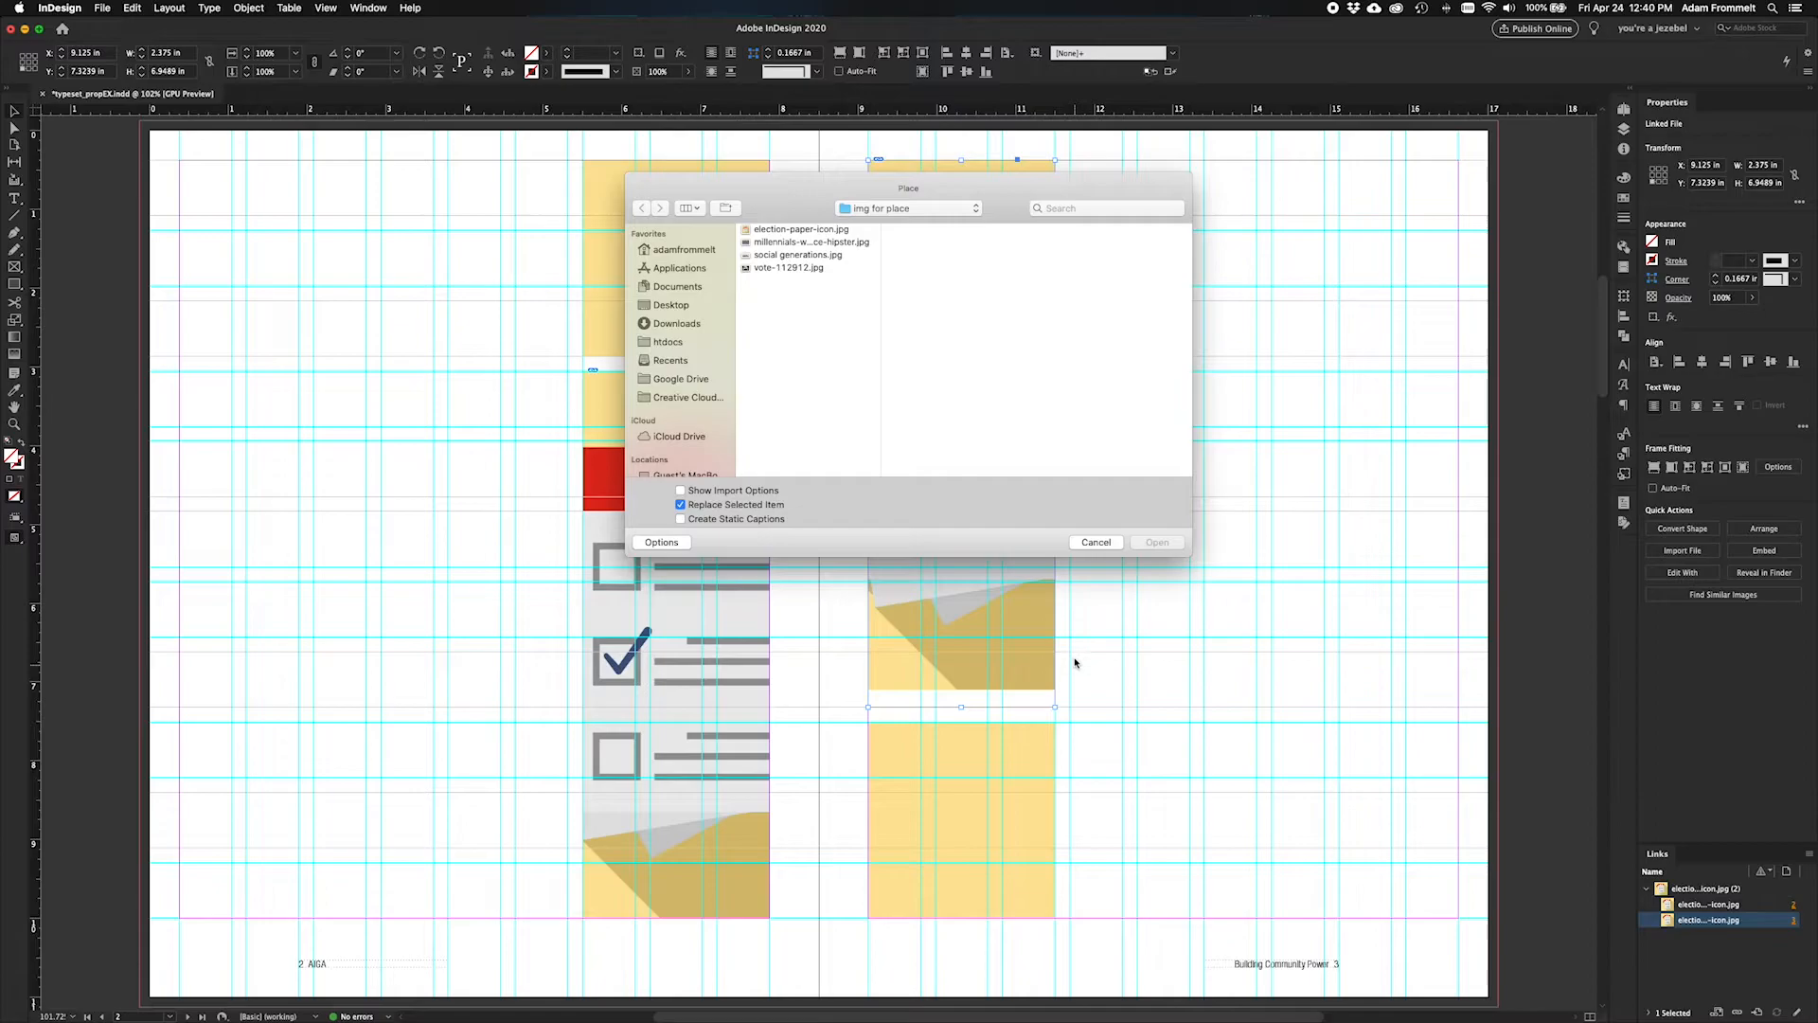
{"action": "left_click", "coordinate": [795, 255]}
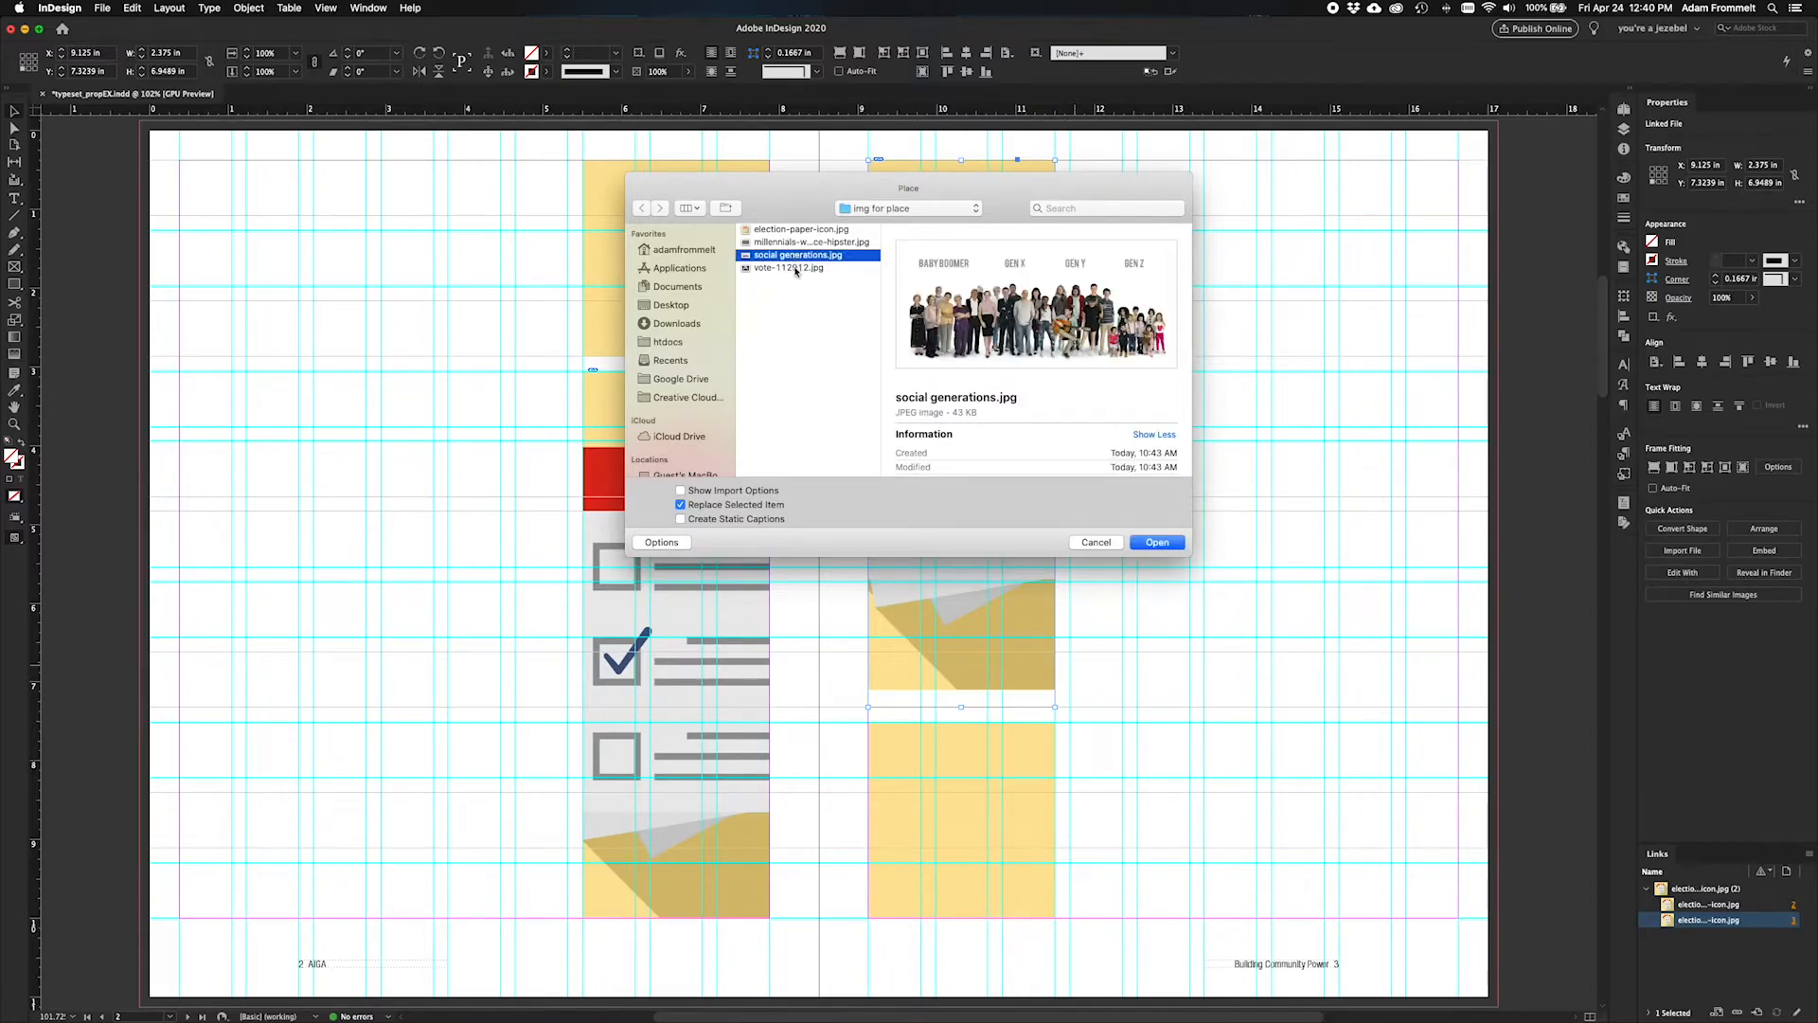
{"action": "left_click", "coordinate": [796, 269]}
{"action": "left_click", "coordinate": [791, 242]}
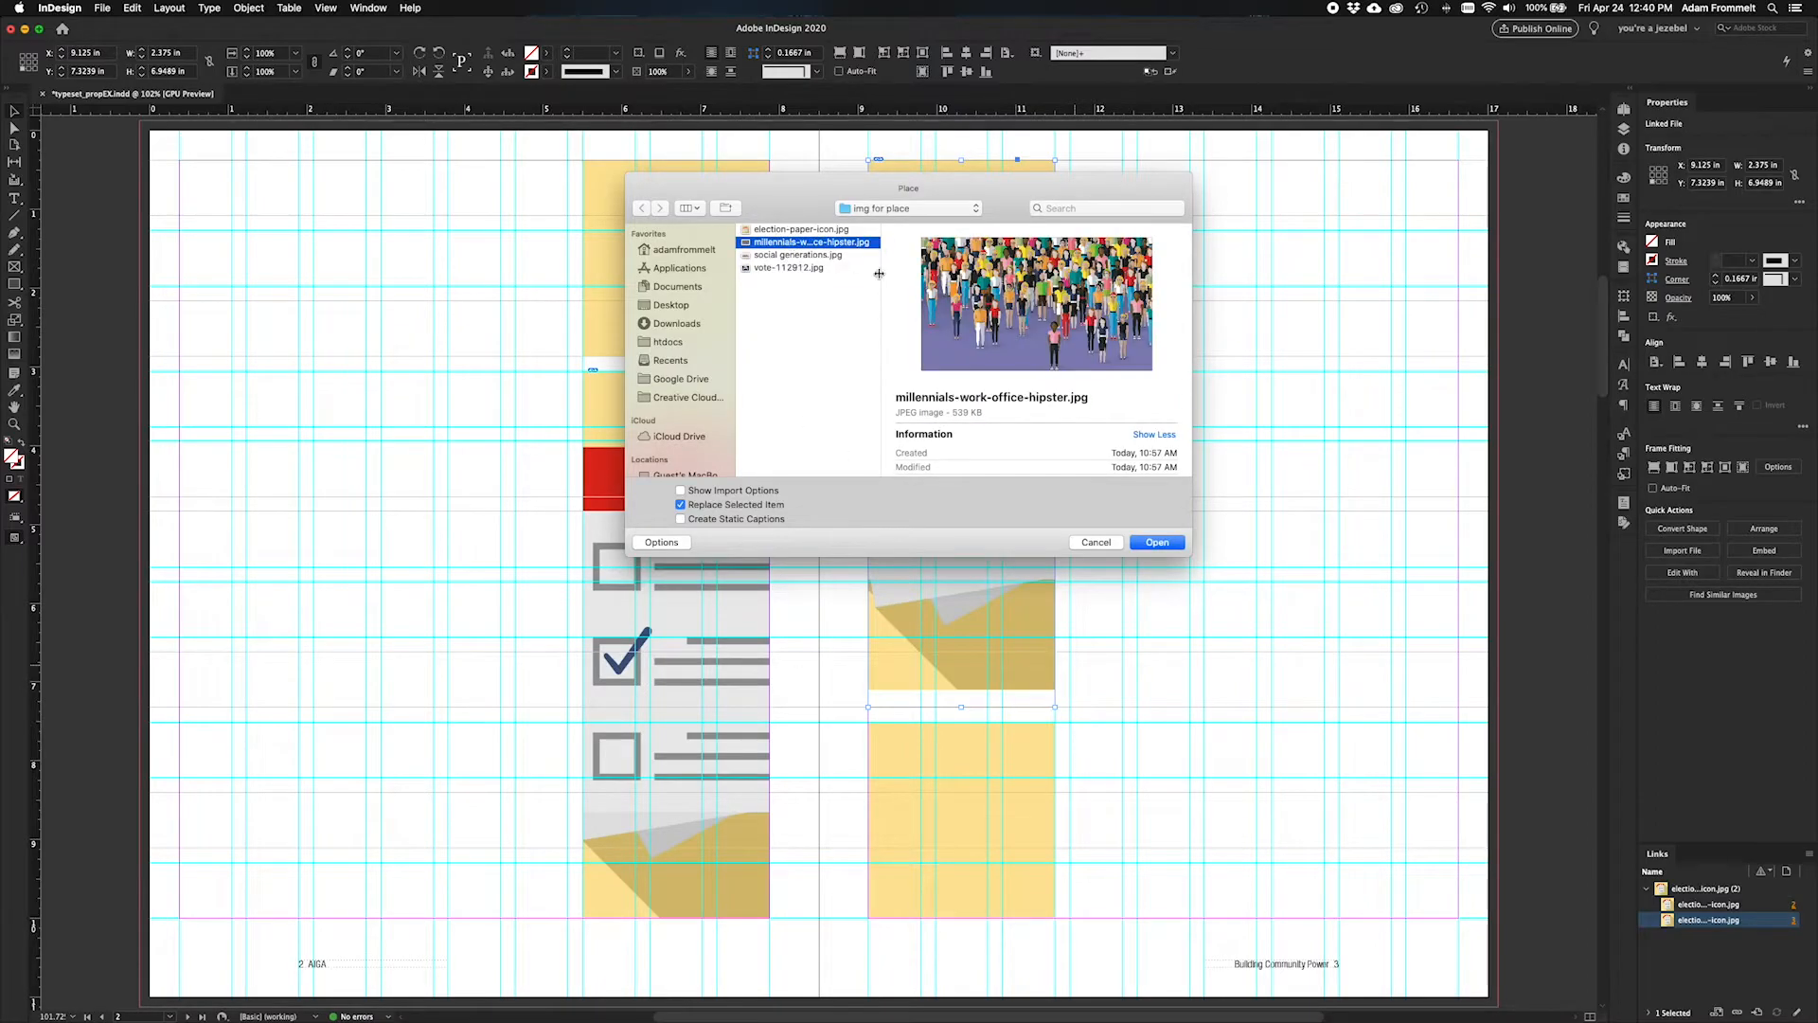
{"action": "left_click", "coordinate": [1135, 544]}
Step: Scale and reposition the crowd picture inside page 3's frame to about 12.2 × 7.04 in so it fills the frame, then deselect it
{"action": "left_click", "coordinate": [962, 432]}
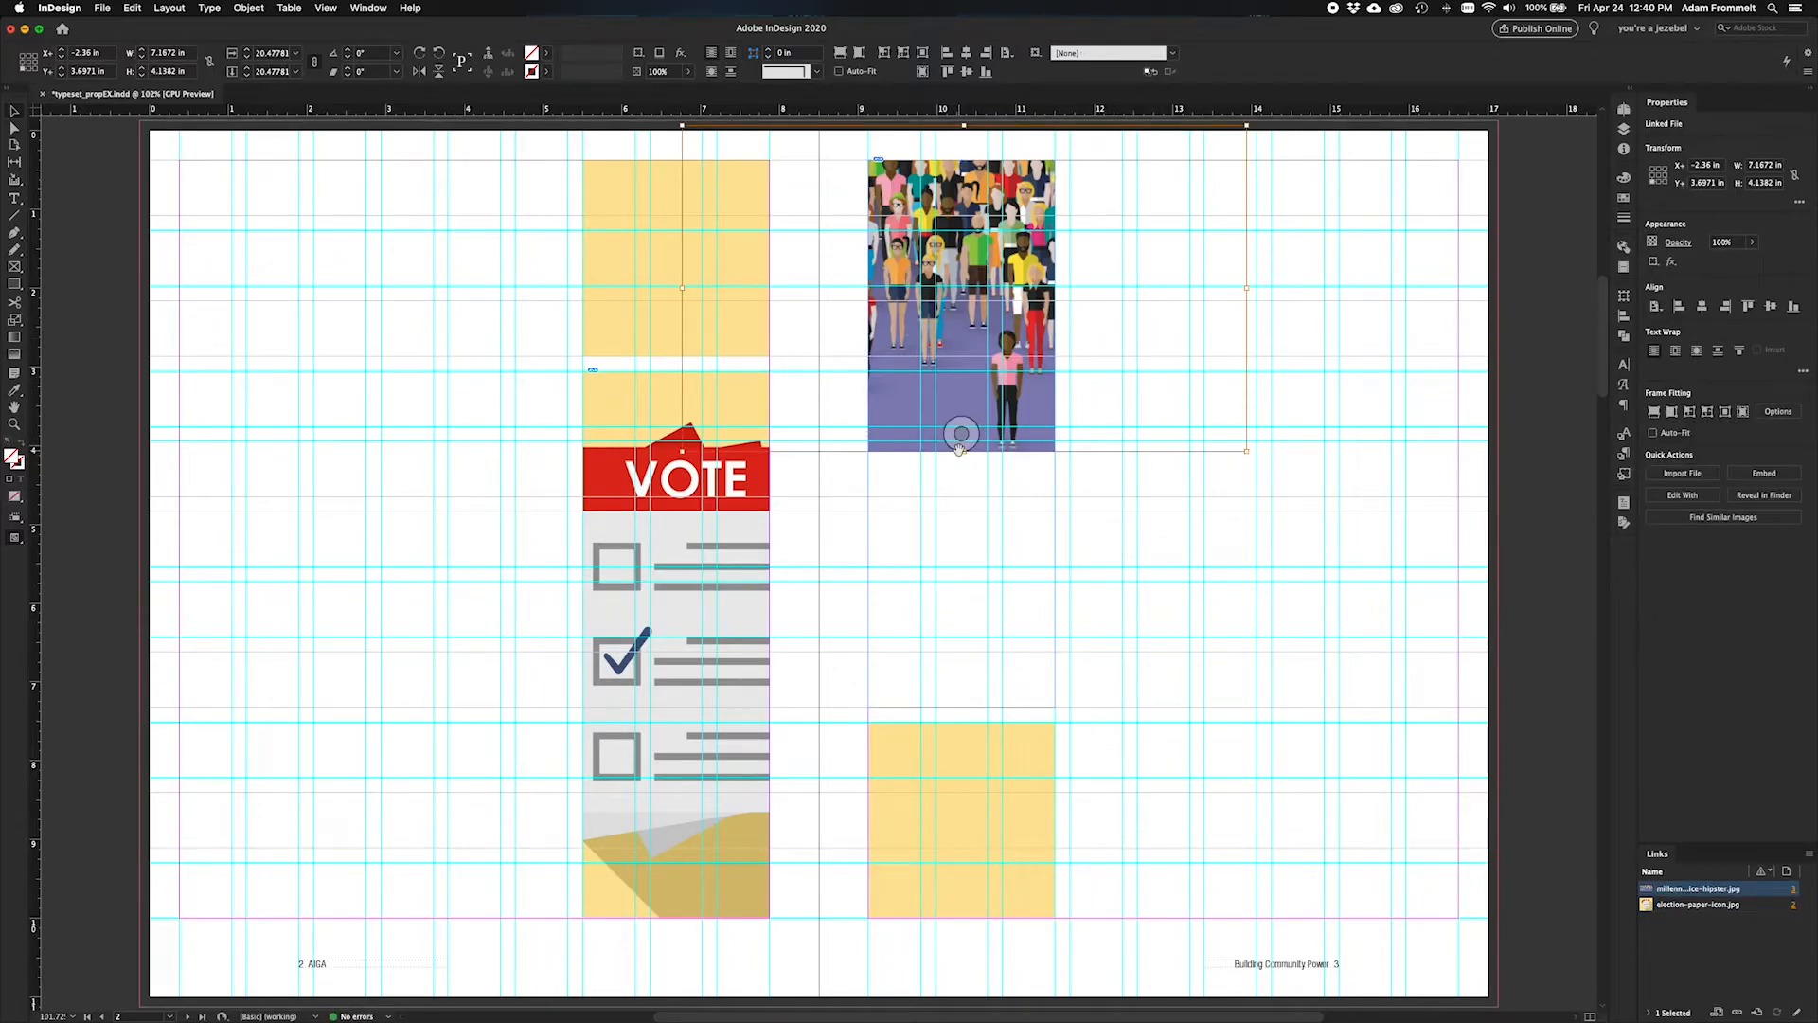
{"action": "left_click_drag", "start_coordinate": [962, 454], "coordinate": [982, 646]}
{"action": "left_click_drag", "start_coordinate": [962, 426], "coordinate": [952, 488]}
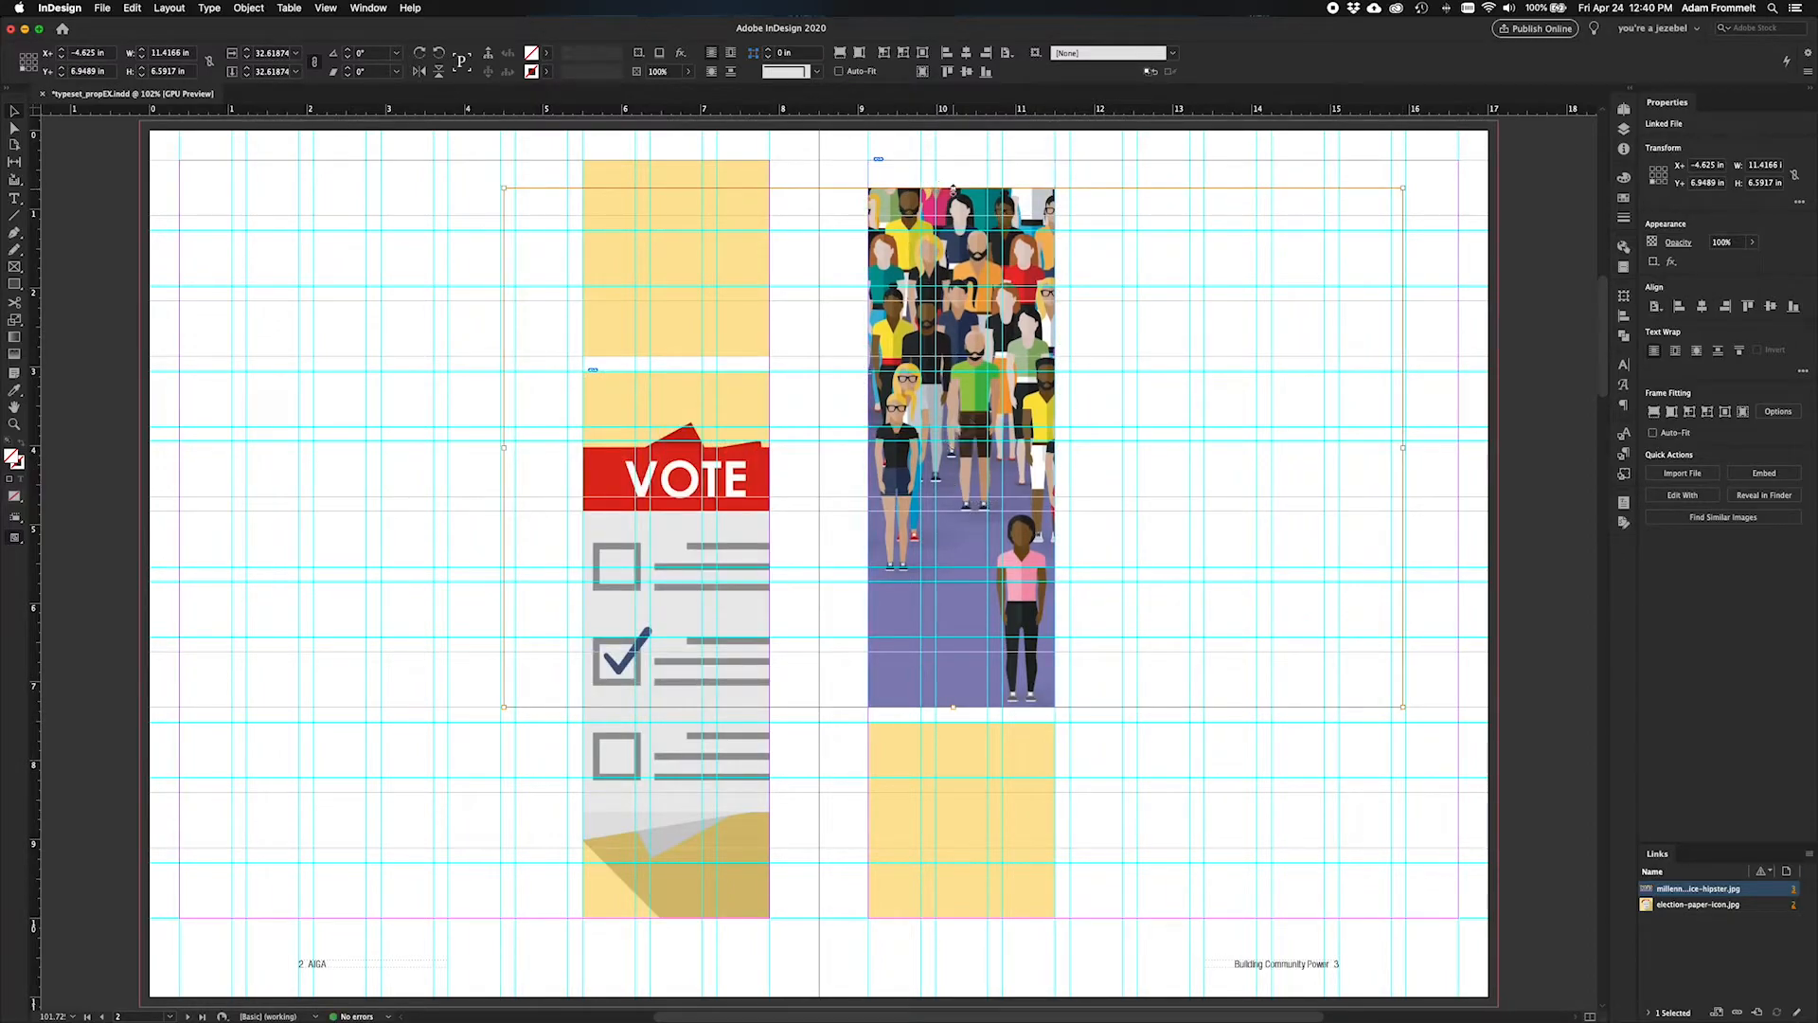
{"action": "left_click_drag", "start_coordinate": [954, 188], "coordinate": [952, 153]}
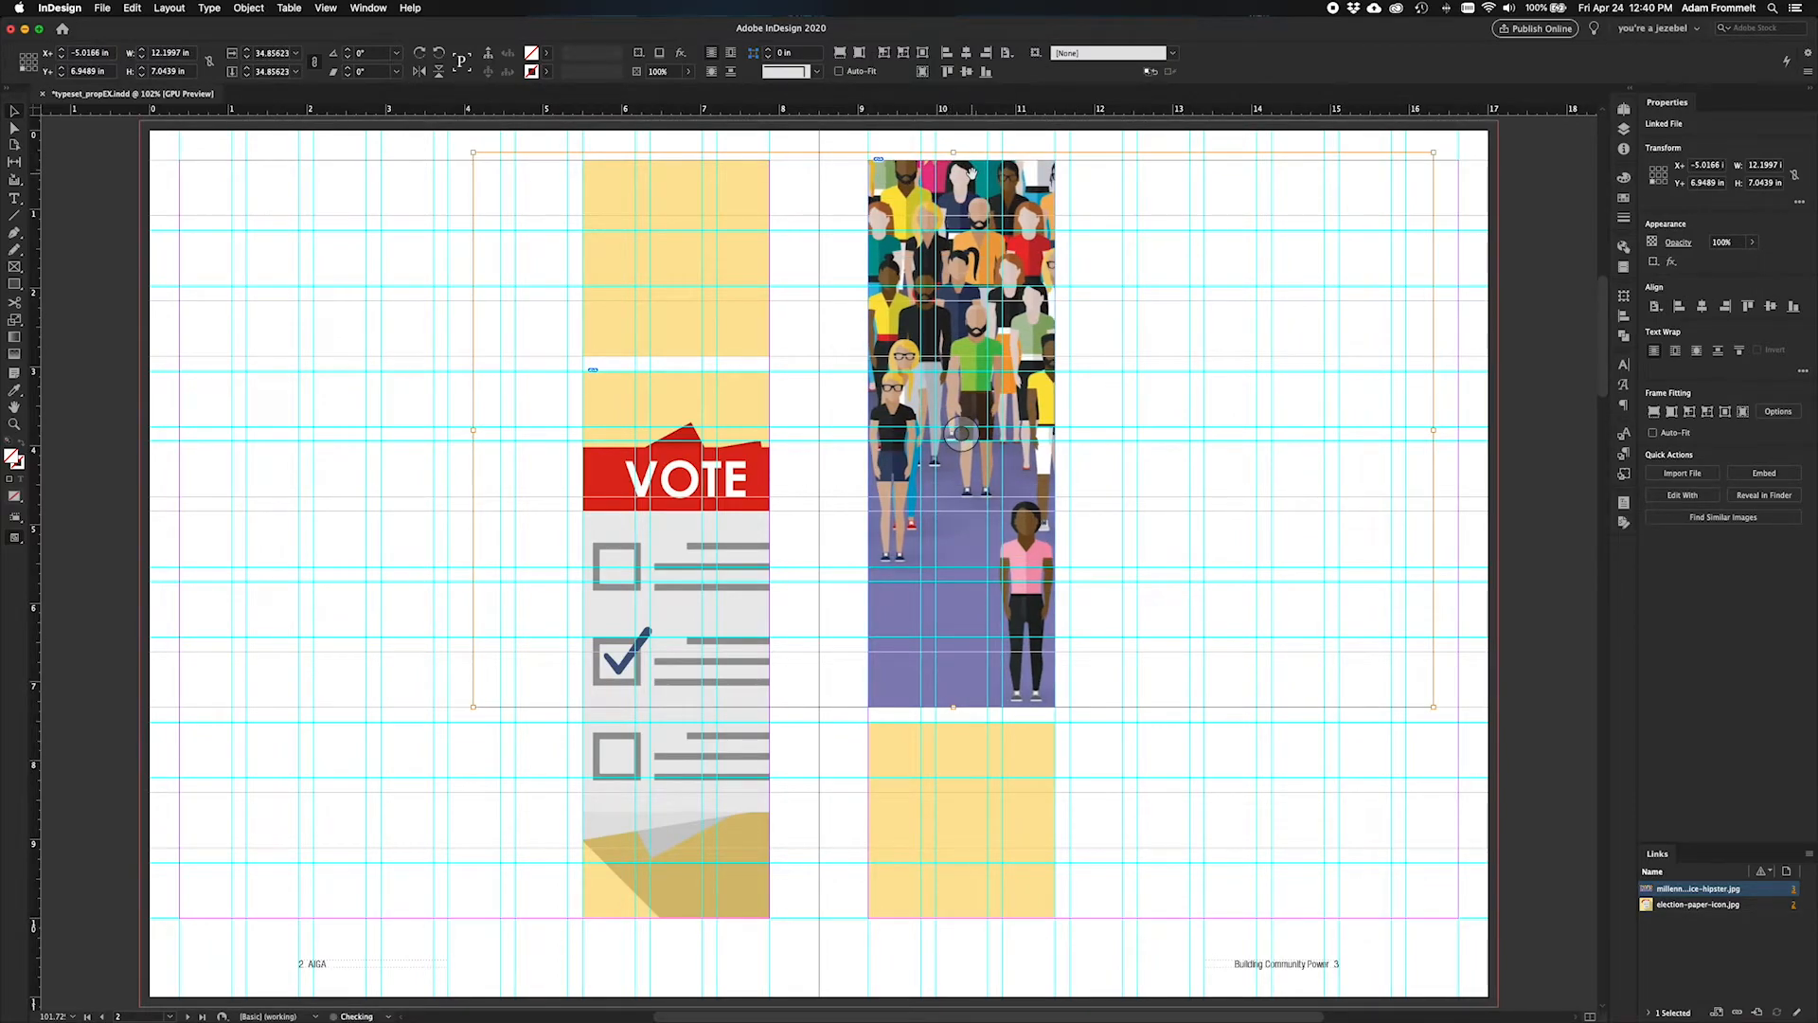
{"action": "left_click", "coordinate": [1166, 290]}
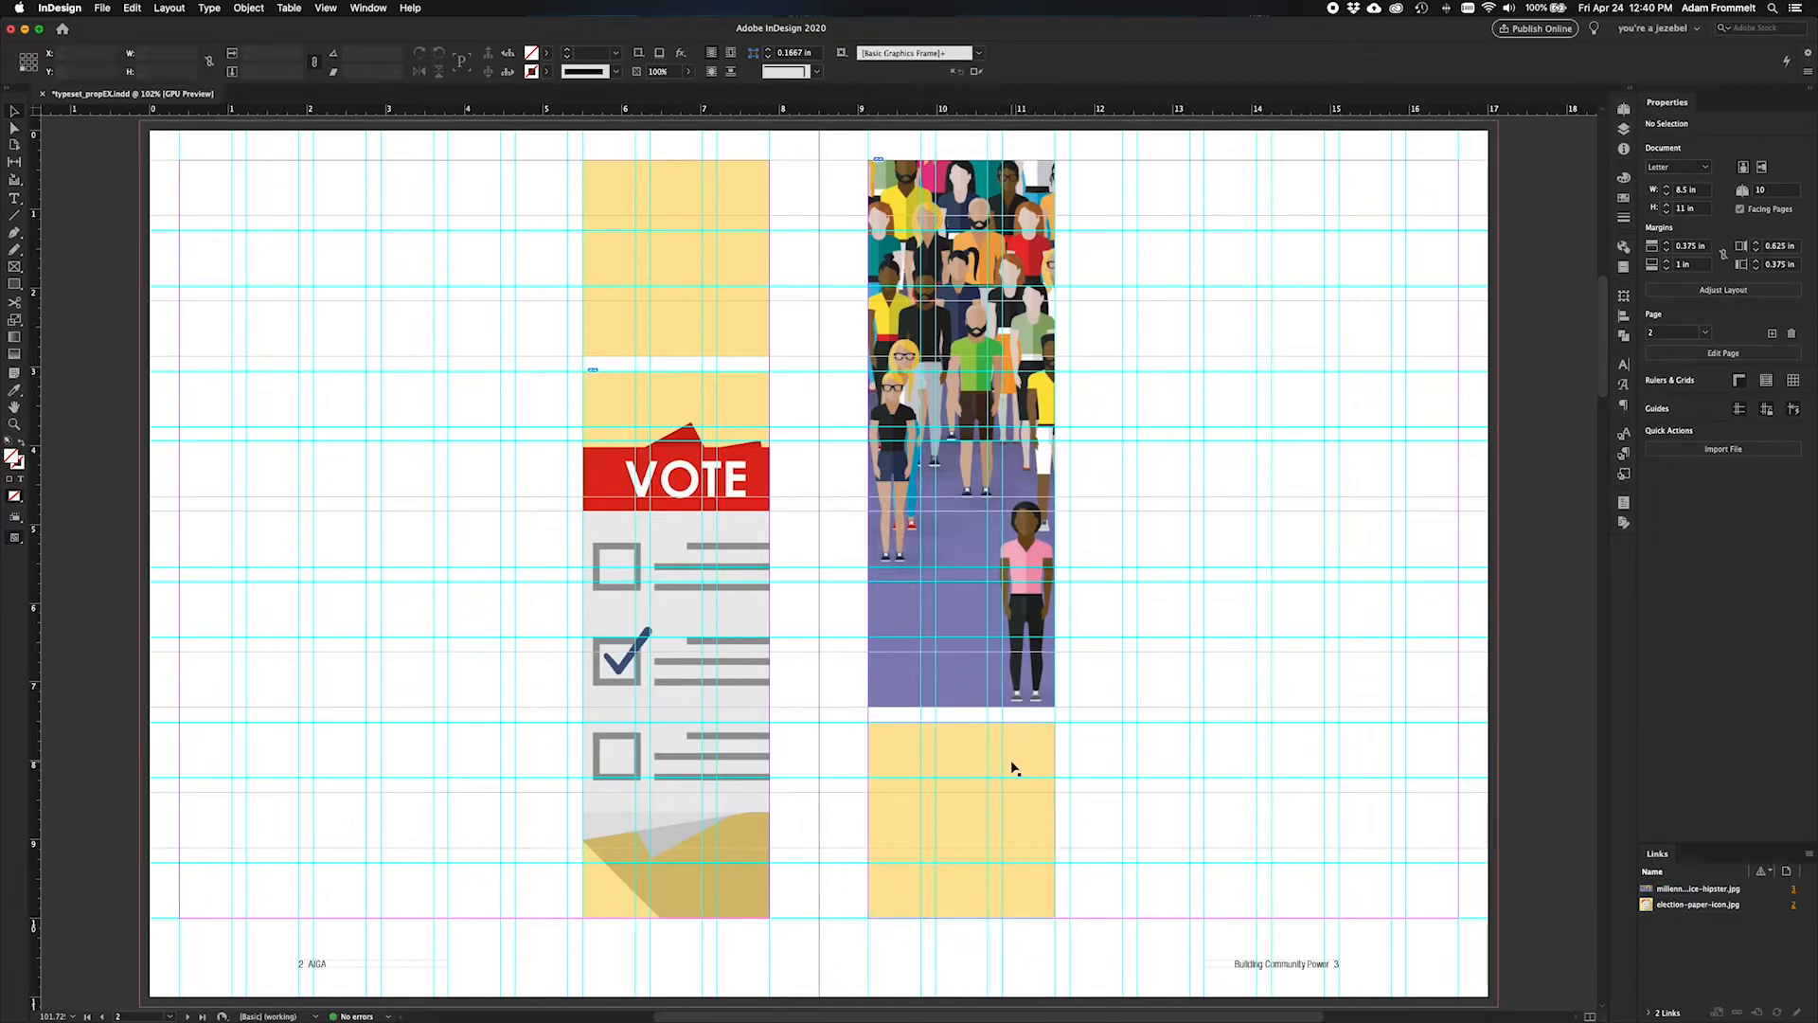
{"action": "left_click", "coordinate": [936, 740]}
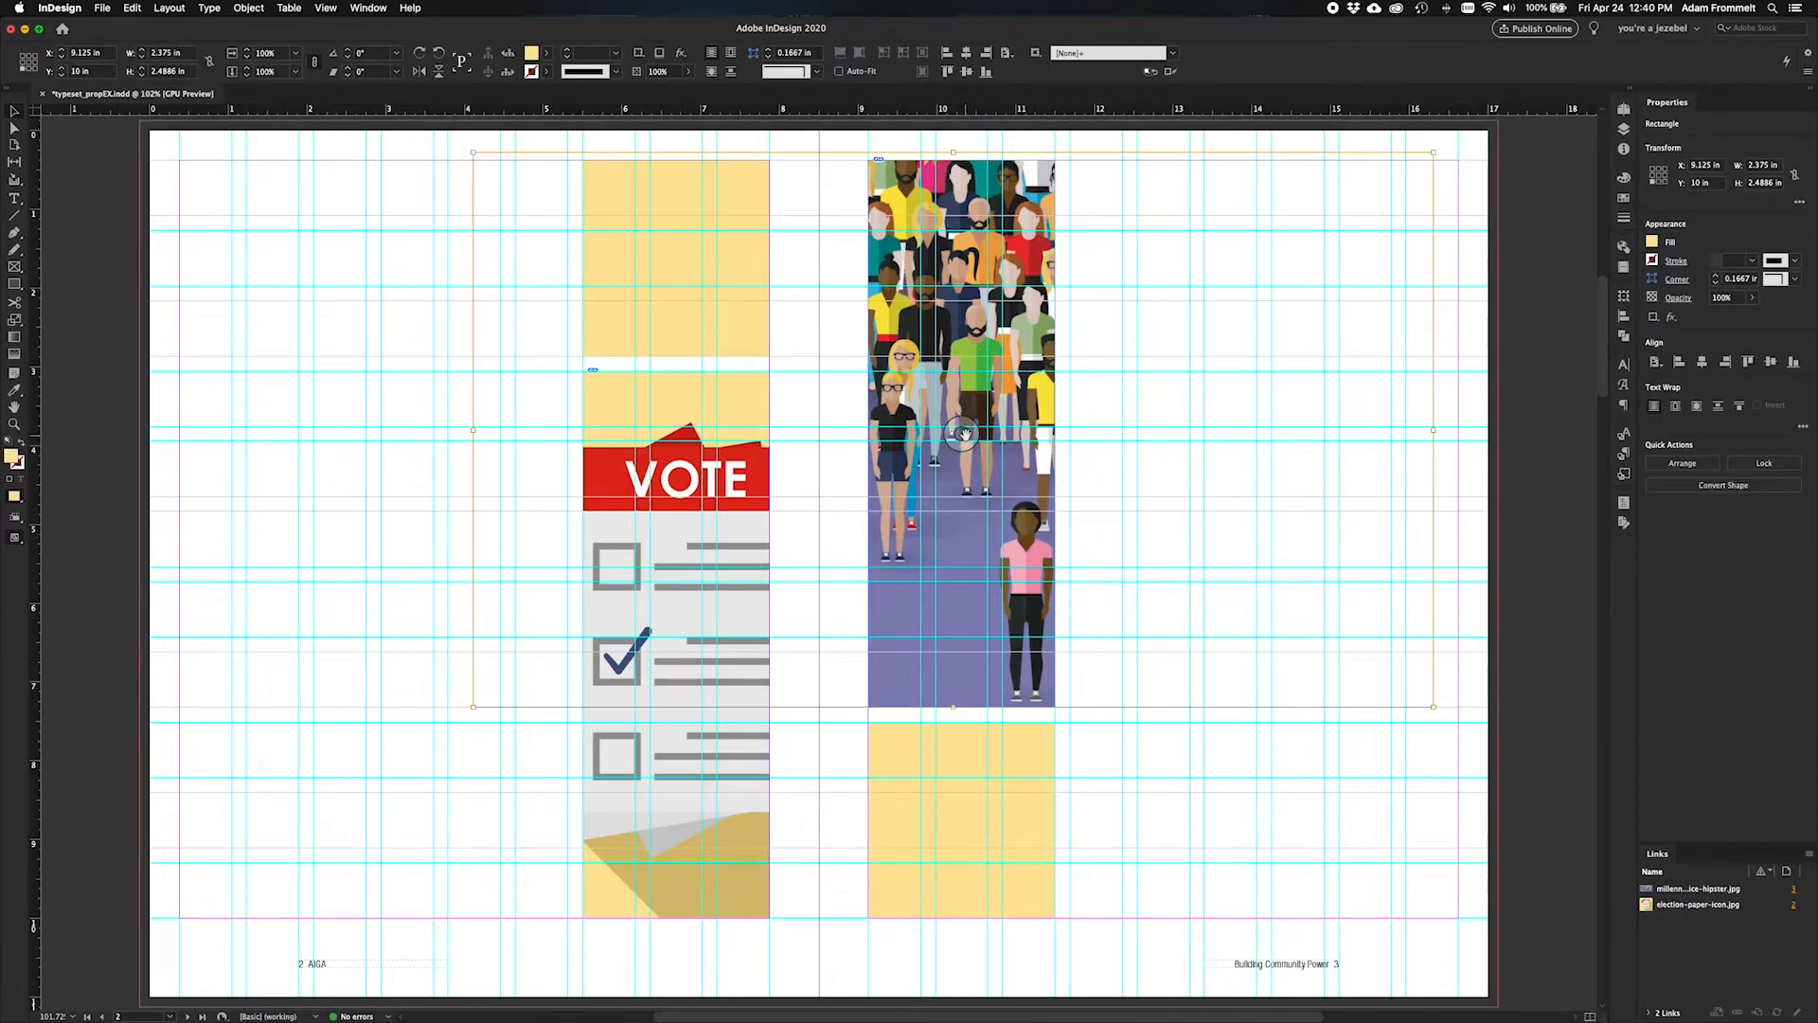
{"action": "left_click", "coordinate": [964, 434]}
{"action": "left_click", "coordinate": [964, 434]}
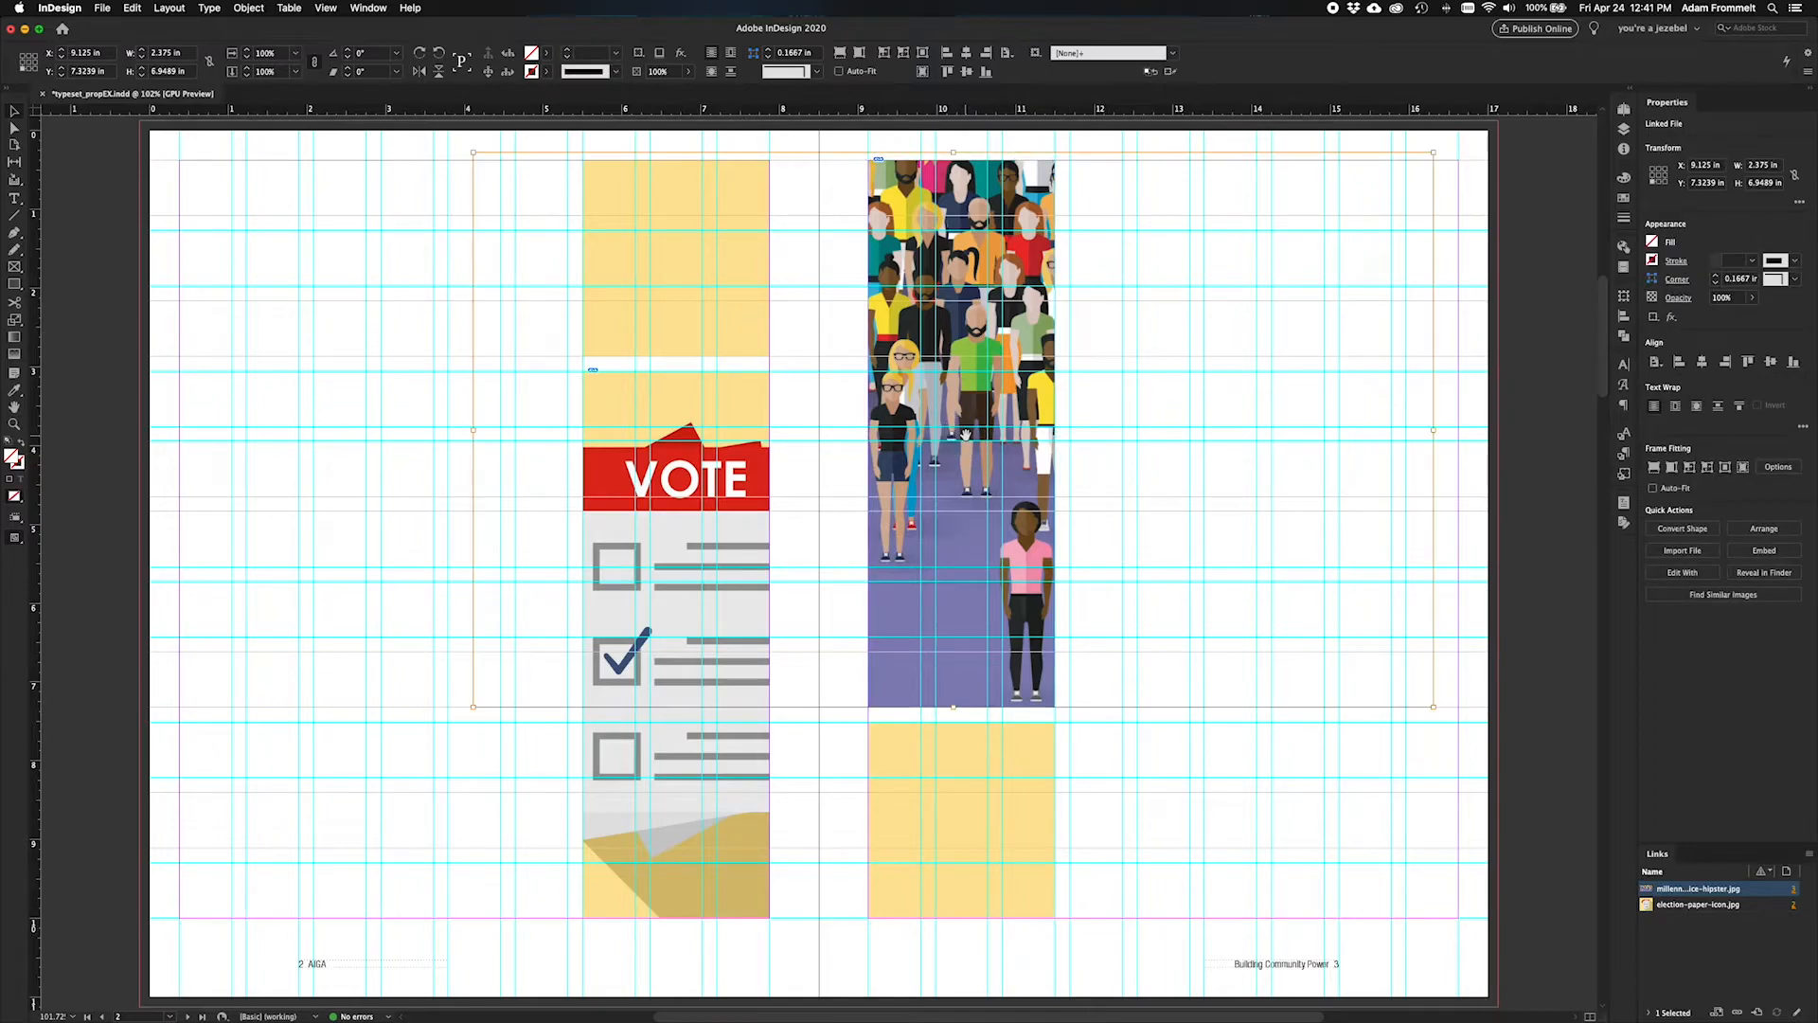
{"action": "left_click_drag", "start_coordinate": [961, 434], "coordinate": [962, 438]}
Step: Fill the yellow rectangle below the crowd image with the purple sampled from that image's floor
{"action": "left_click", "coordinate": [1003, 824]}
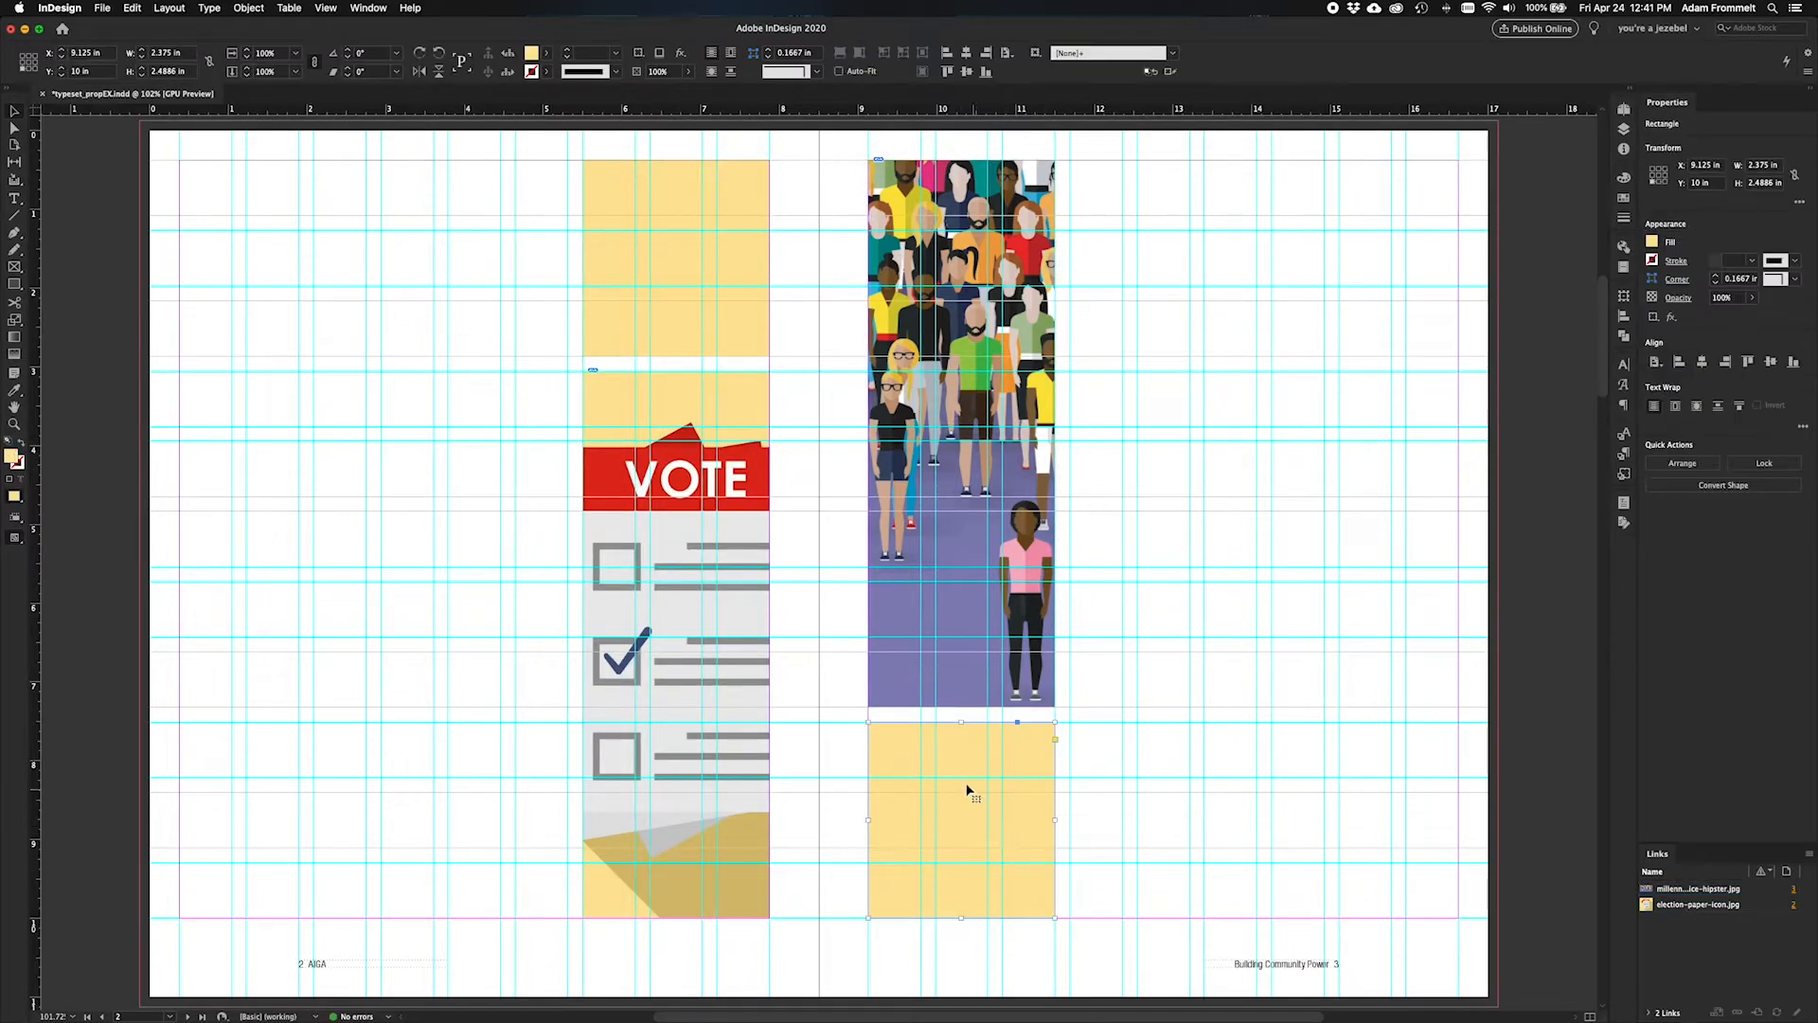
{"action": "key", "text": "i"}
{"action": "left_click", "coordinate": [880, 697]}
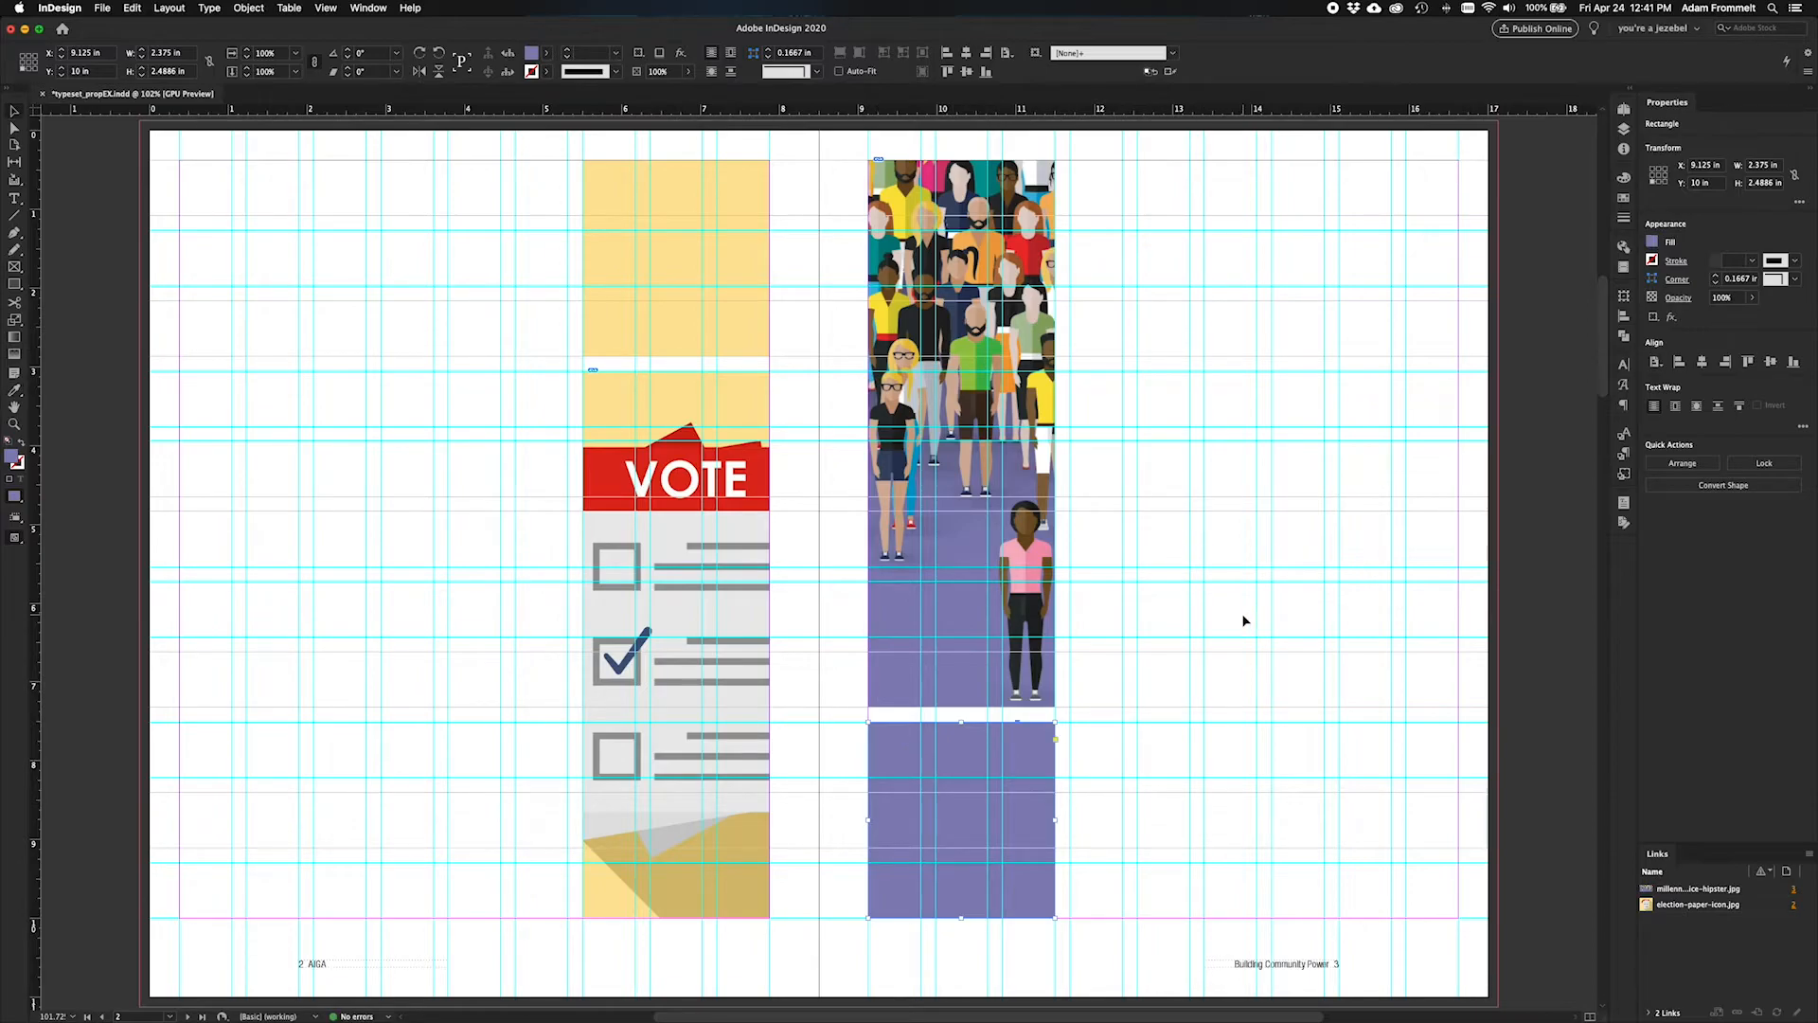
Step: Save the rectangle's sampled purple fill as a new colour swatch and deselect the rectangle
{"action": "left_click", "coordinate": [1623, 201]}
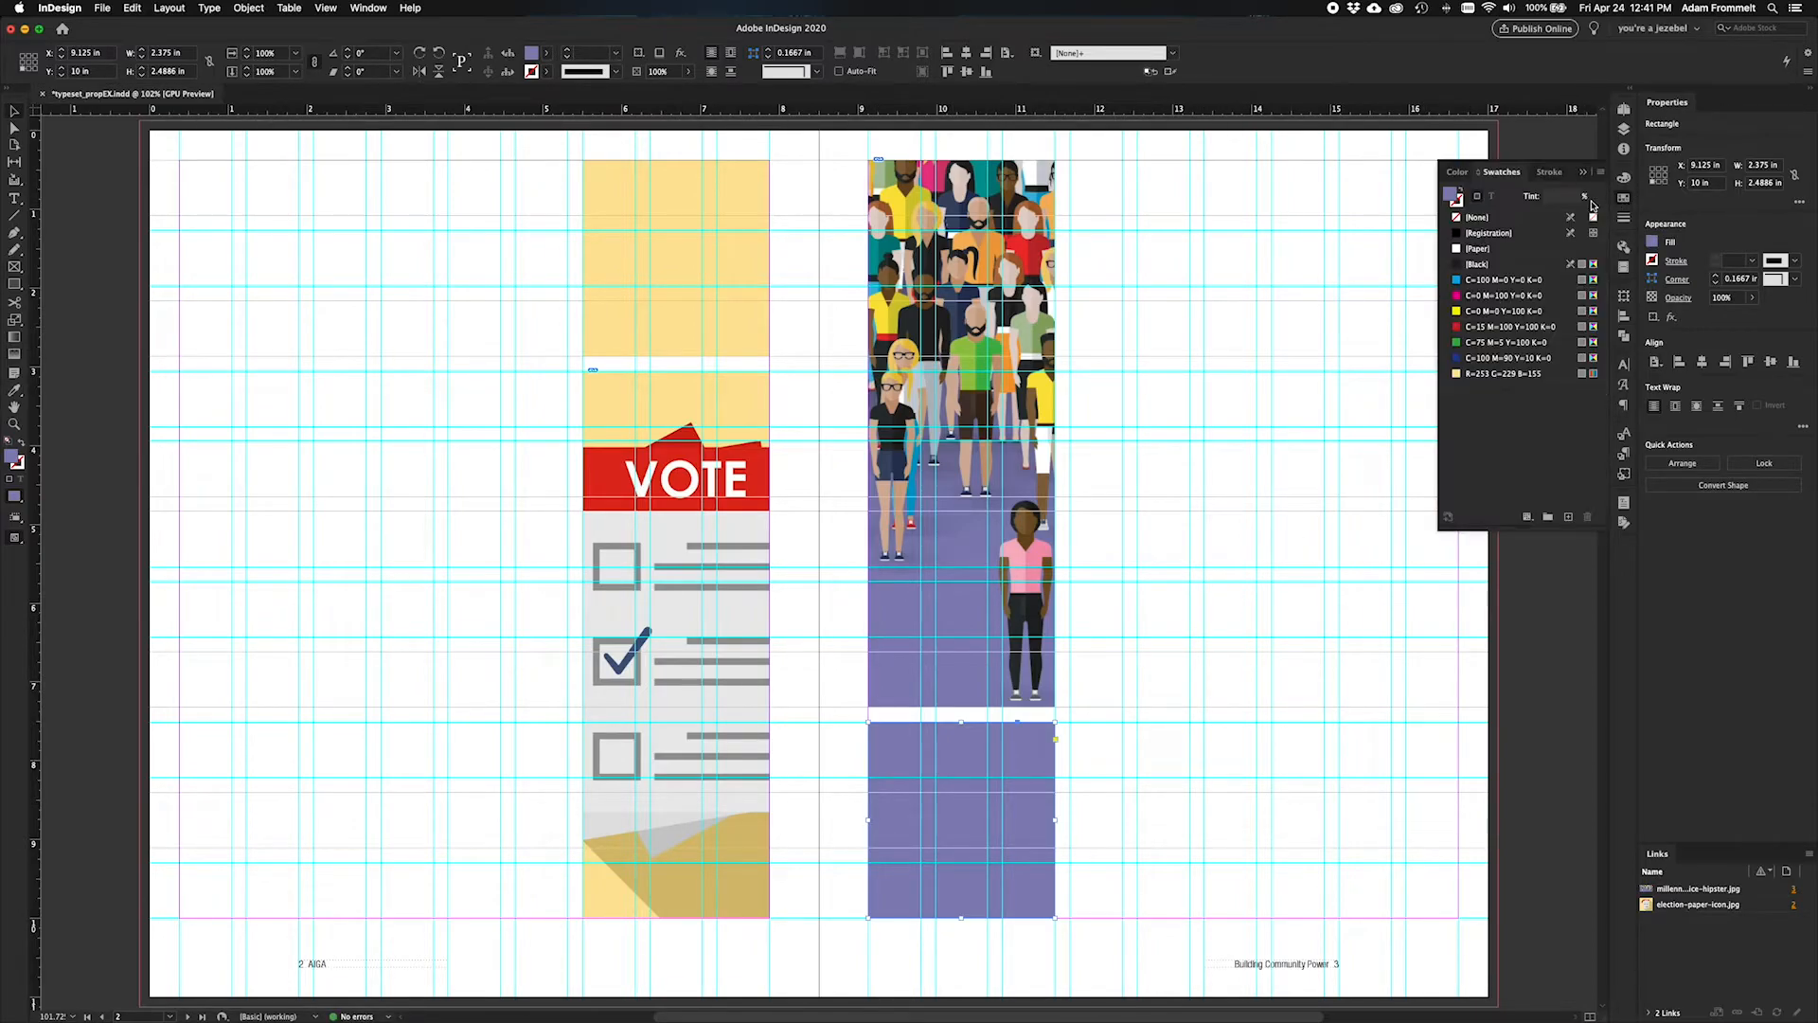
{"action": "left_click", "coordinate": [1568, 517]}
{"action": "left_click", "coordinate": [1585, 174]}
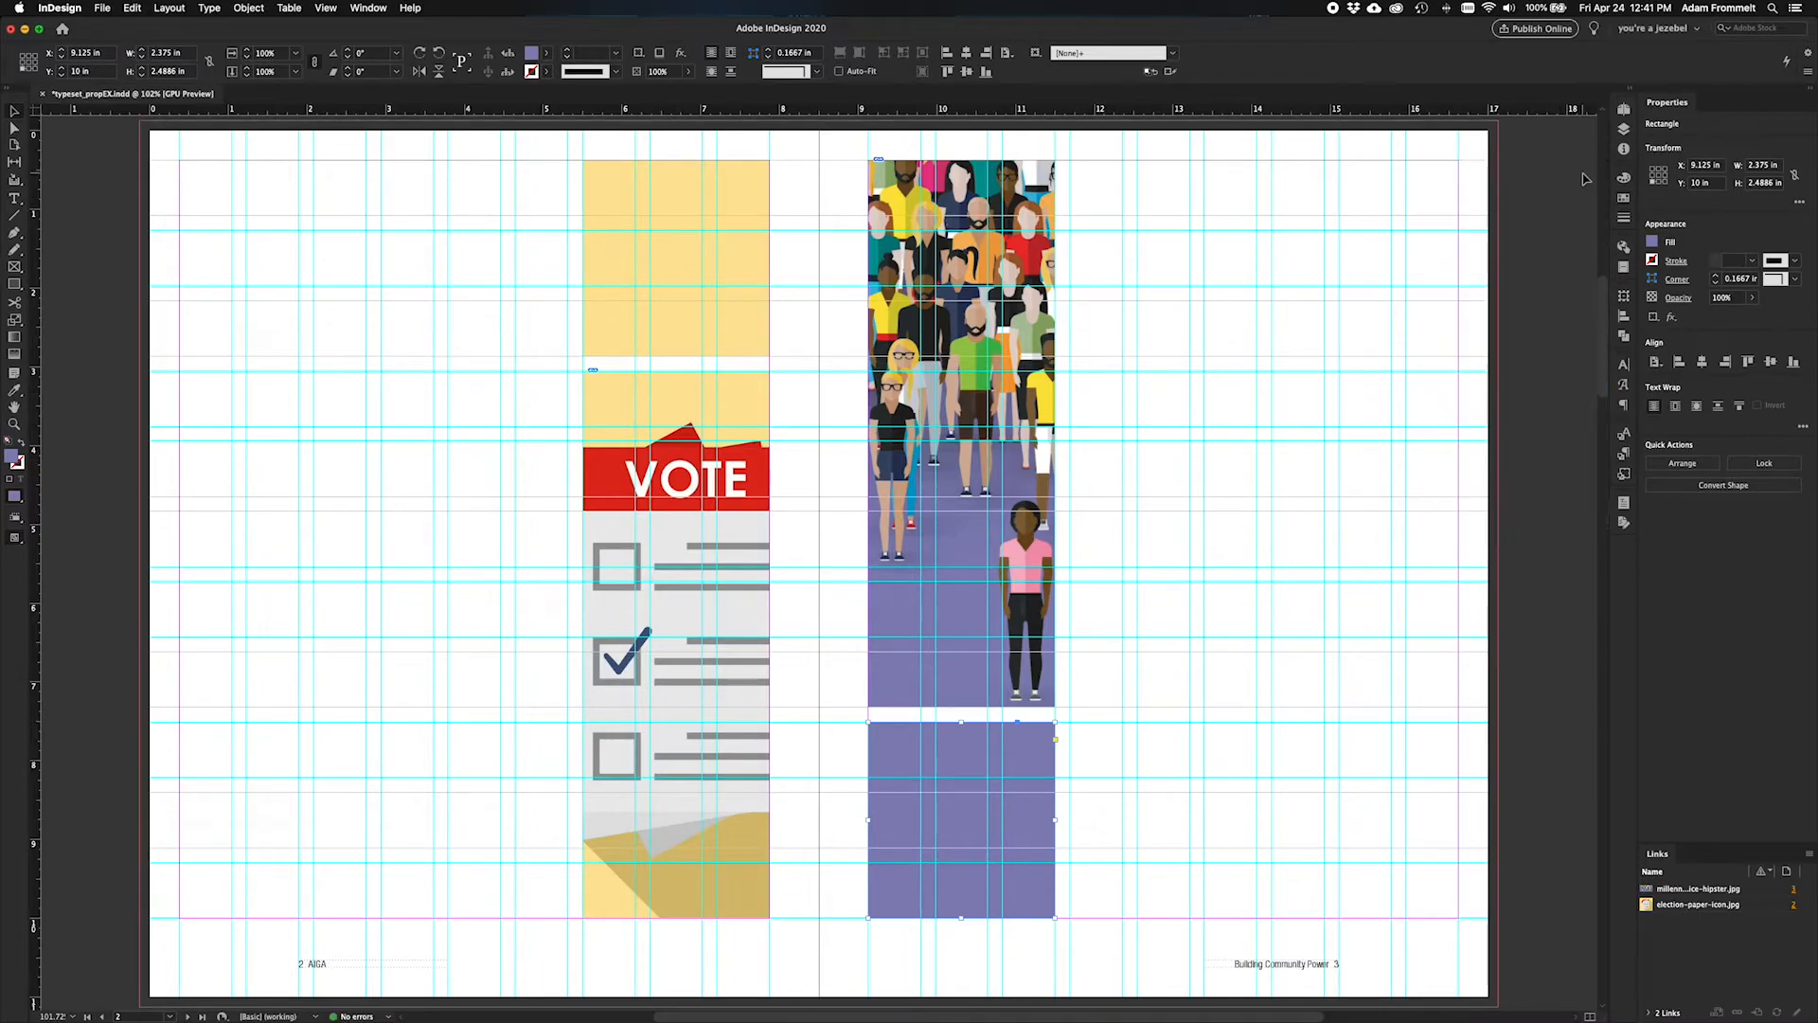
{"action": "left_click", "coordinate": [1276, 318]}
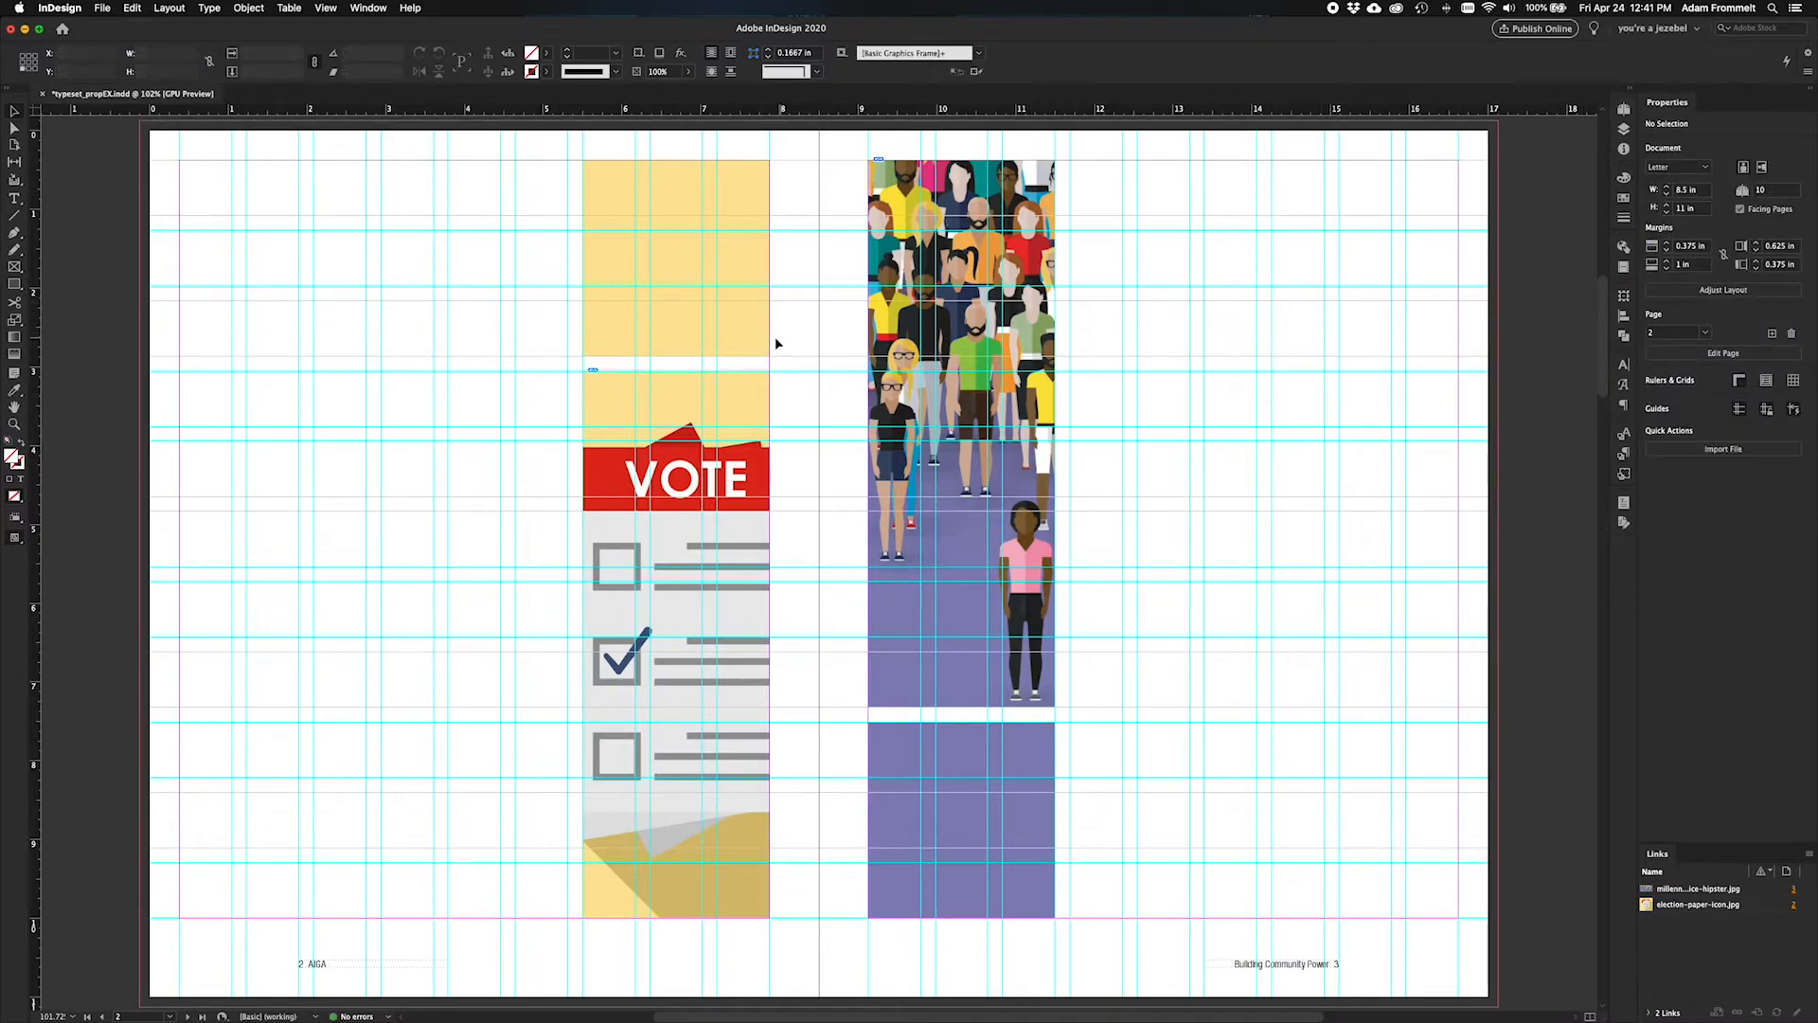
{"action": "mouse_move", "coordinate": [1076, 1011]}
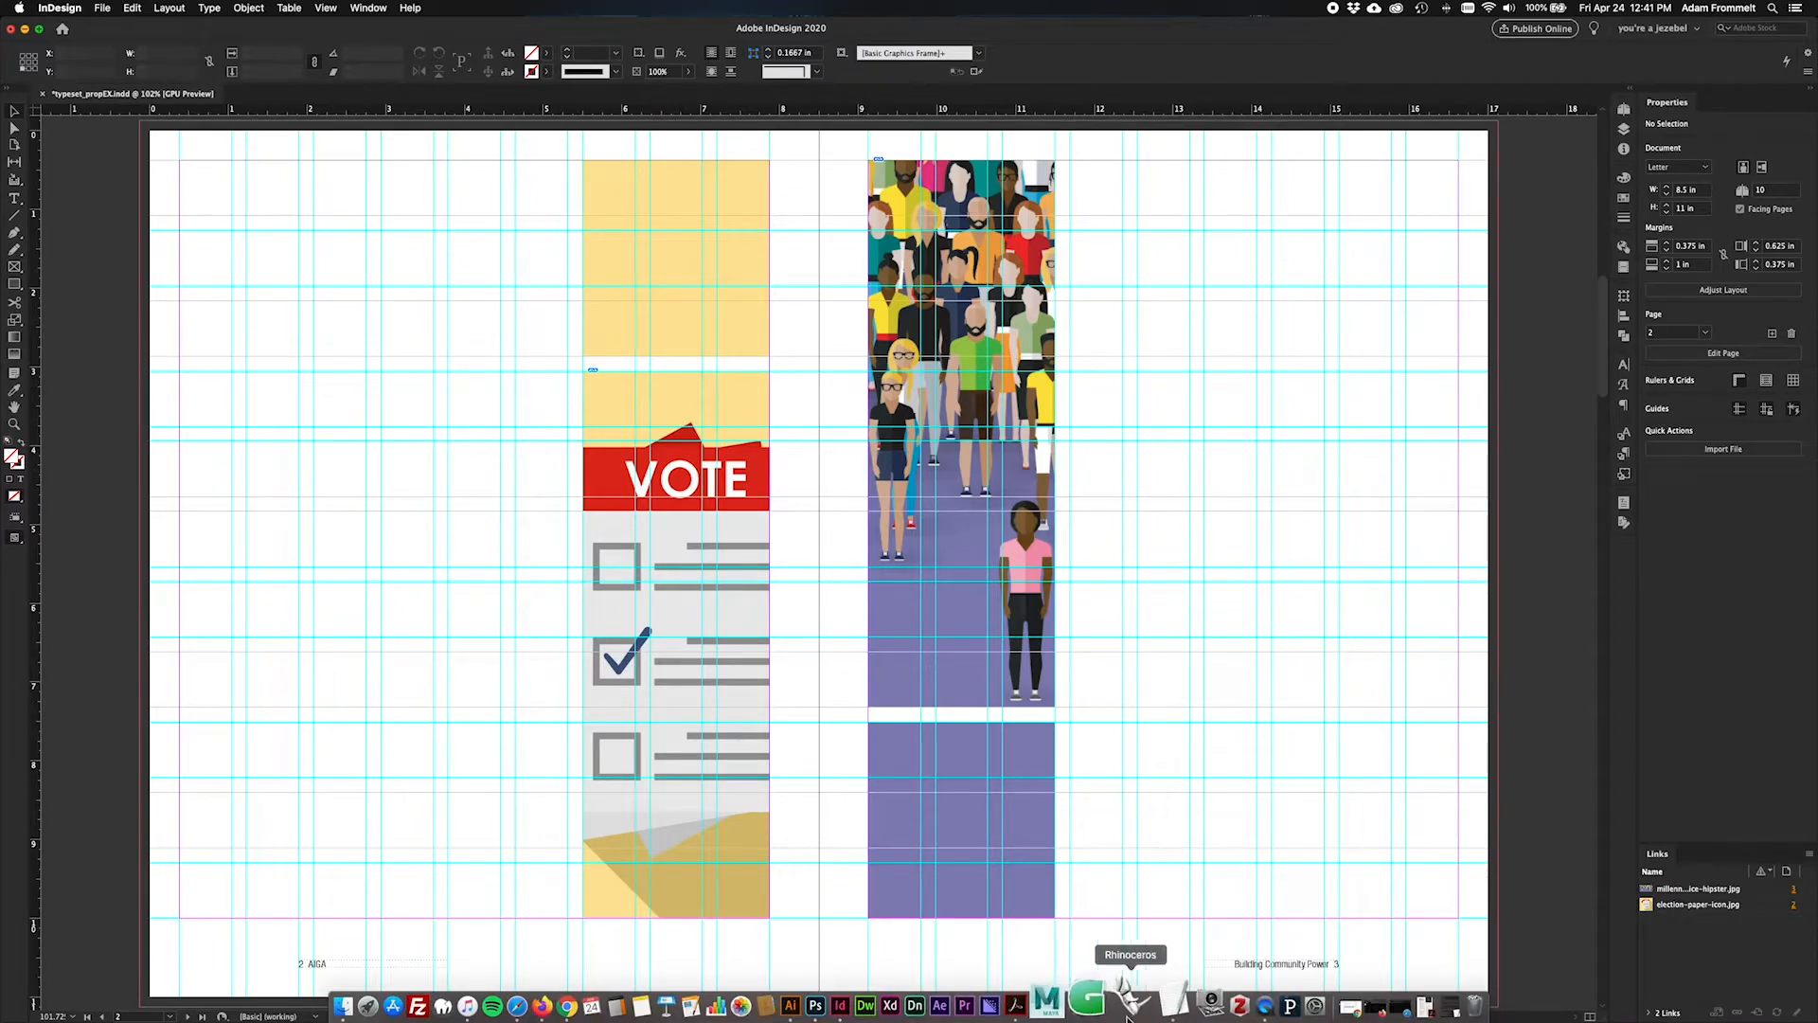
{"action": "left_click", "coordinate": [1016, 1005]}
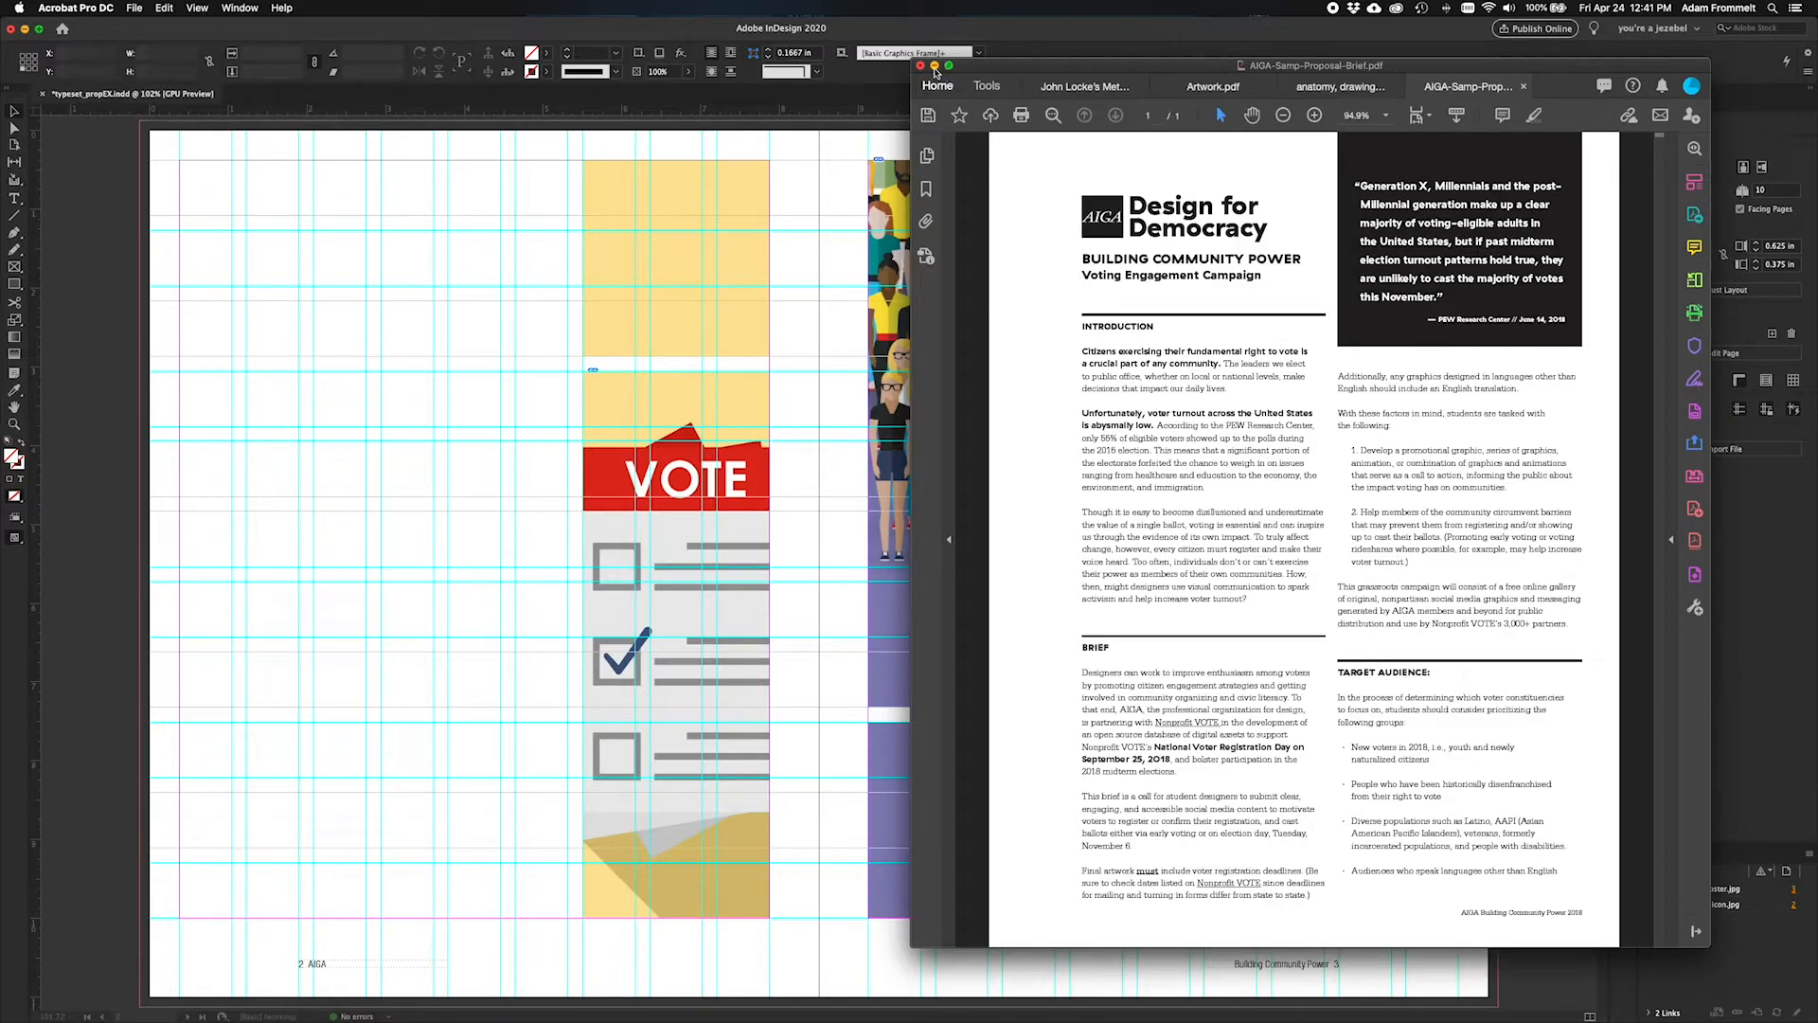
{"action": "left_click", "coordinate": [934, 66]}
Step: Switch to AIGAQ sample proposal.txt in TextEdit and copy the opening "Generation X, Millennials" quote with its PEW Research Center credit
{"action": "mouse_move", "coordinate": [1134, 1020]}
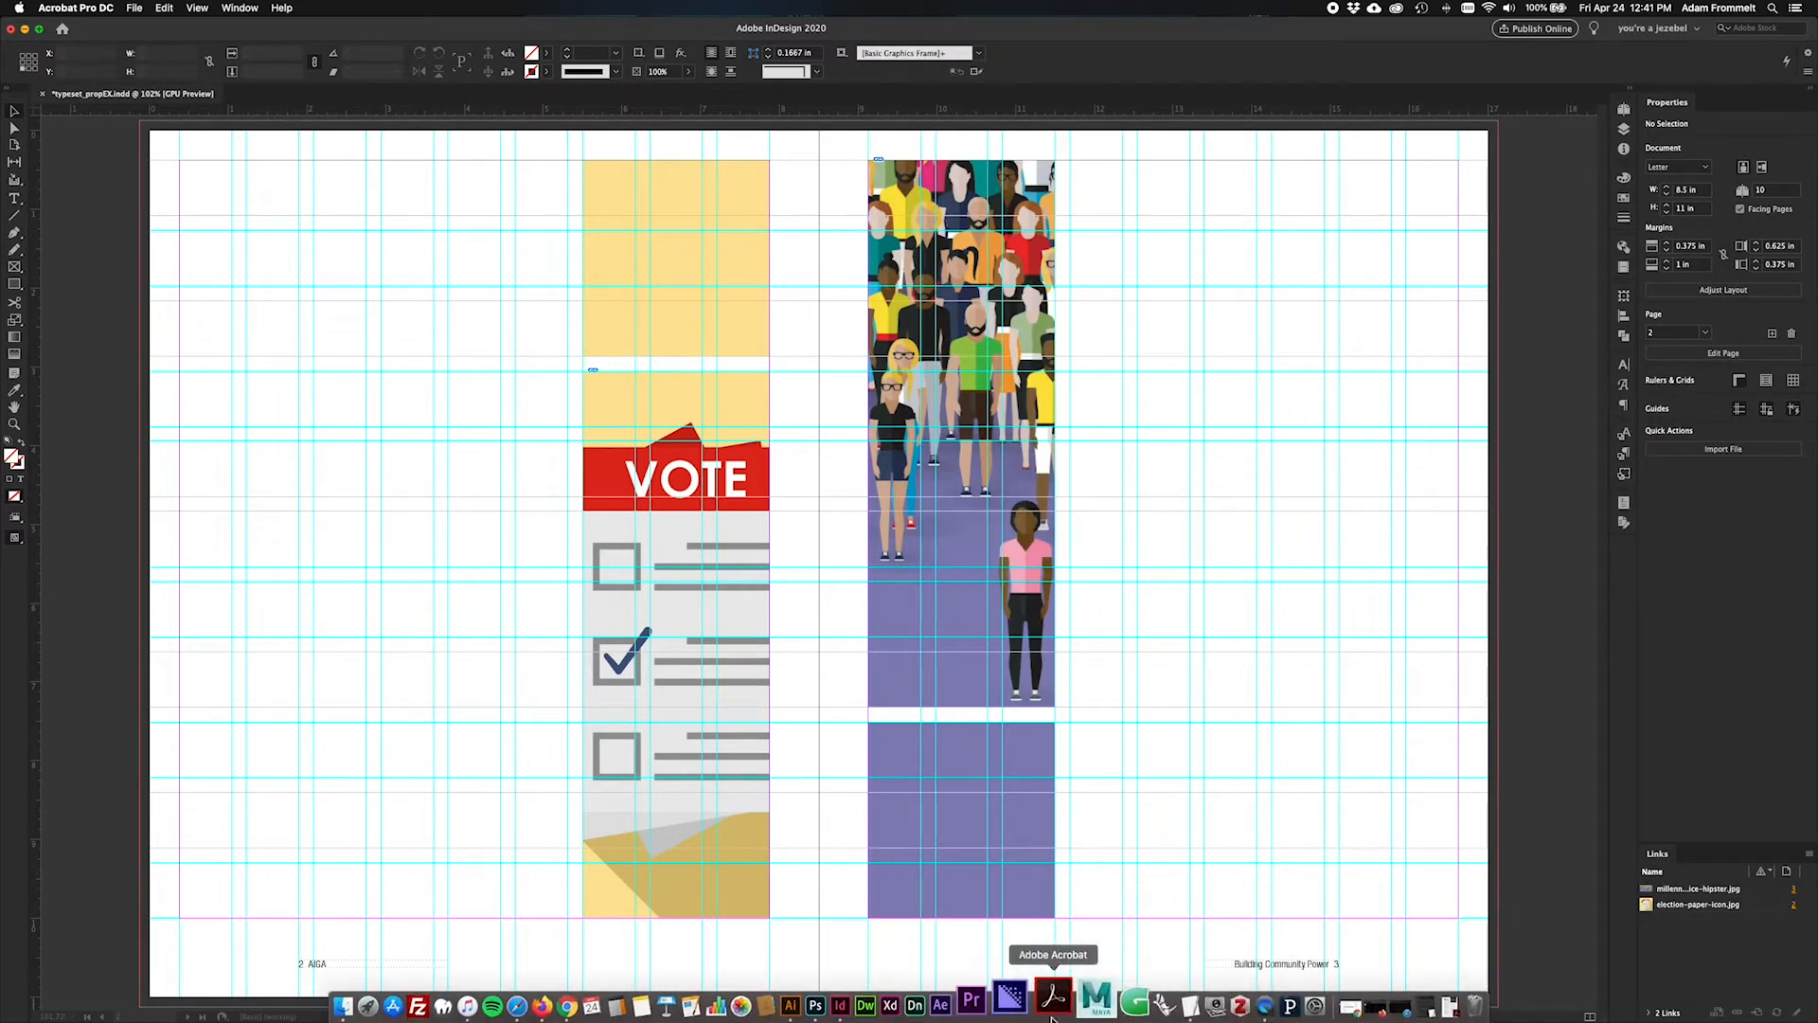
{"action": "left_click", "coordinate": [1147, 1003]}
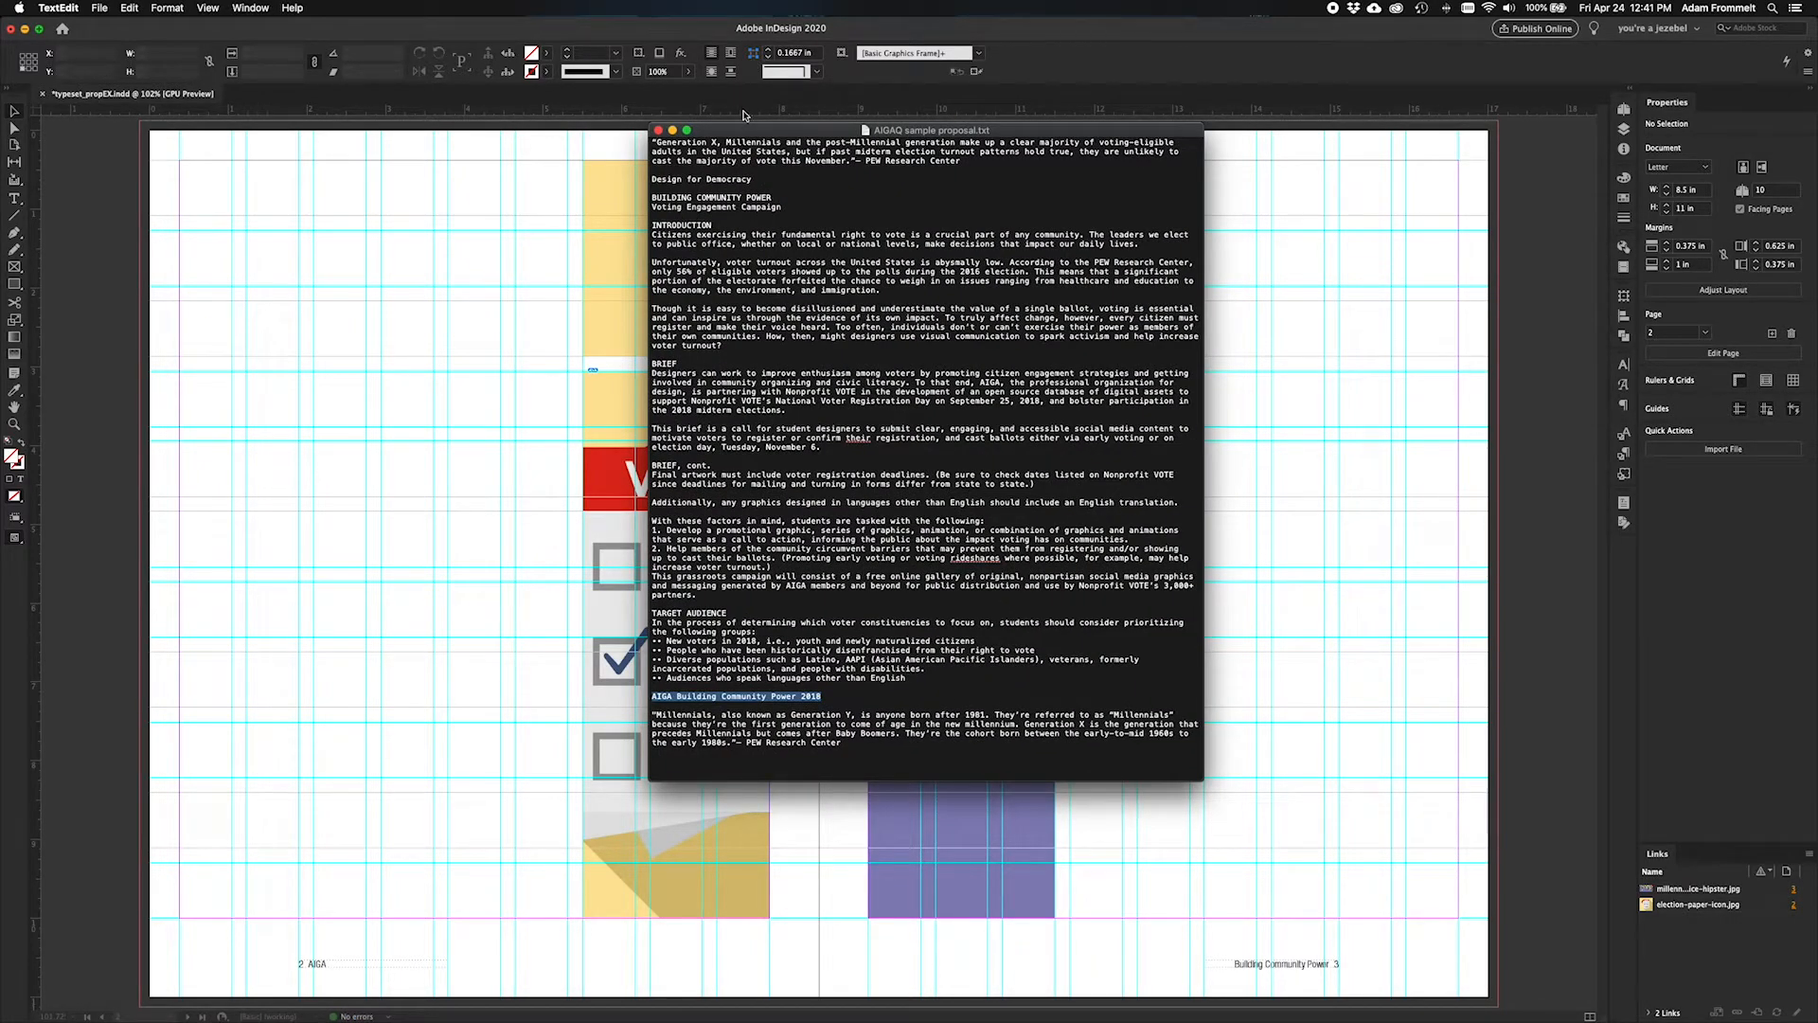
{"action": "left_click_drag", "start_coordinate": [751, 130], "coordinate": [1116, 156]}
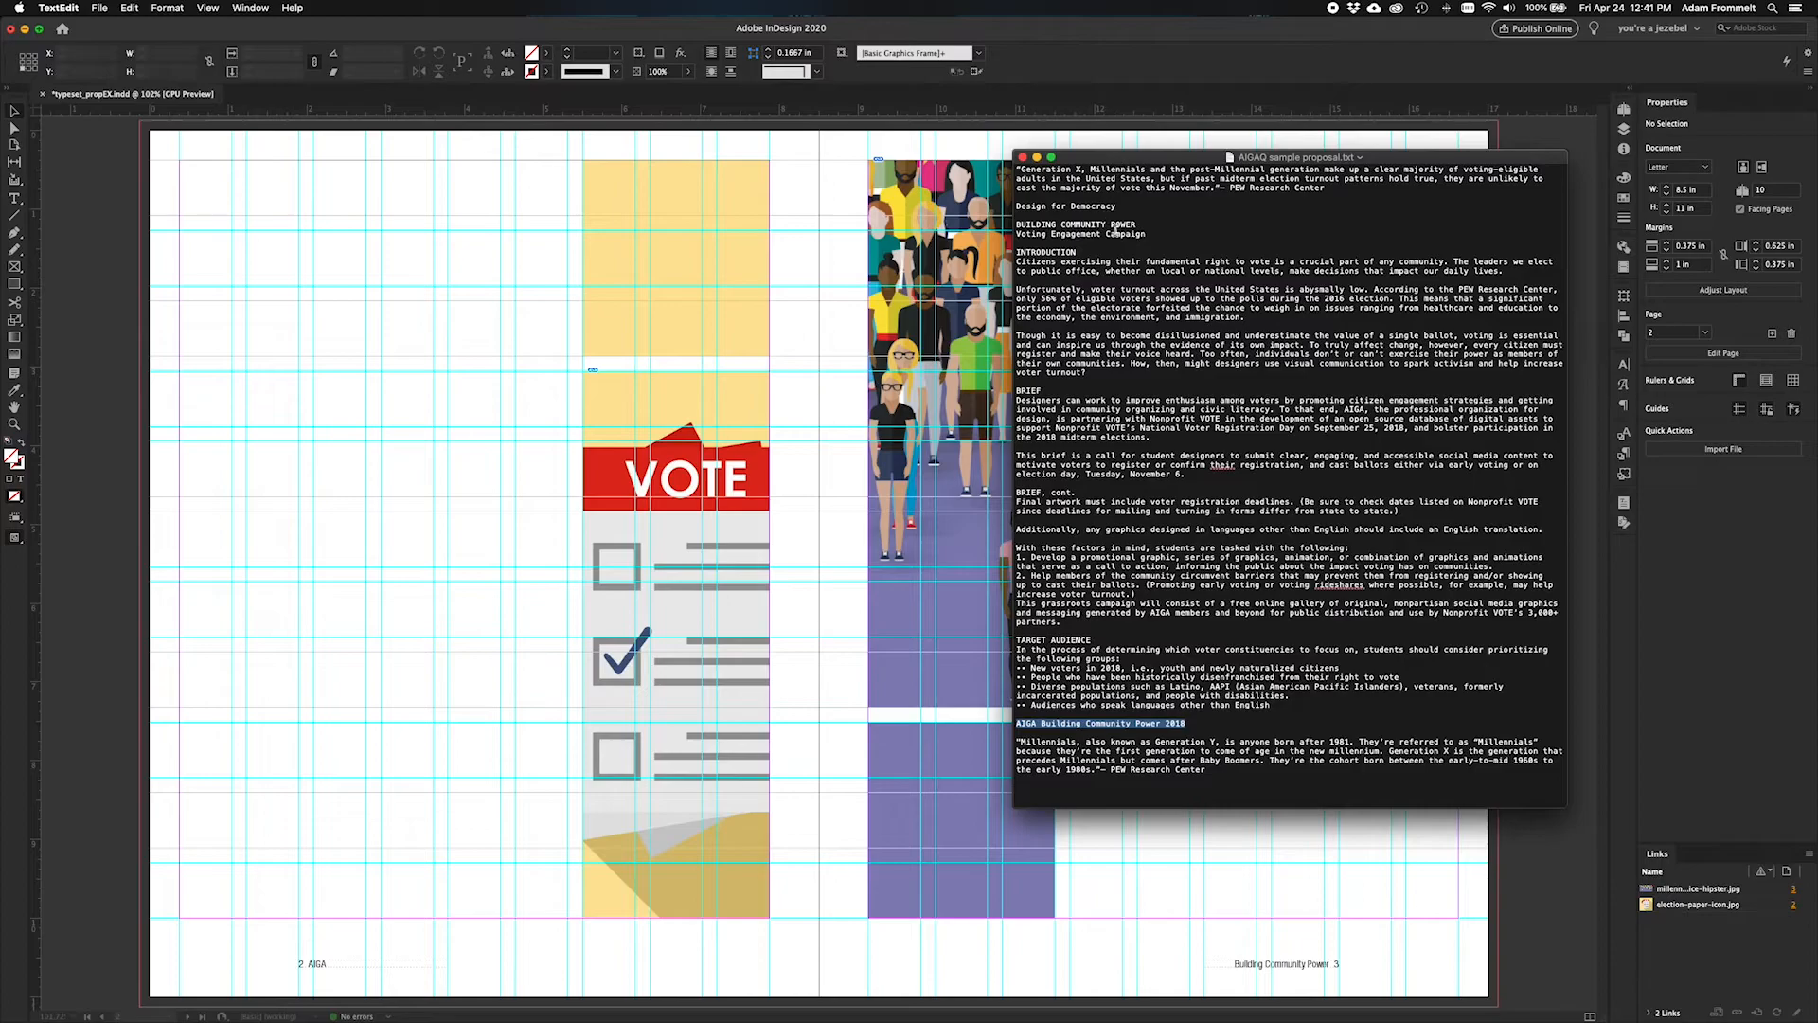
{"action": "left_click_drag", "start_coordinate": [1328, 190], "coordinate": [1010, 164]}
{"action": "key", "text": "super+c"}
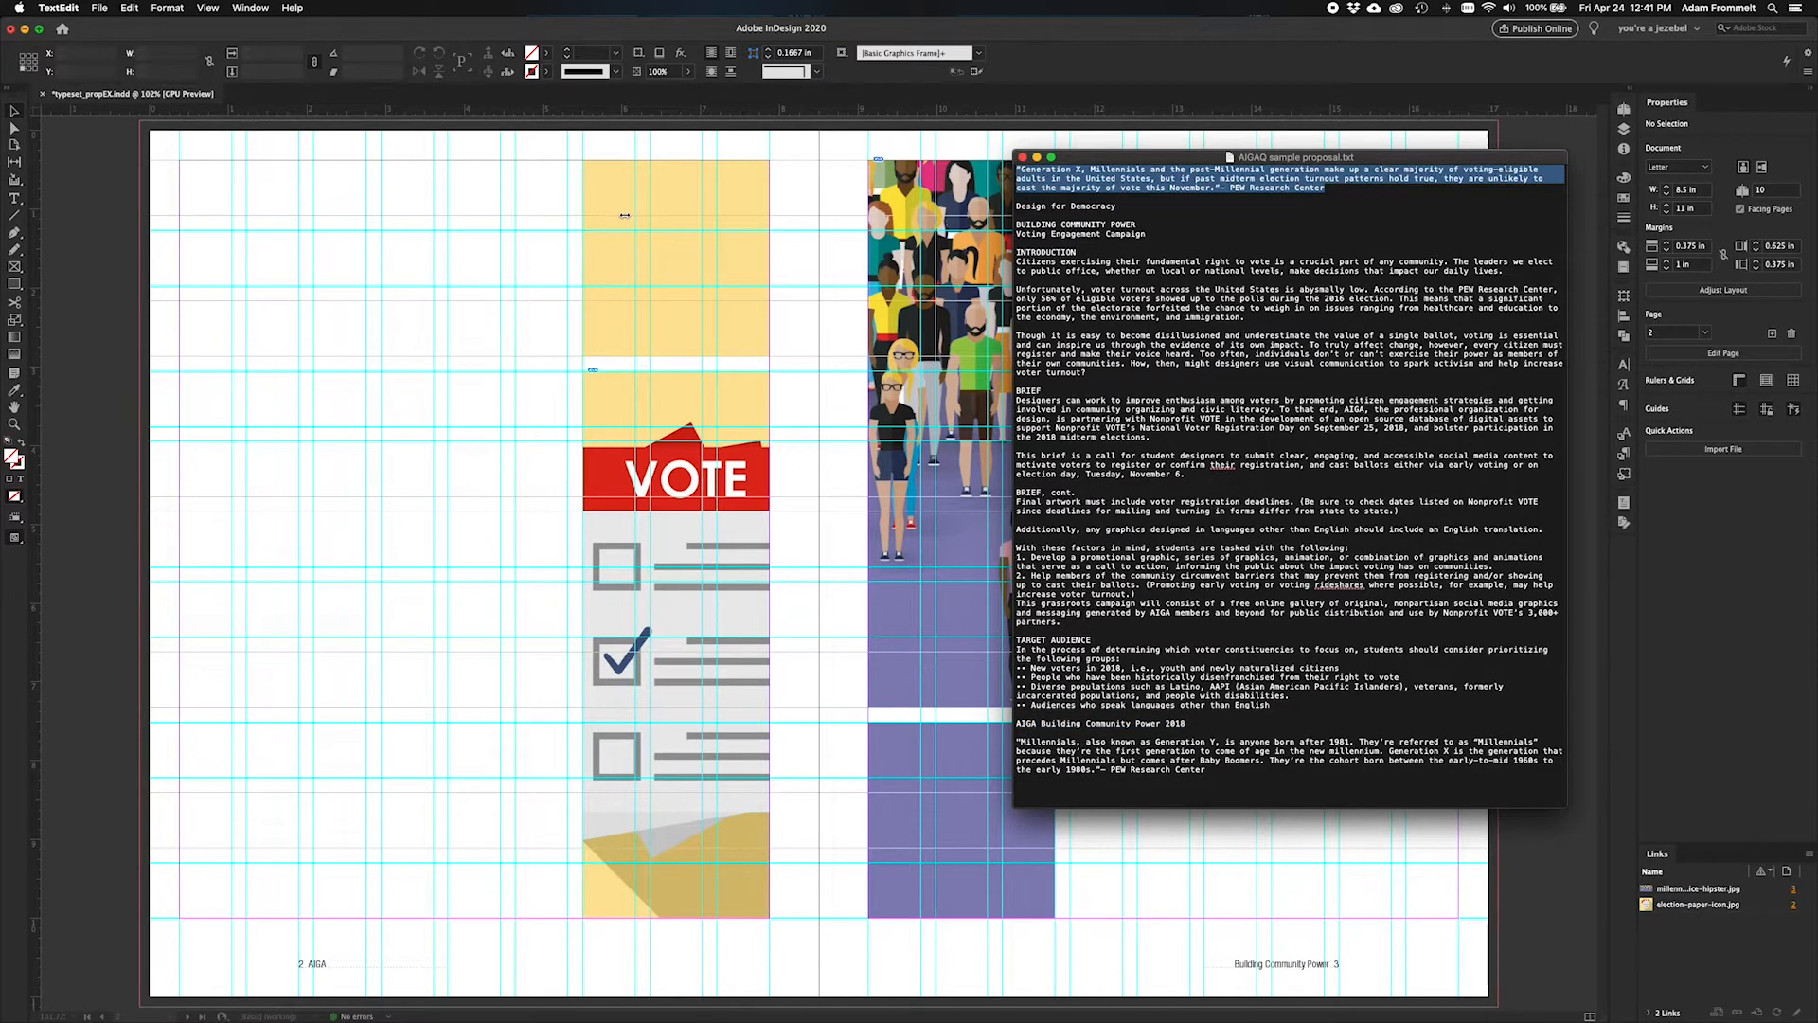
{"action": "left_click", "coordinate": [307, 370]}
{"action": "key", "text": "ctrl+Up"}
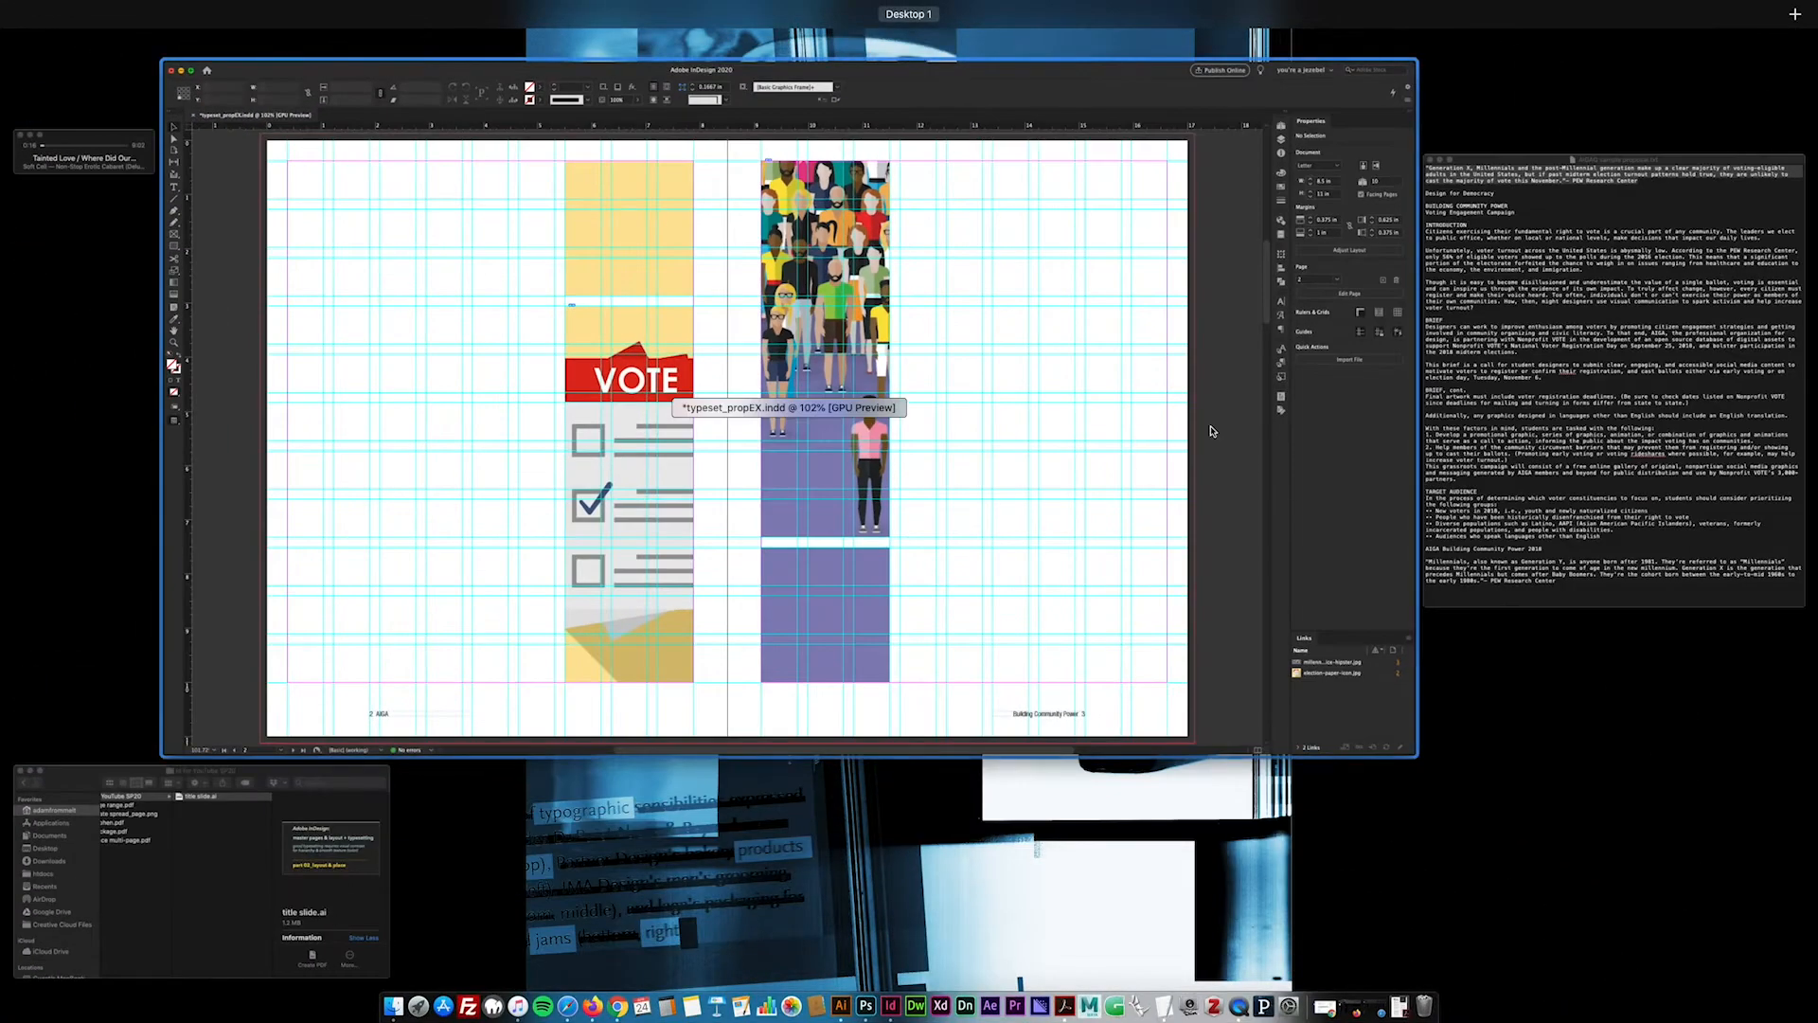
{"action": "left_click", "coordinate": [1591, 493]}
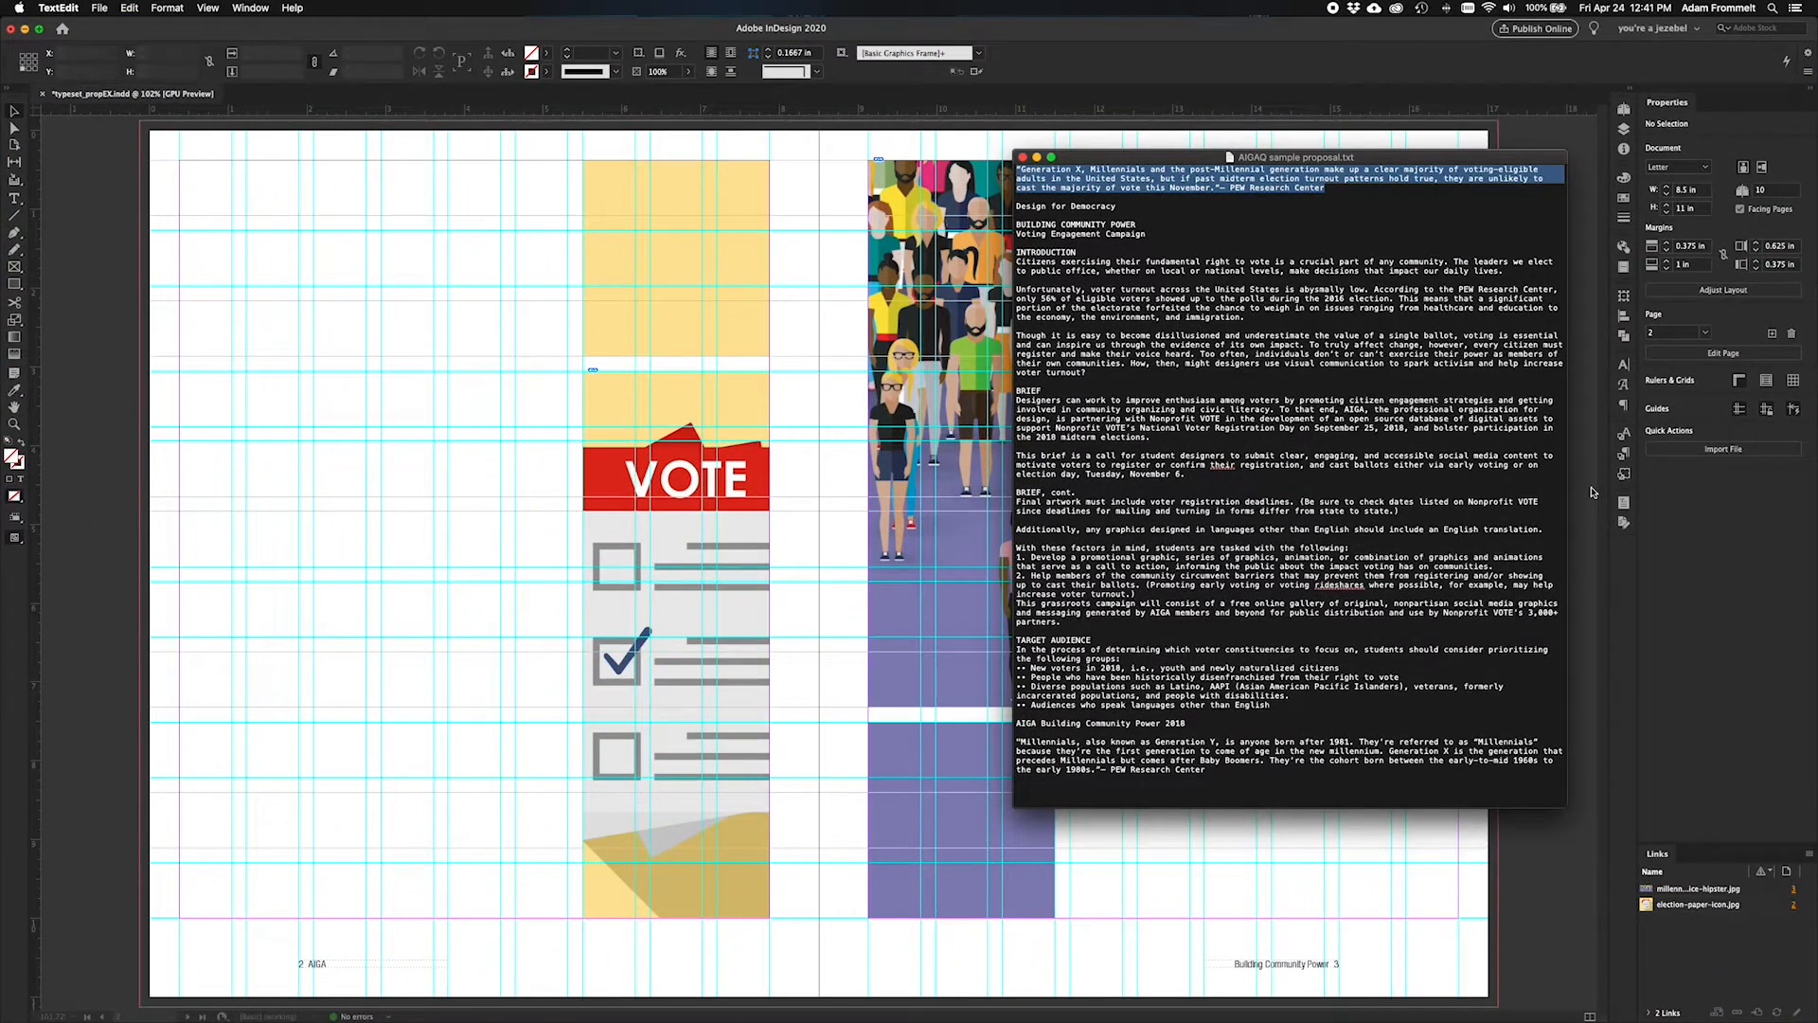
Step: In InDesign, paste the quote into a 2.375 × 2.4886 in text frame over page 2's yellow rectangle and copy the frame onto page 3's purple rectangle
{"action": "left_click", "coordinate": [470, 375]}
{"action": "key", "text": "t"}
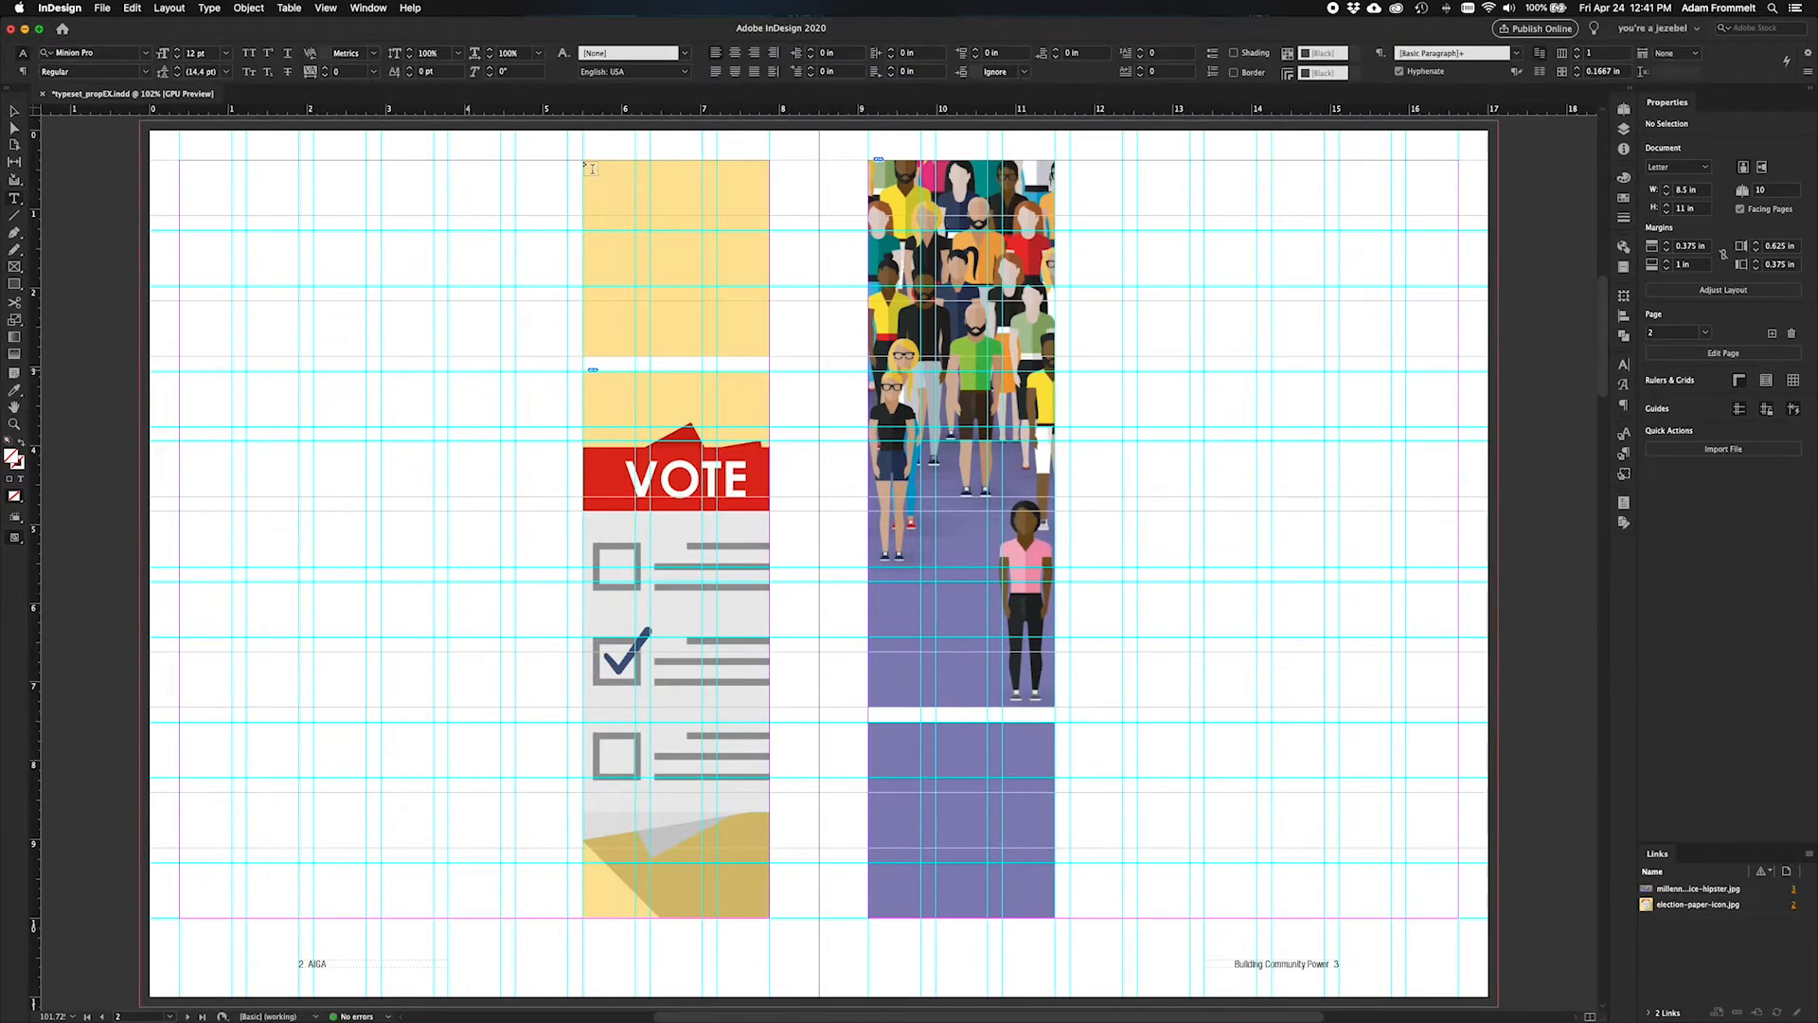
{"action": "left_click_drag", "start_coordinate": [584, 162], "coordinate": [767, 358]}
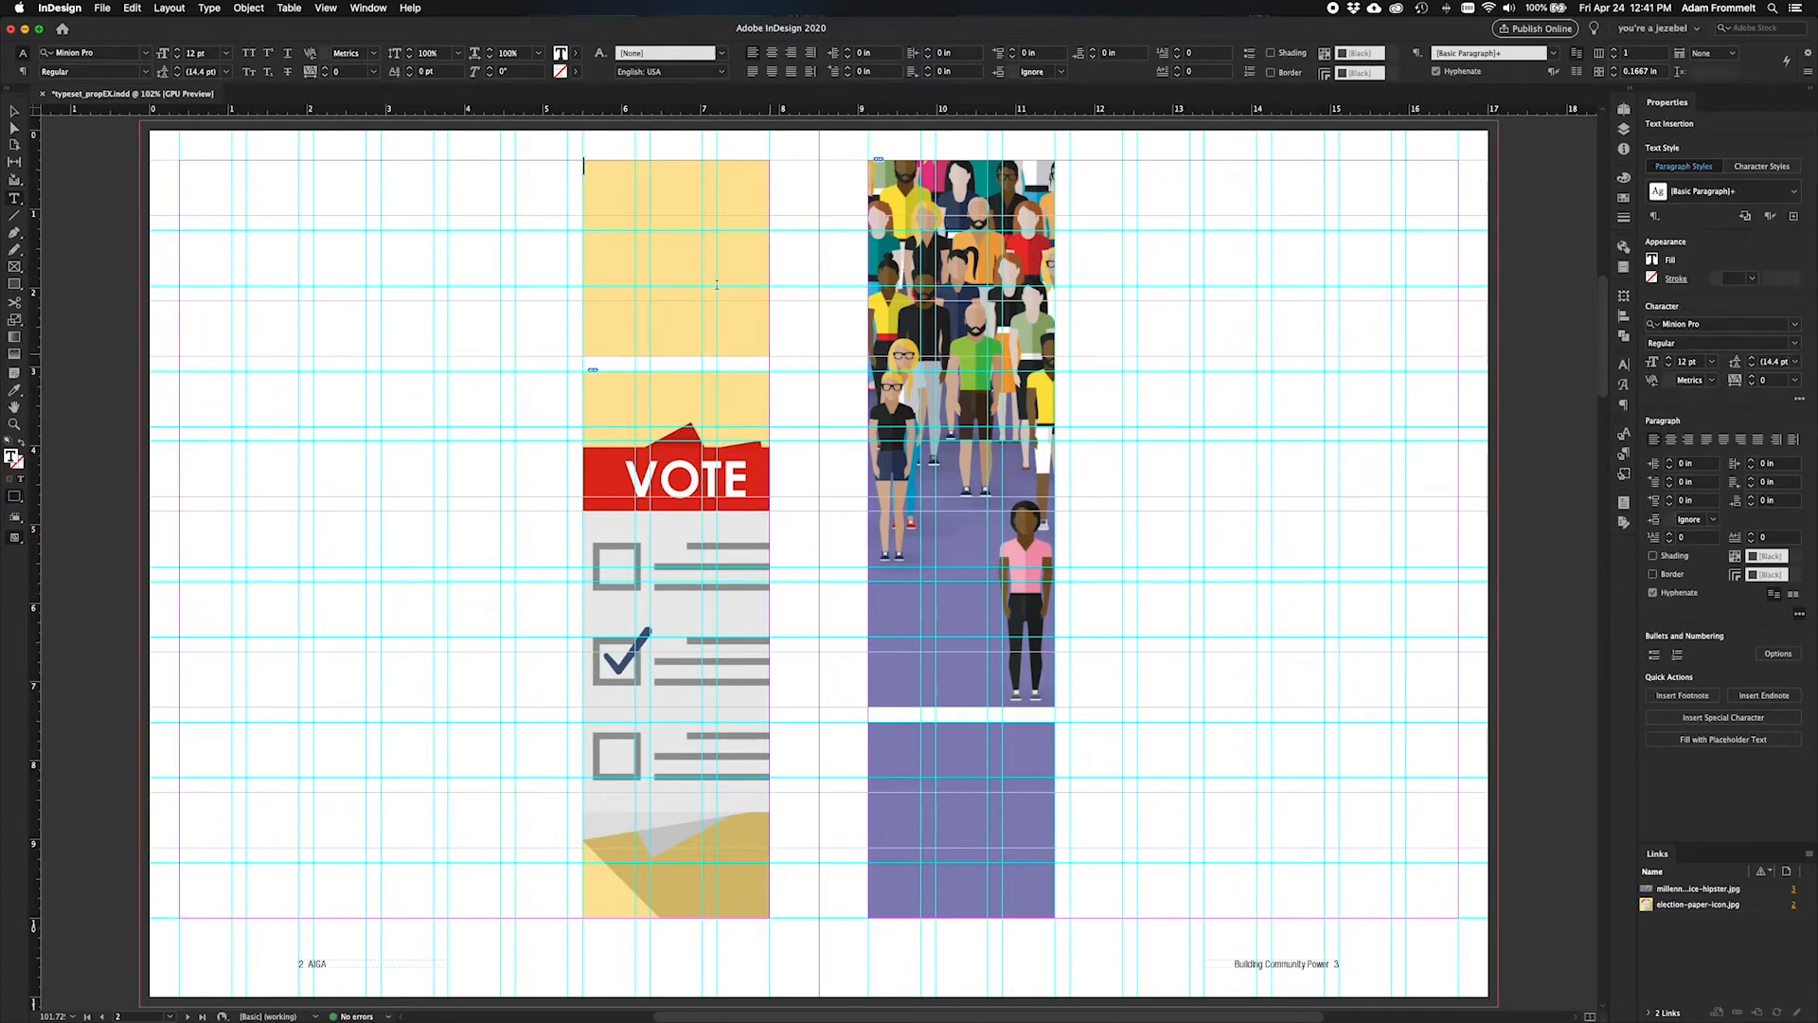
{"action": "key", "text": "super+v"}
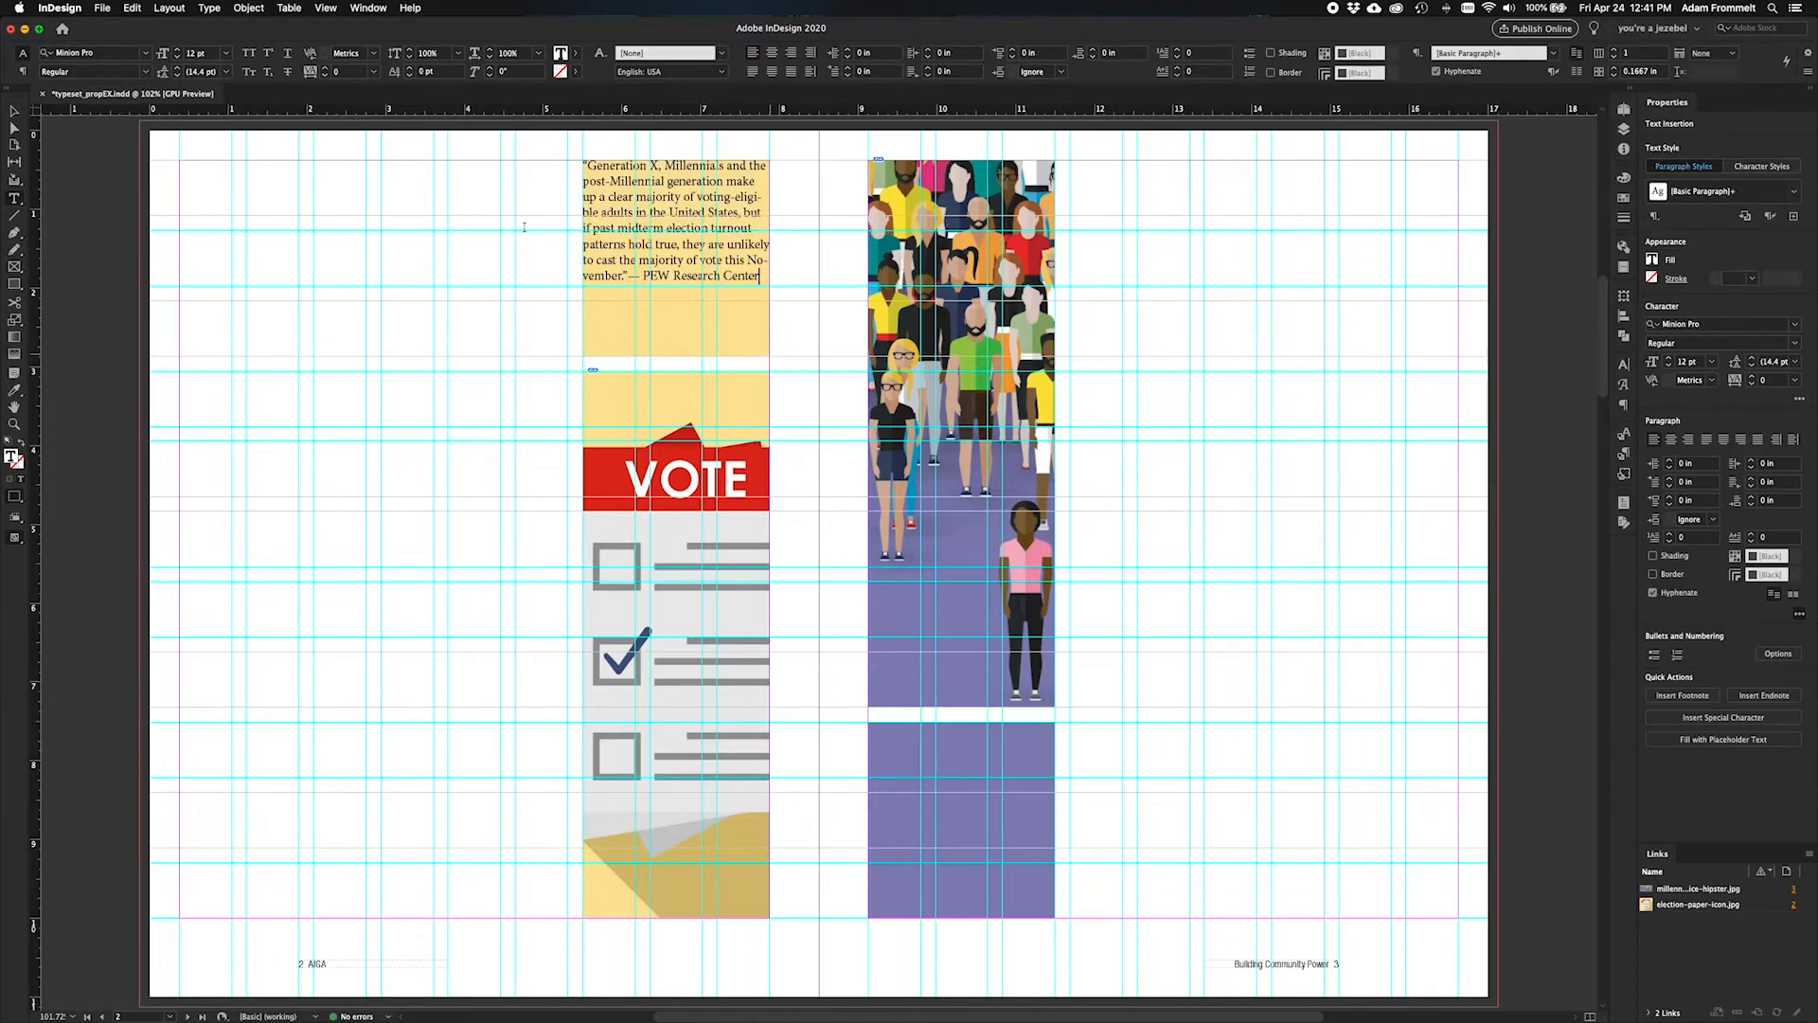
{"action": "left_click", "coordinate": [15, 111]}
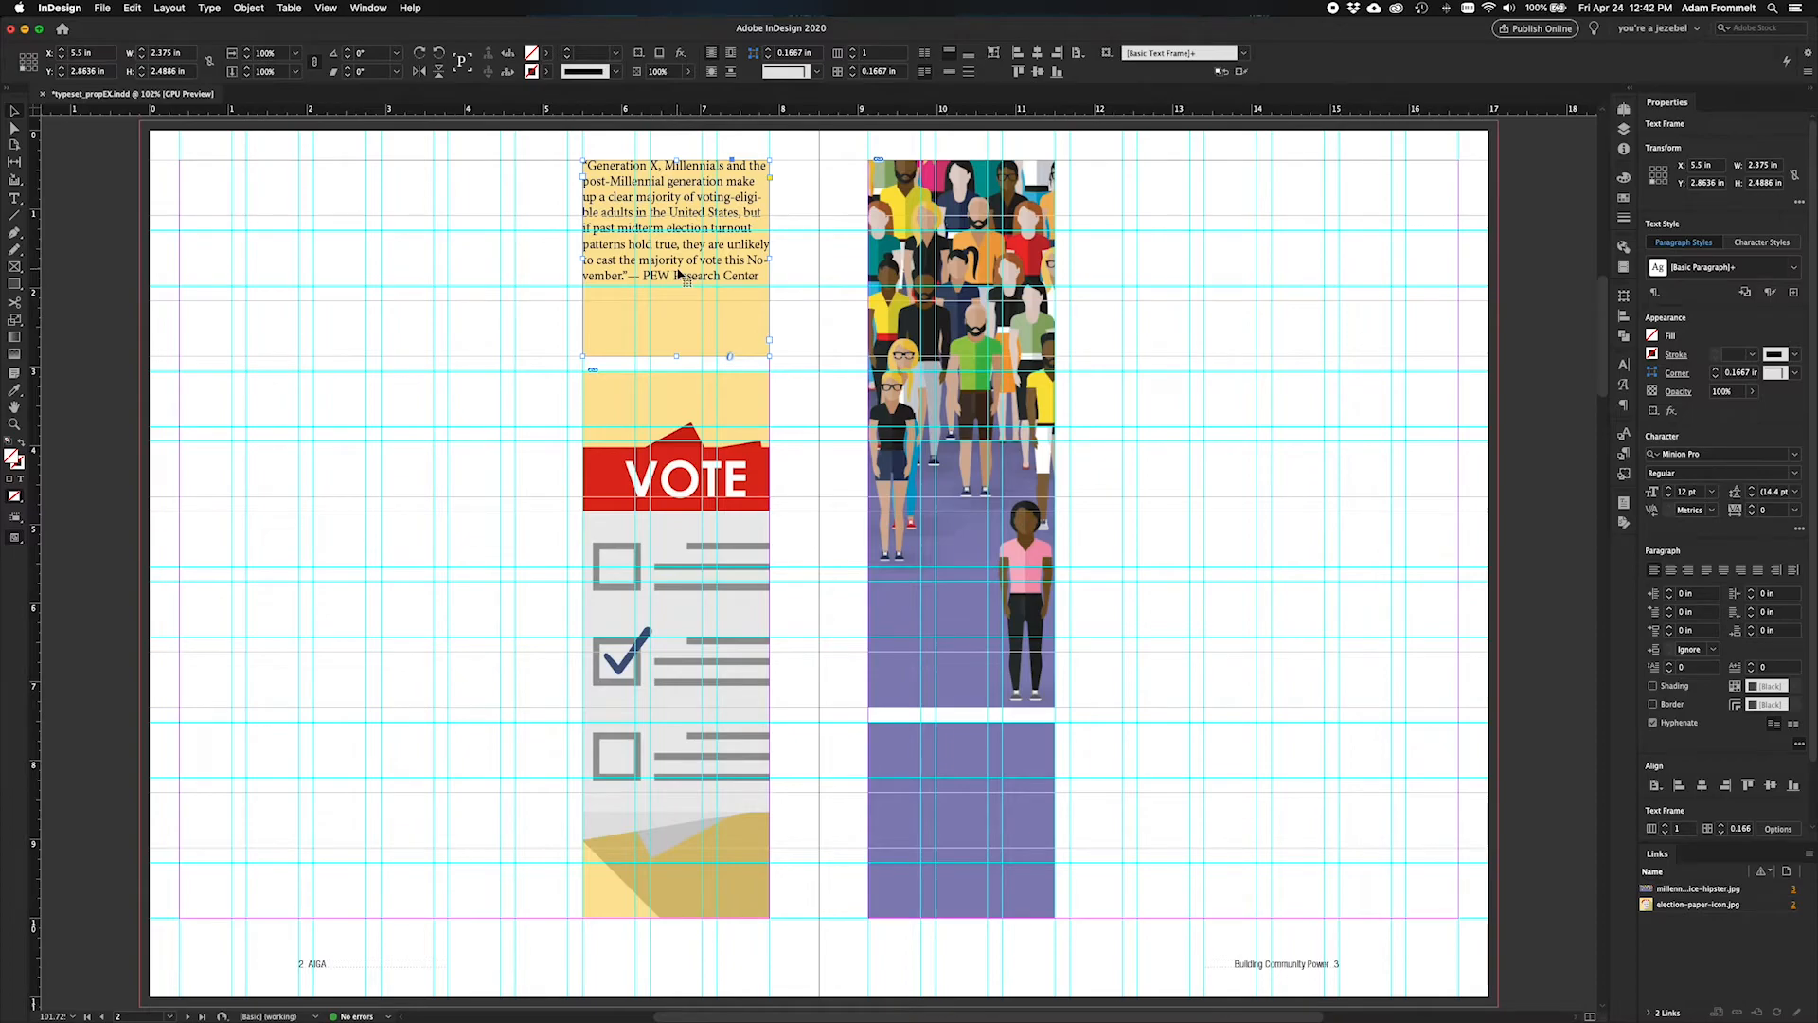
{"action": "left_click_drag", "start_coordinate": [673, 277], "coordinate": [960, 843]}
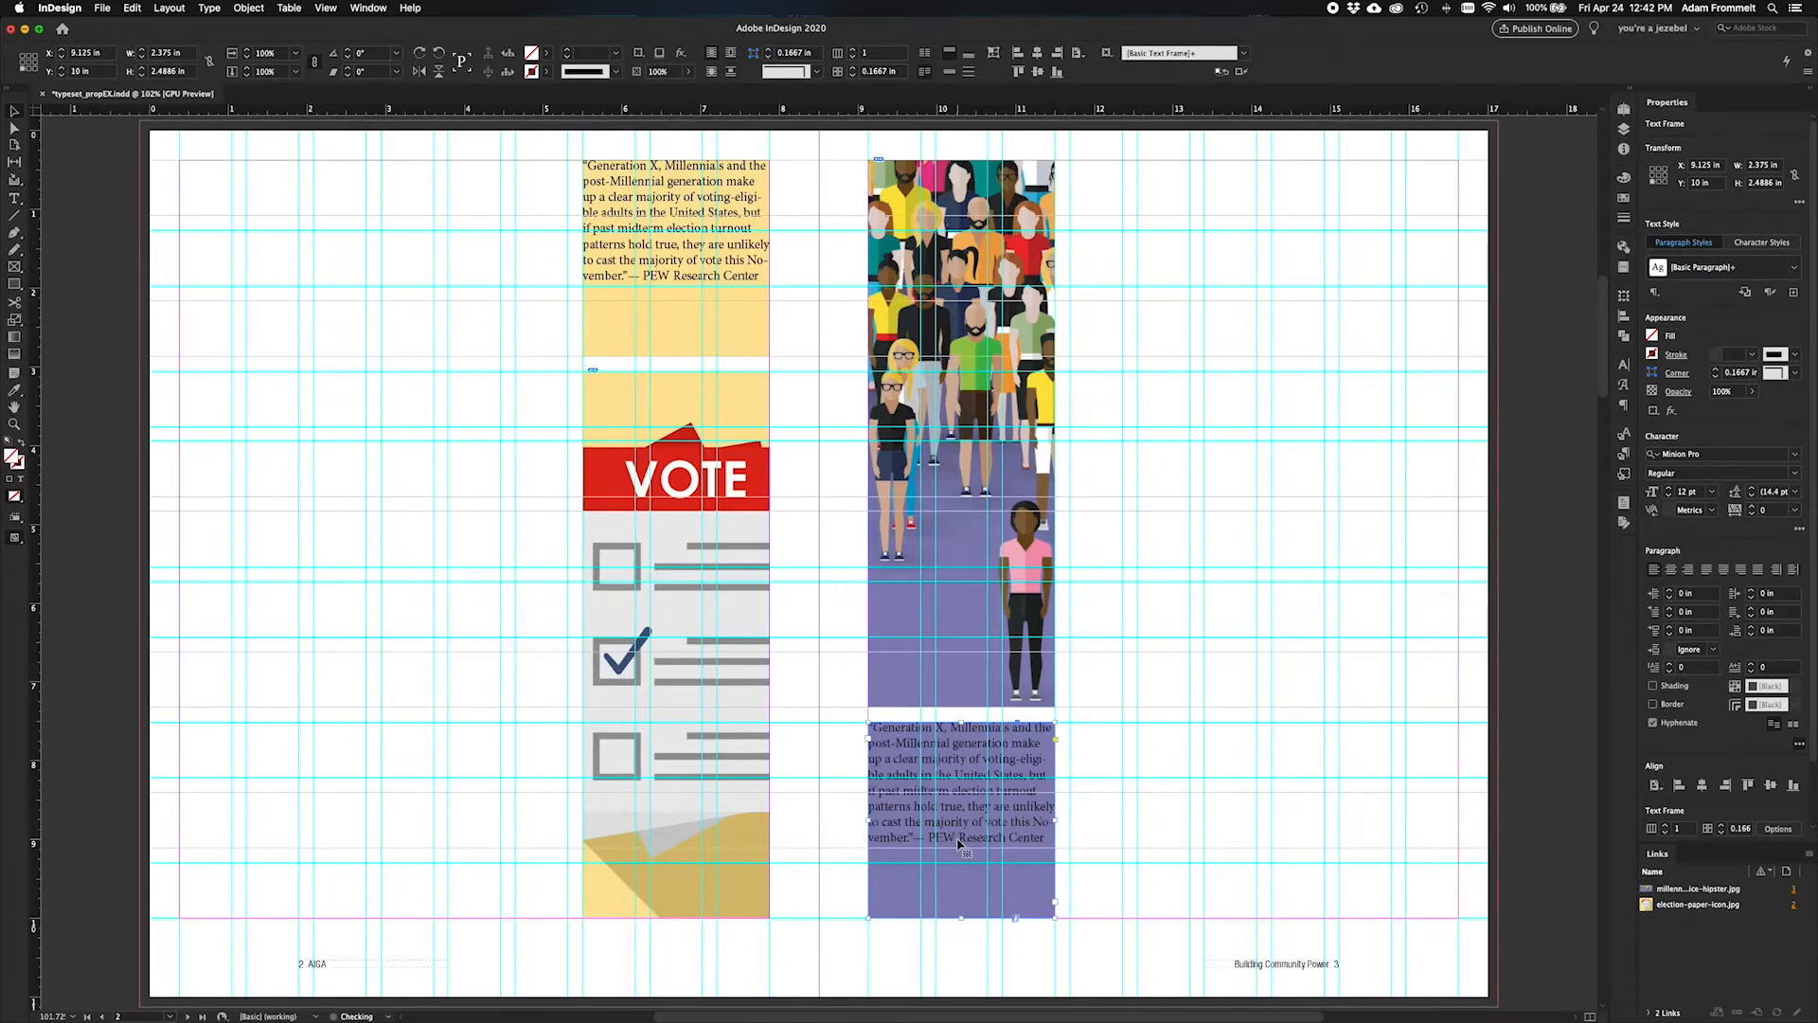
Step: Switch to AIGAQ sample proposal.txt and copy the closing "Millennials, also known as Generation Y" quote with its PEW Research Center credit
{"action": "key", "text": "ctrl+Up"}
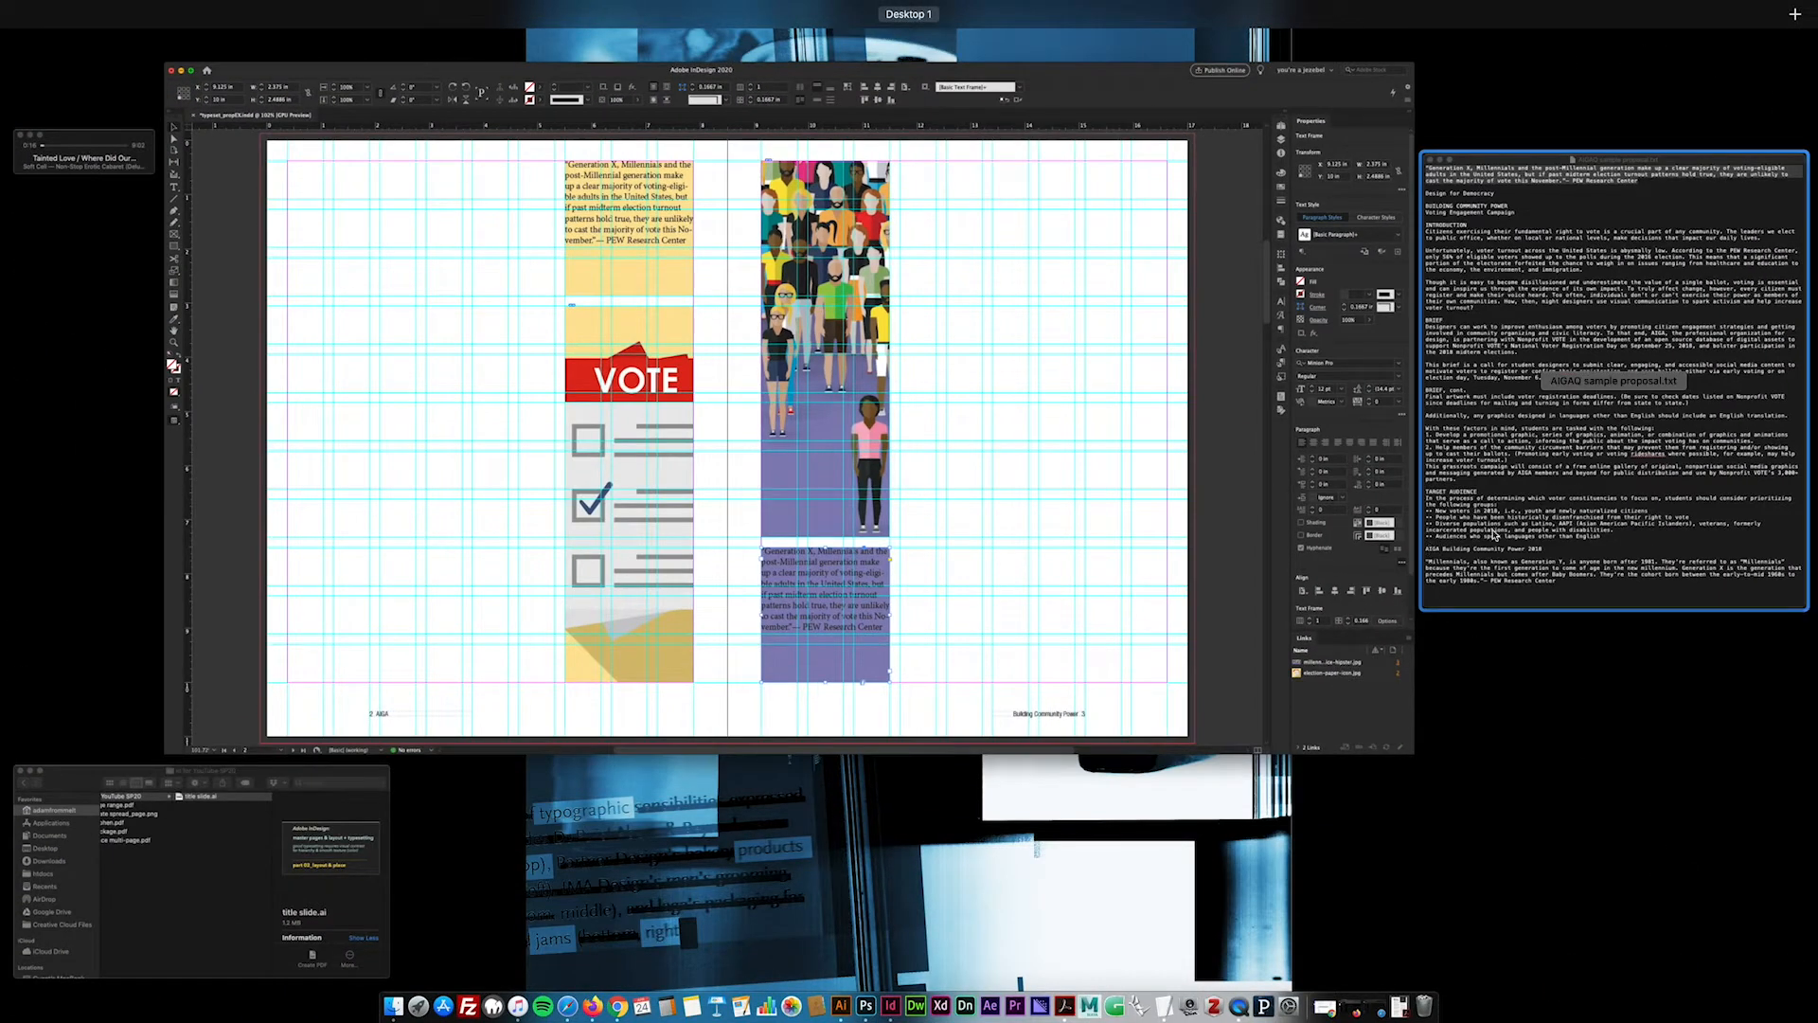
{"action": "left_click", "coordinate": [1494, 536]}
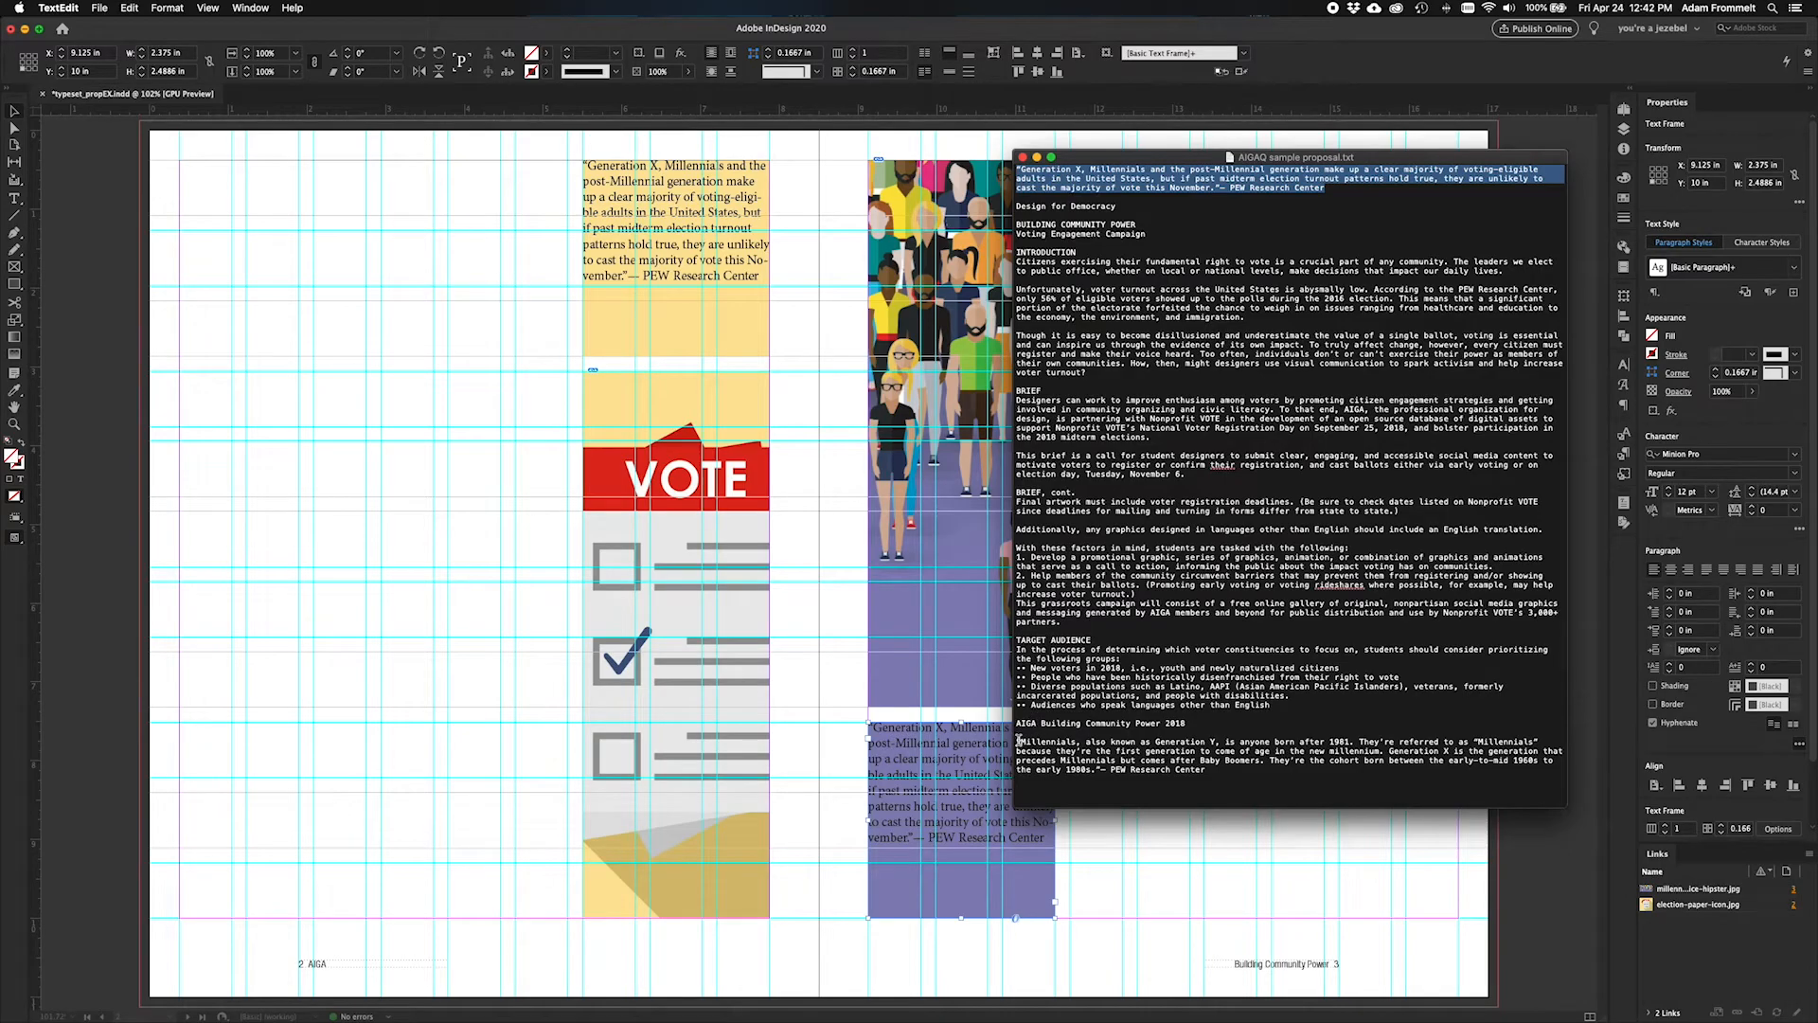
{"action": "left_click_drag", "start_coordinate": [1016, 741], "coordinate": [1231, 772]}
{"action": "key", "text": "super+c"}
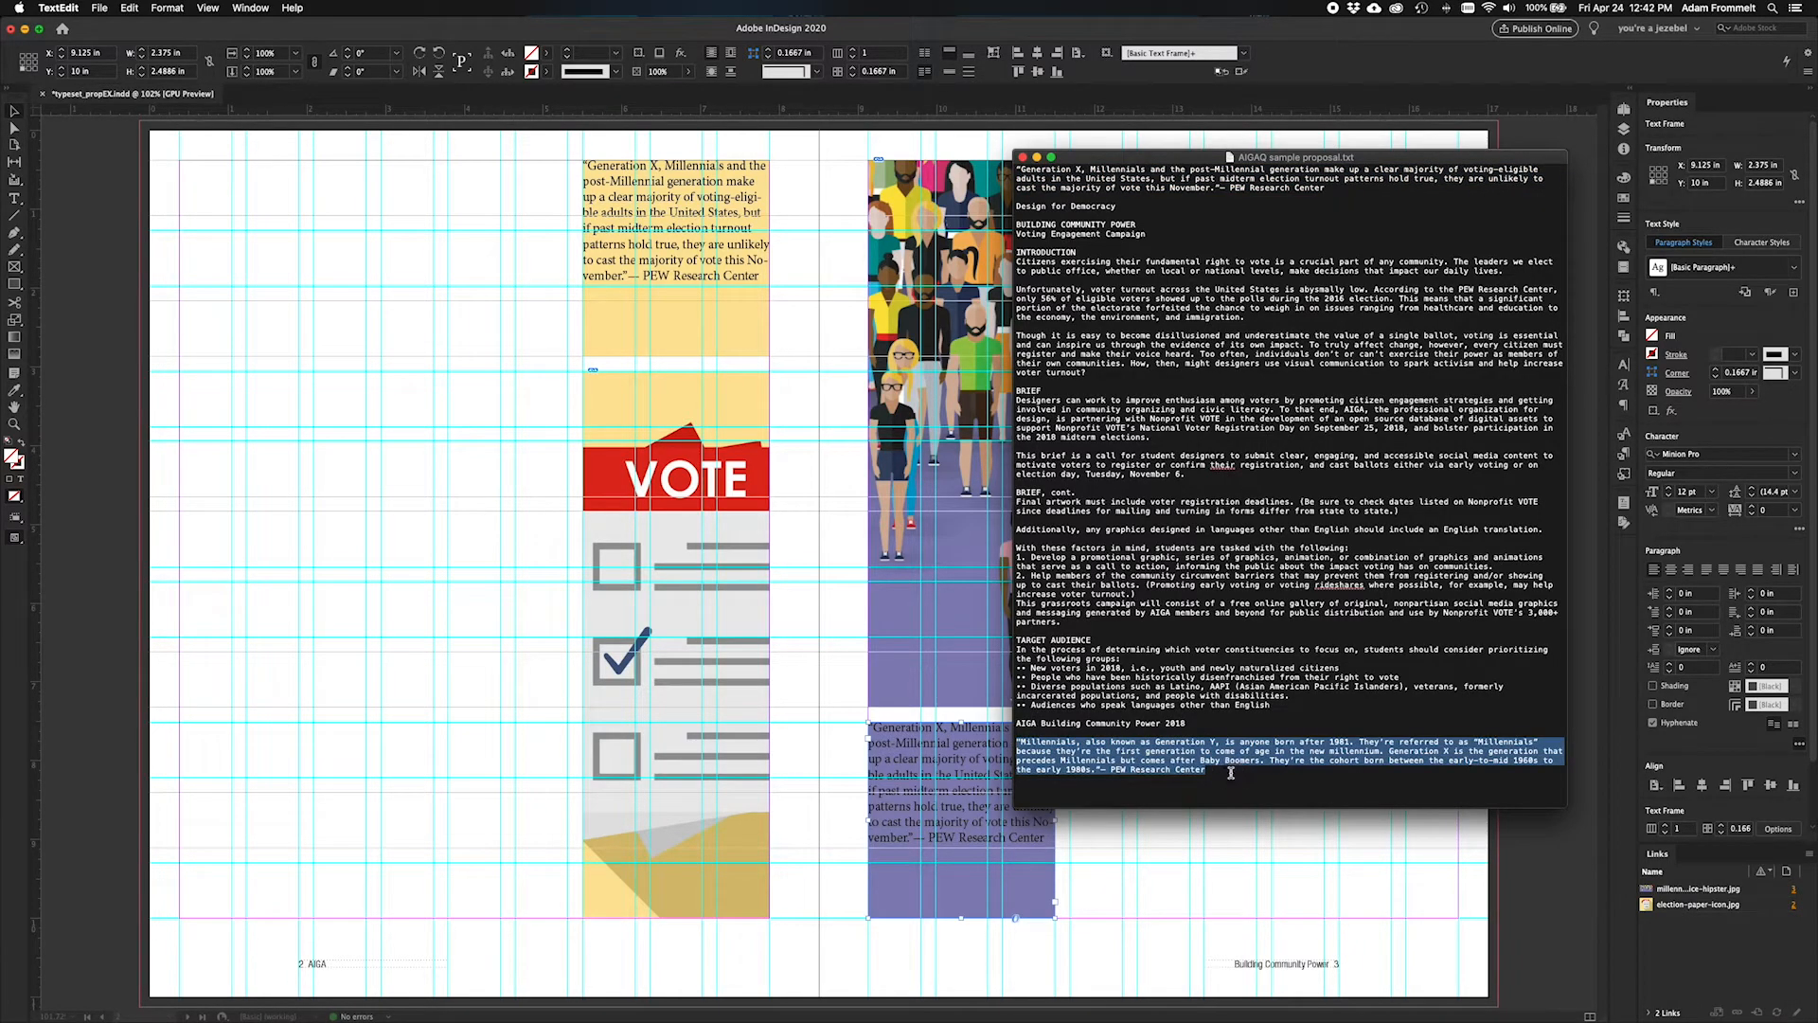
Step: Back in InDesign, replace all the text in the frame over page 3's purple rectangle with the copied Millennials quote
{"action": "left_click", "coordinate": [934, 829]}
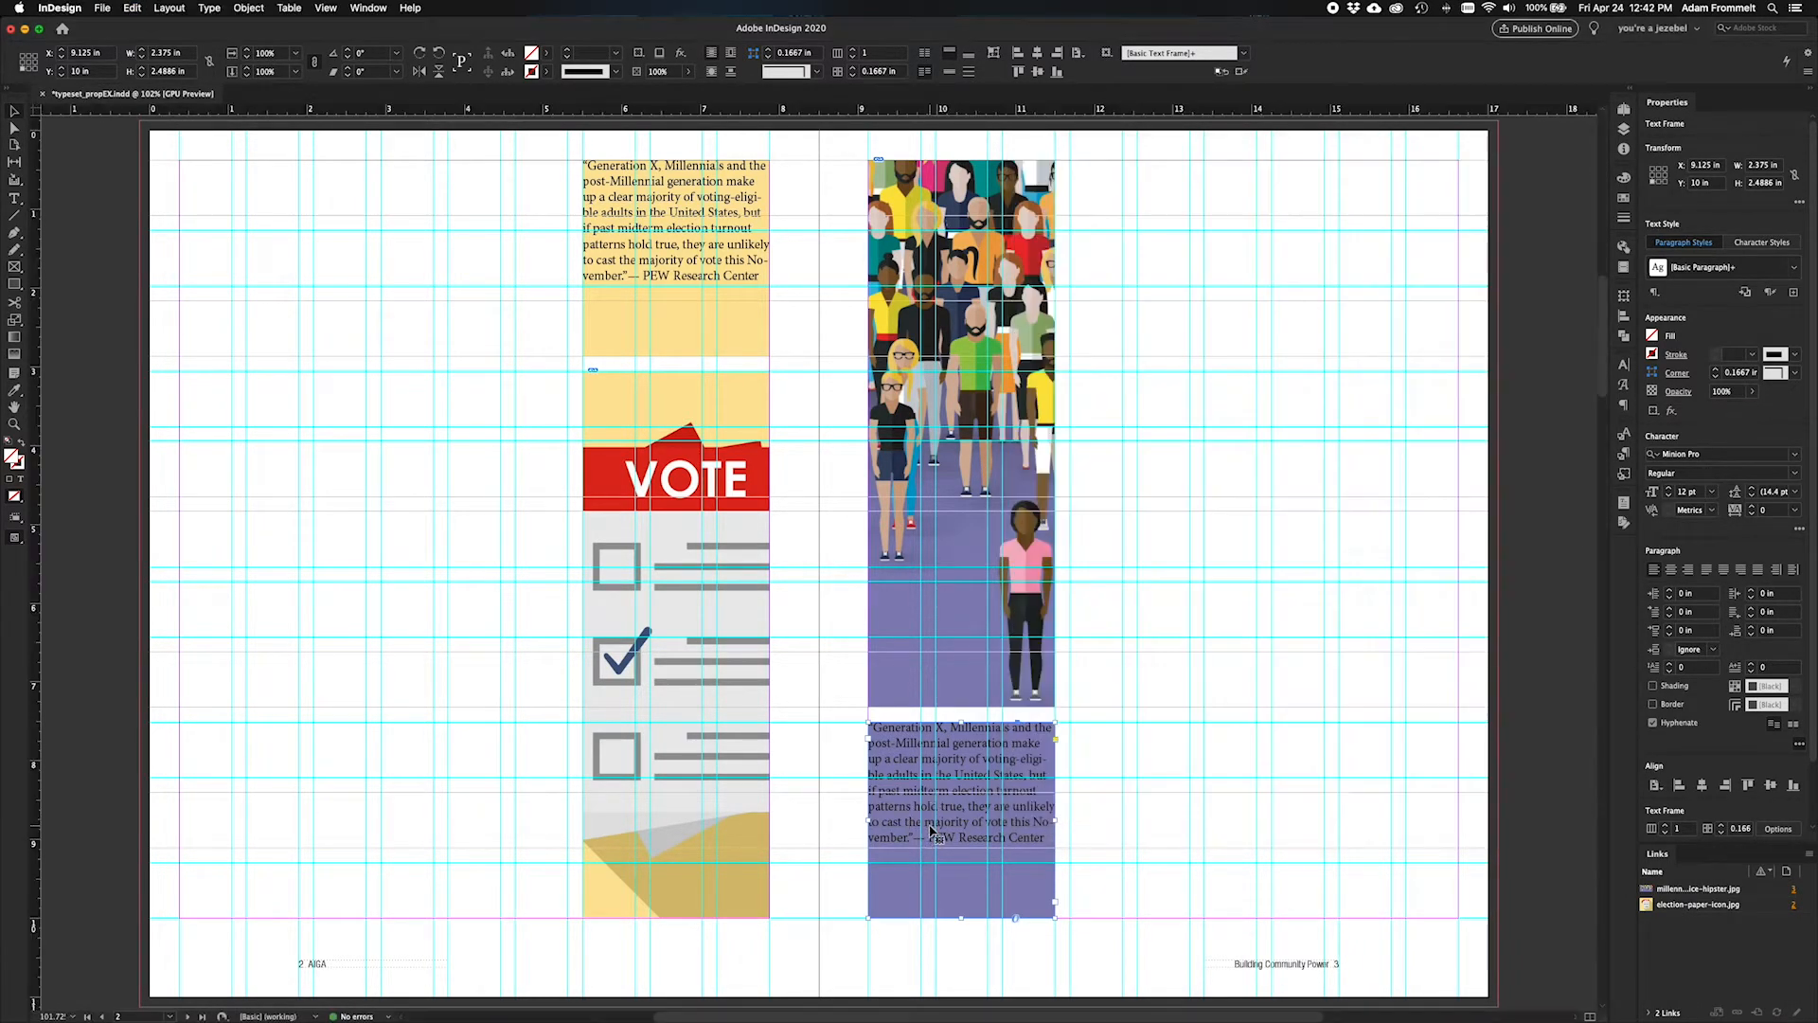
{"action": "double_click", "coordinate": [981, 844]}
{"action": "key", "text": "super+a"}
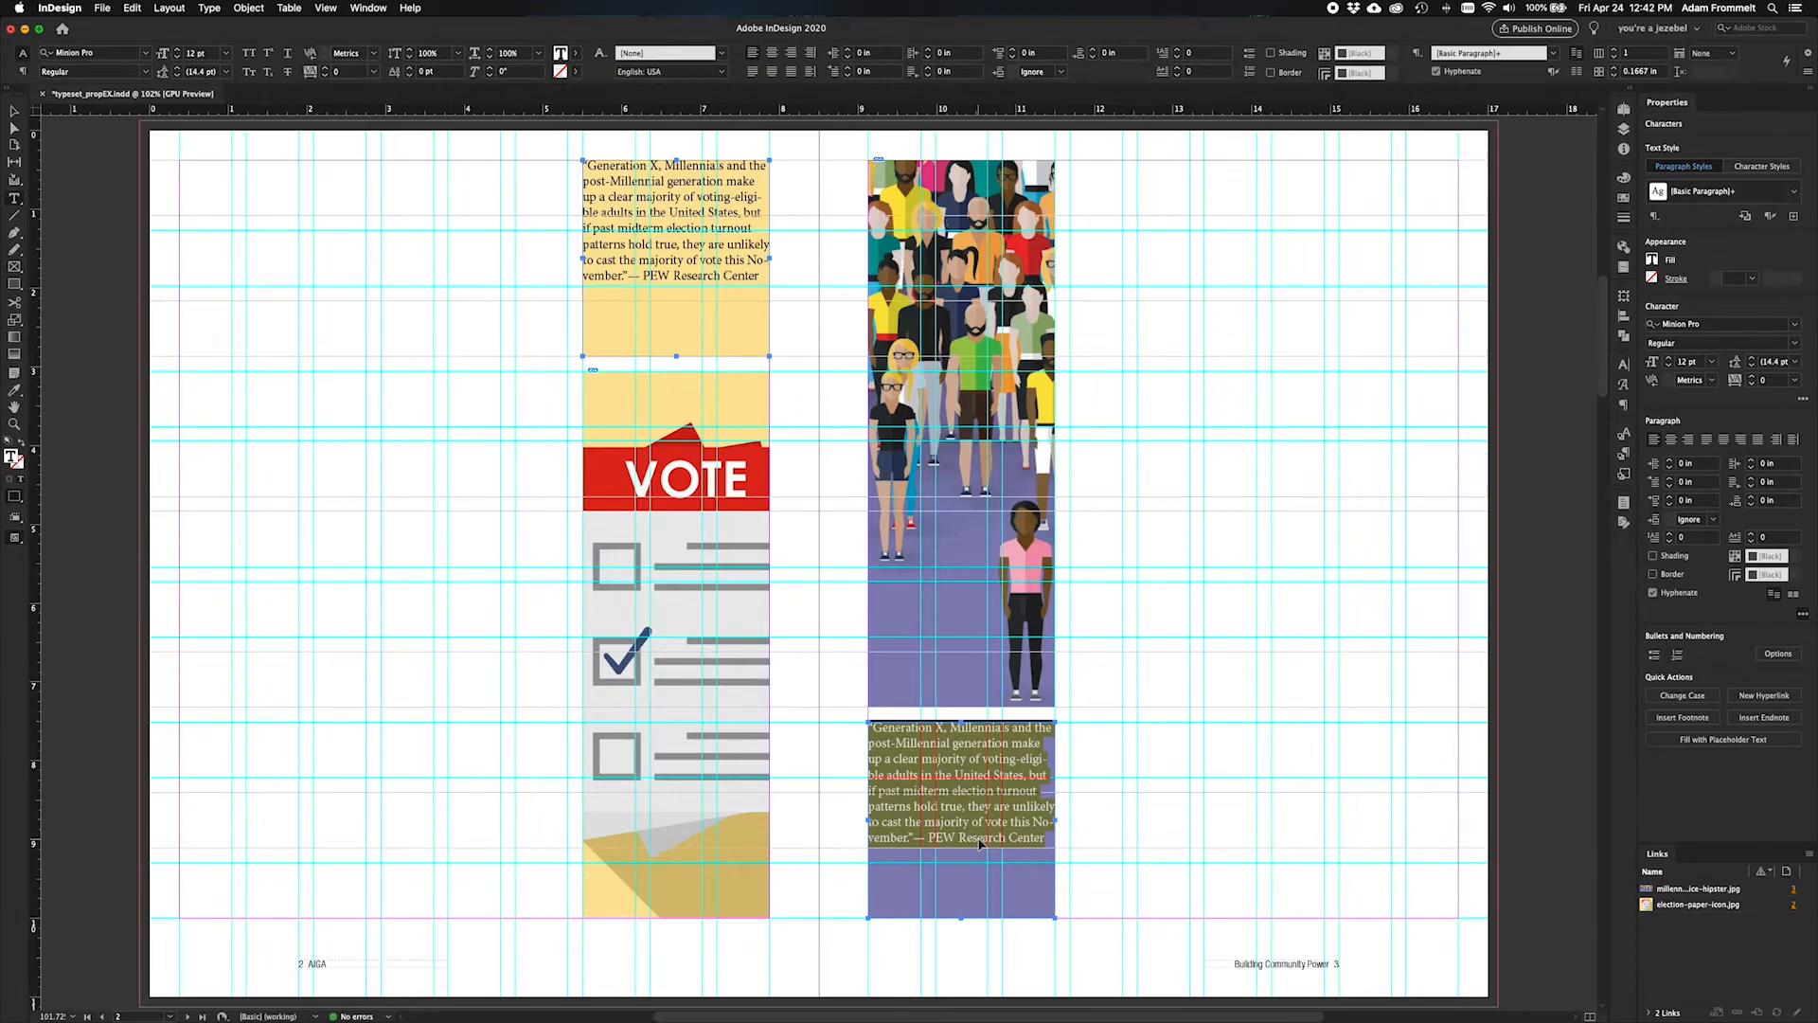
{"action": "key", "text": "super+v"}
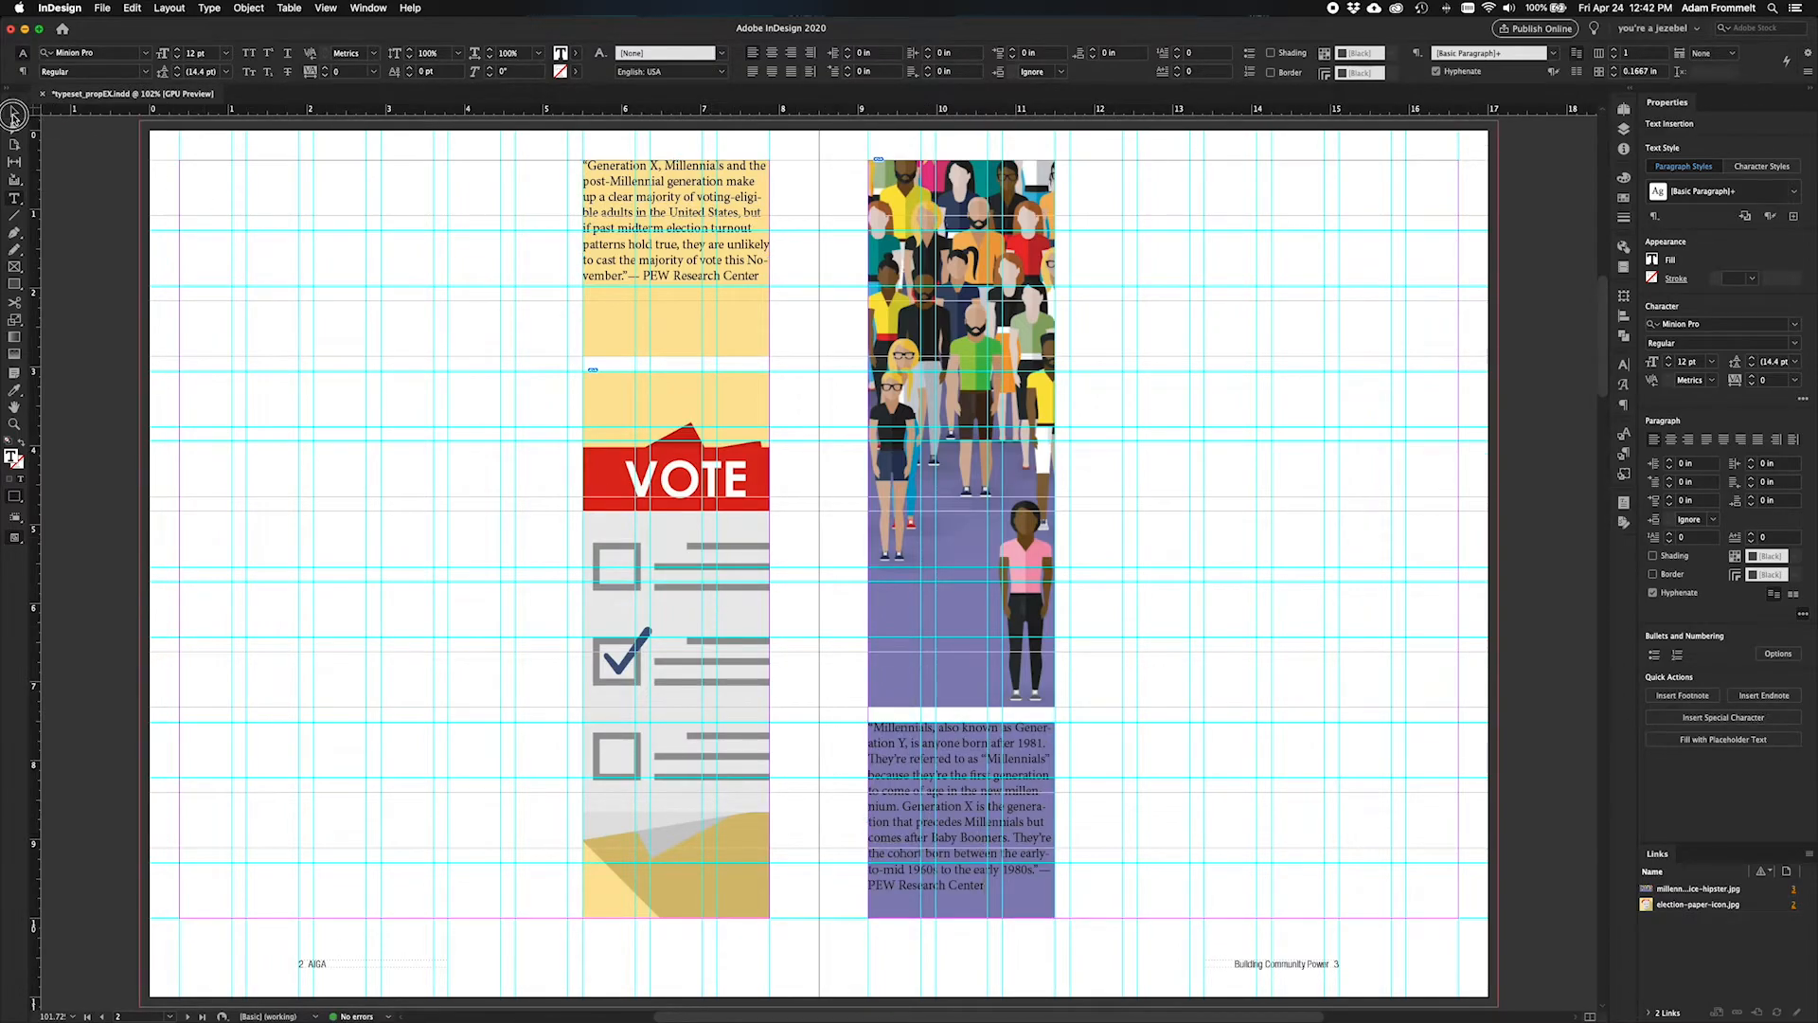
Step: Show the hidden characters in the document and check them in the quote over page 2's yellow rectangle
{"action": "left_click", "coordinate": [15, 113]}
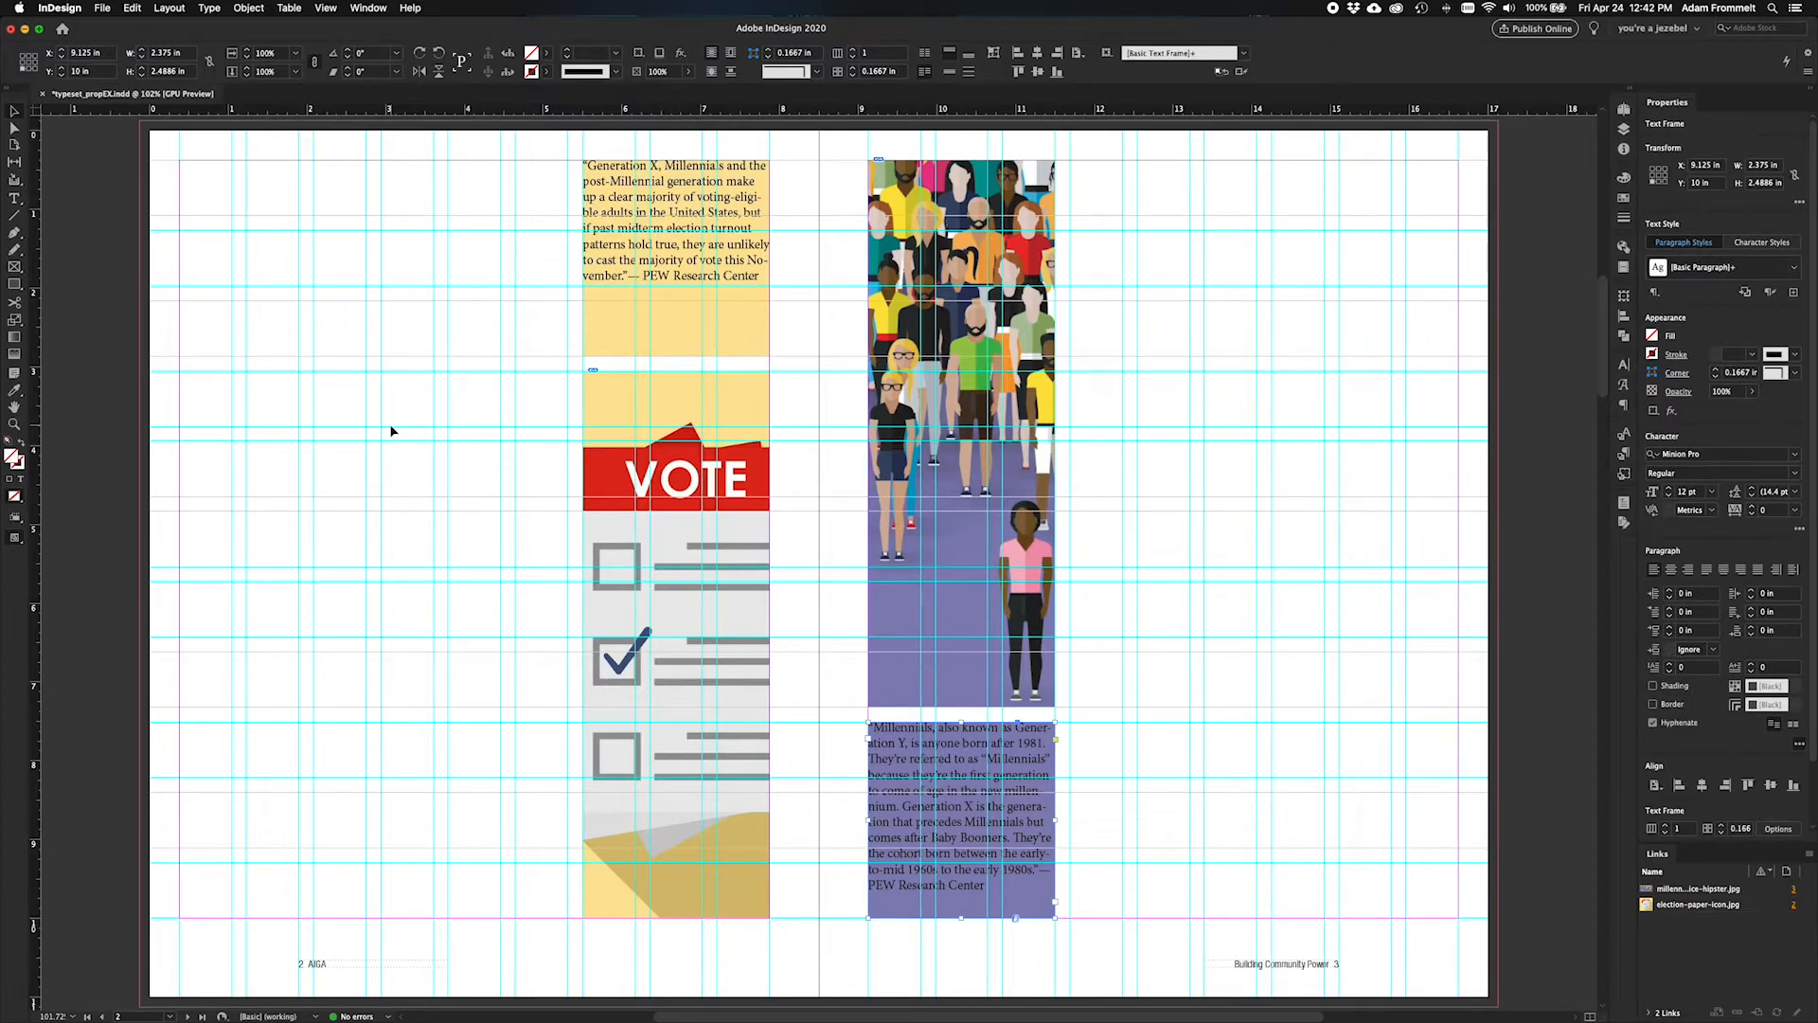
{"action": "left_click", "coordinate": [209, 8]}
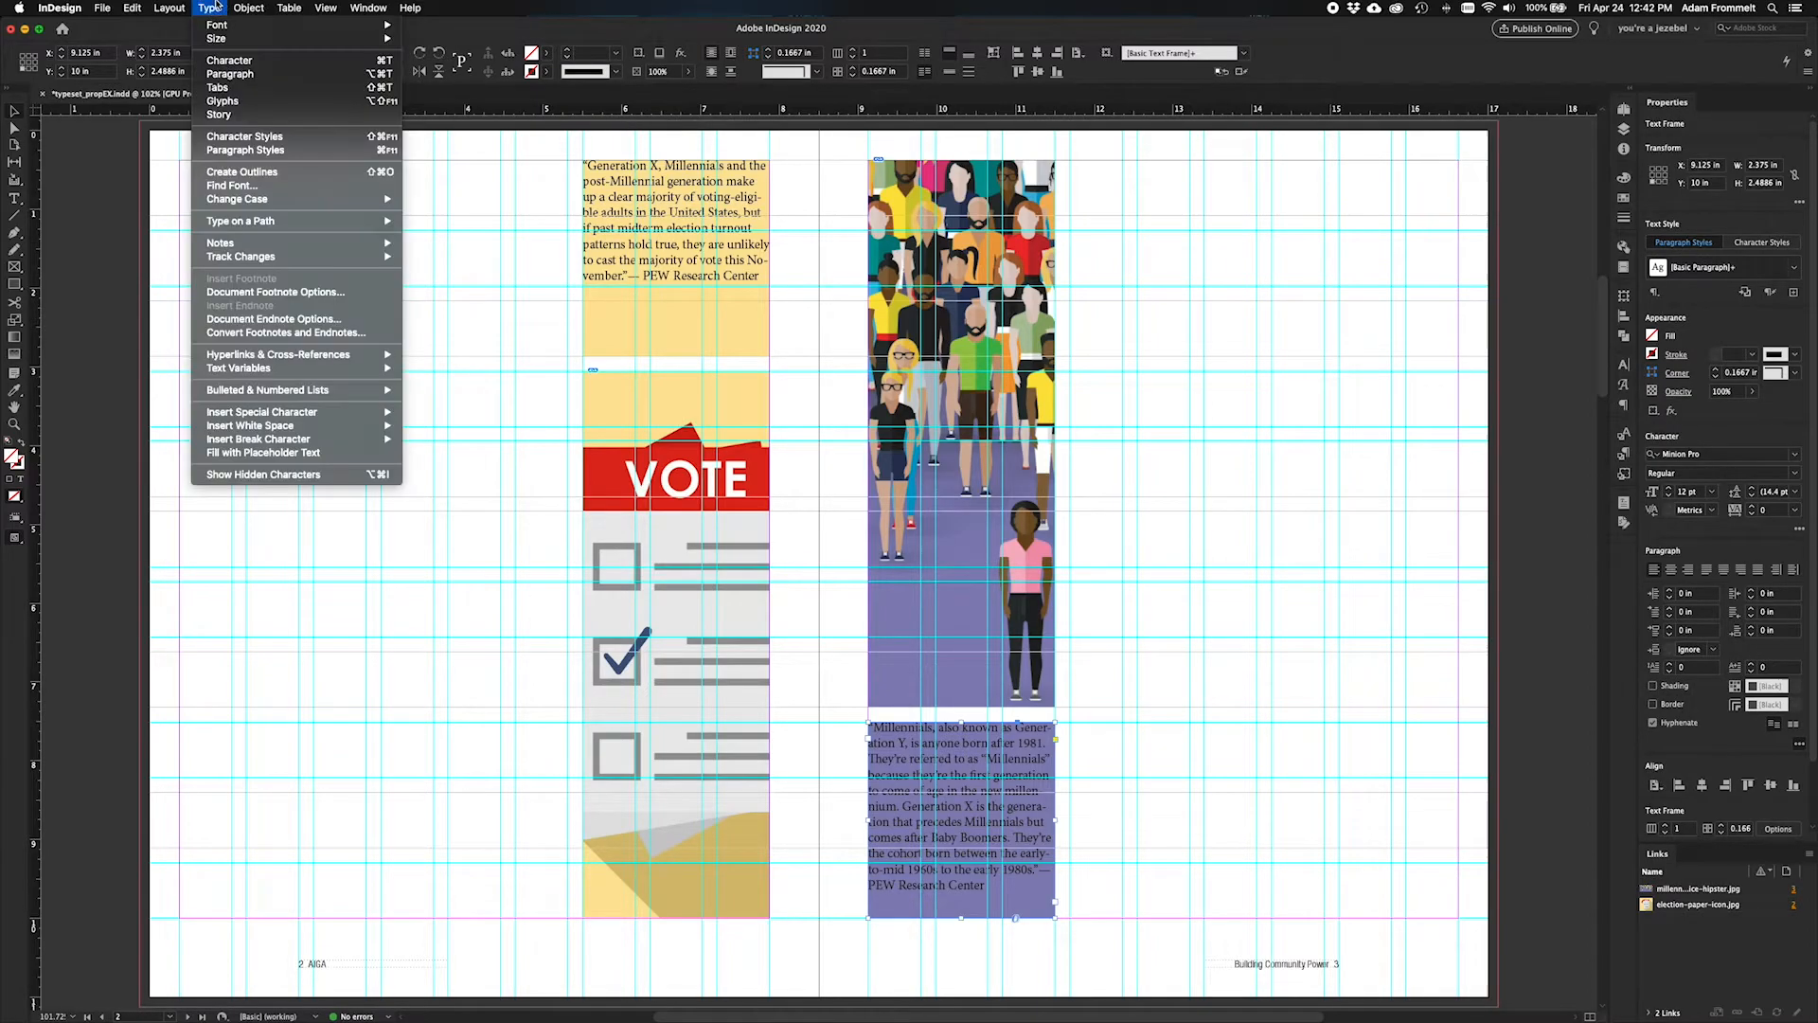
{"action": "left_click", "coordinate": [342, 474]}
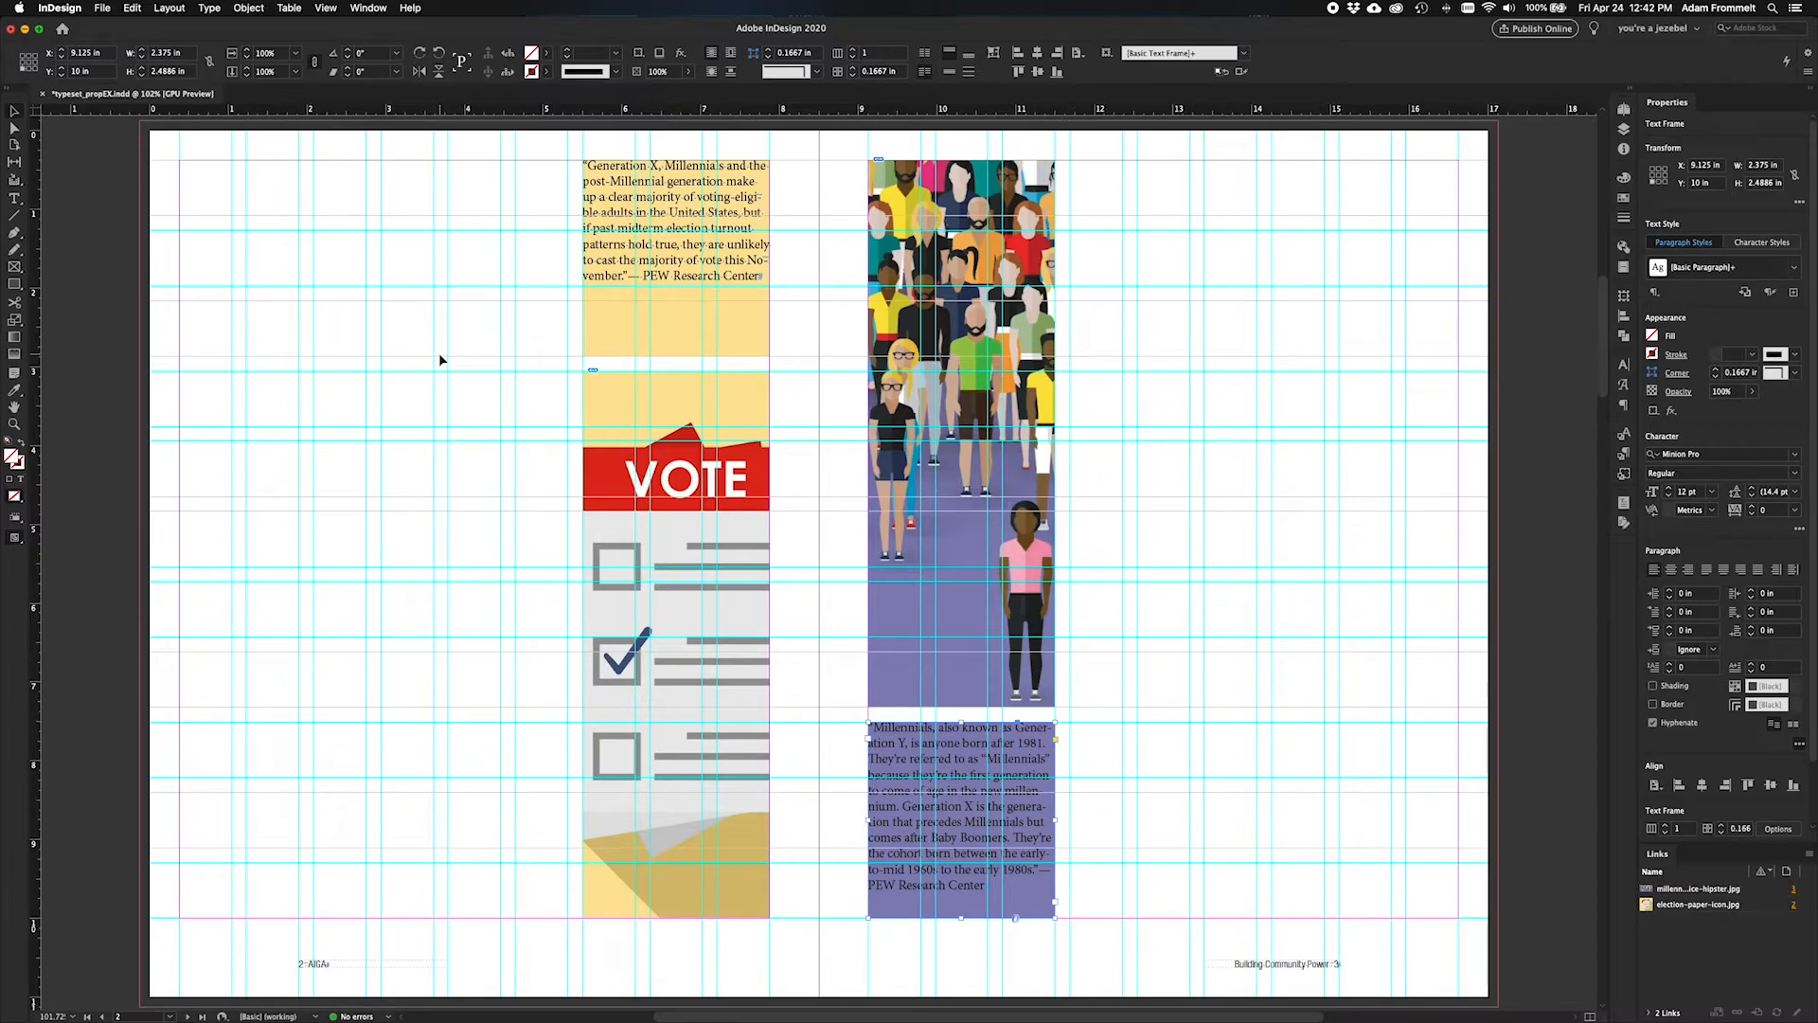
{"action": "left_click", "coordinate": [627, 274]}
{"action": "key", "text": "super+2"}
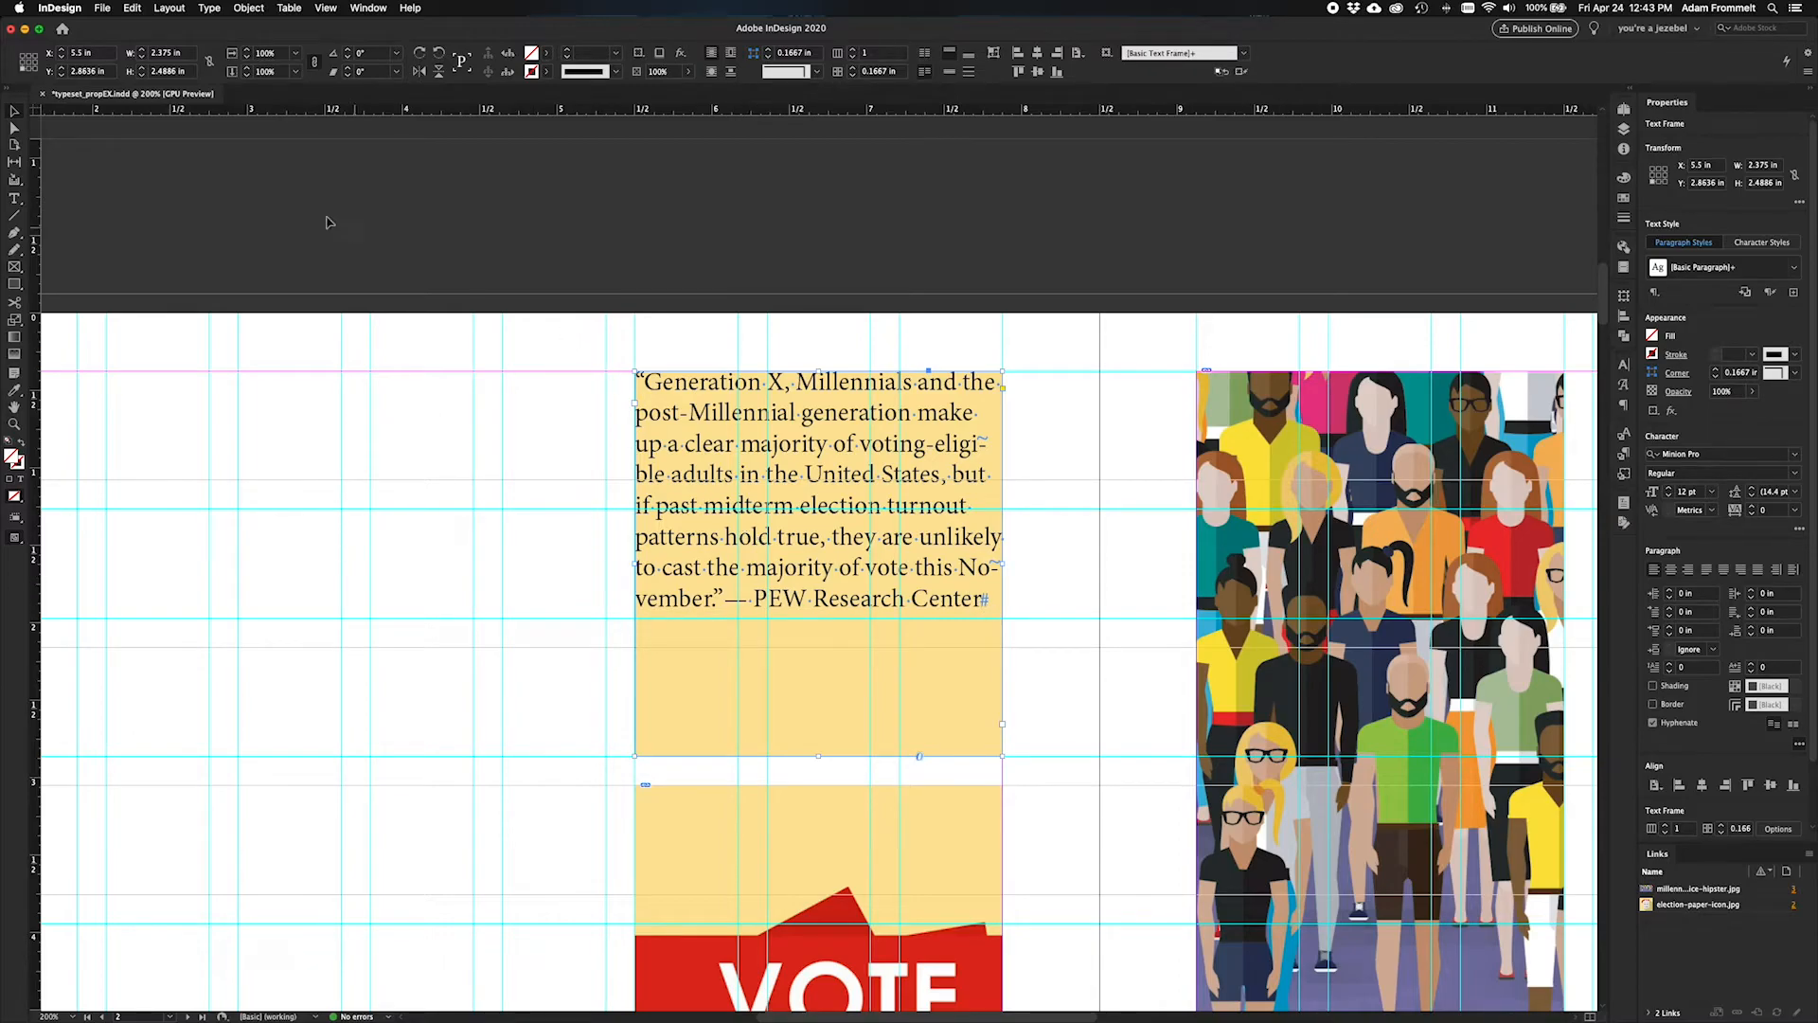
Step: Change the text colour of the Millennials quote over page 3's purple rectangle to the [Paper] swatch
{"action": "scroll", "coordinate": [587, 565], "scroll_direction": "down", "scroll_amount": 15}
{"action": "scroll", "coordinate": [585, 564], "scroll_direction": "up", "scroll_amount": 15}
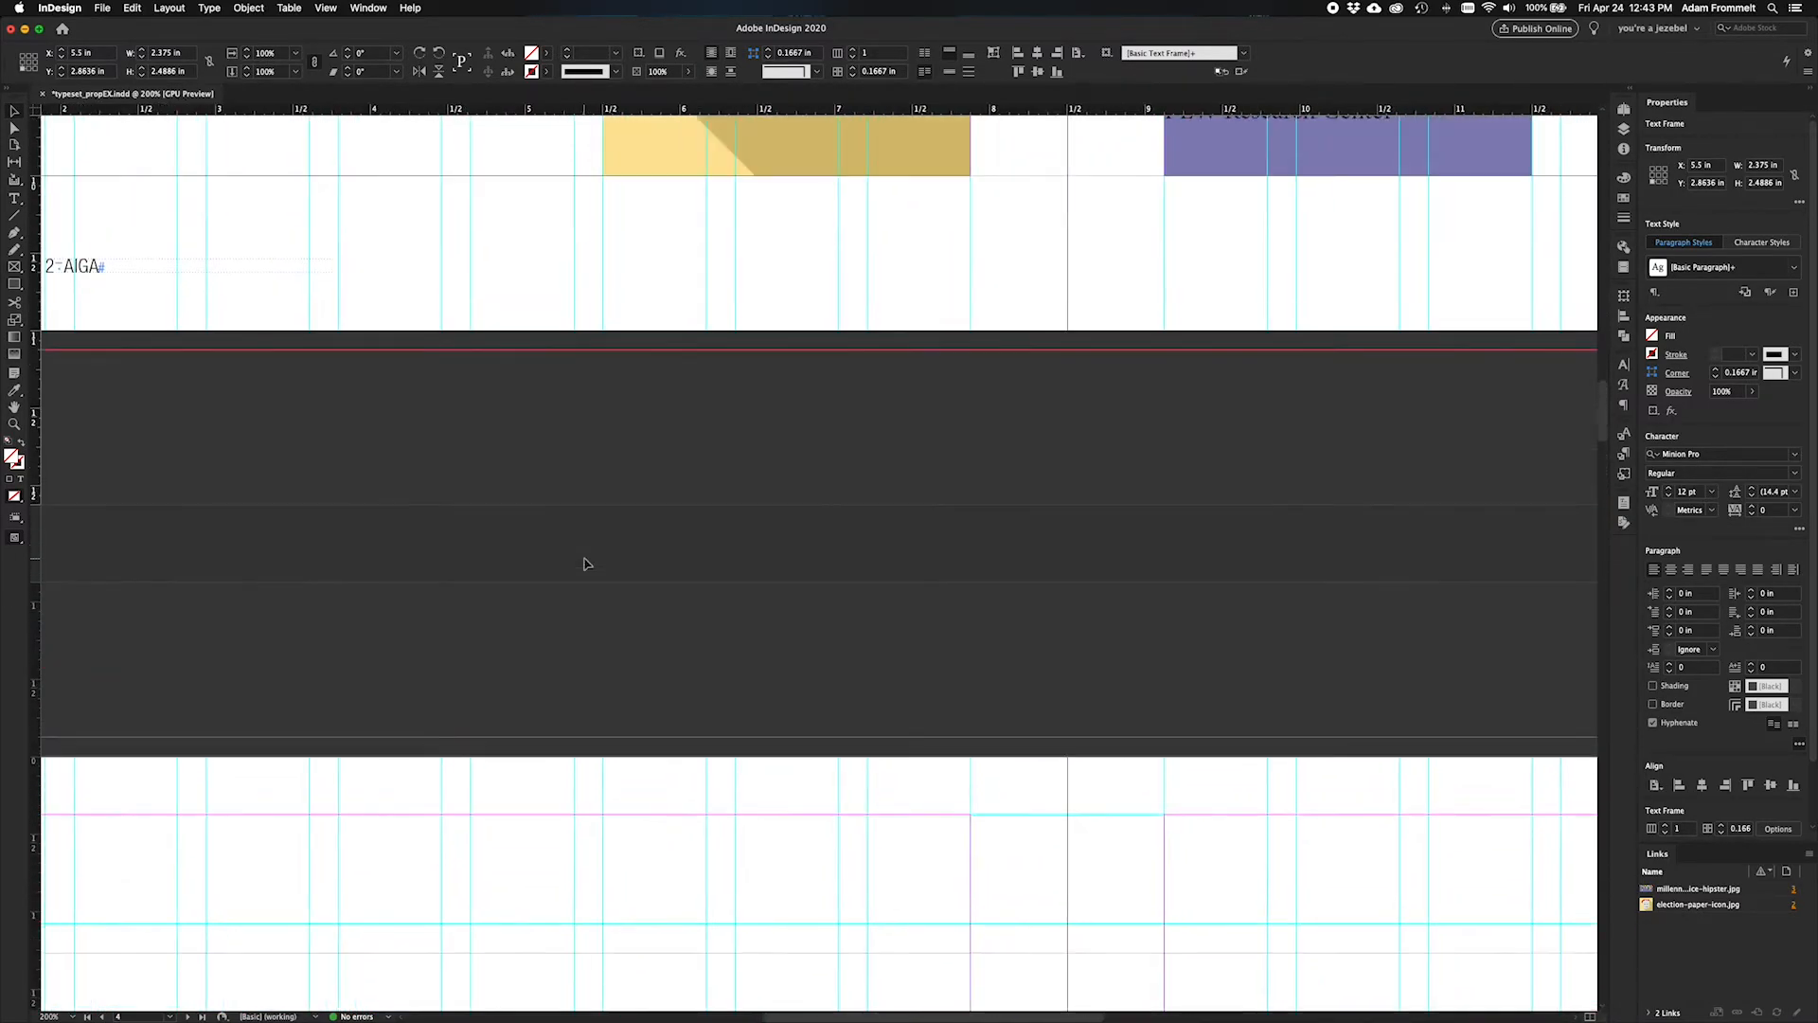
{"action": "scroll", "coordinate": [584, 563], "scroll_direction": "up", "scroll_amount": 2}
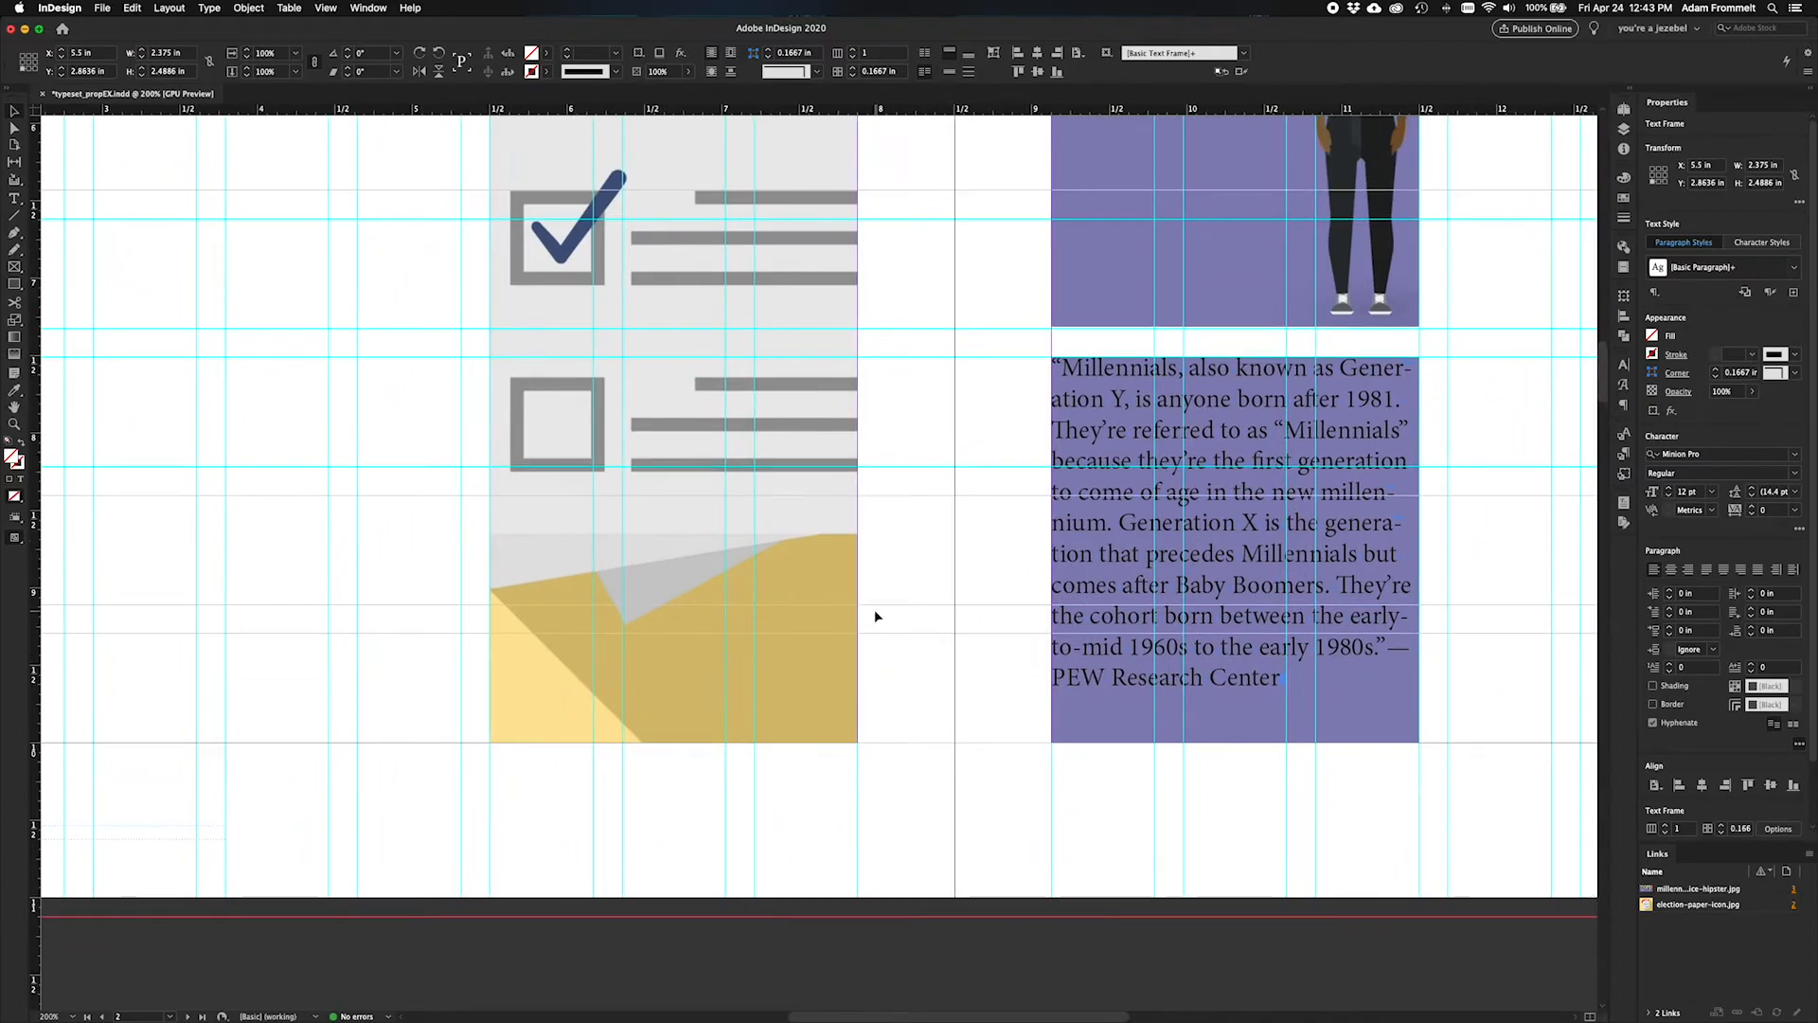
{"action": "left_click", "coordinate": [923, 638]}
{"action": "left_click", "coordinate": [1169, 688]}
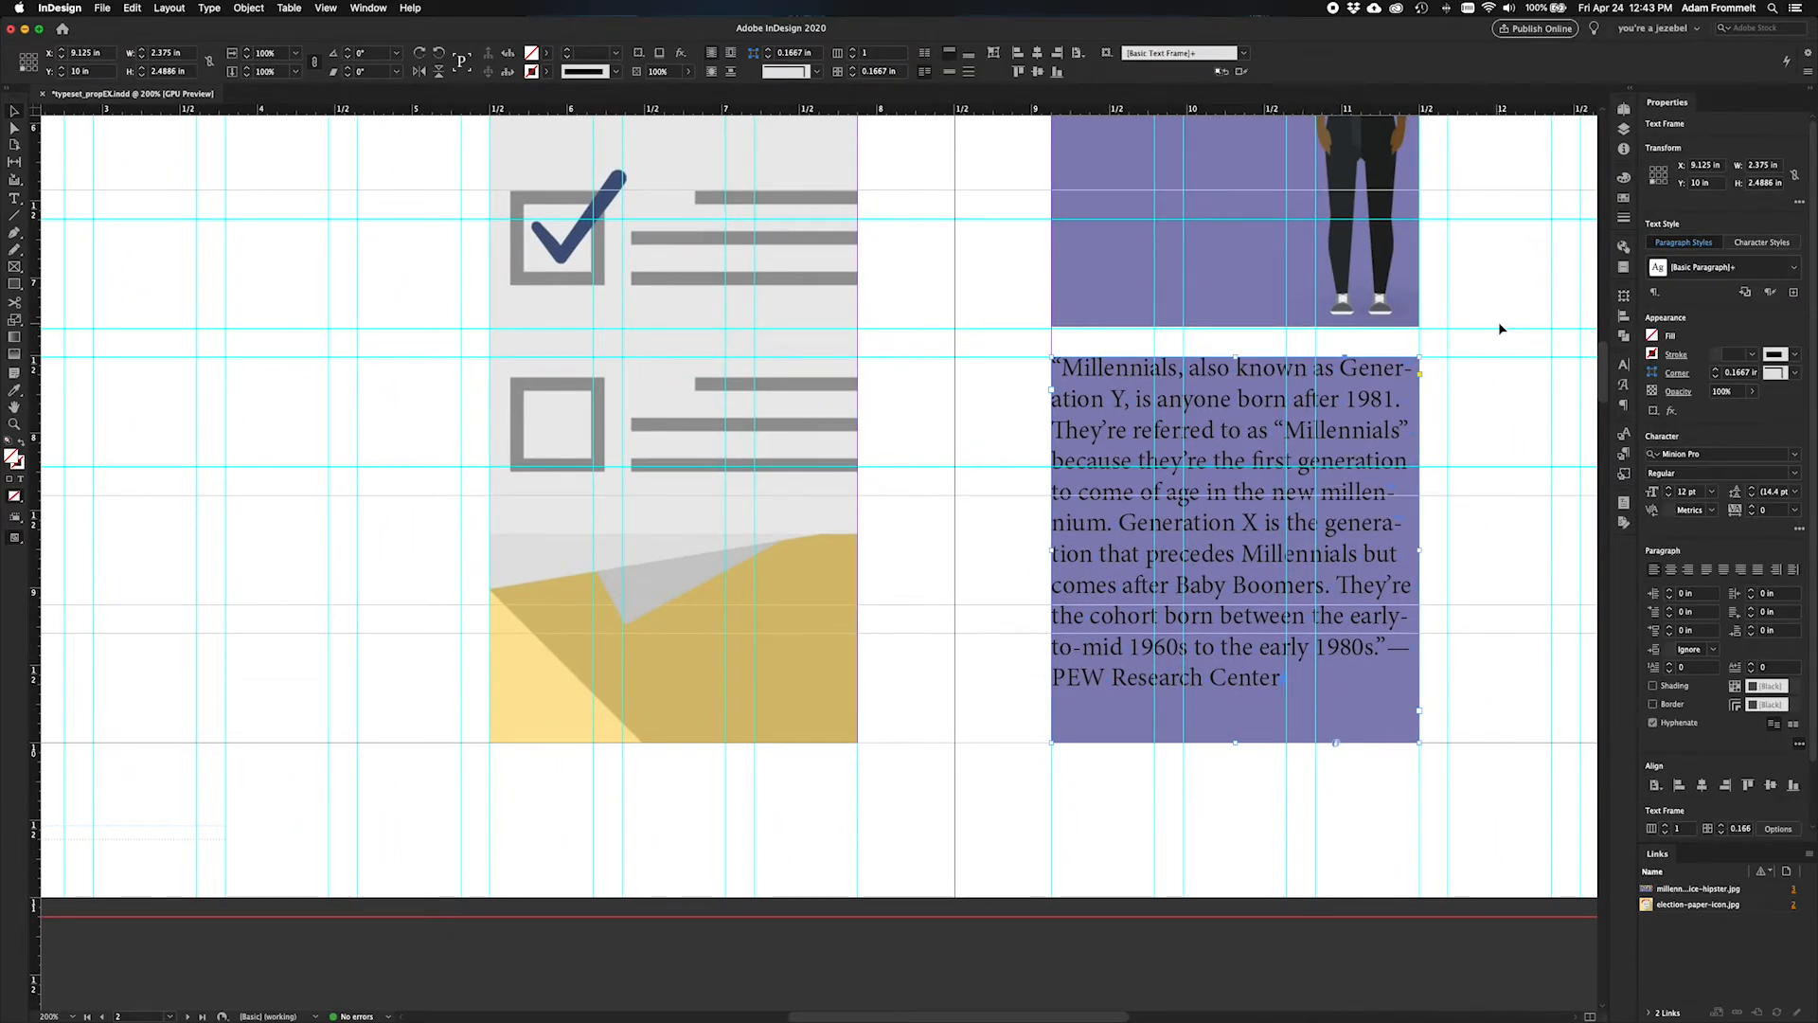
{"action": "left_click", "coordinate": [1623, 195]}
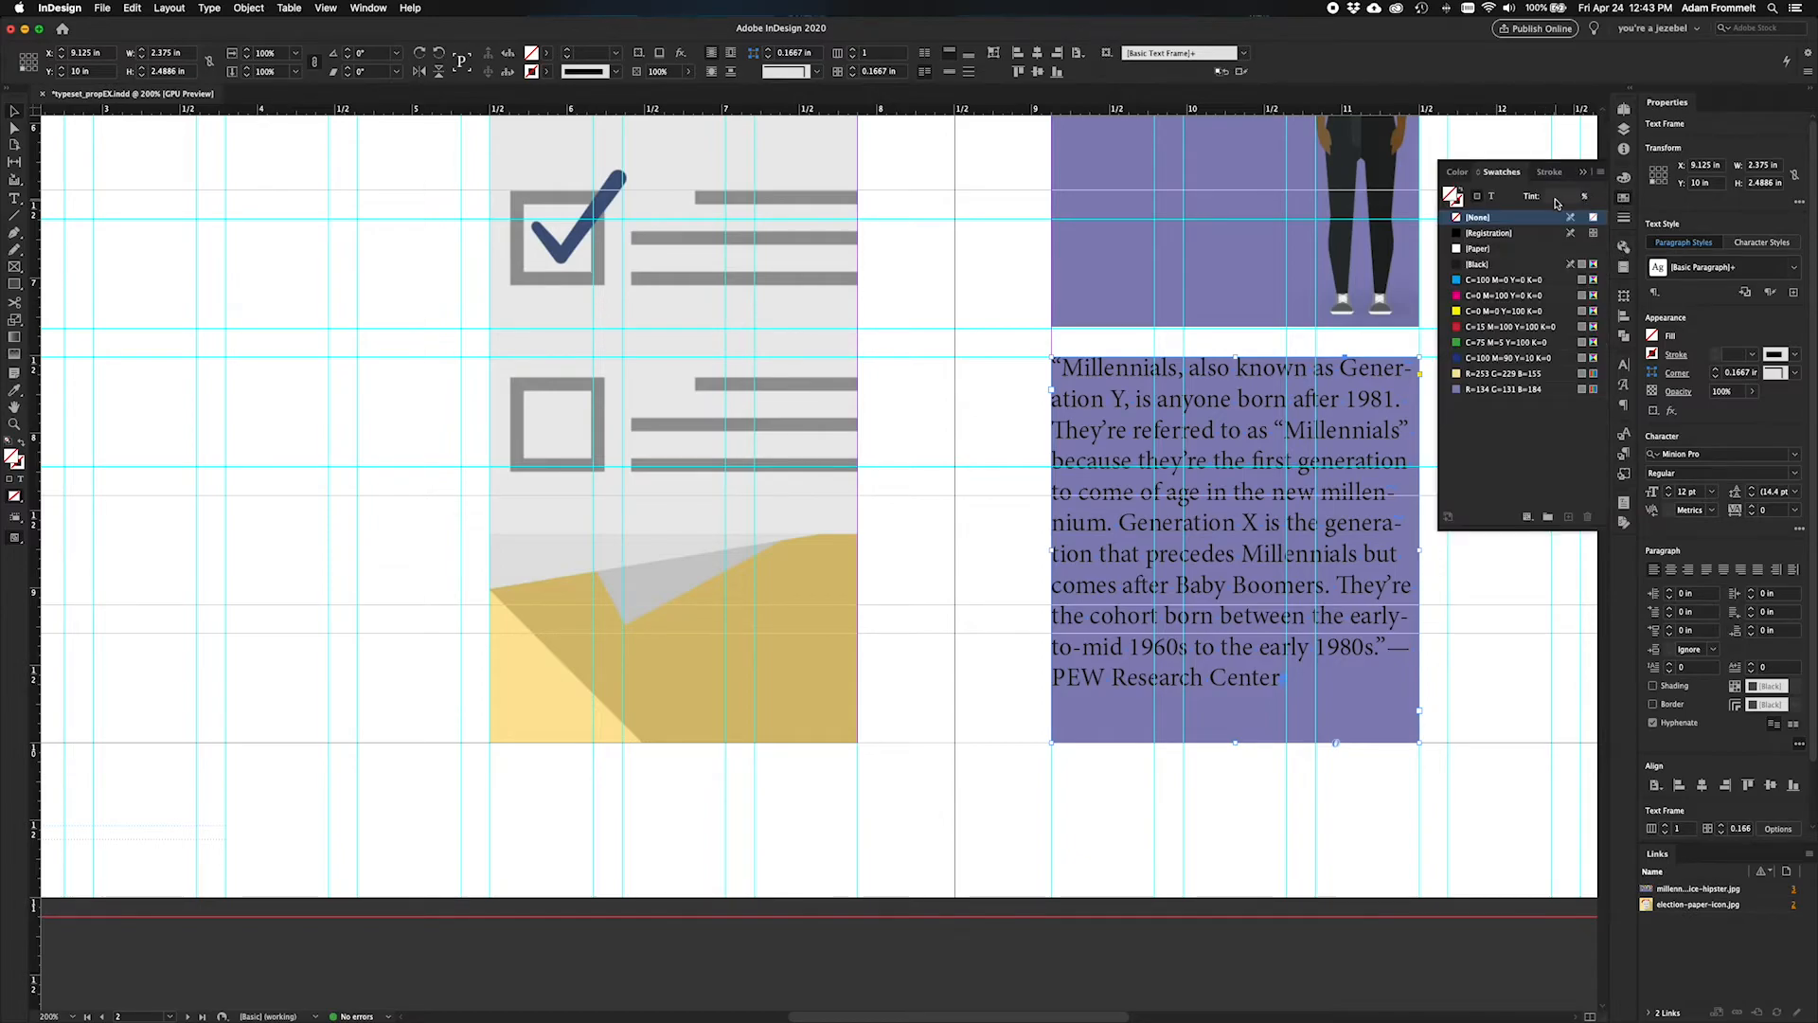
{"action": "left_click", "coordinate": [1494, 201]}
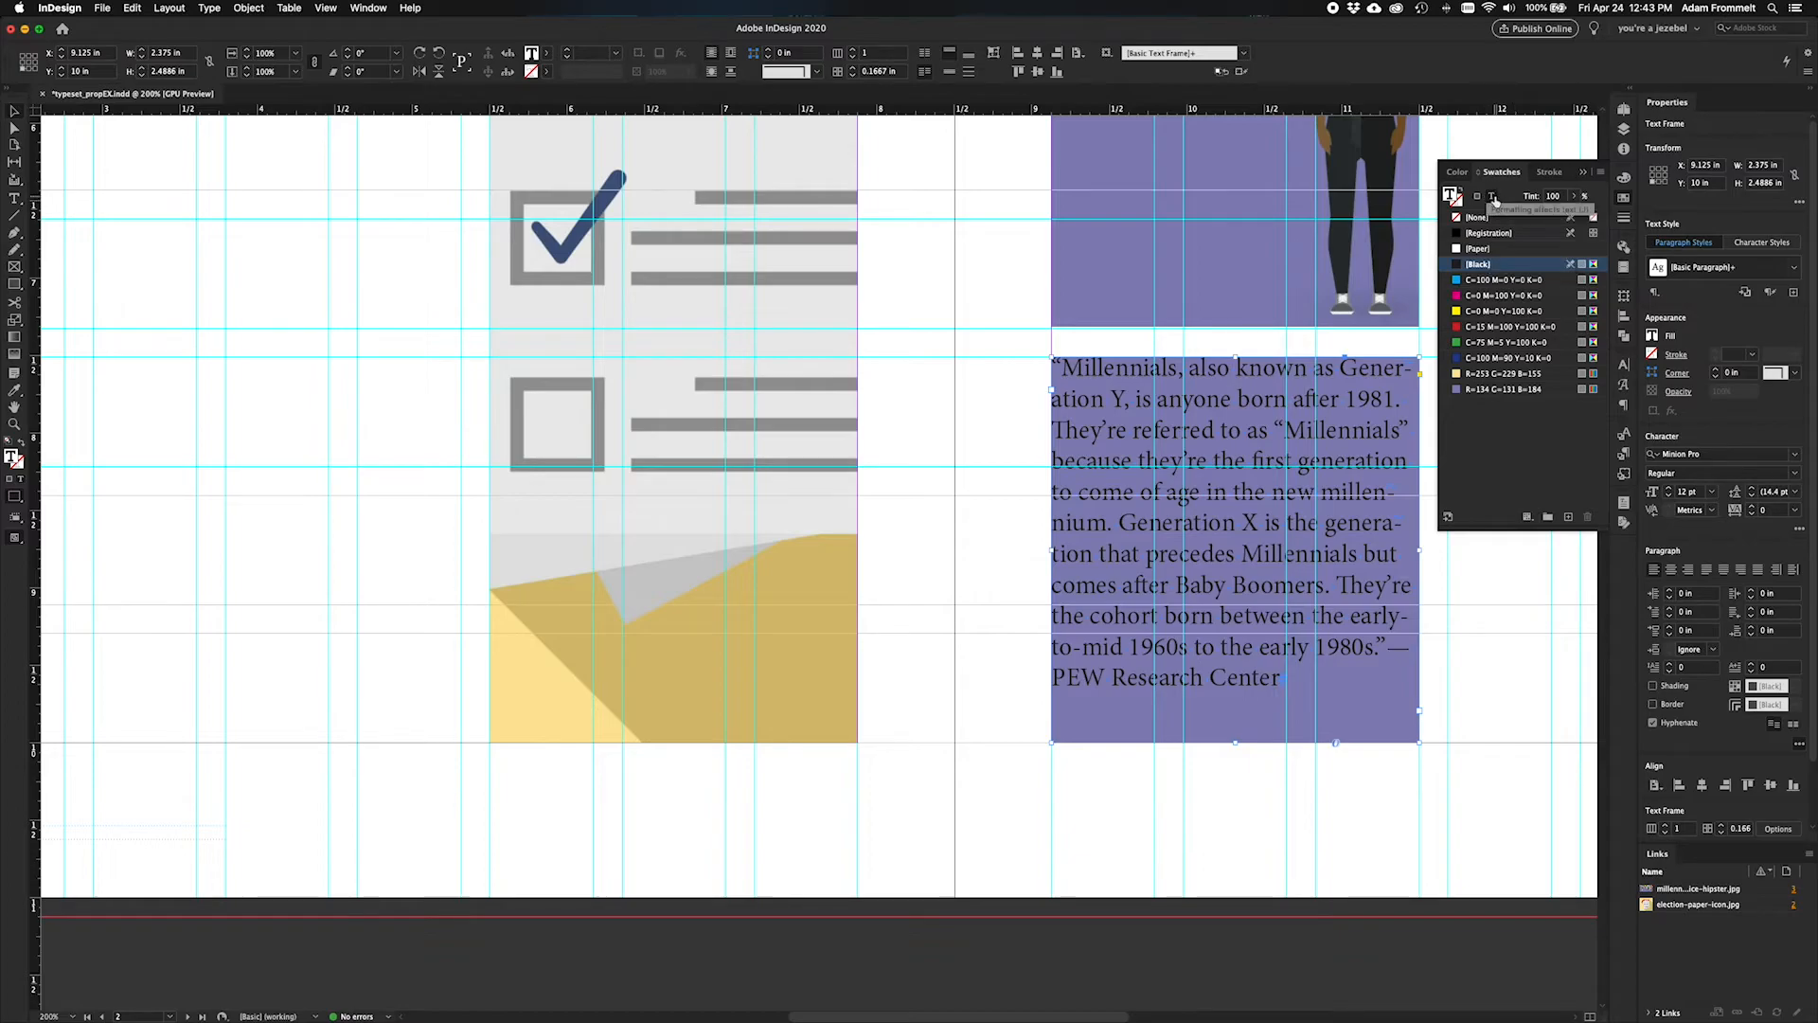
{"action": "left_click", "coordinate": [1514, 248]}
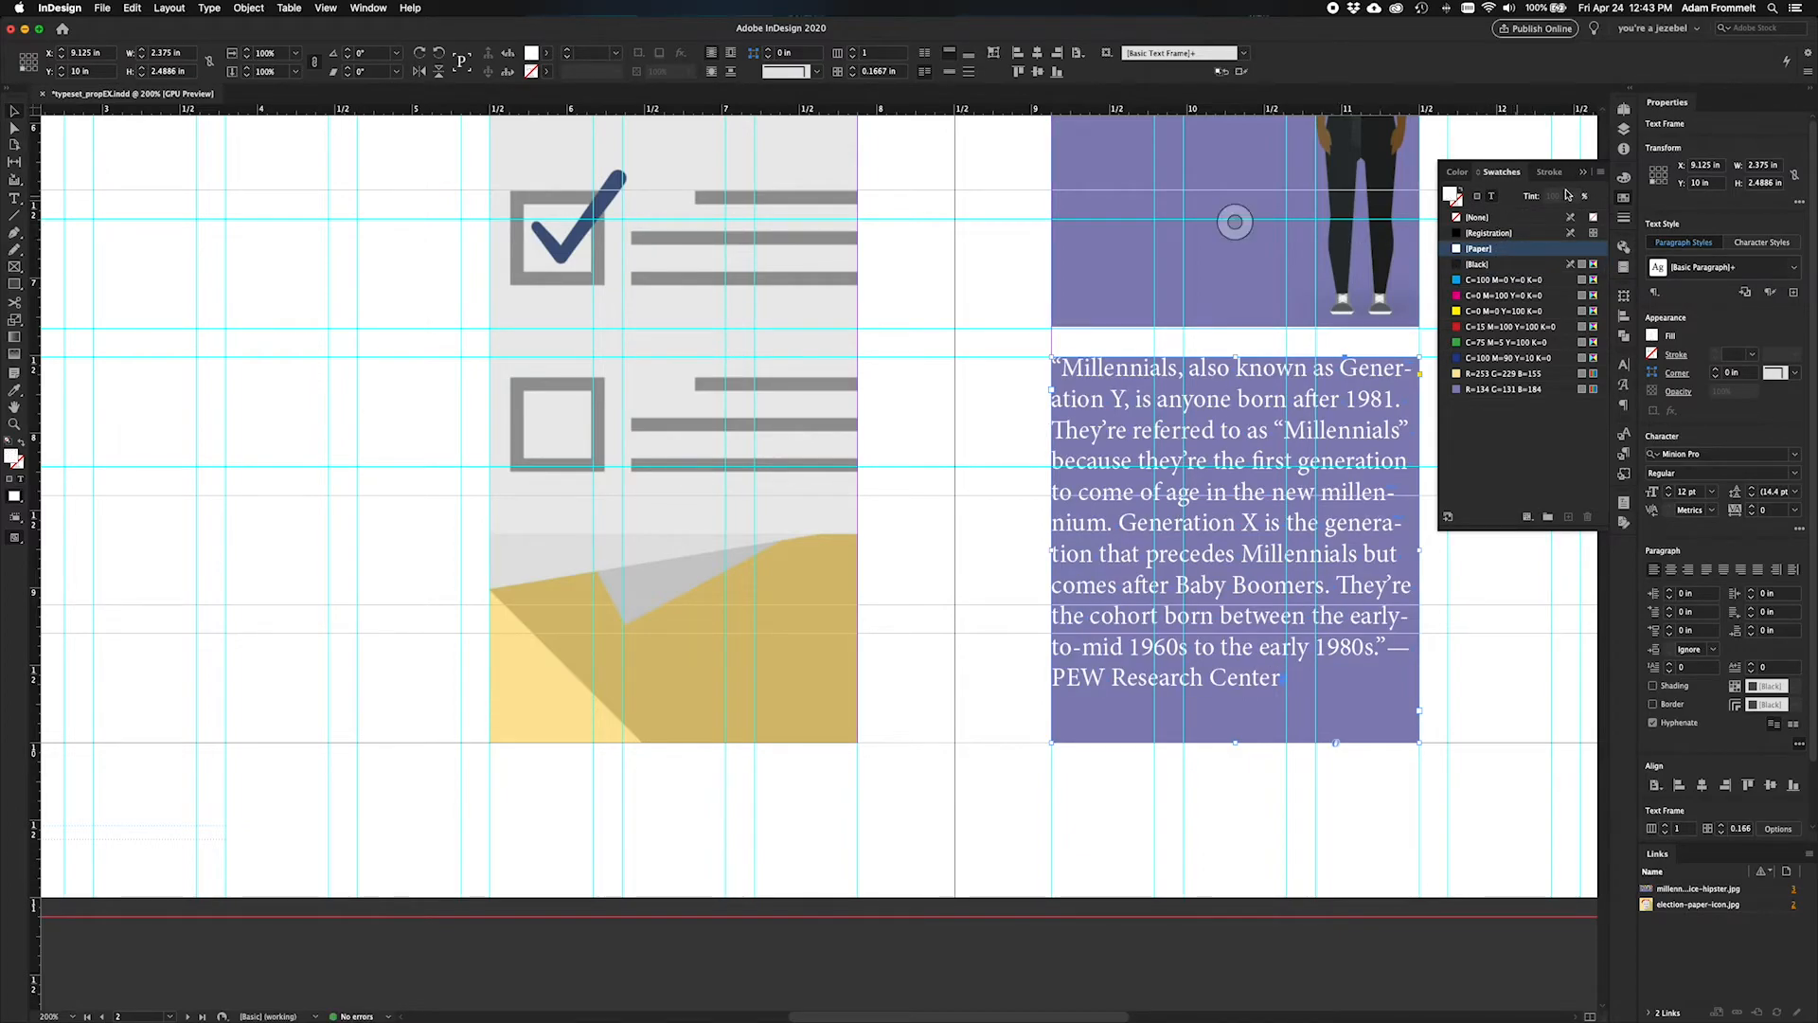
{"action": "left_click", "coordinate": [1585, 172]}
{"action": "left_click", "coordinate": [1525, 467]}
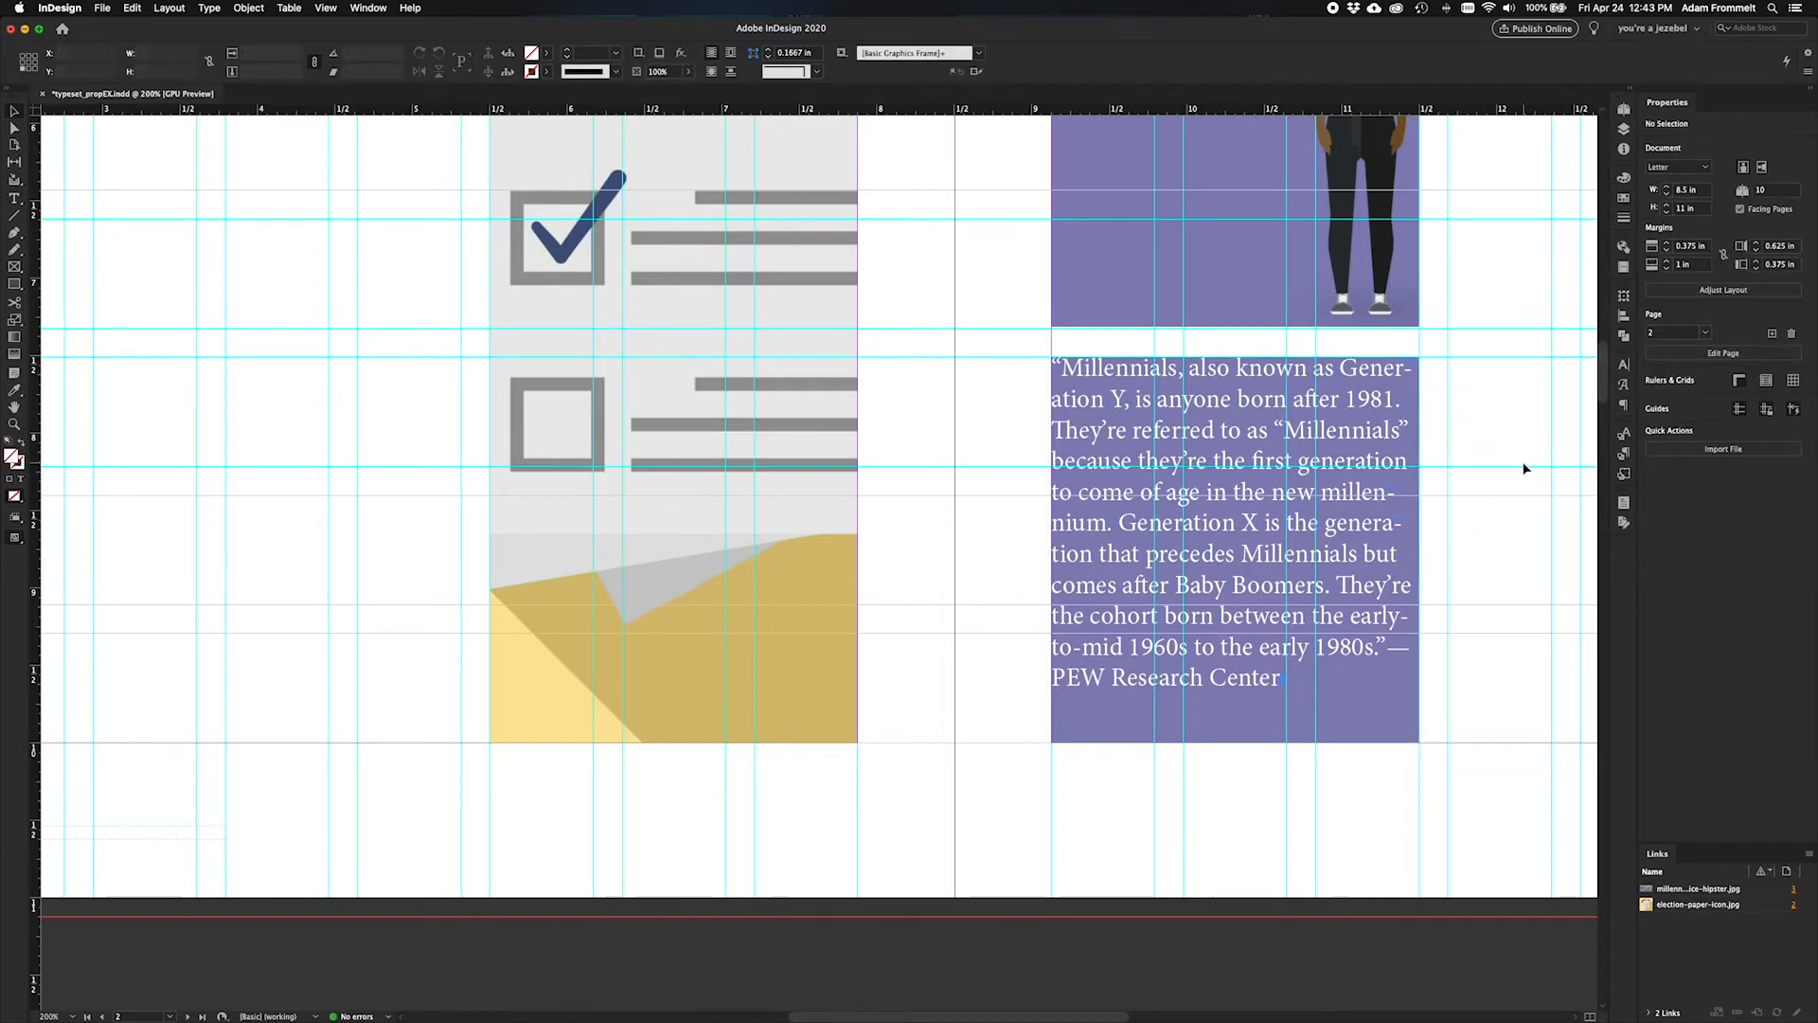
Step: Switch to AIGAQ sample proposal.txt in TextEdit and copy the "Design for Democracy" line
{"action": "key", "text": "super+alt+0"}
{"action": "key", "text": "ctrl+Up"}
{"action": "left_click", "coordinate": [1425, 506]}
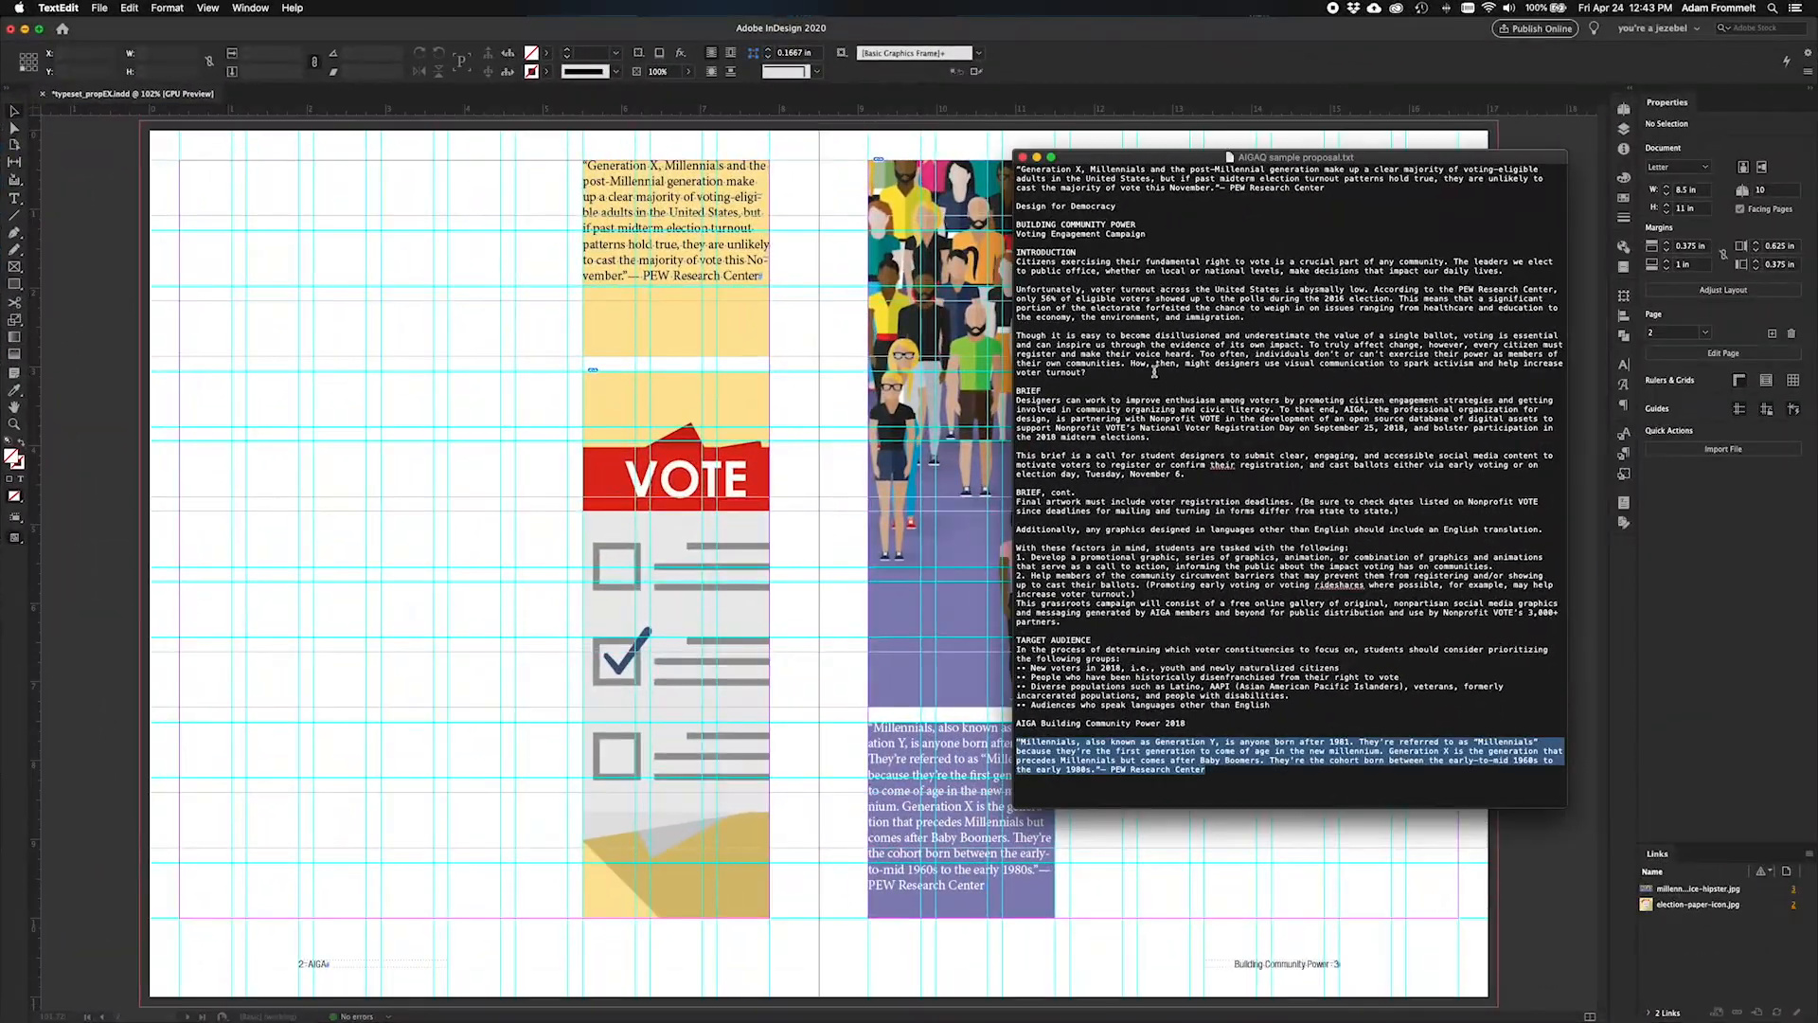
{"action": "left_click_drag", "start_coordinate": [1016, 205], "coordinate": [1120, 207]}
{"action": "key", "text": "super+c"}
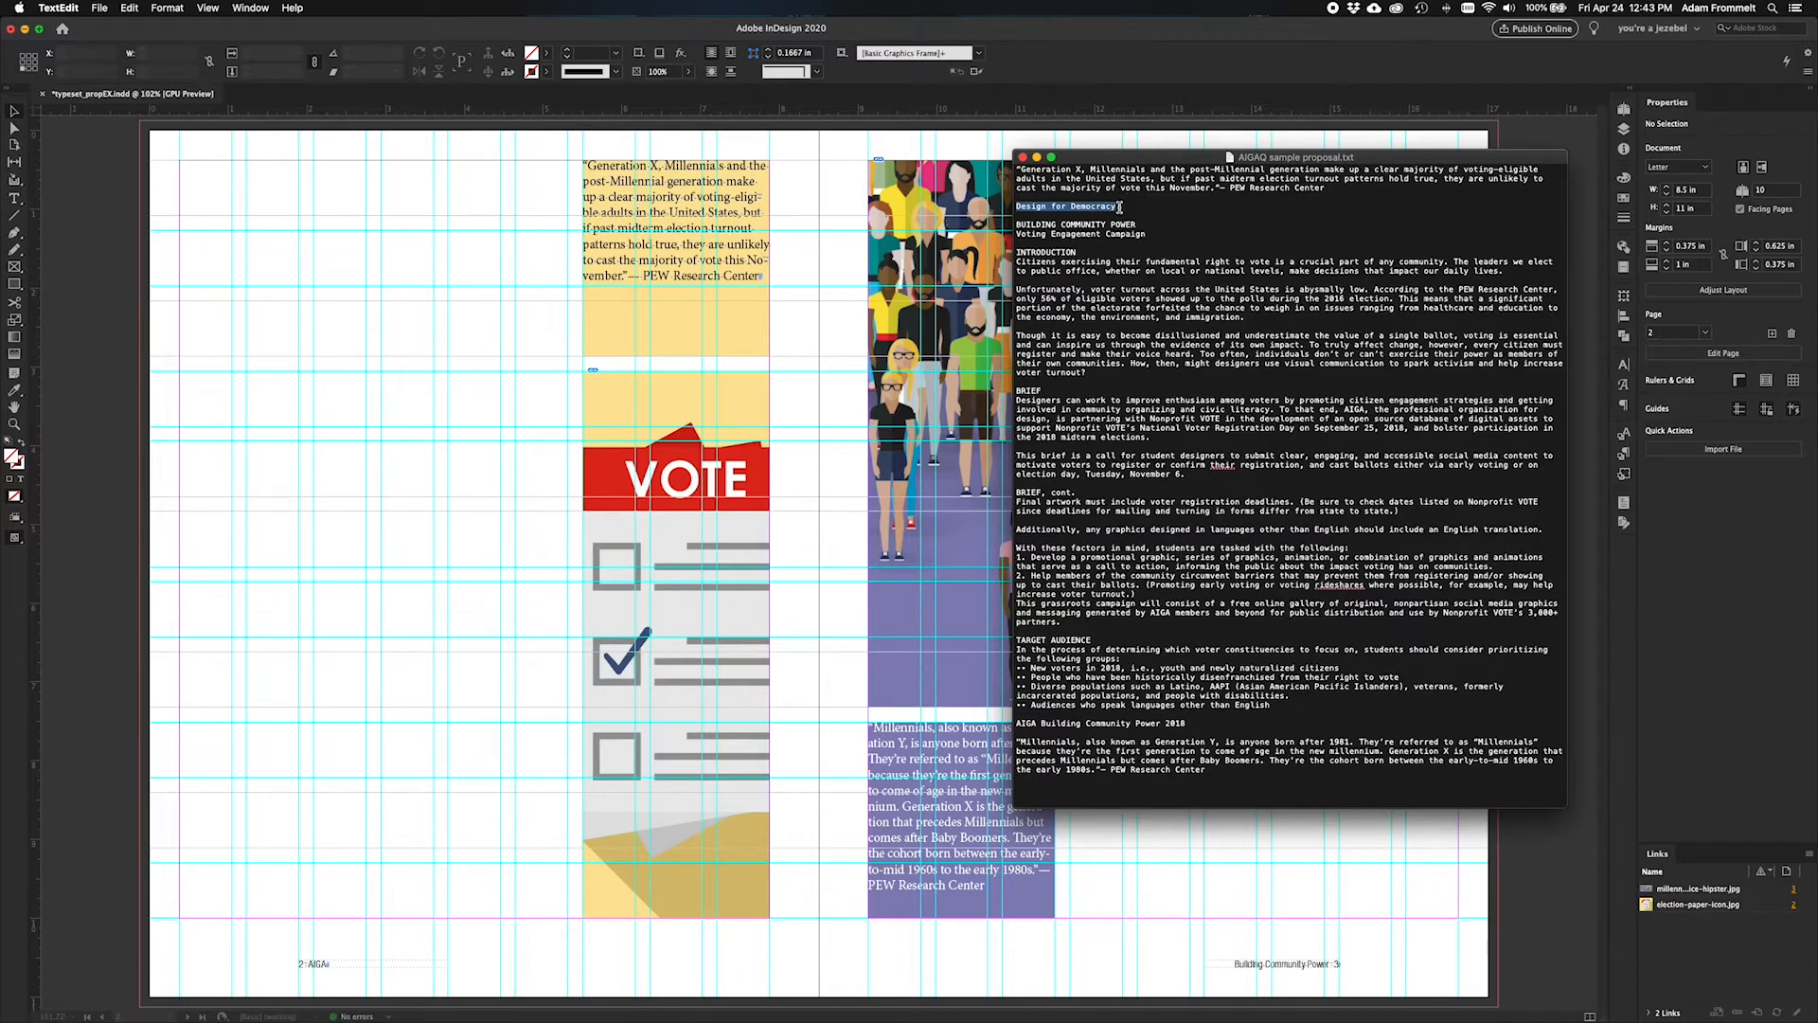
Step: Back in InDesign, paste the line into a new 4.9375 × 0.7045 in text frame at page 2's upper-left margin corner
{"action": "left_click", "coordinate": [333, 320]}
{"action": "key", "text": "t"}
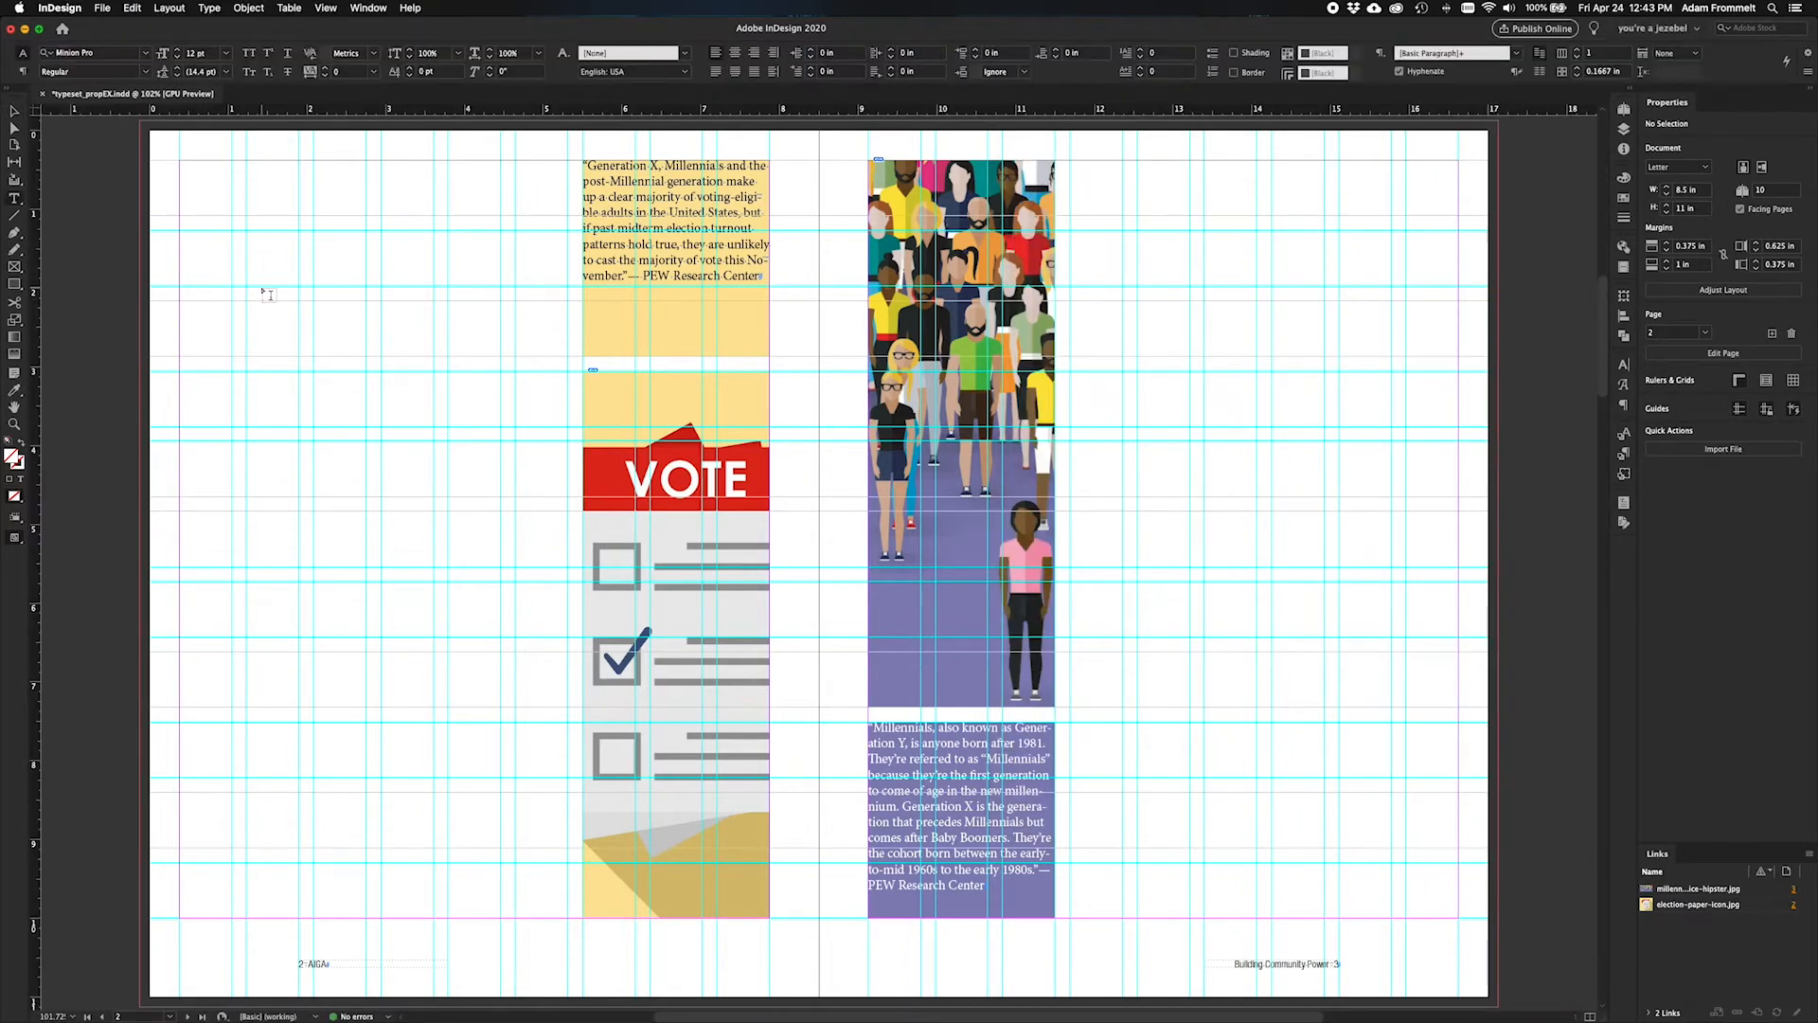
{"action": "left_click_drag", "start_coordinate": [180, 159], "coordinate": [572, 220]}
{"action": "key", "text": "super+v"}
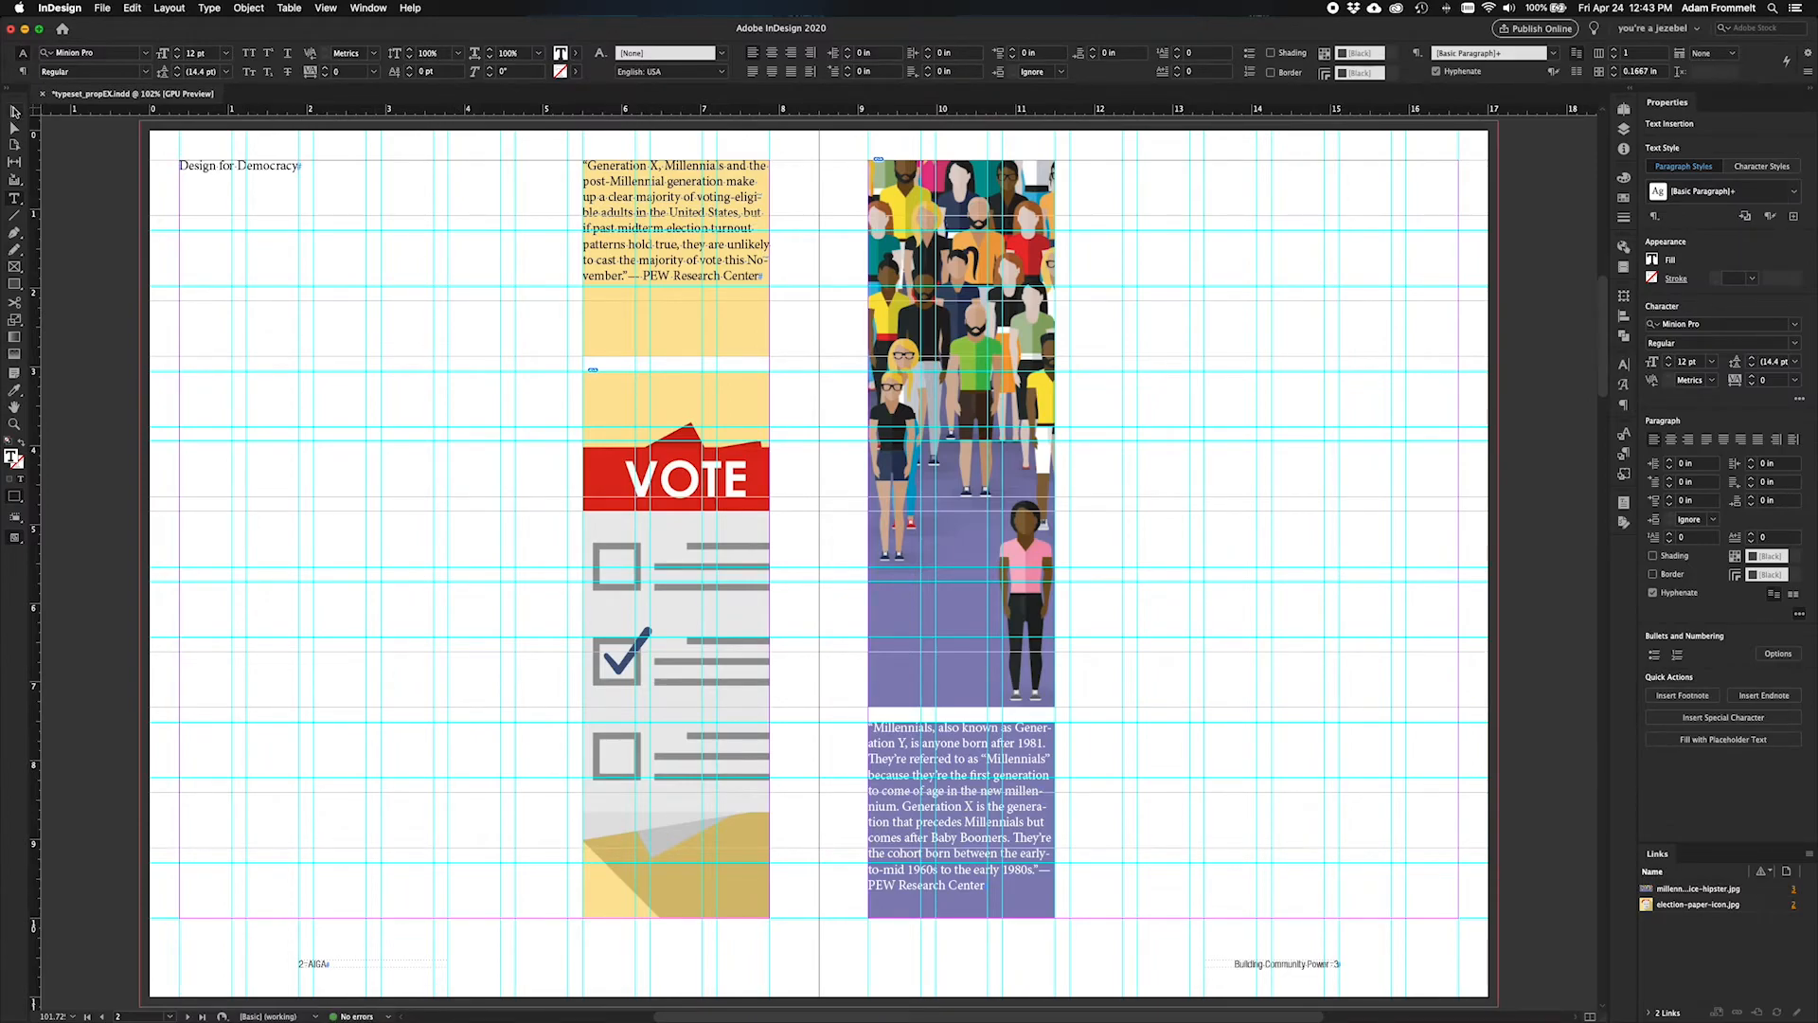
{"action": "left_click", "coordinate": [14, 111]}
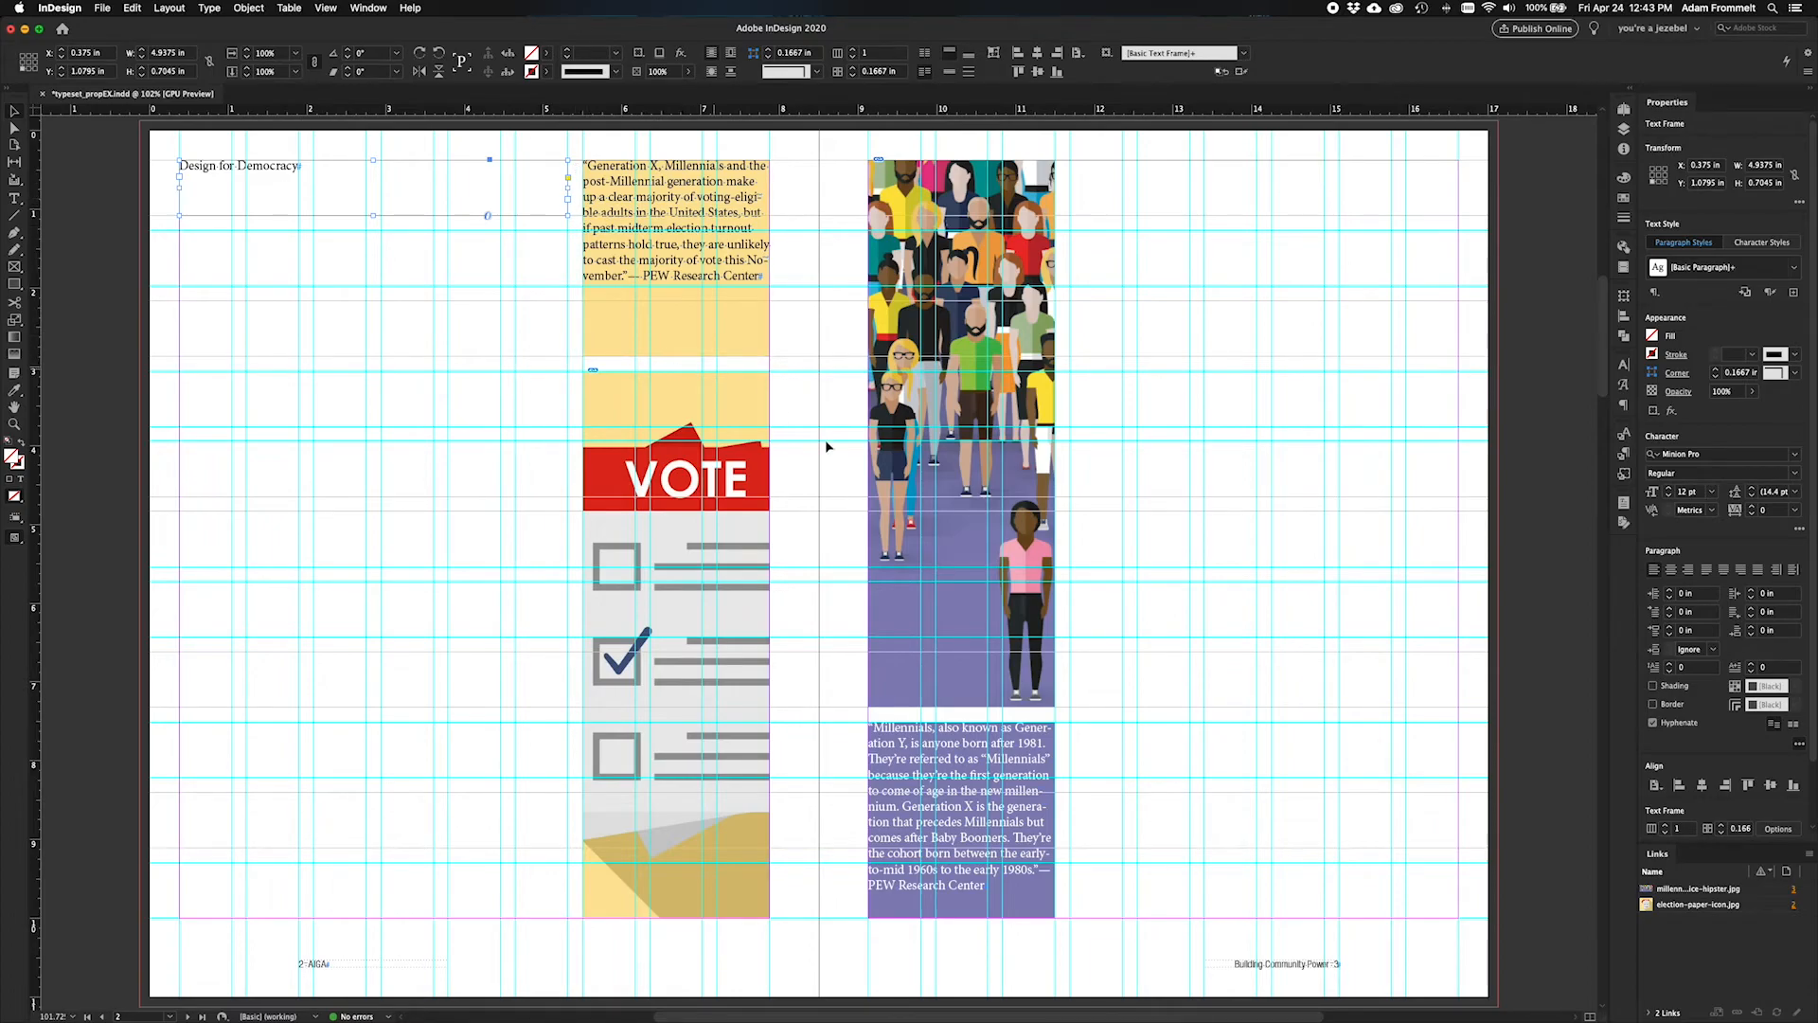
Step: Switch to AIGAQ sample proposal.txt and copy the two lines "BUILDING COMMUNITY POWER" and "Voting Engagement Campaign"
{"action": "key", "text": "ctrl+Up"}
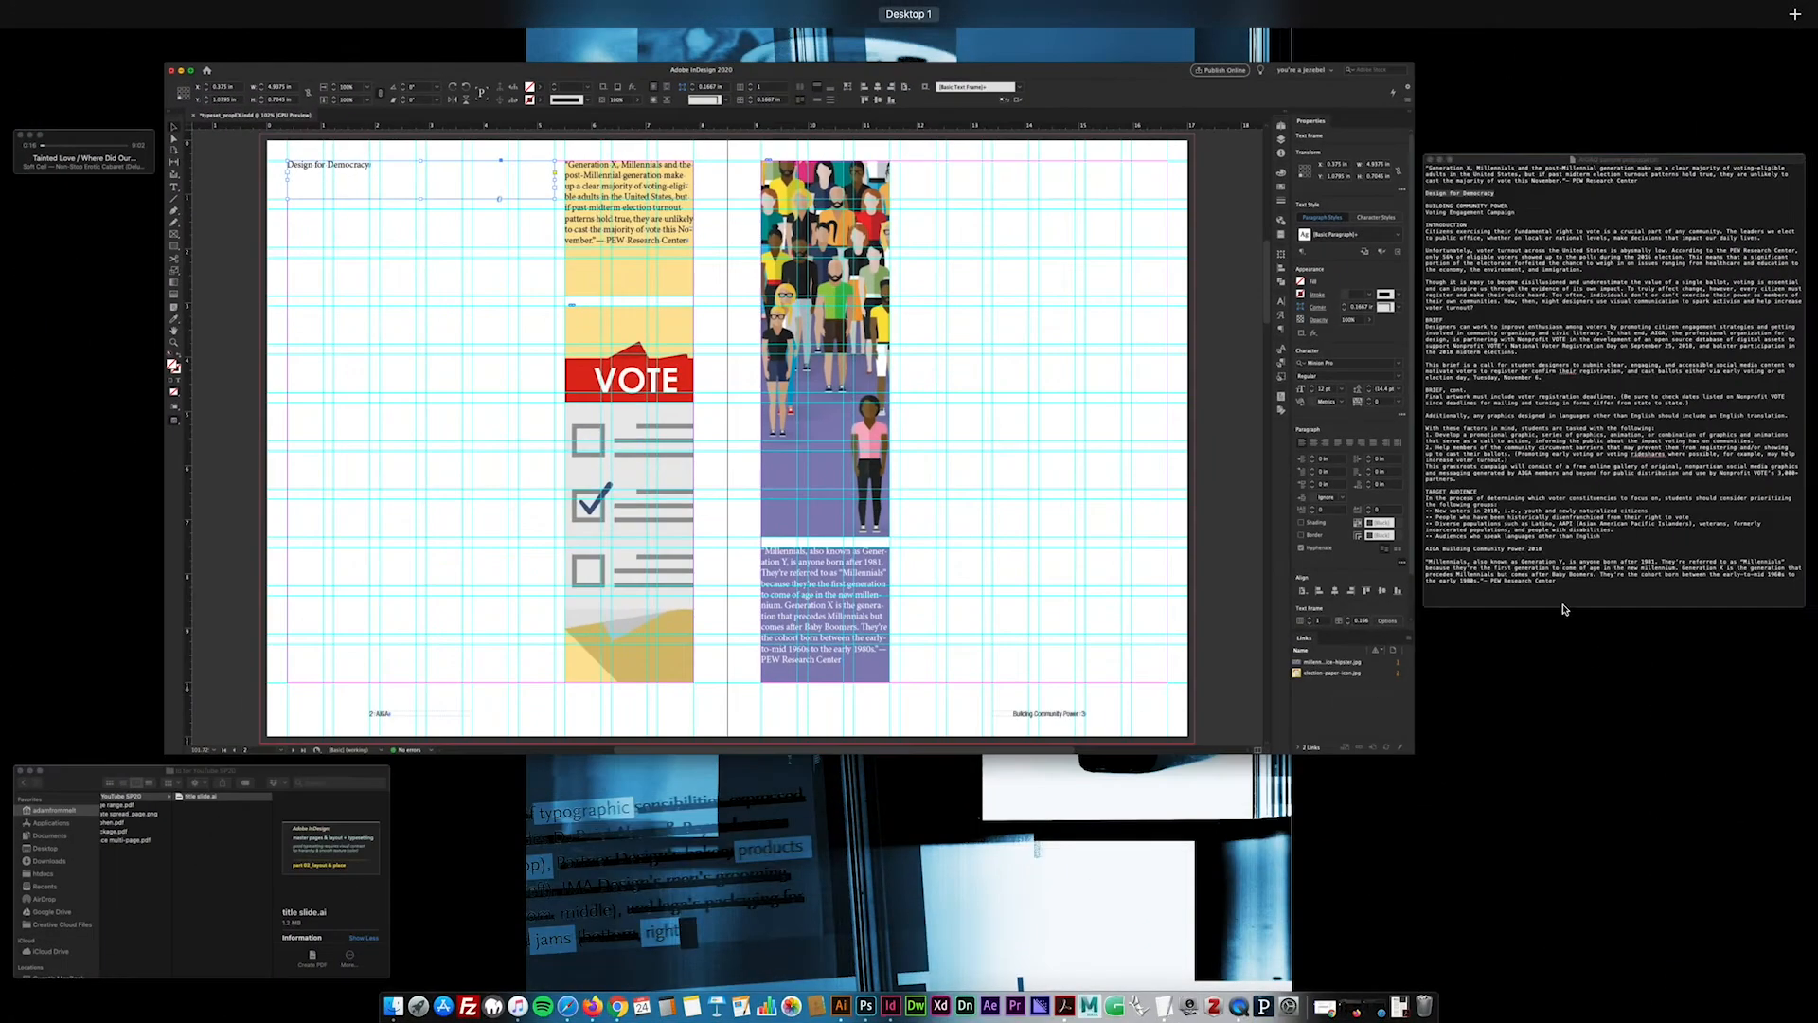
{"action": "left_click", "coordinate": [1600, 568]}
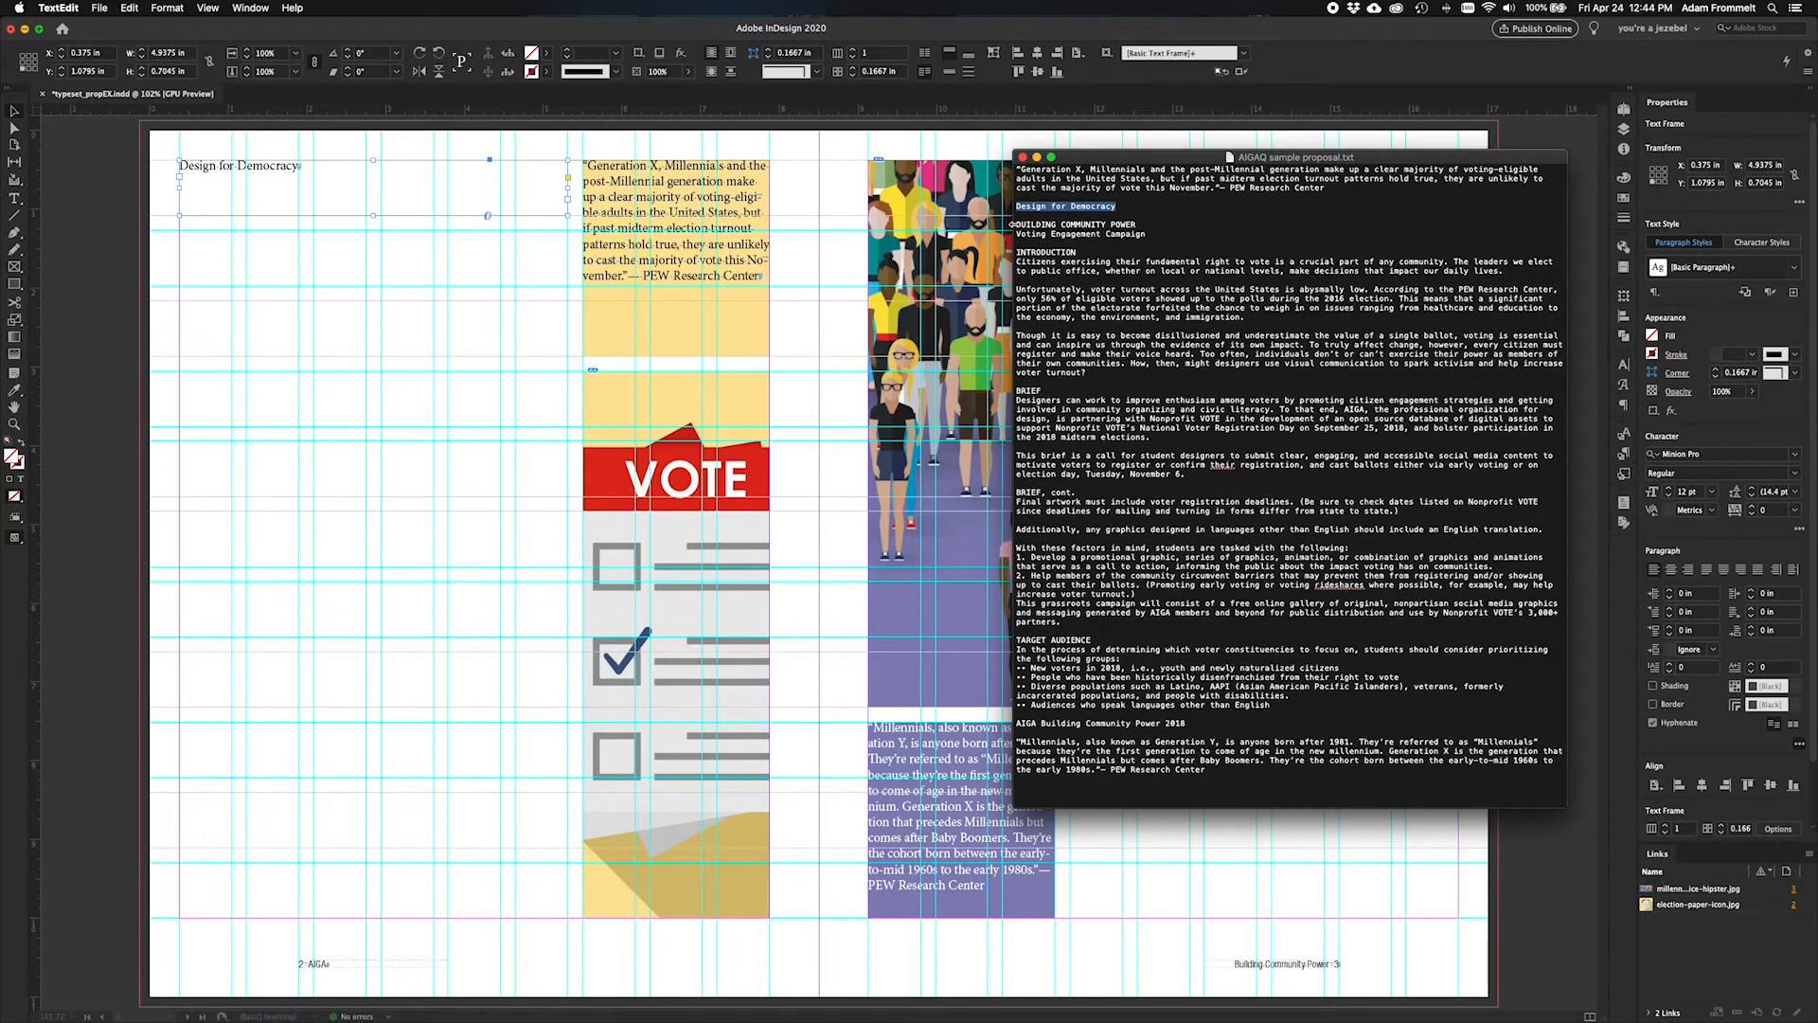
{"action": "left_click_drag", "start_coordinate": [1017, 222], "coordinate": [1147, 231]}
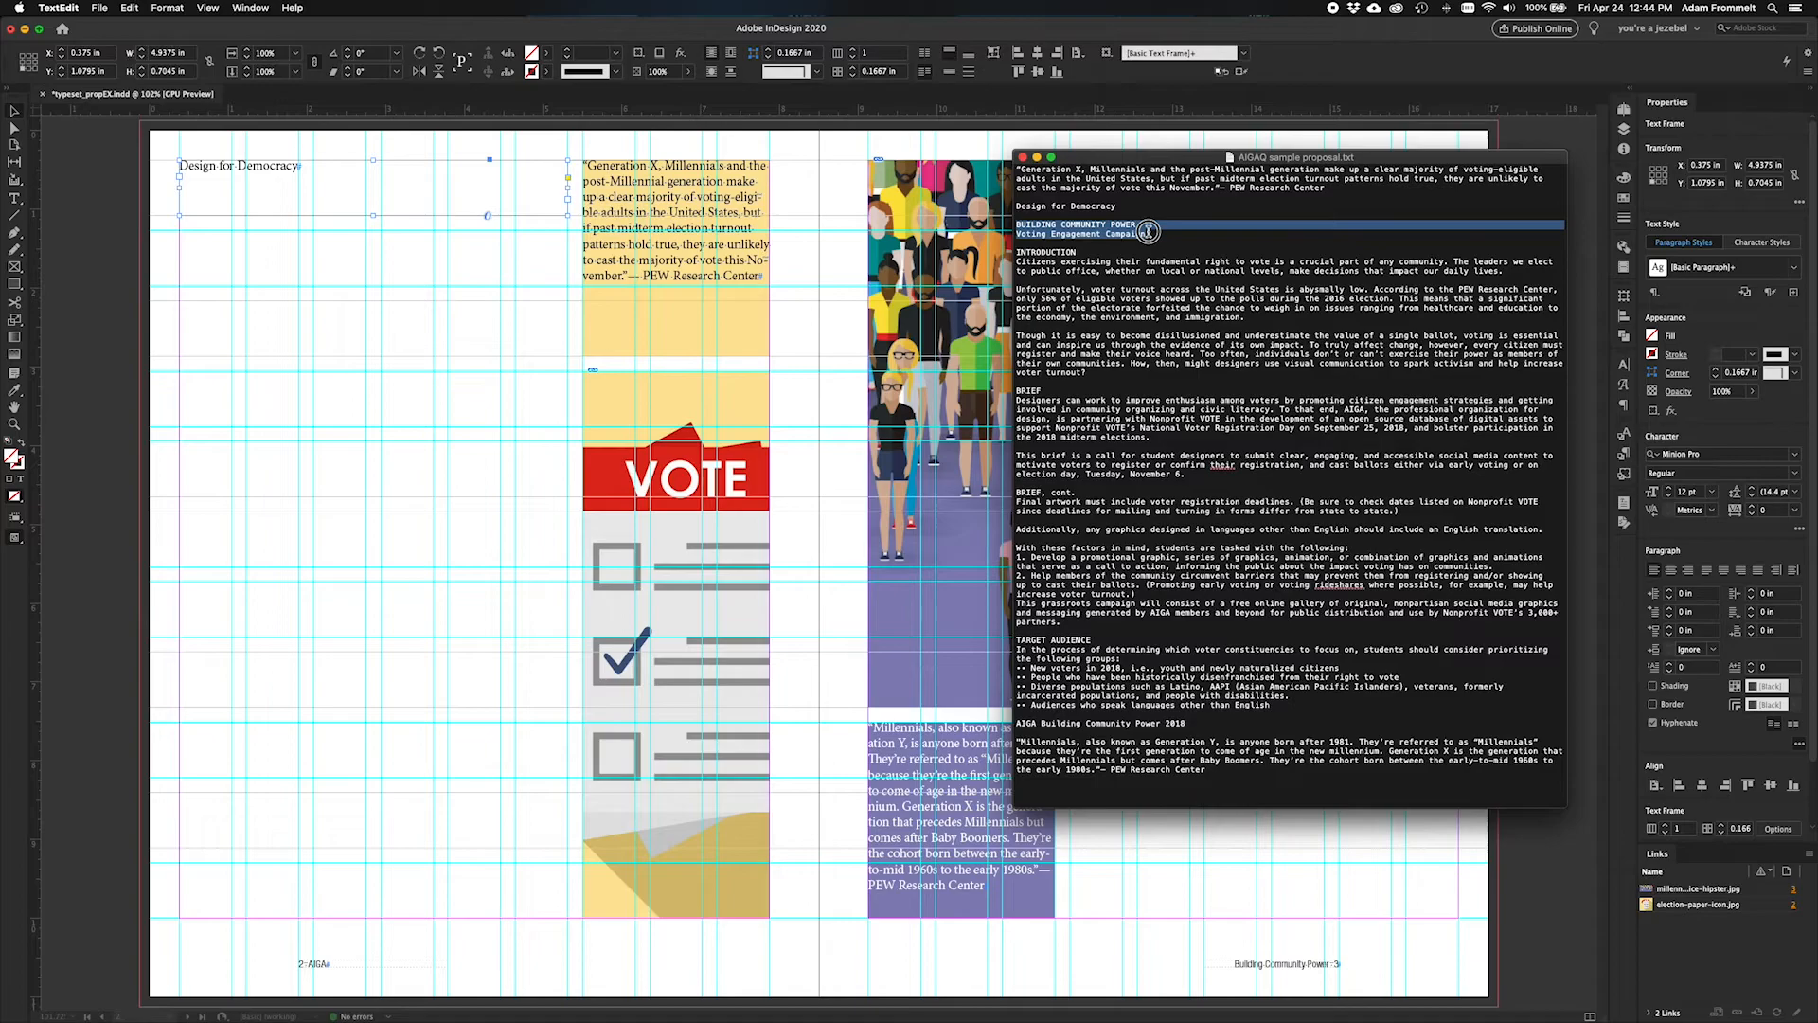
{"action": "key", "text": "cmd+c"}
Step: Back in InDesign, paste the two title lines into a new 4.9375 × 1.253 in text frame below "Design for Democracy" on page 2
{"action": "left_click", "coordinate": [284, 280]}
{"action": "left_click", "coordinate": [202, 262]}
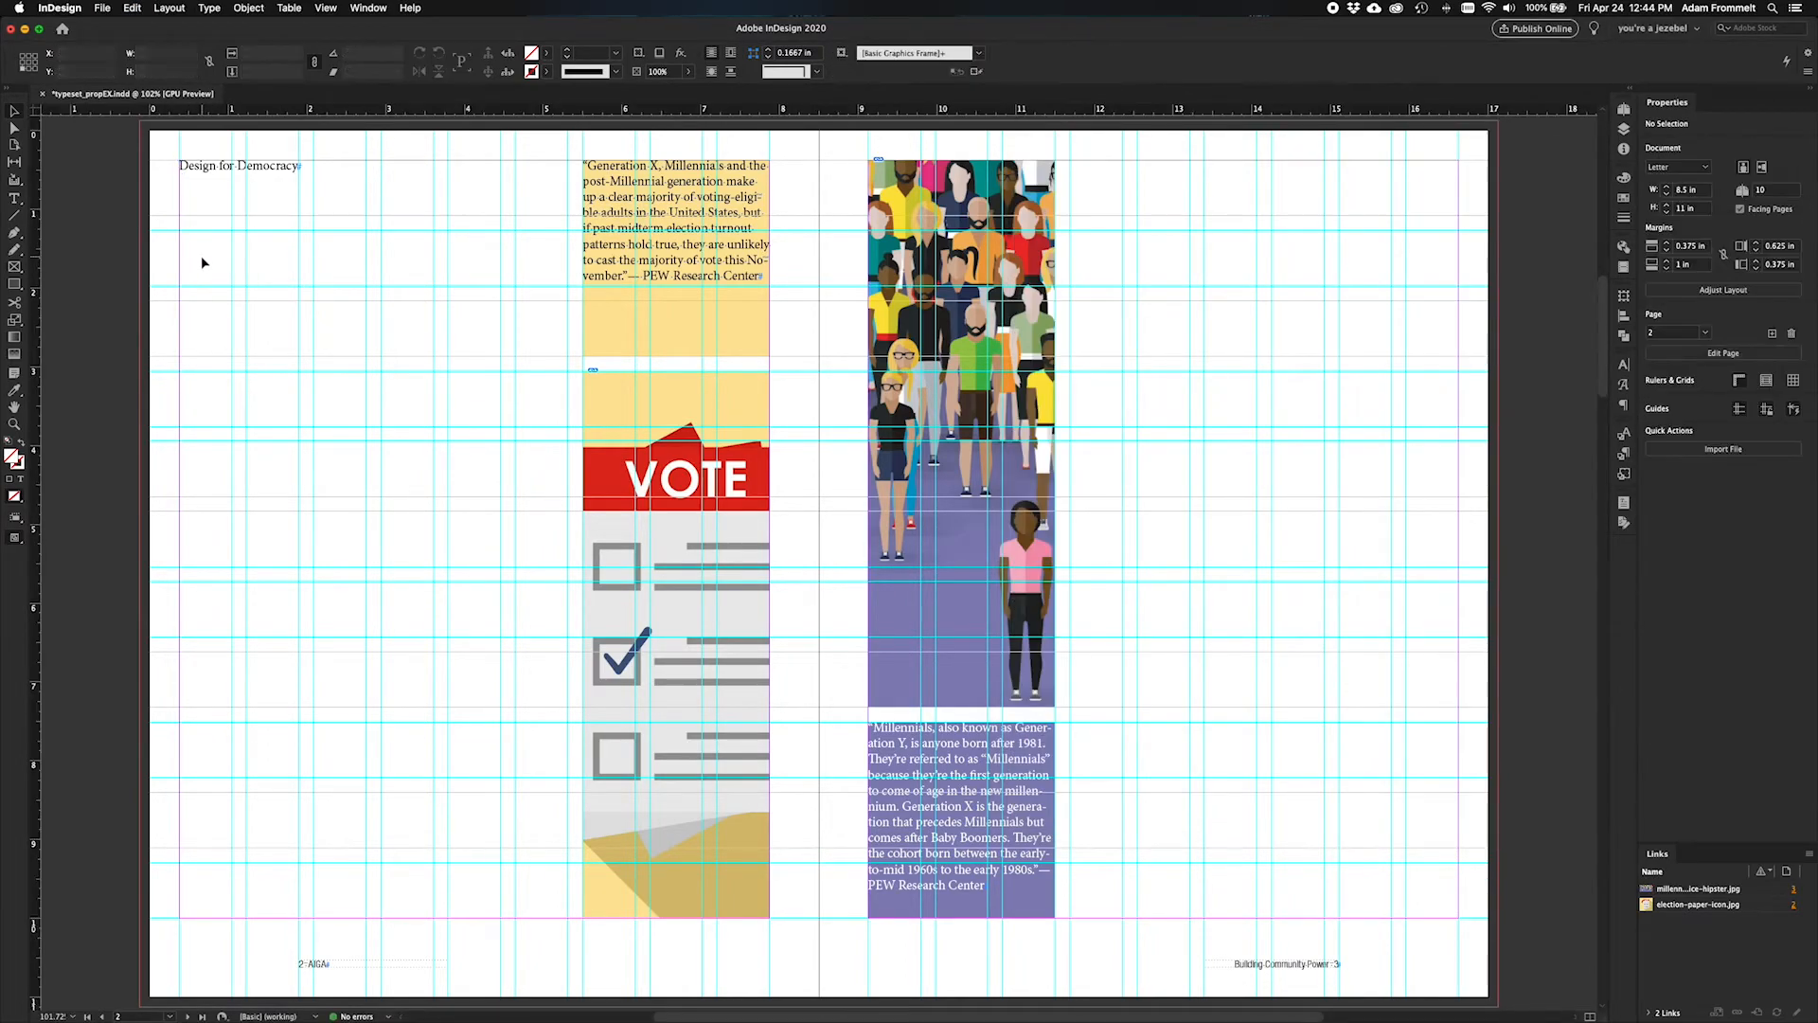
{"action": "key", "text": "t"}
{"action": "left_click_drag", "start_coordinate": [180, 231], "coordinate": [568, 329]}
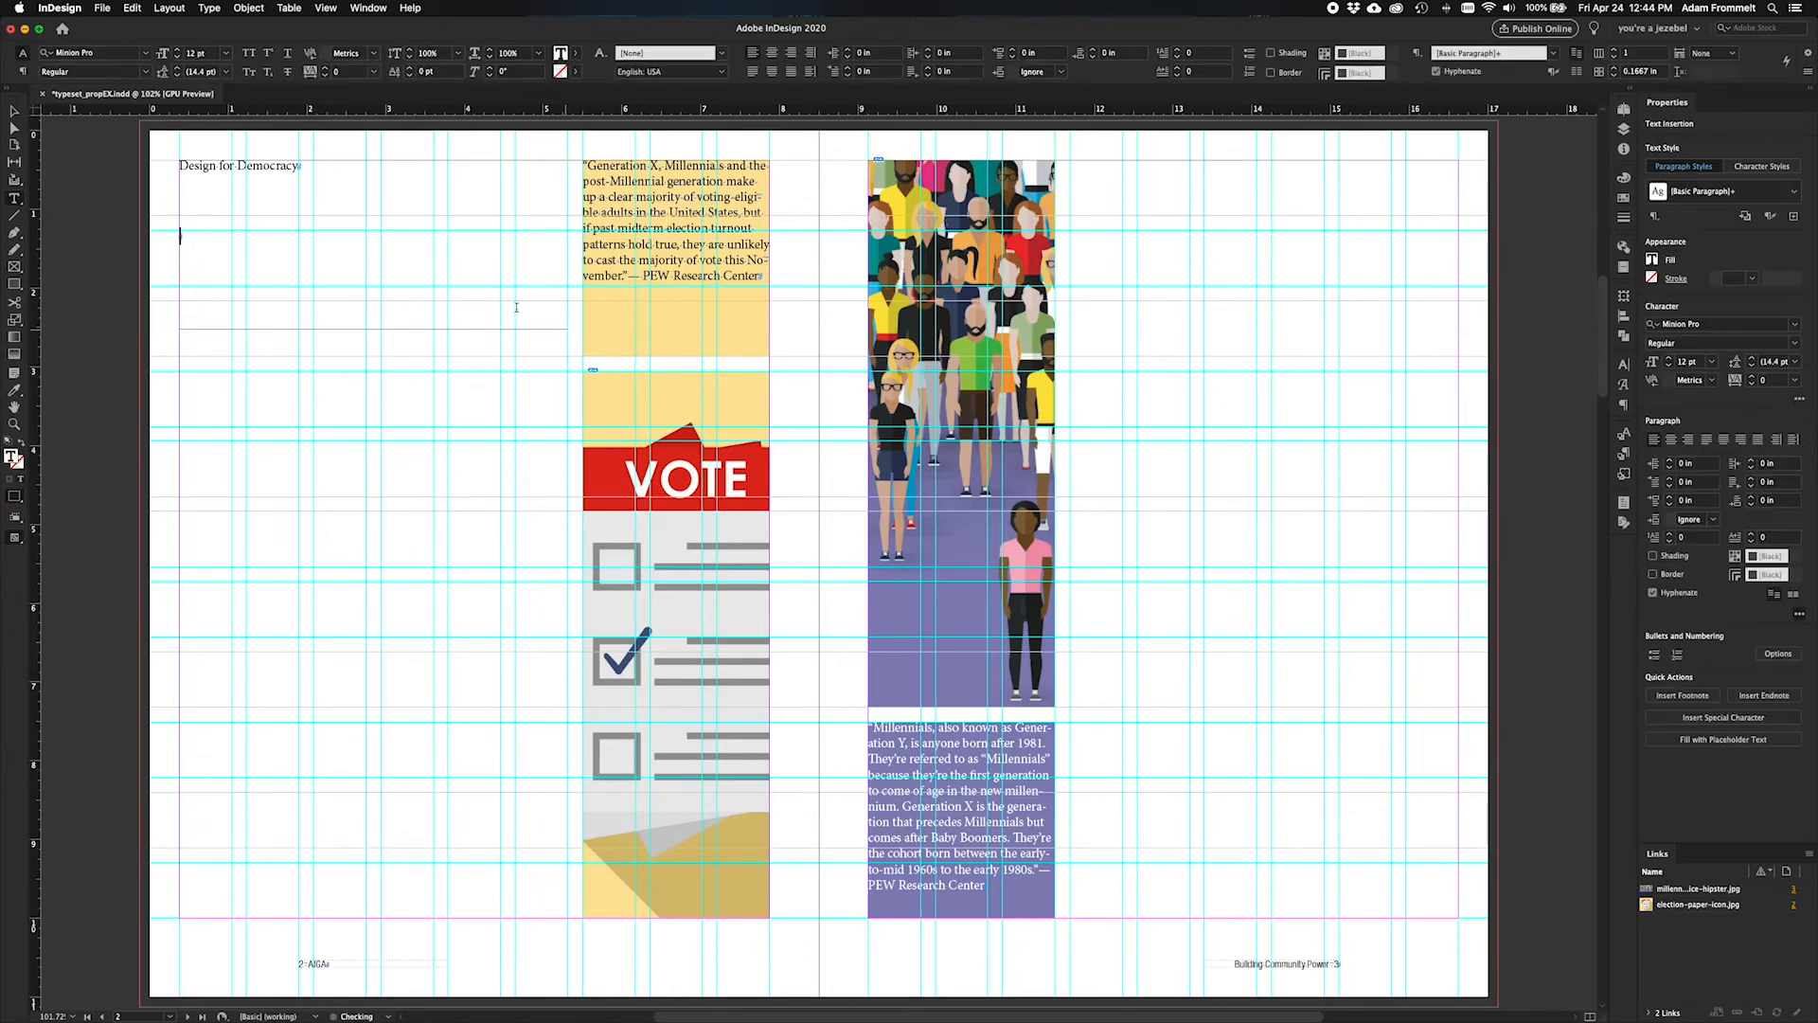
{"action": "key", "text": "super+v"}
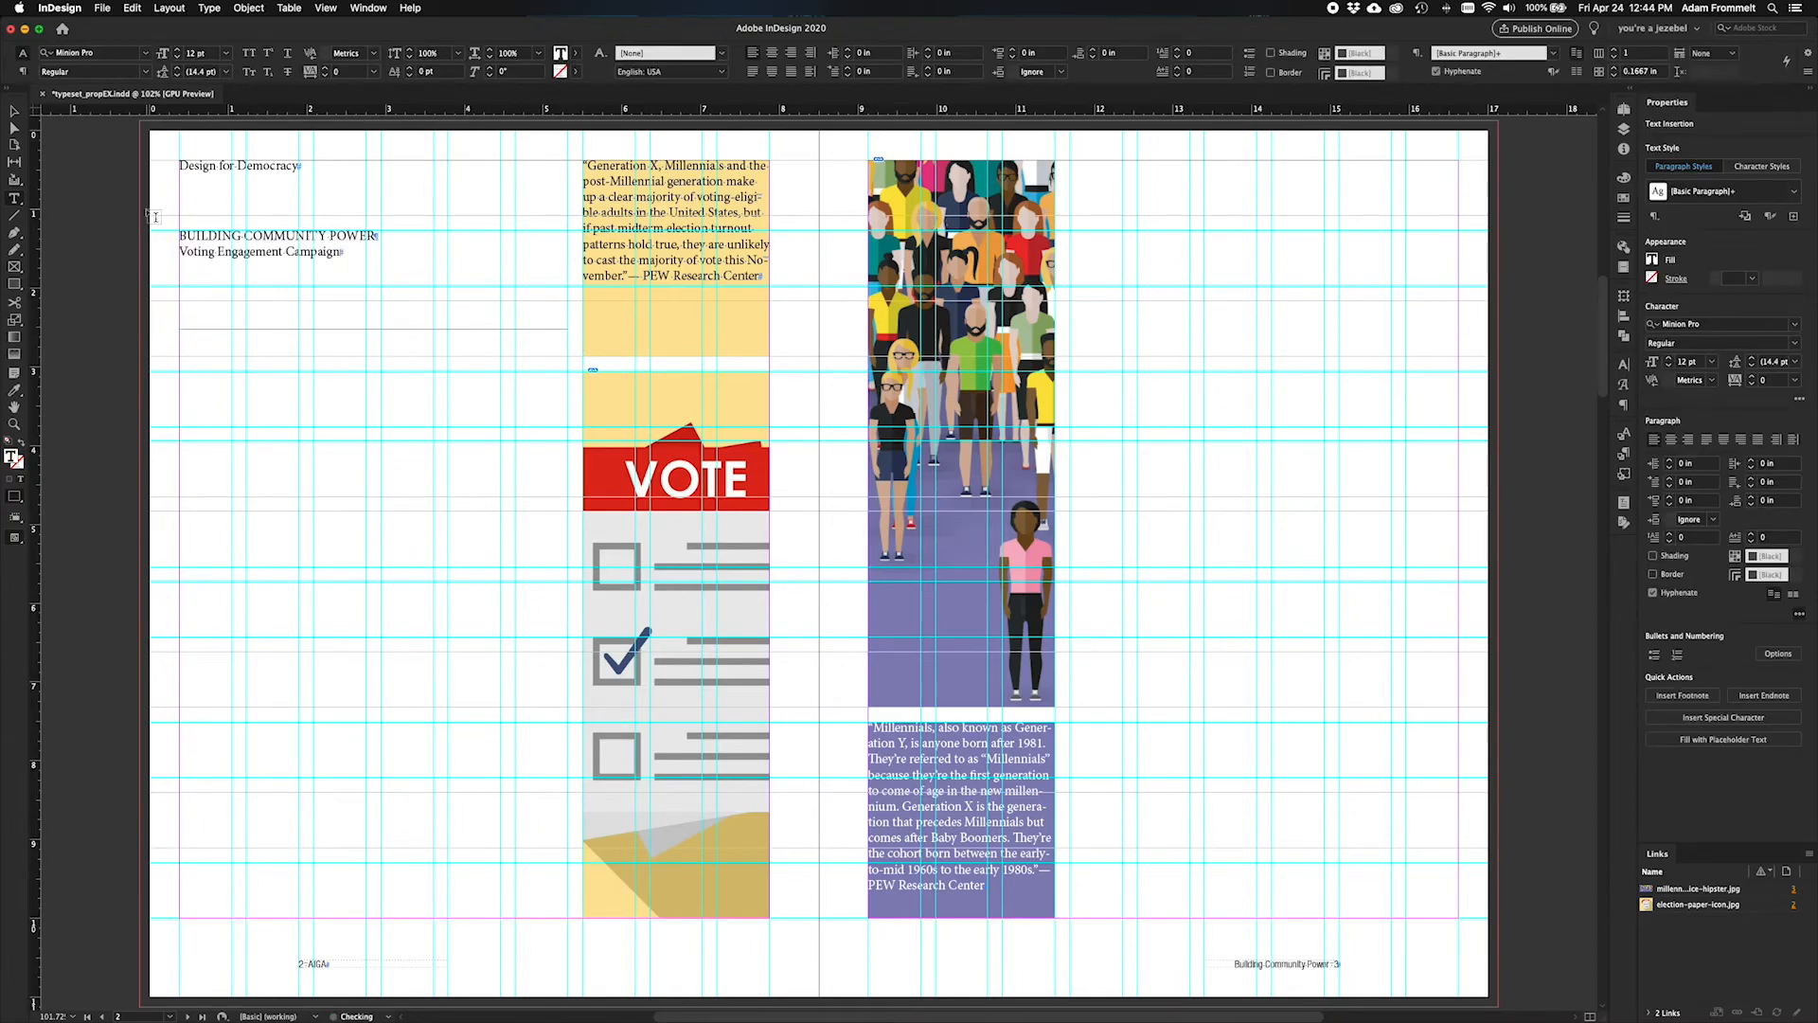
Step: Change the case of the text in the "BUILDING COMMUNITY POWER" frame to Title Case
{"action": "left_click", "coordinate": [14, 111]}
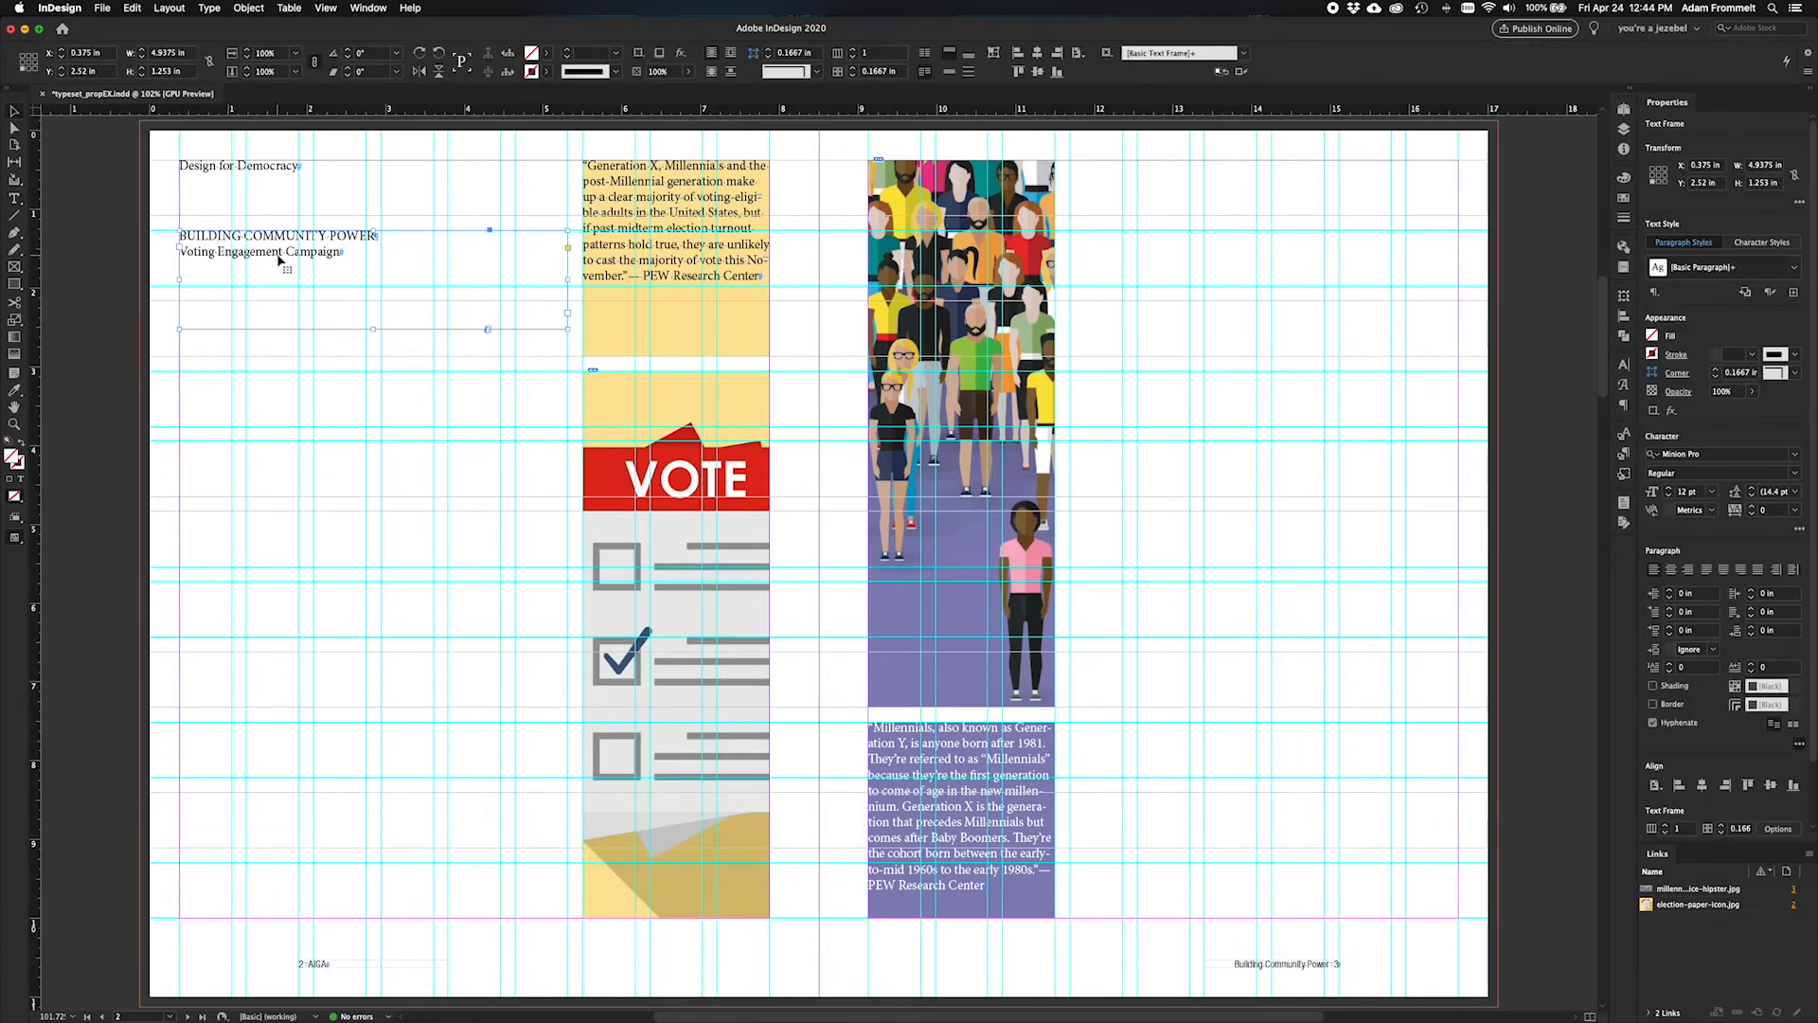
{"action": "left_click", "coordinate": [210, 8]}
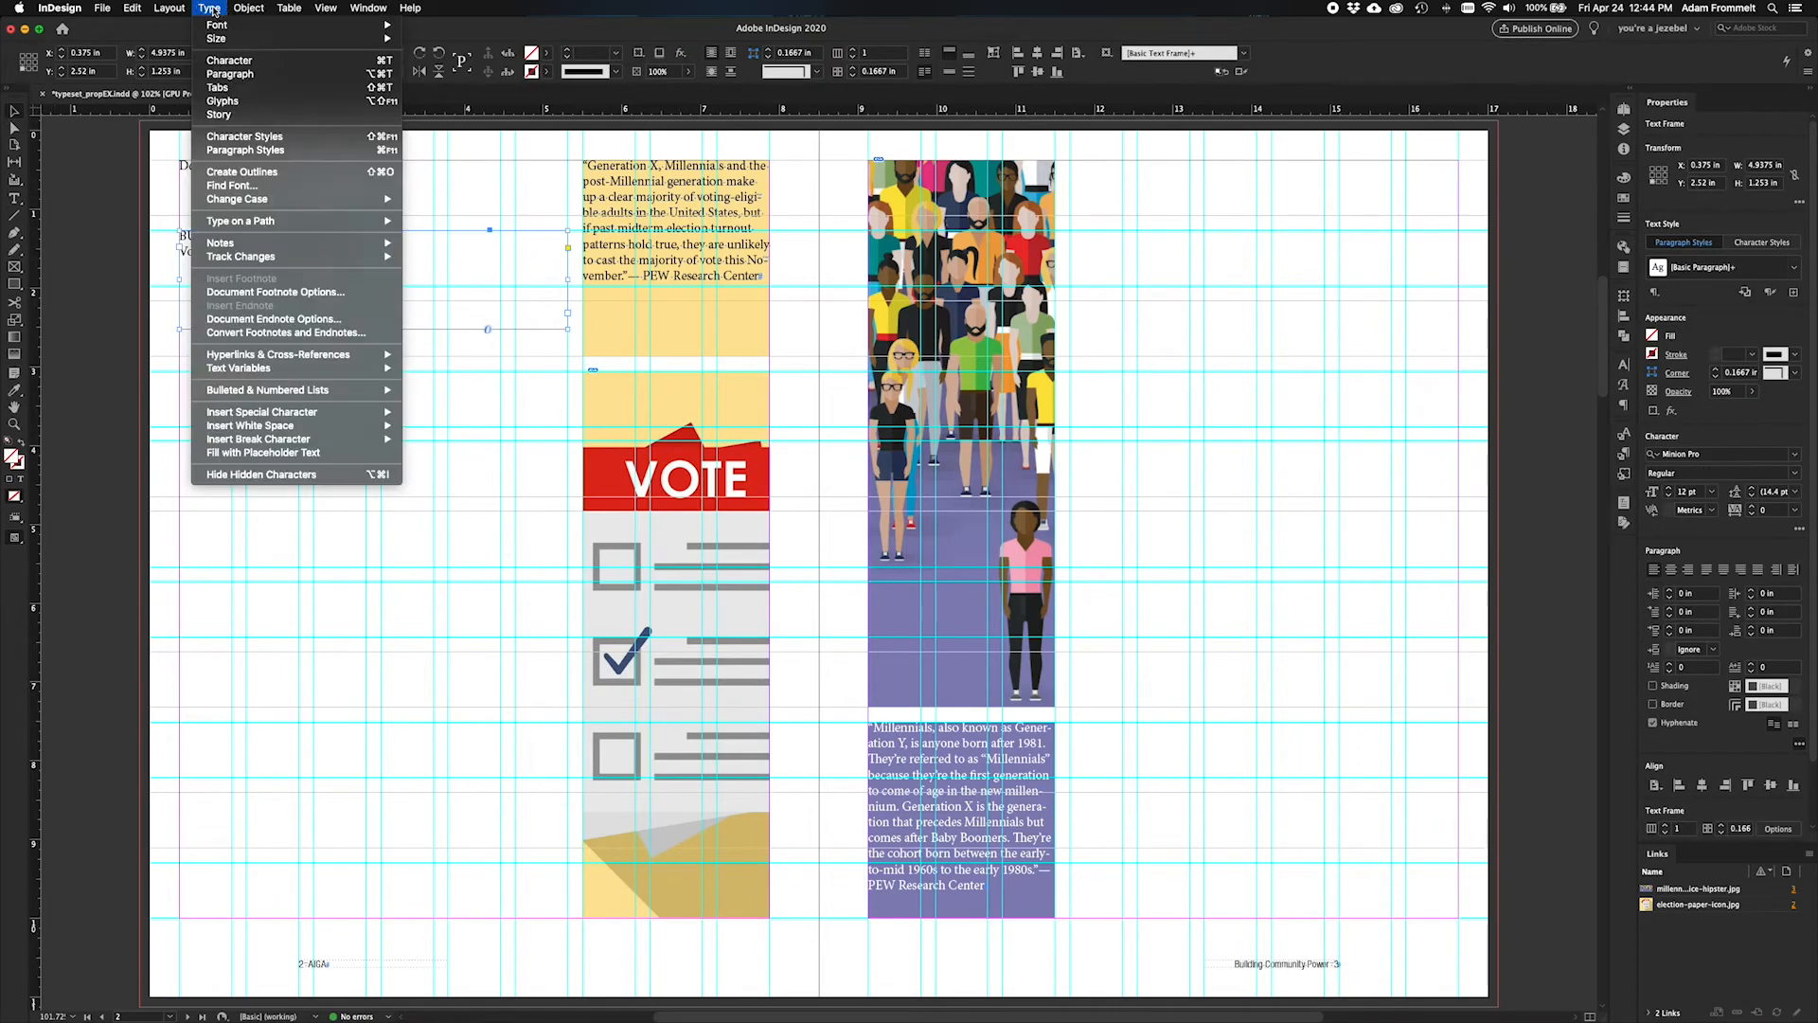
{"action": "mouse_move", "coordinate": [282, 206]}
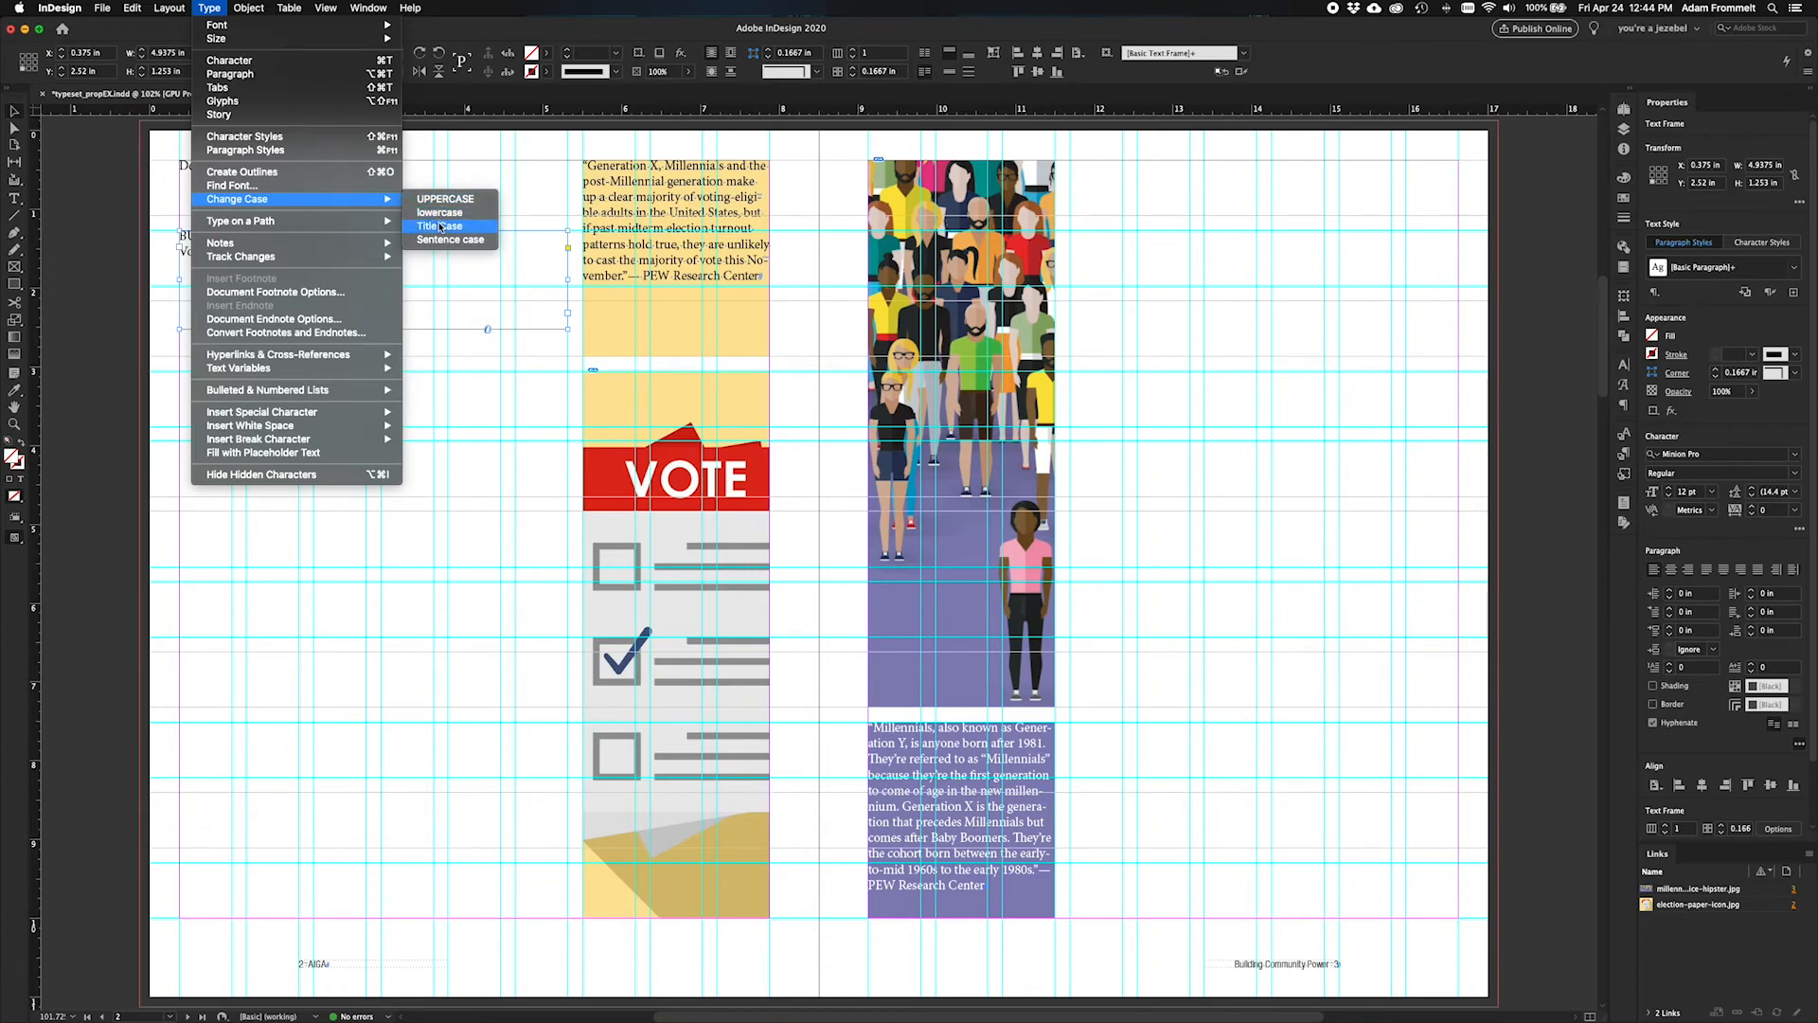
{"action": "left_click", "coordinate": [448, 227]}
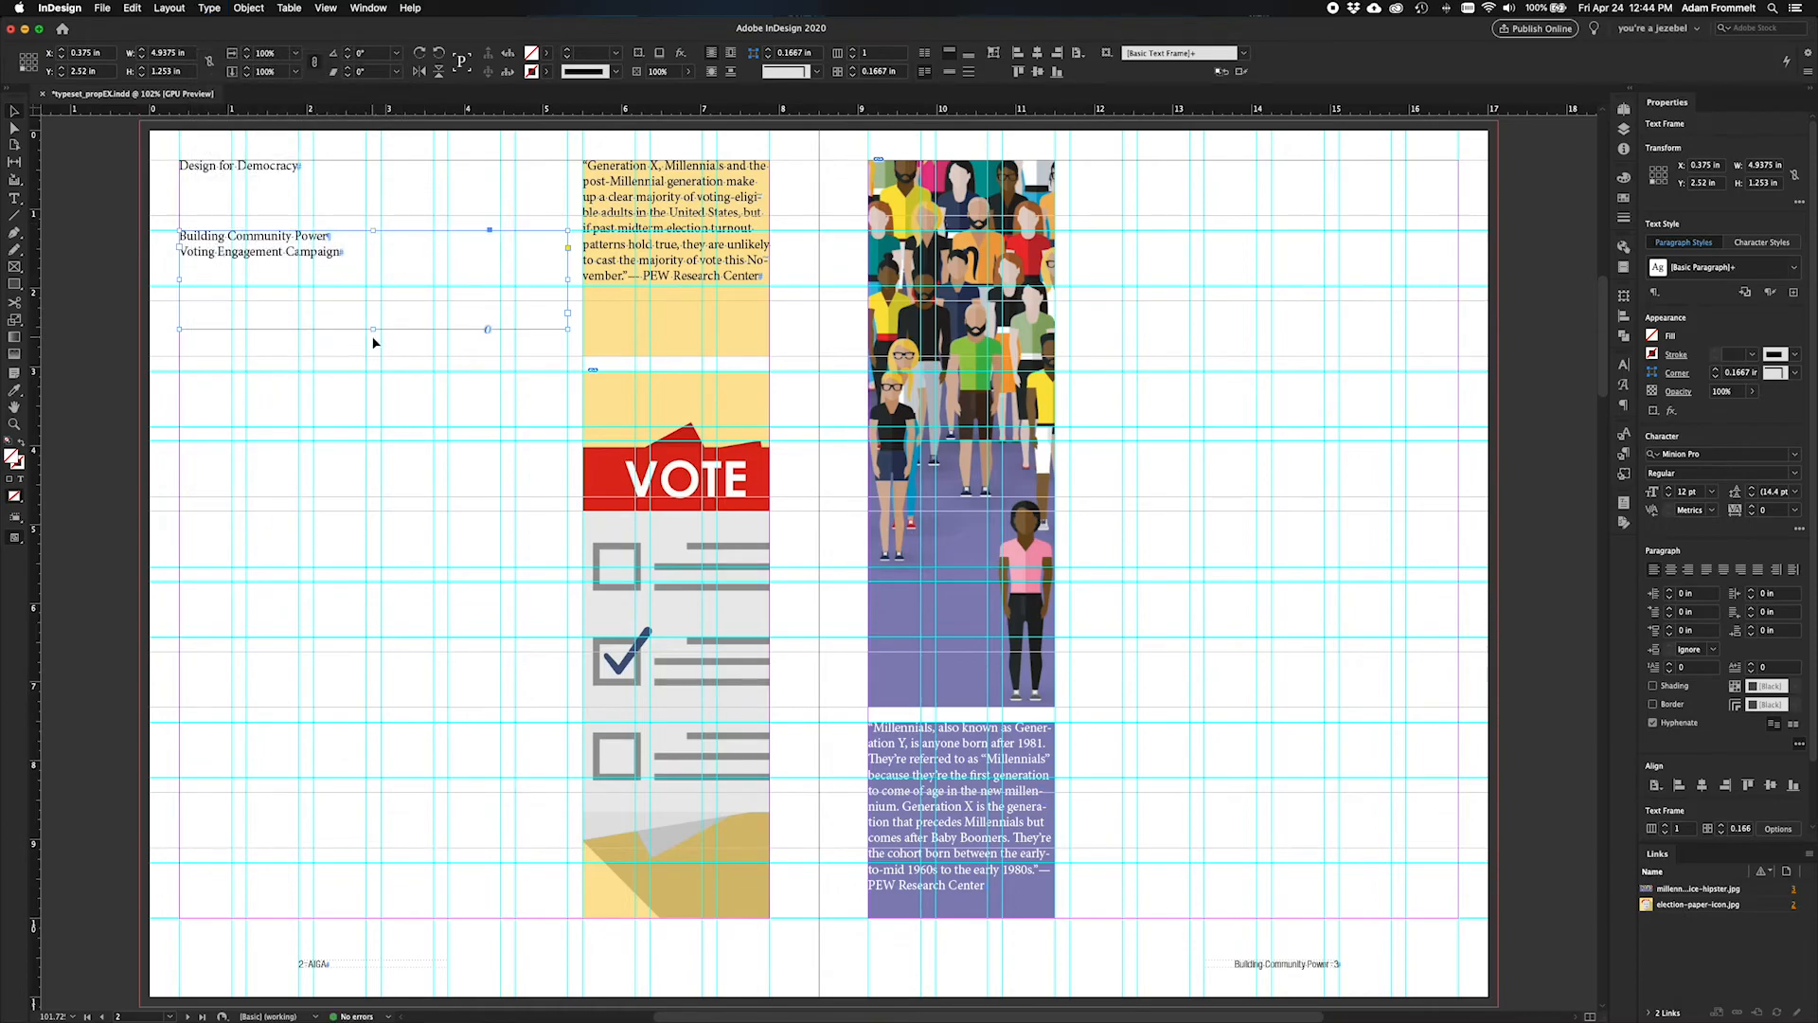
{"action": "left_click", "coordinate": [378, 369]}
Step: Switch to AIGAQ sample proposal.txt and copy the text from the INTRODUCTION heading through the BRIEF paragraph ending "Tuesday, November 6."
{"action": "mouse_move", "coordinate": [1817, 1022]}
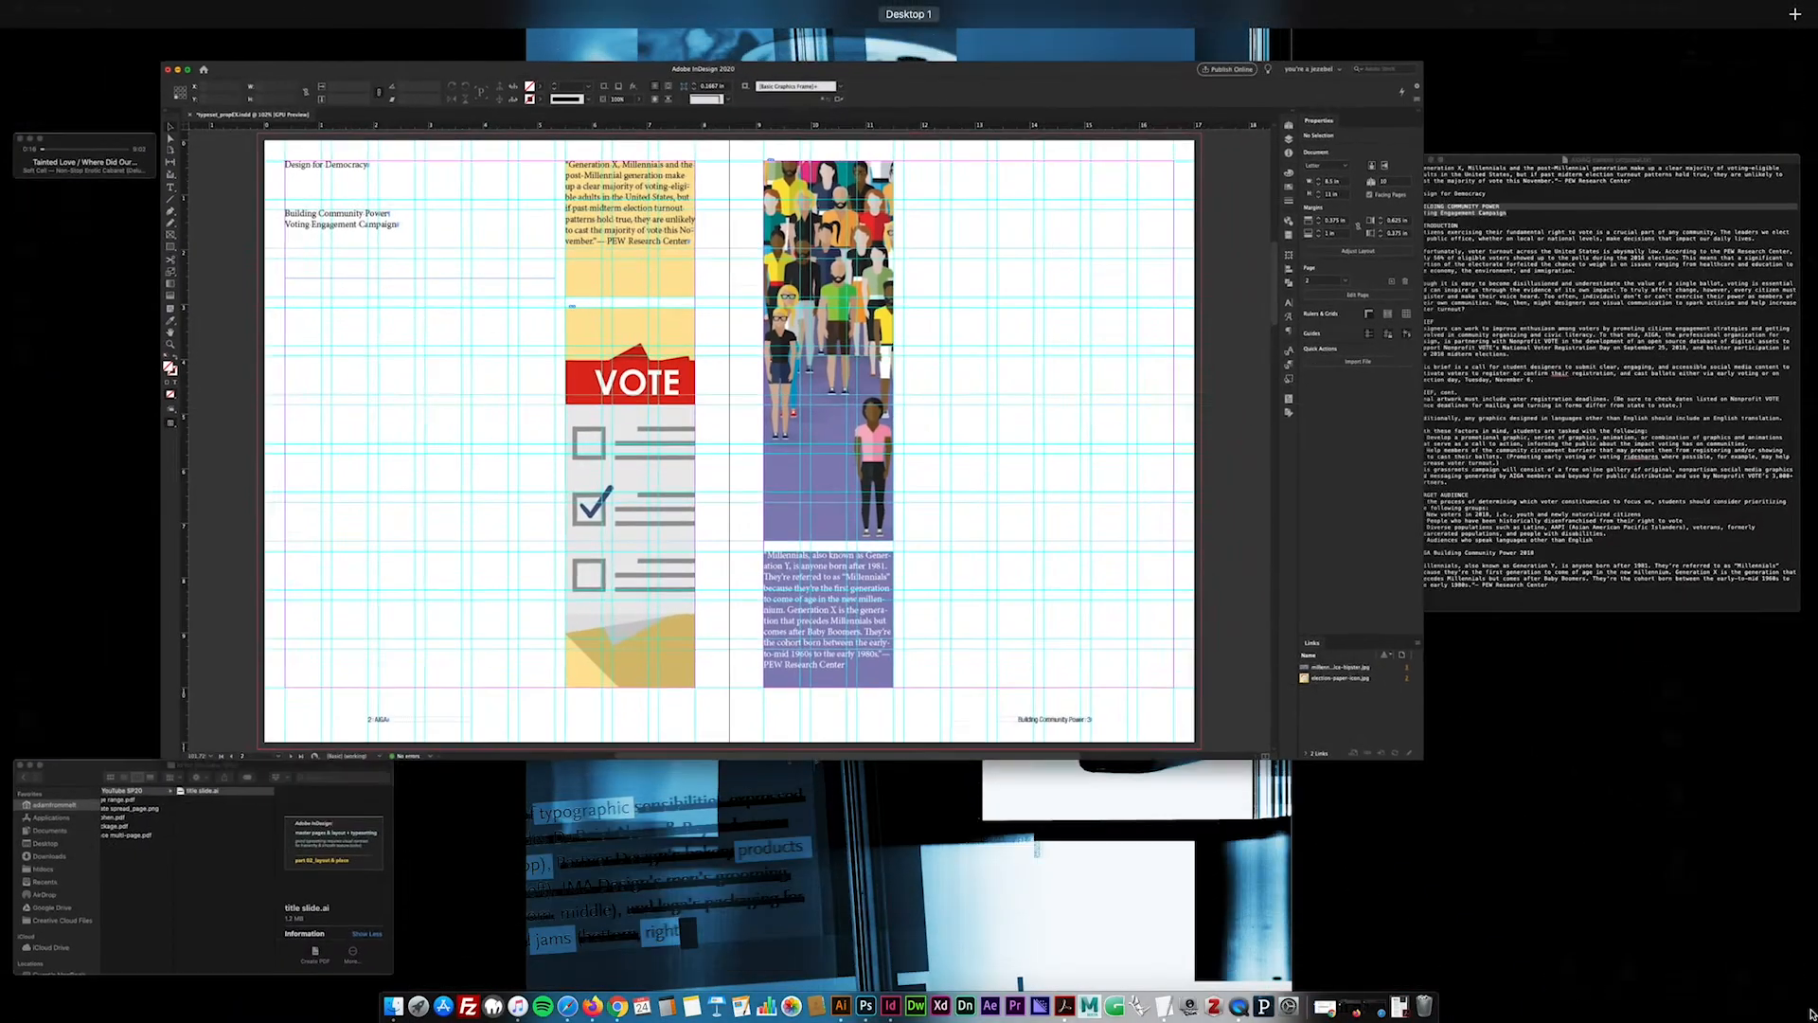
{"action": "left_click", "coordinate": [1515, 455]}
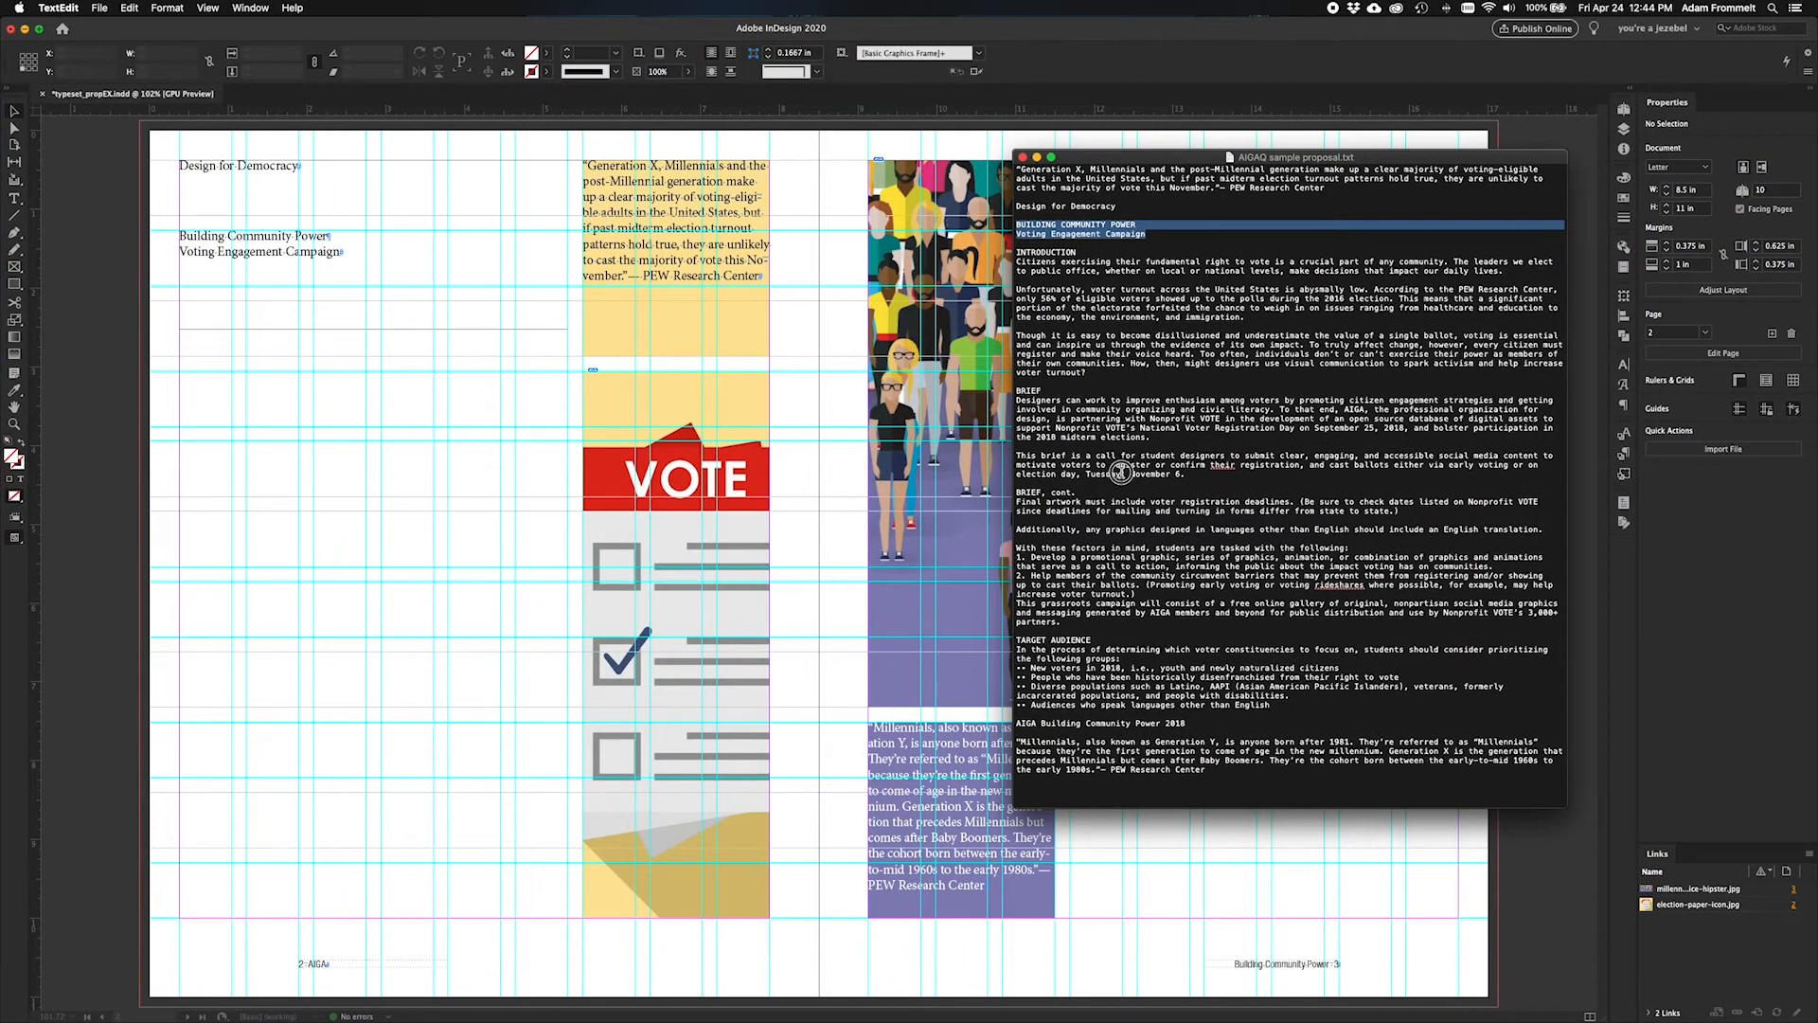
{"action": "left_click_drag", "start_coordinate": [1199, 473], "coordinate": [1013, 253]}
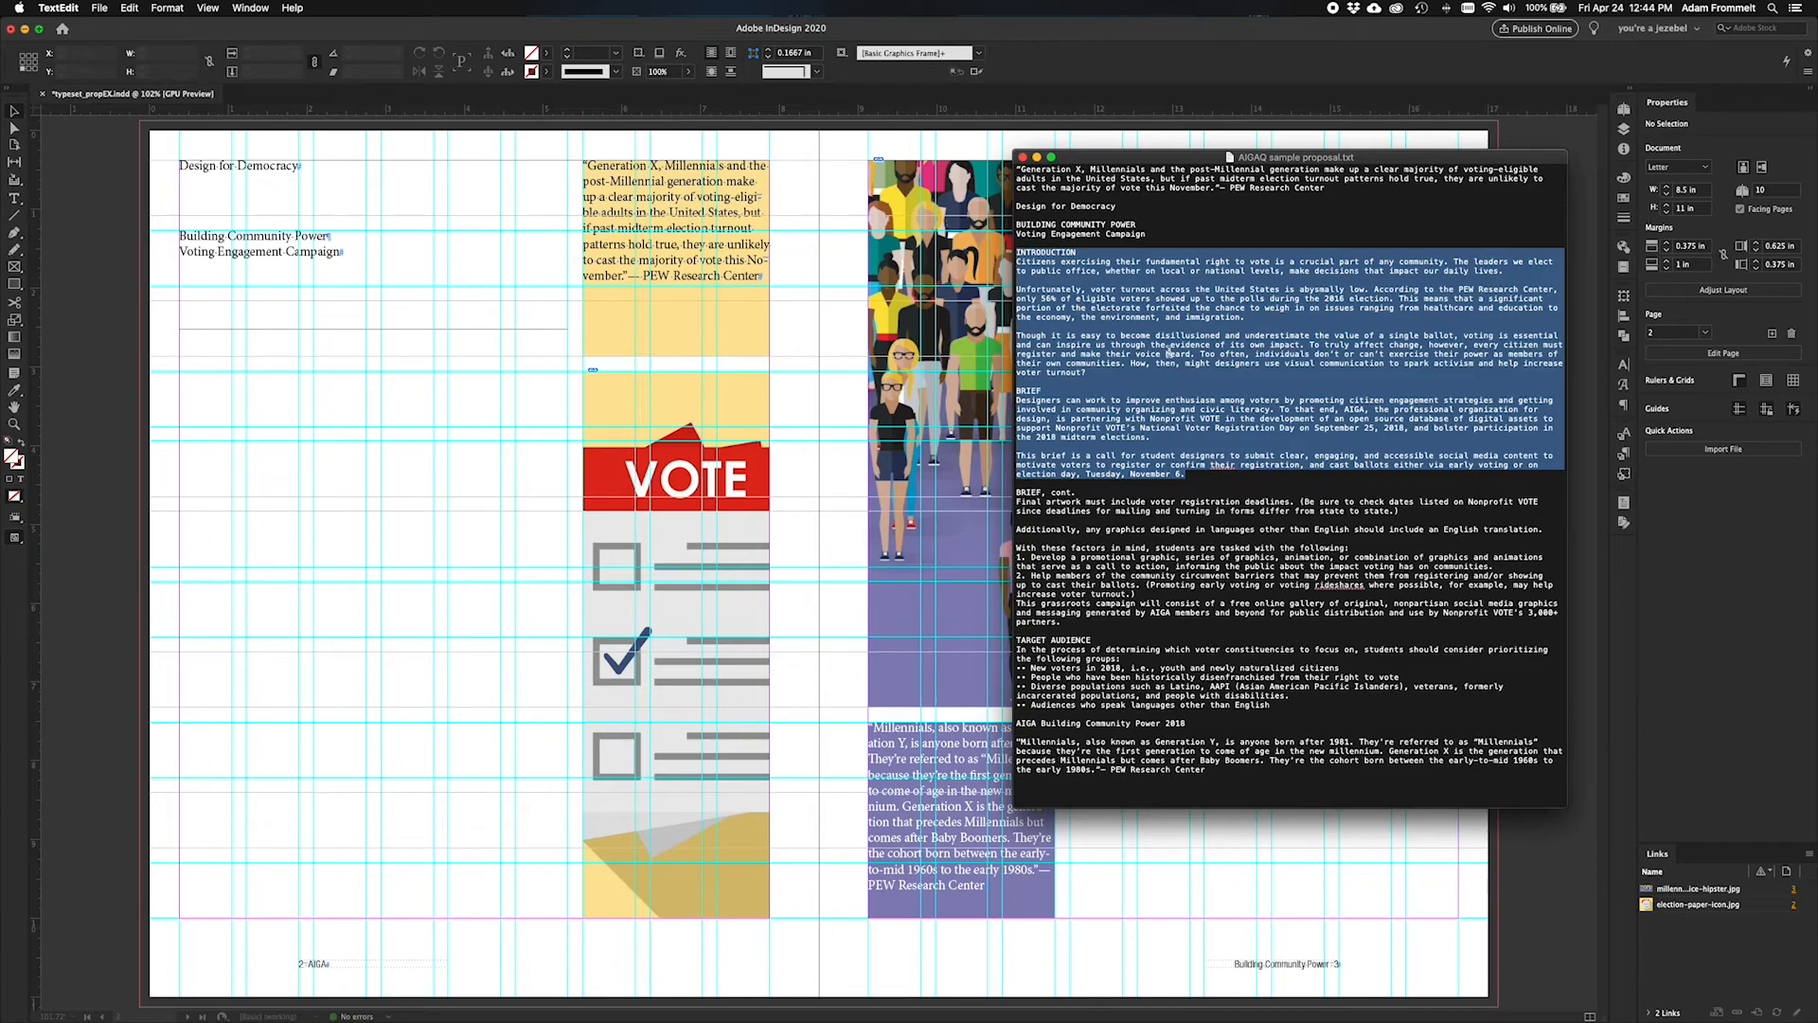
{"action": "key", "text": "super+v"}
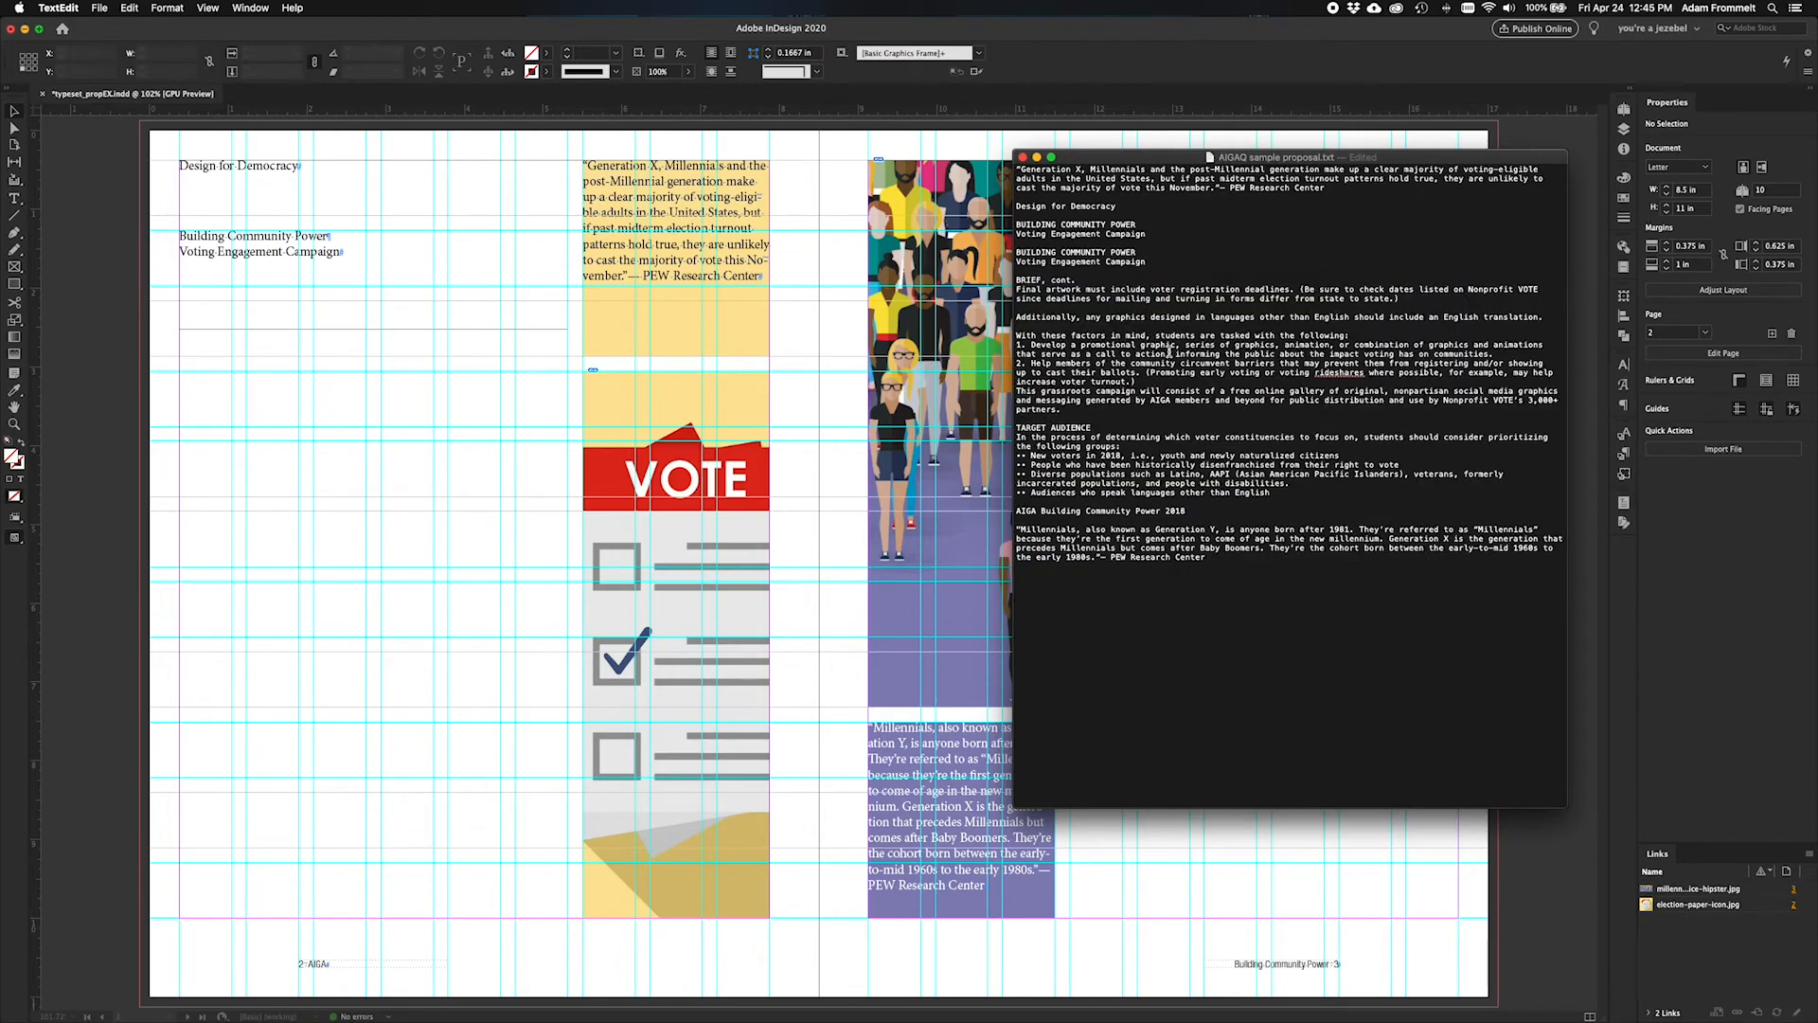
{"action": "key", "text": "super+z"}
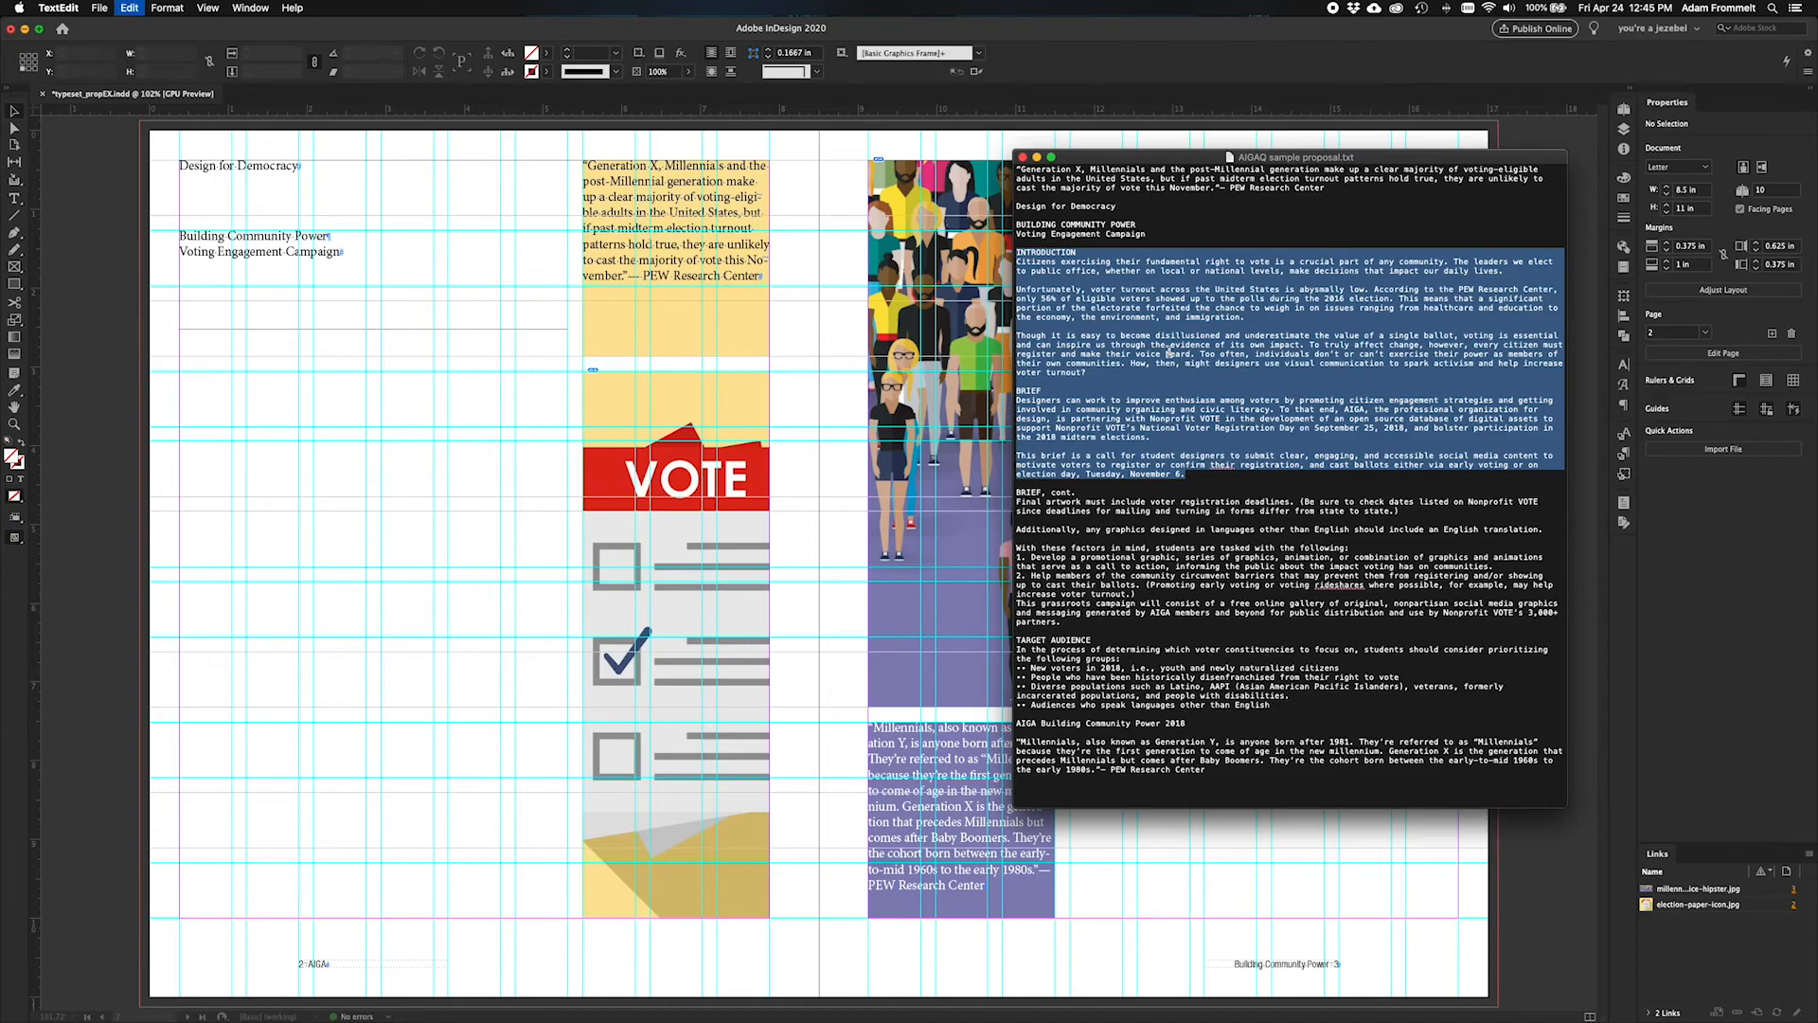
Step: Back in InDesign, paste the introduction and brief into a new text frame spanning from below page 2's title frame to the bottom margin
{"action": "left_click", "coordinate": [383, 391]}
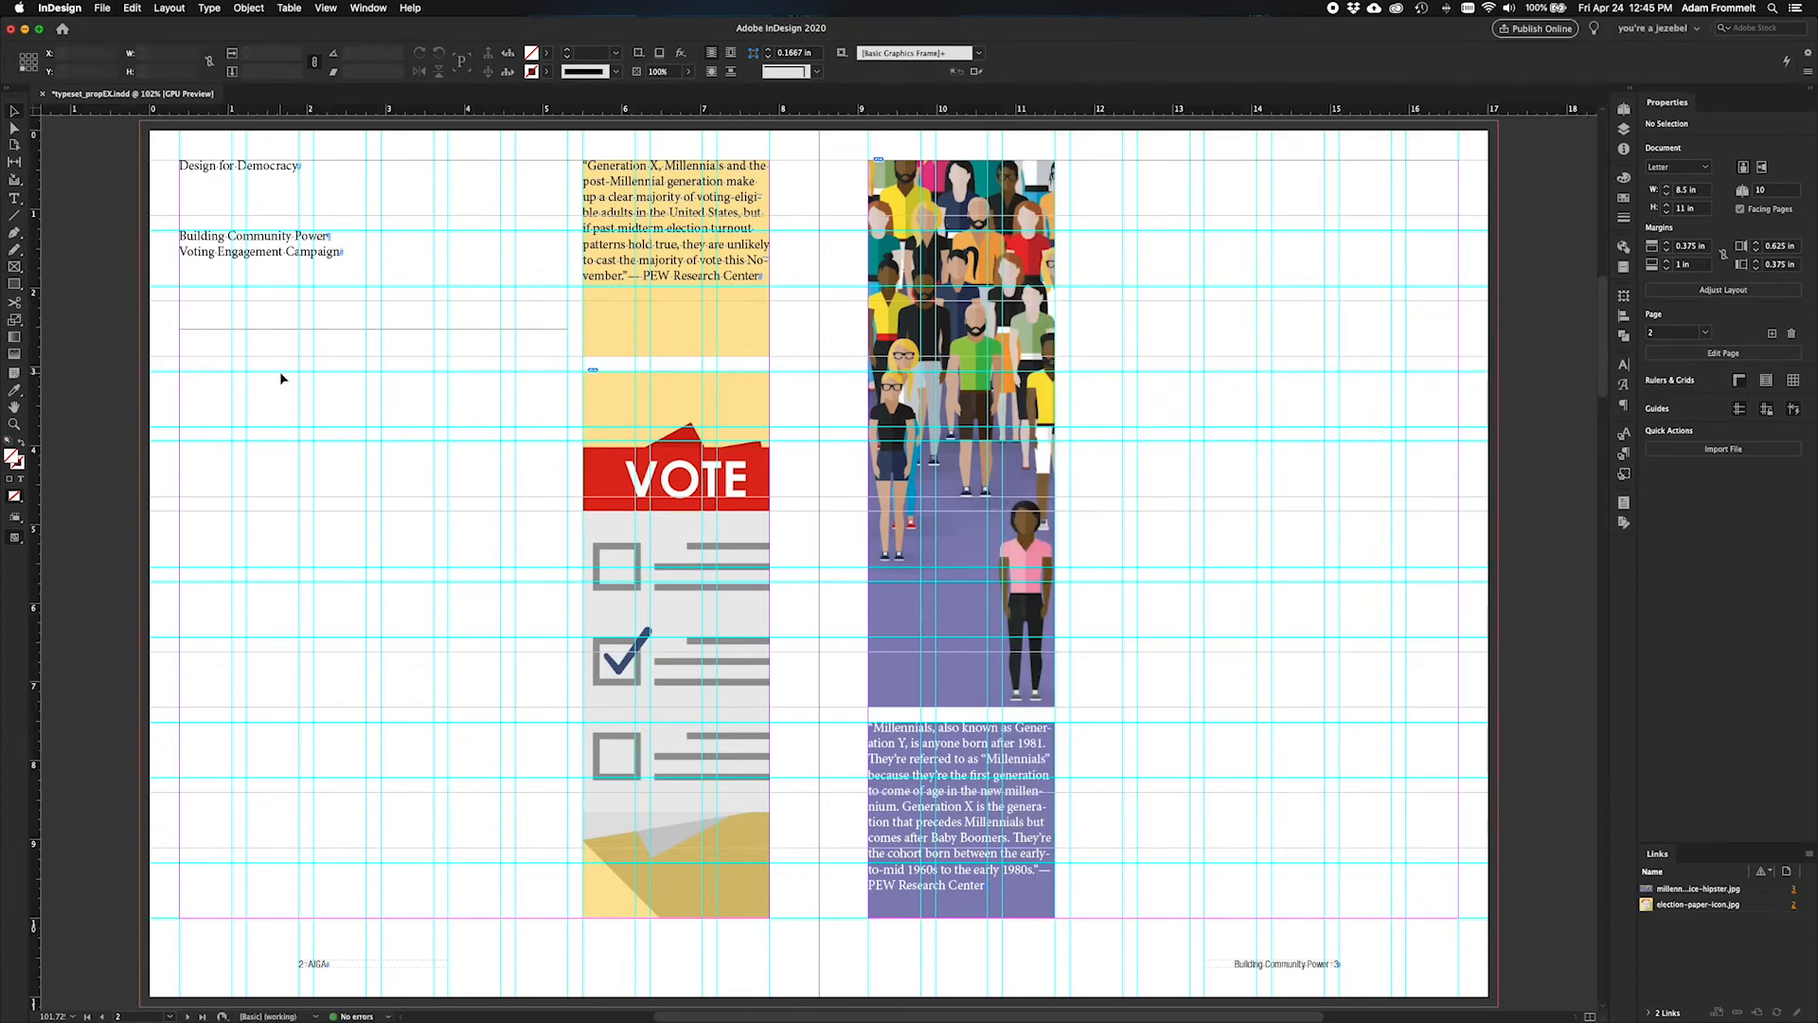
{"action": "key", "text": "t"}
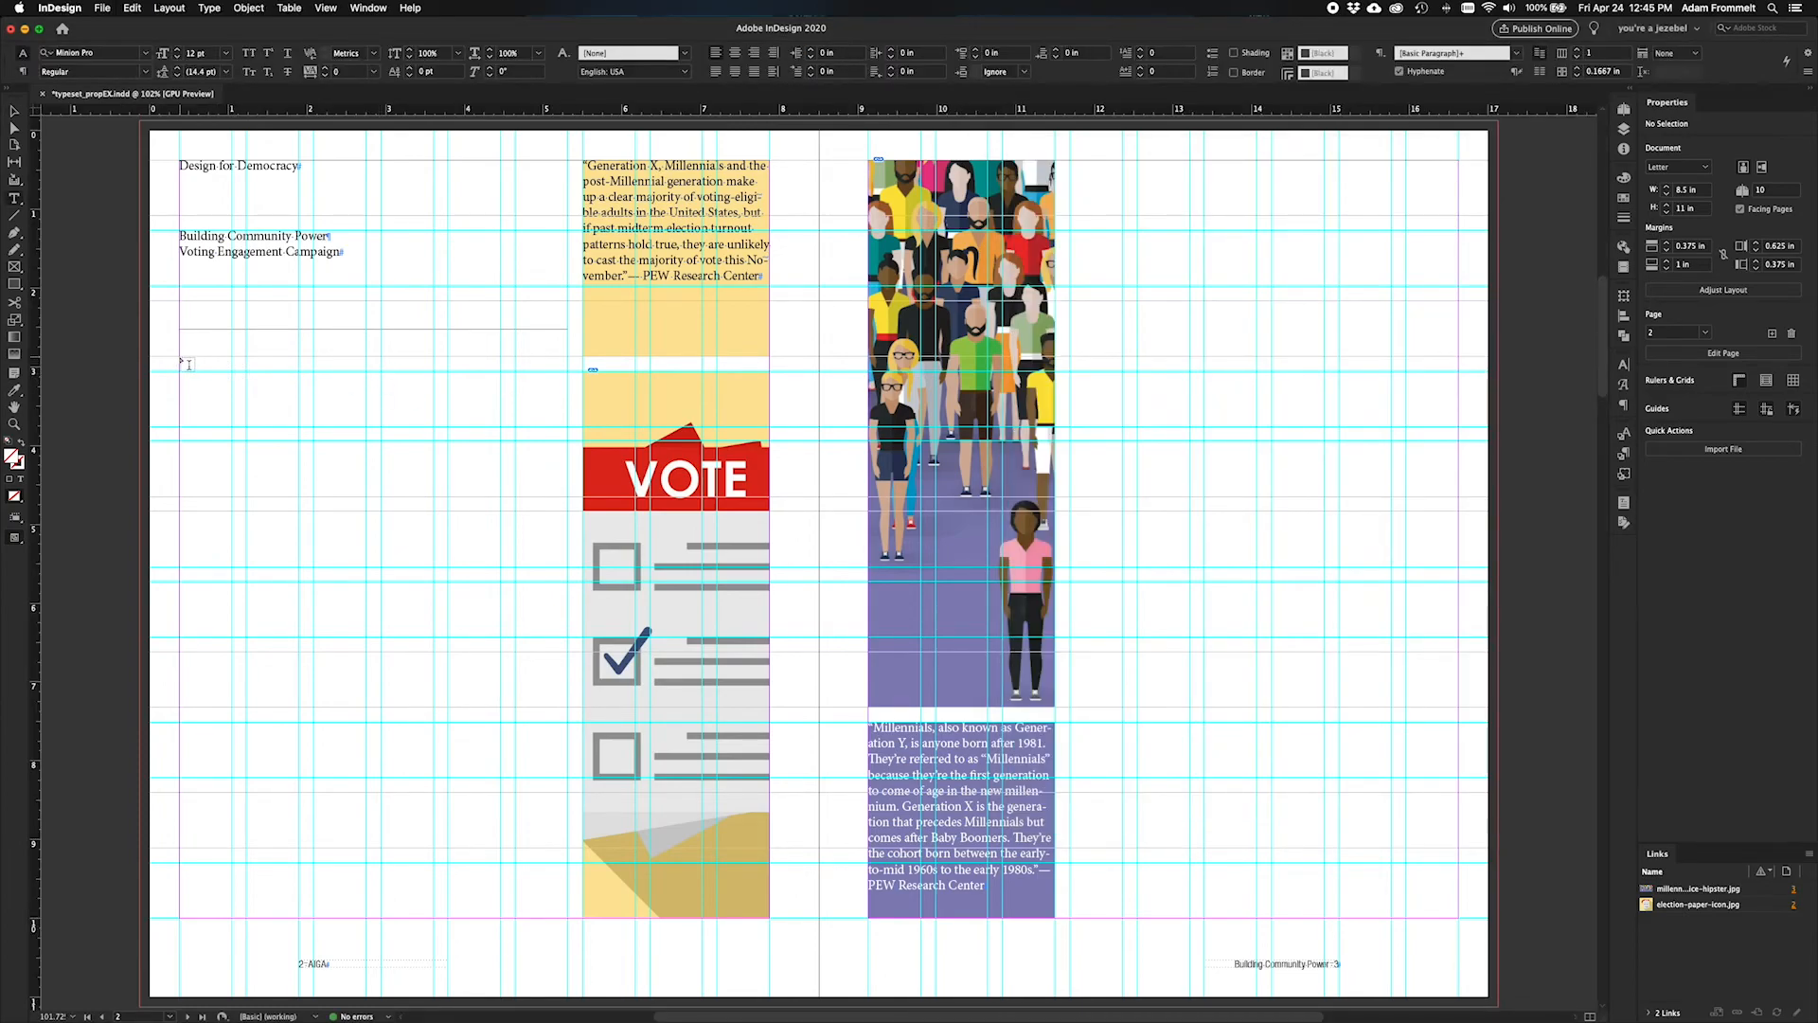
{"action": "left_click_drag", "start_coordinate": [180, 358], "coordinate": [567, 916]}
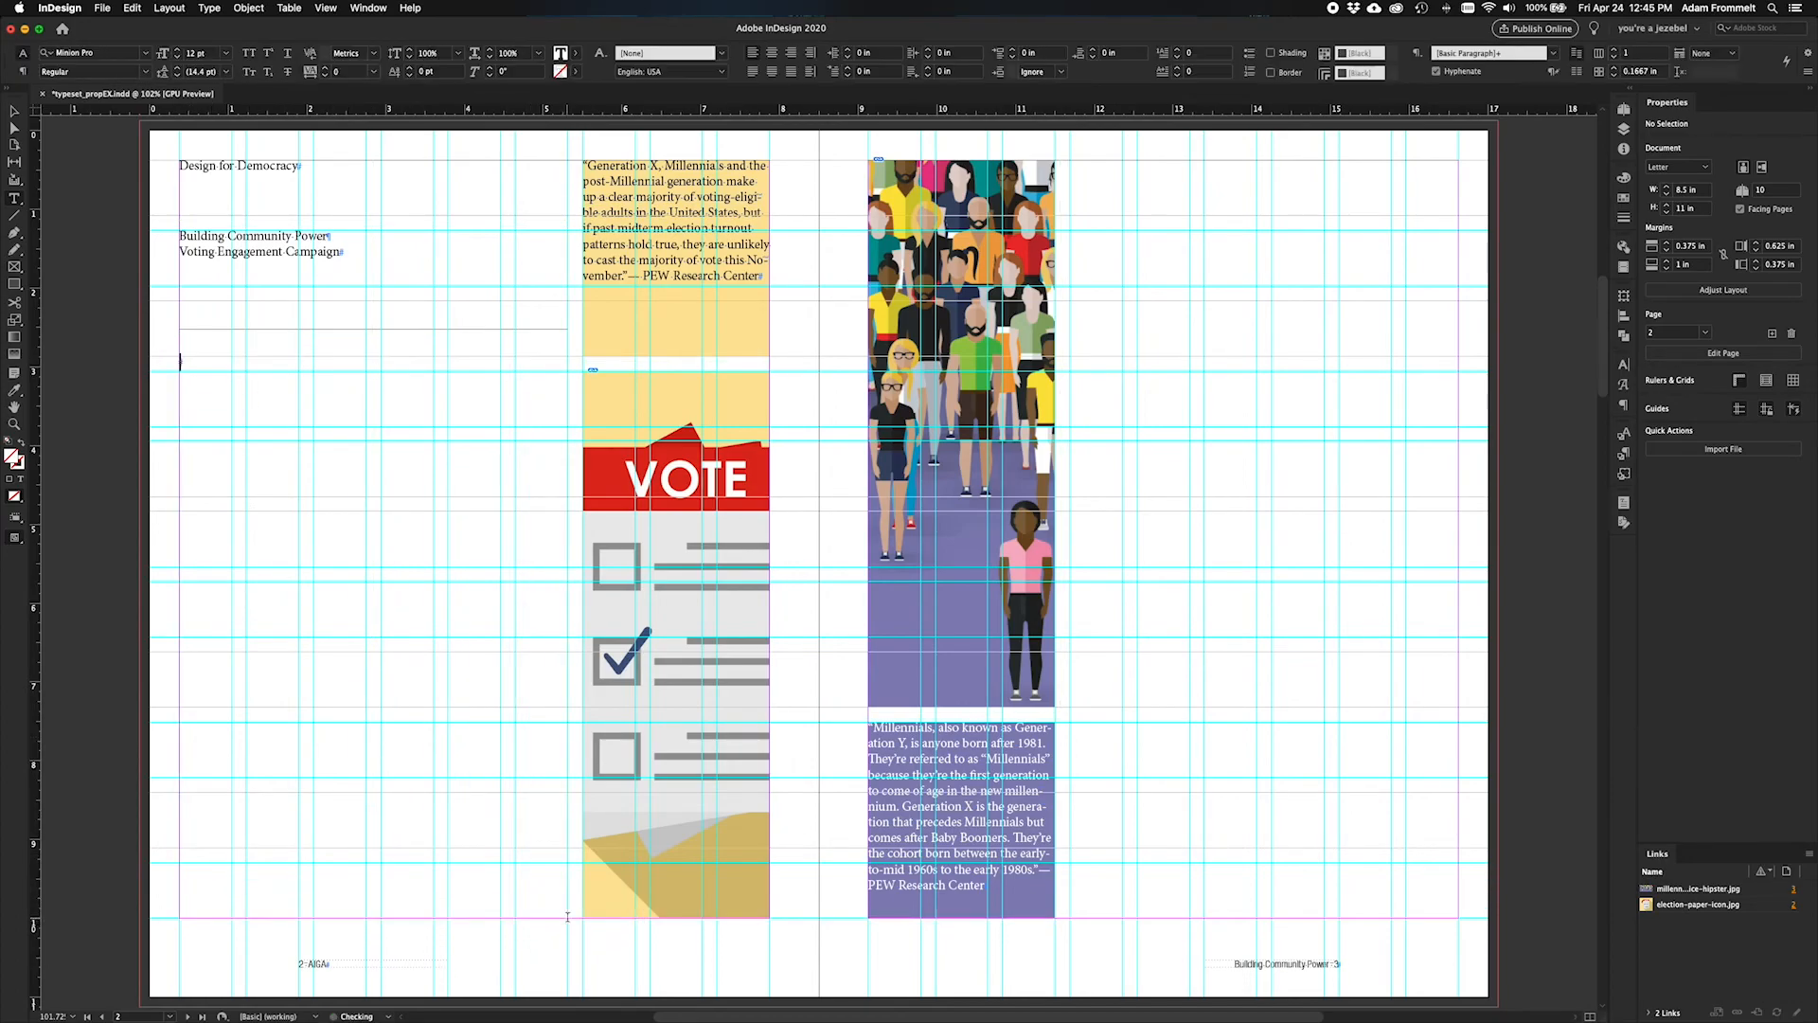
{"action": "key", "text": "super+v"}
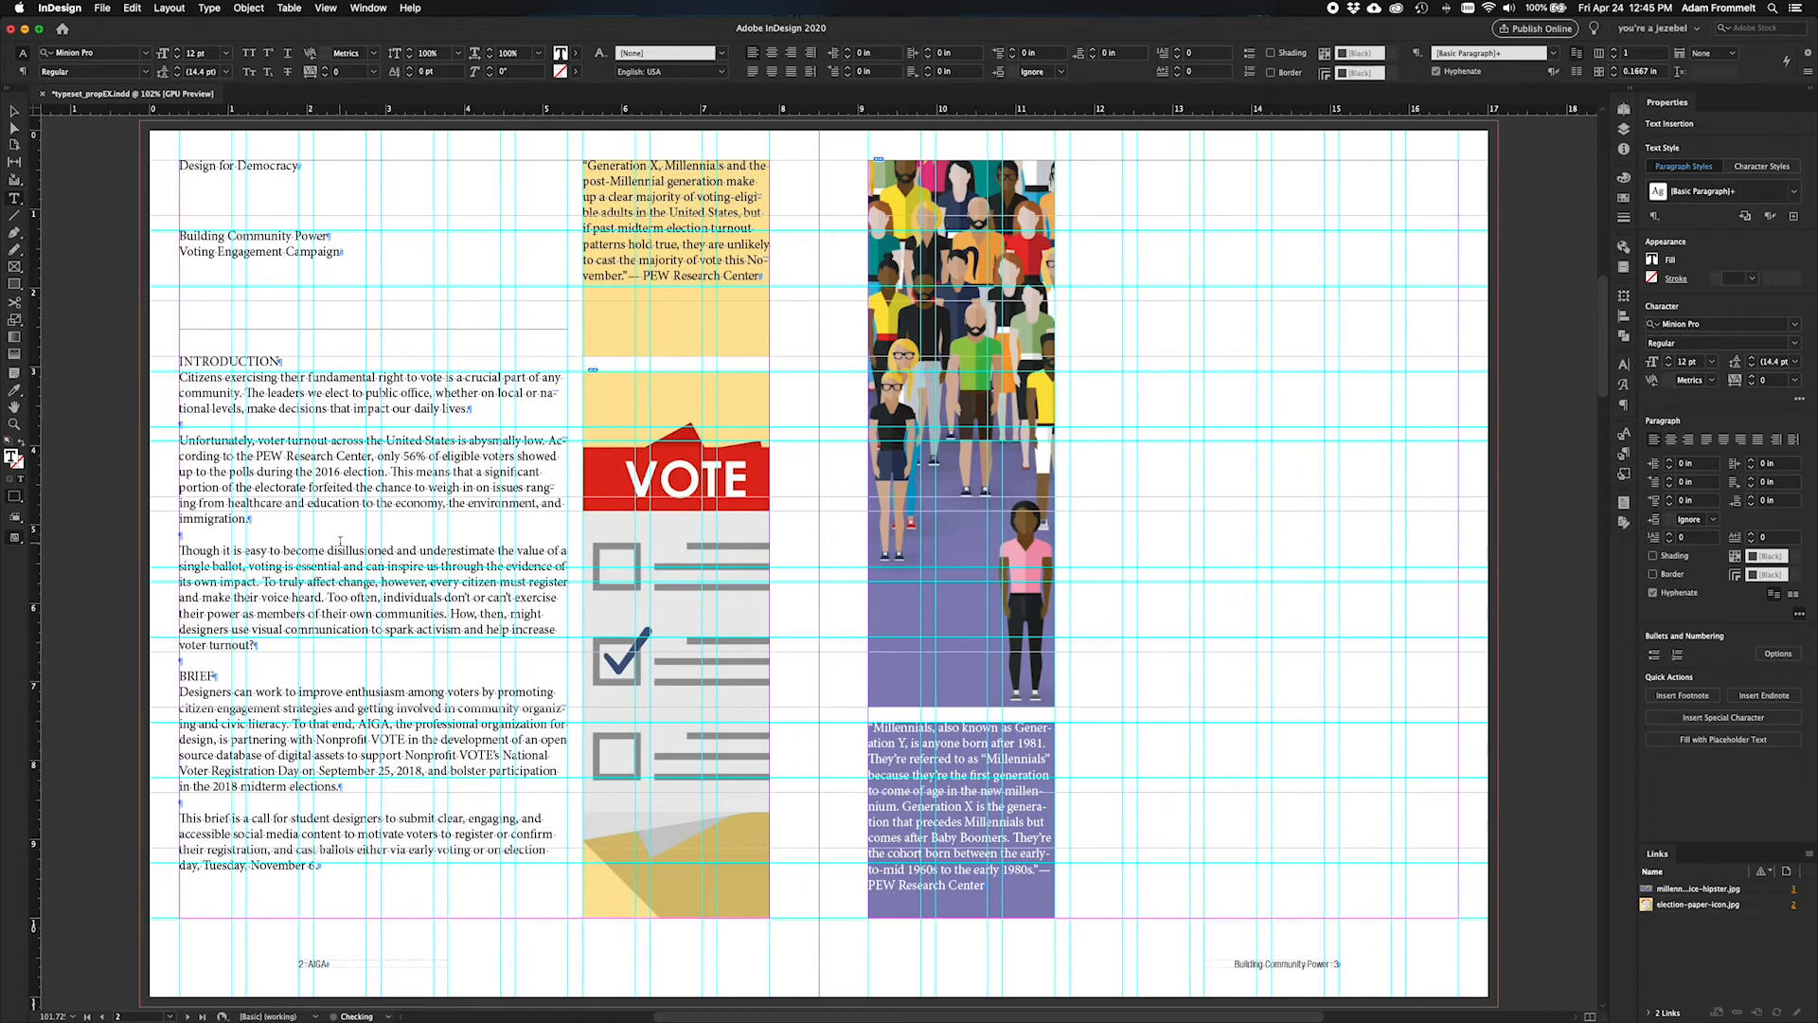
Step: Duplicate page 2's introduction and brief text frame into the empty text column on page 3, at the same height
{"action": "key", "text": "Escape"}
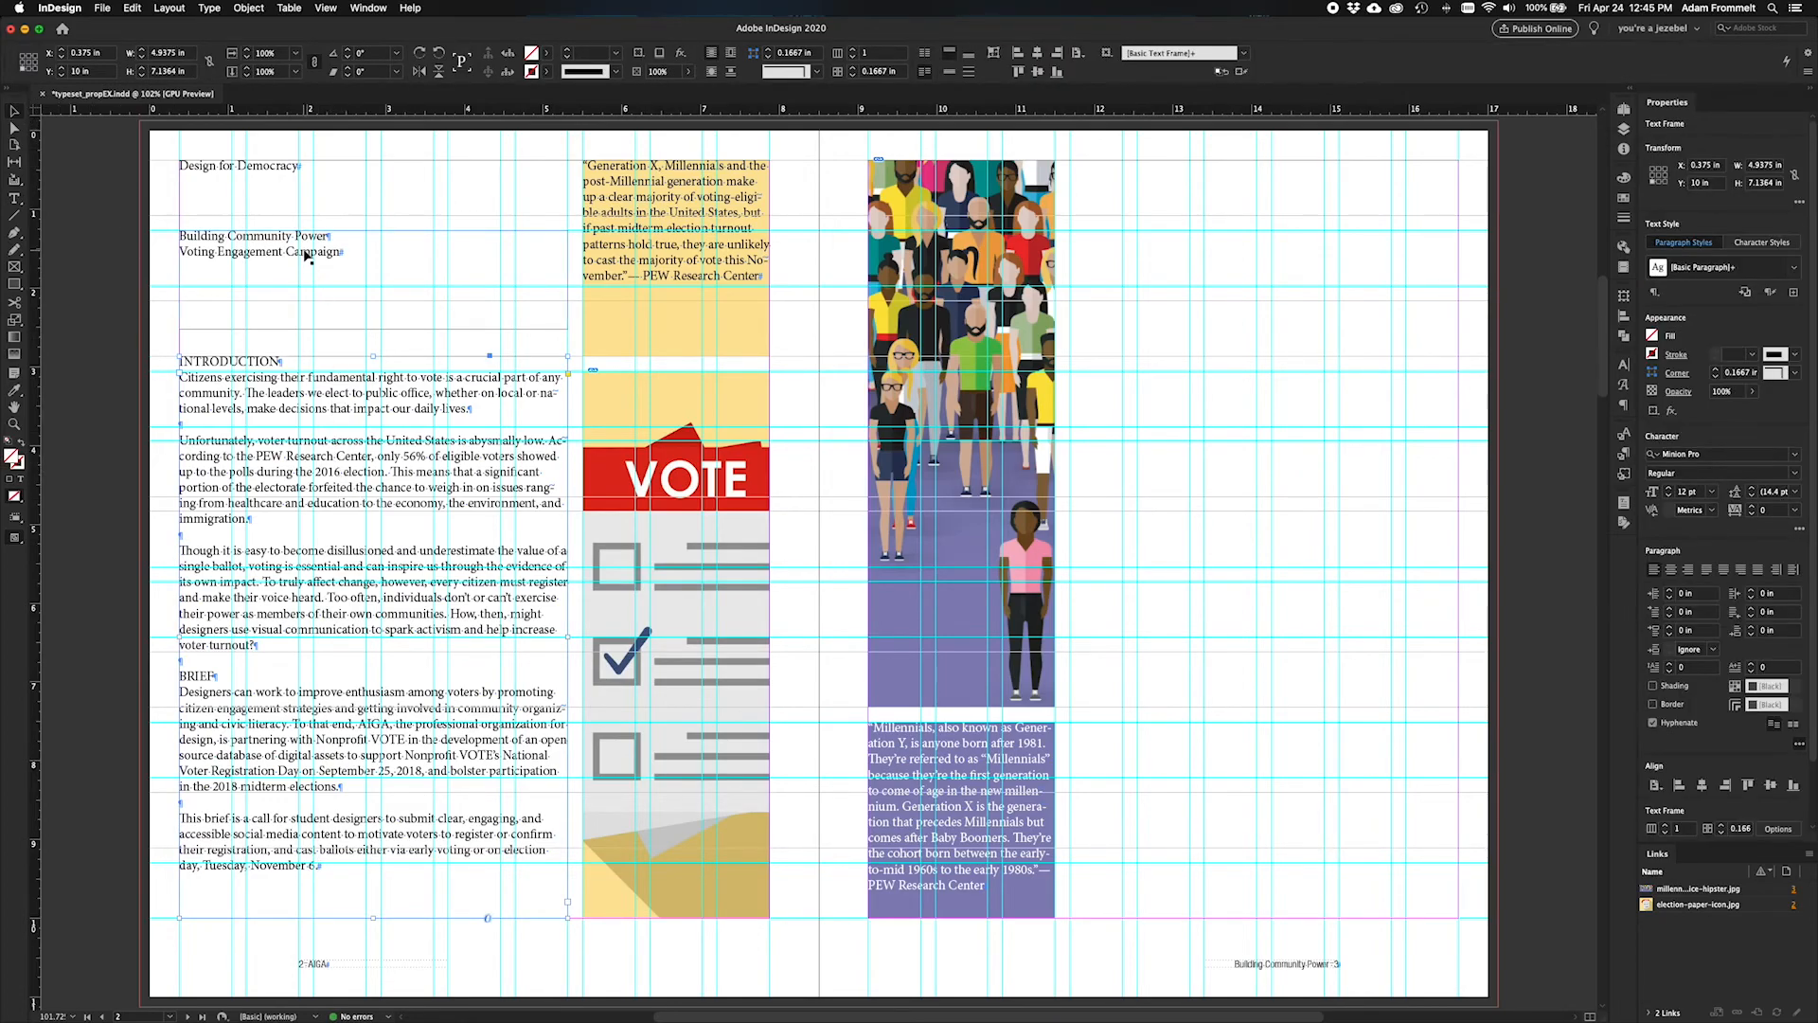
{"action": "left_click_drag", "start_coordinate": [319, 383], "coordinate": [1188, 385]}
Step: Switch to AIGAQ sample proposal.txt and copy the text from "BRIEF, cont." through "Audiences who speak languages other than English"
{"action": "key", "text": "ctrl+Up"}
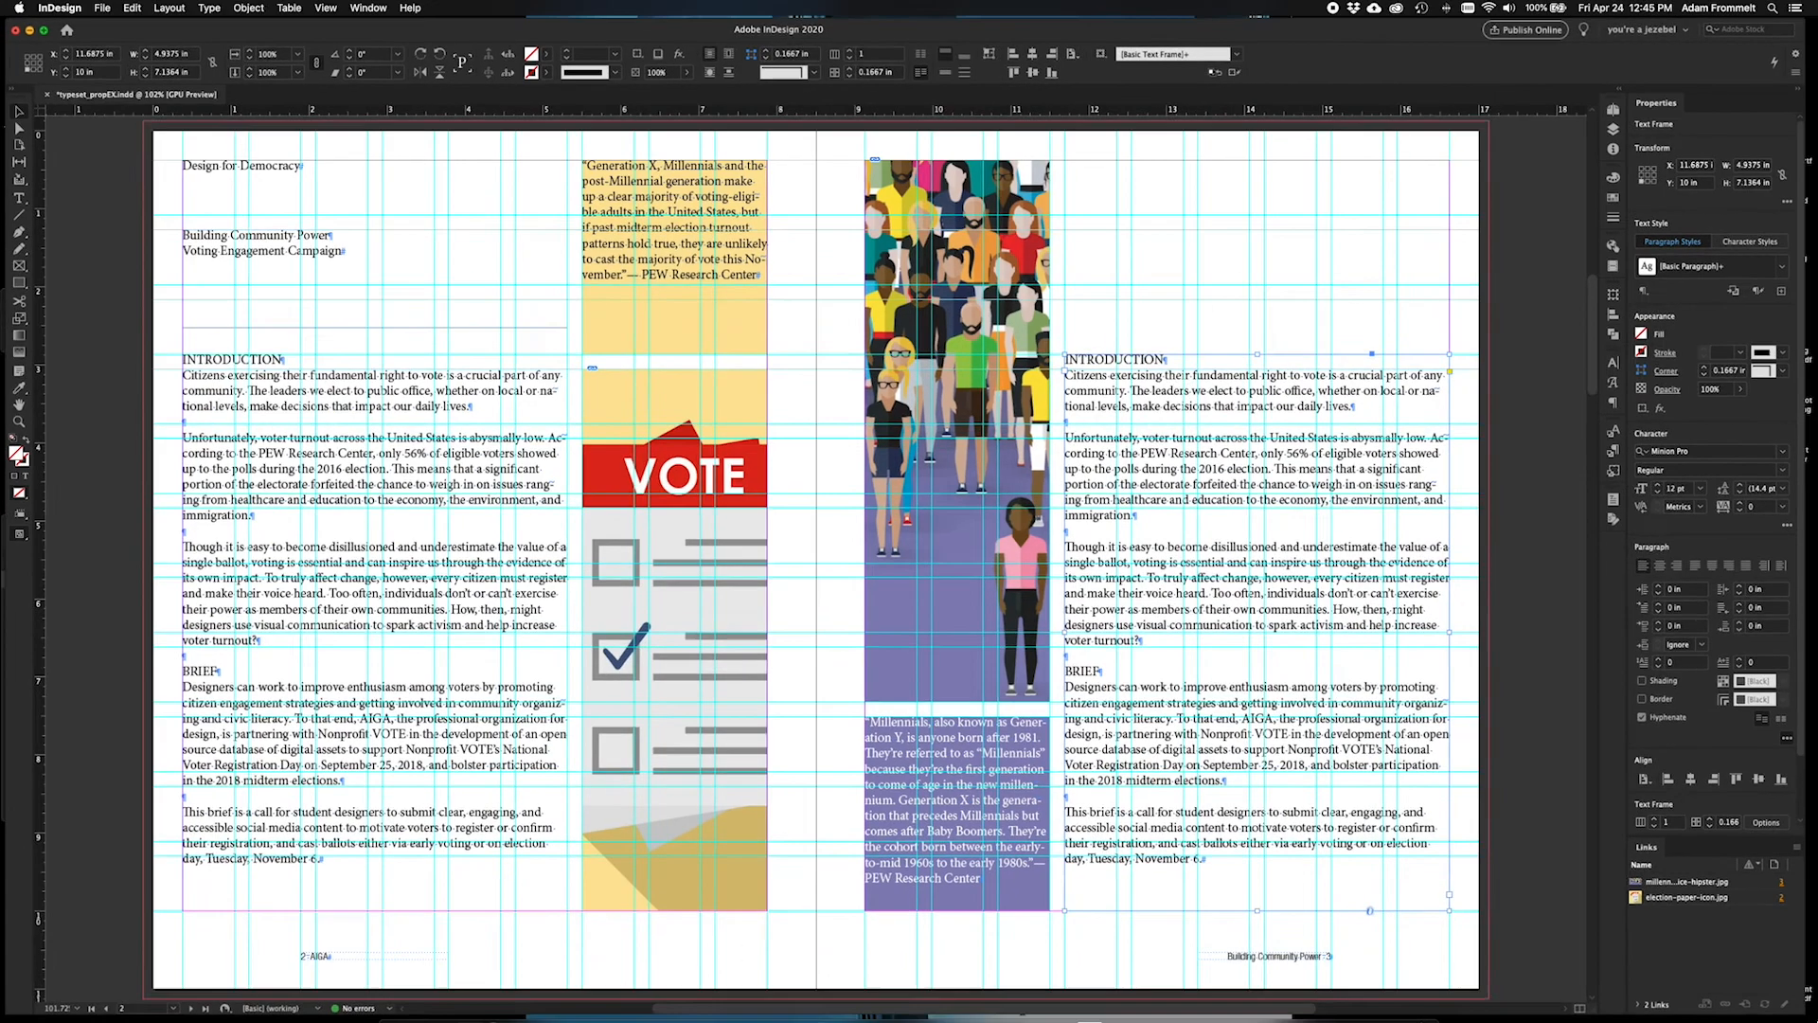
{"action": "left_click", "coordinate": [1506, 402]}
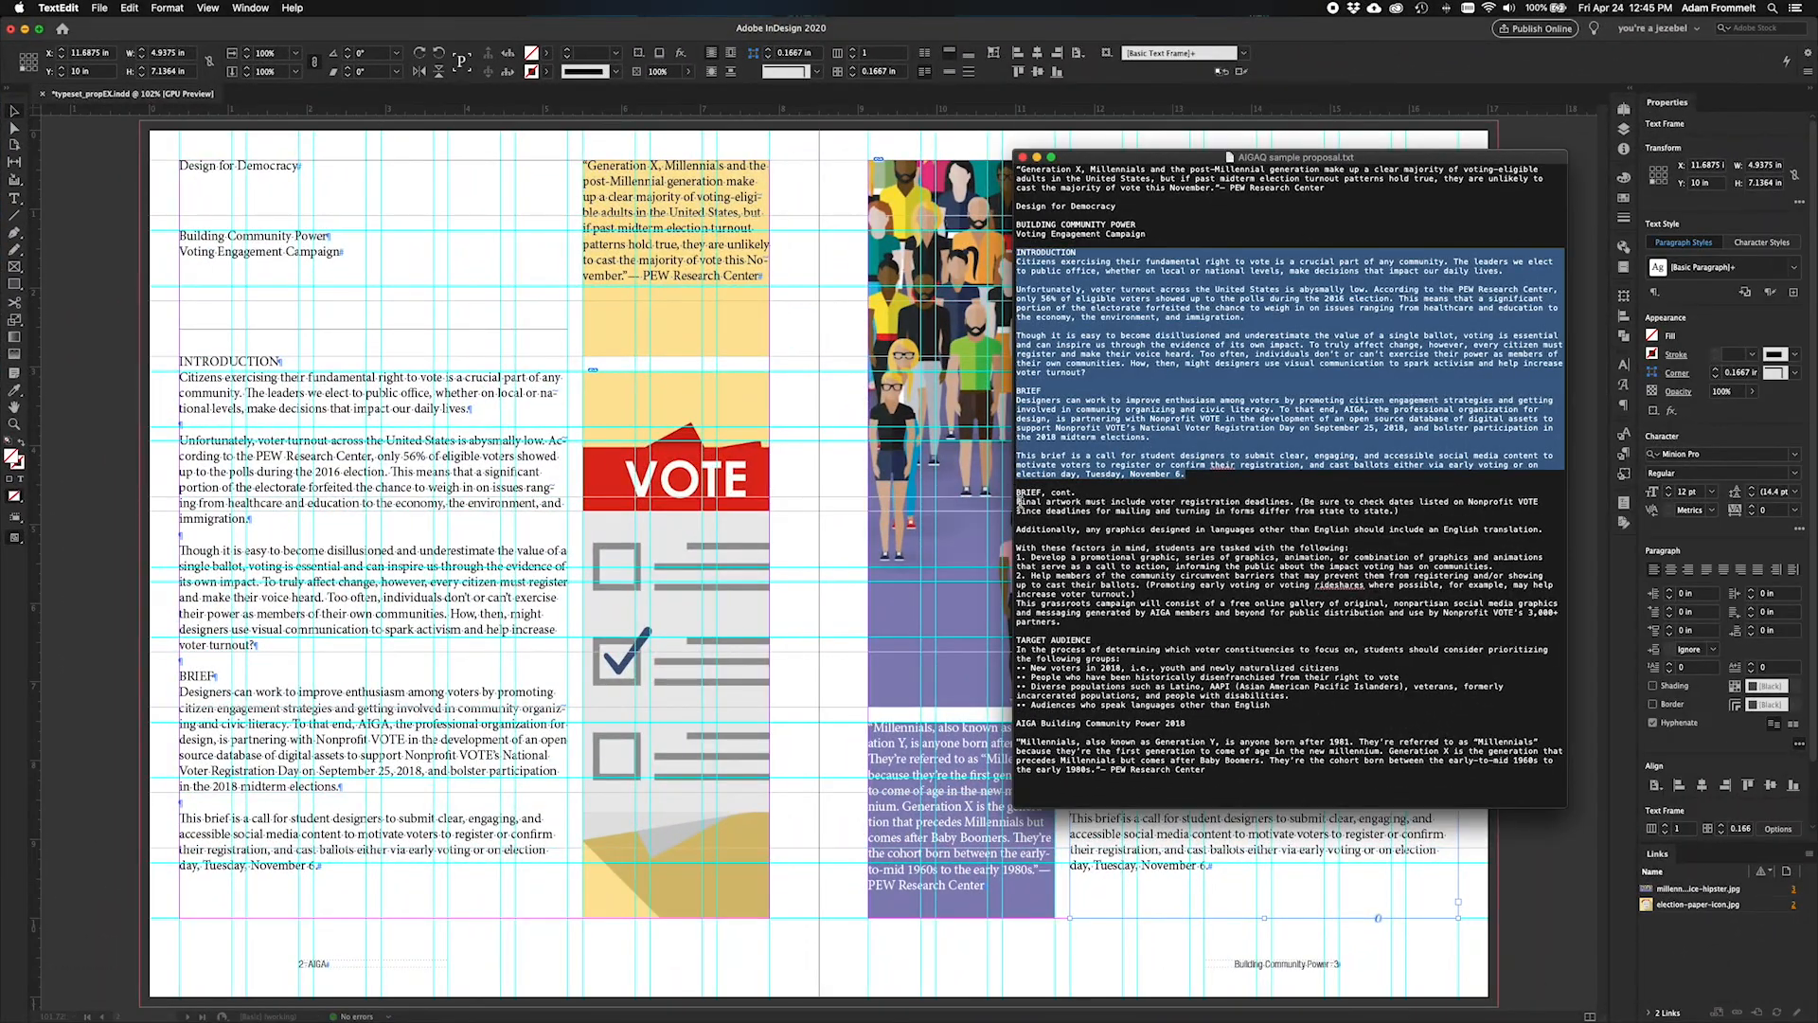
{"action": "left_click_drag", "start_coordinate": [1018, 492], "coordinate": [1277, 704]}
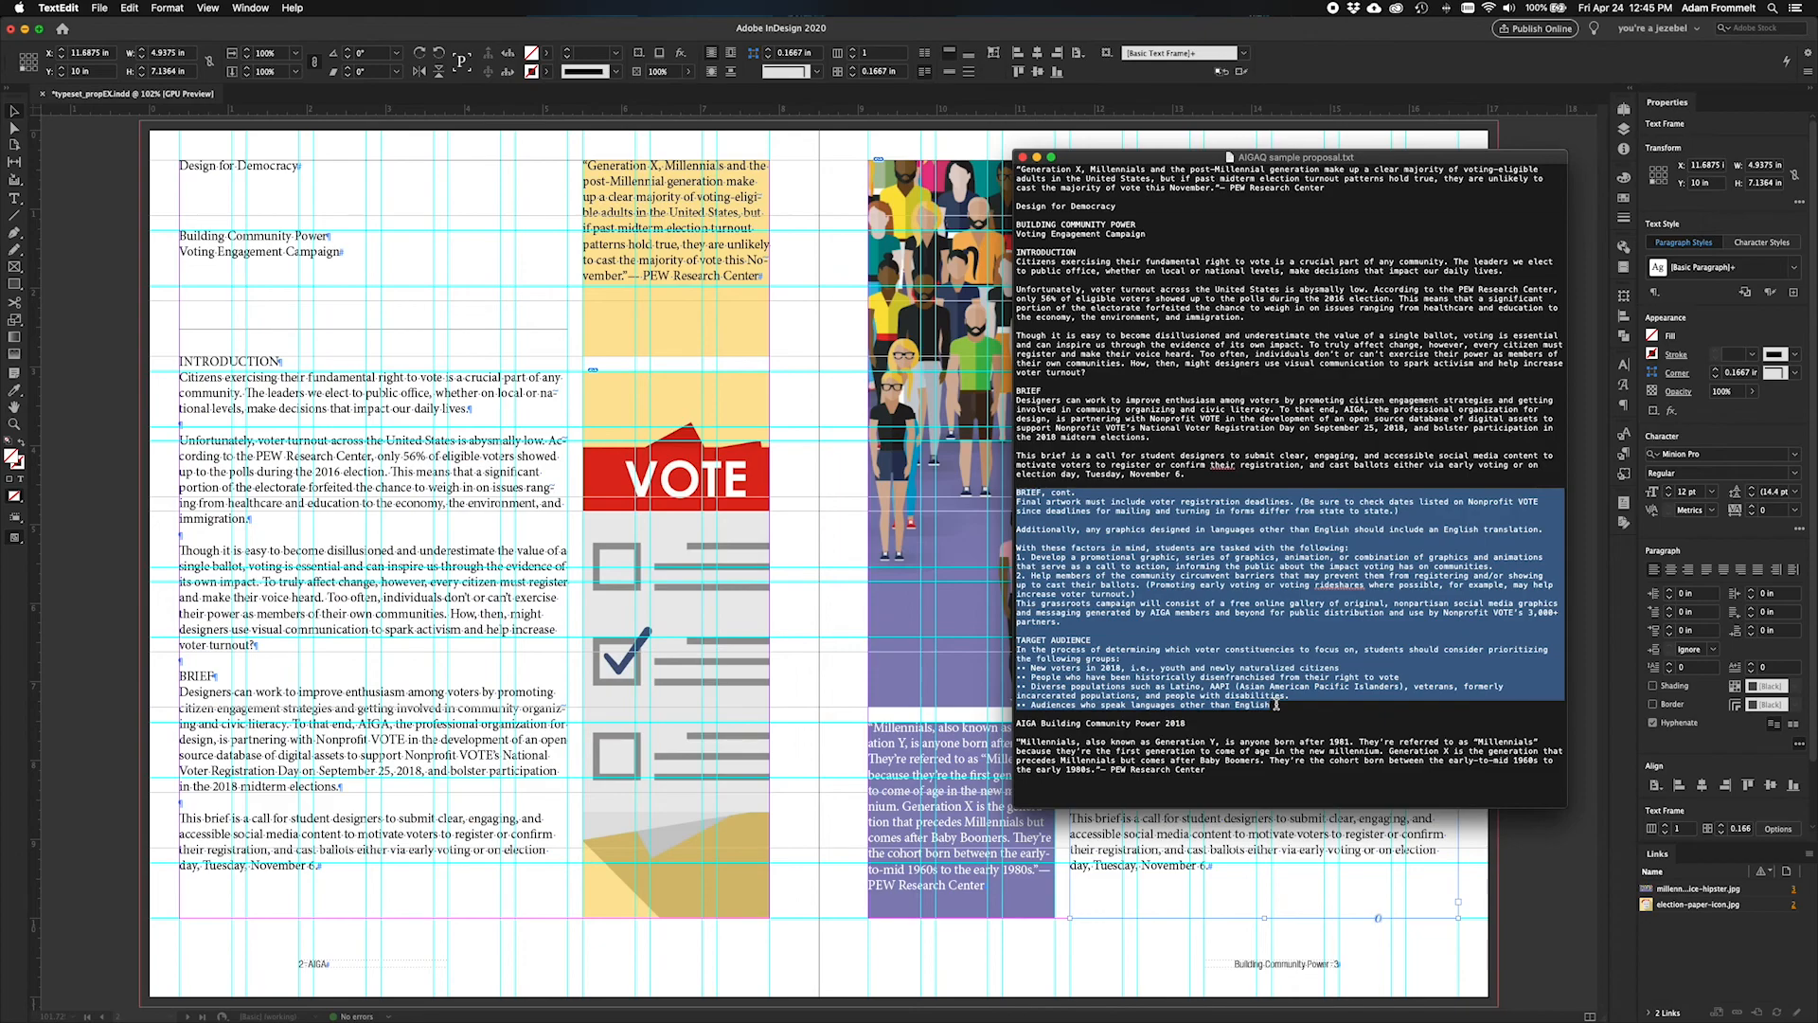
Step: Back in InDesign, replace all the text in page 3's duplicated frame with the copied brief continuation and target audience text, then deselect the frame
{"action": "left_click", "coordinate": [812, 245]}
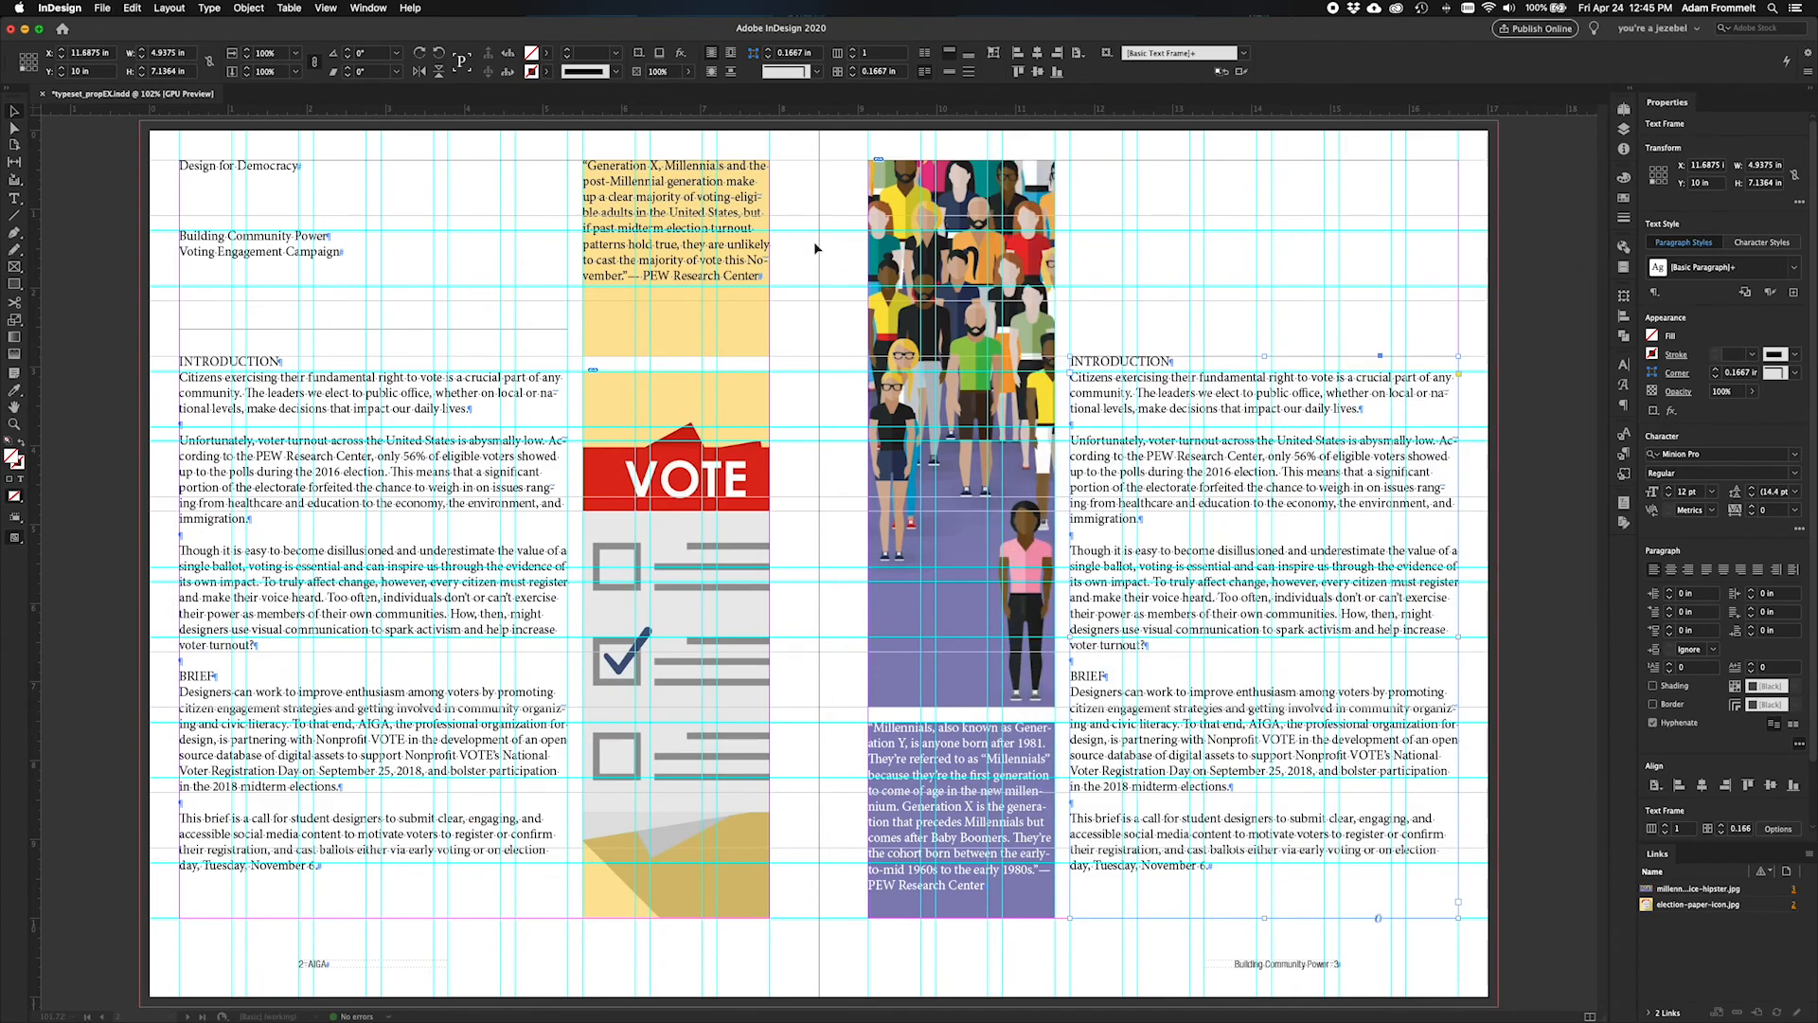
{"action": "left_click", "coordinate": [1105, 359]}
{"action": "double_click", "coordinate": [1106, 360]}
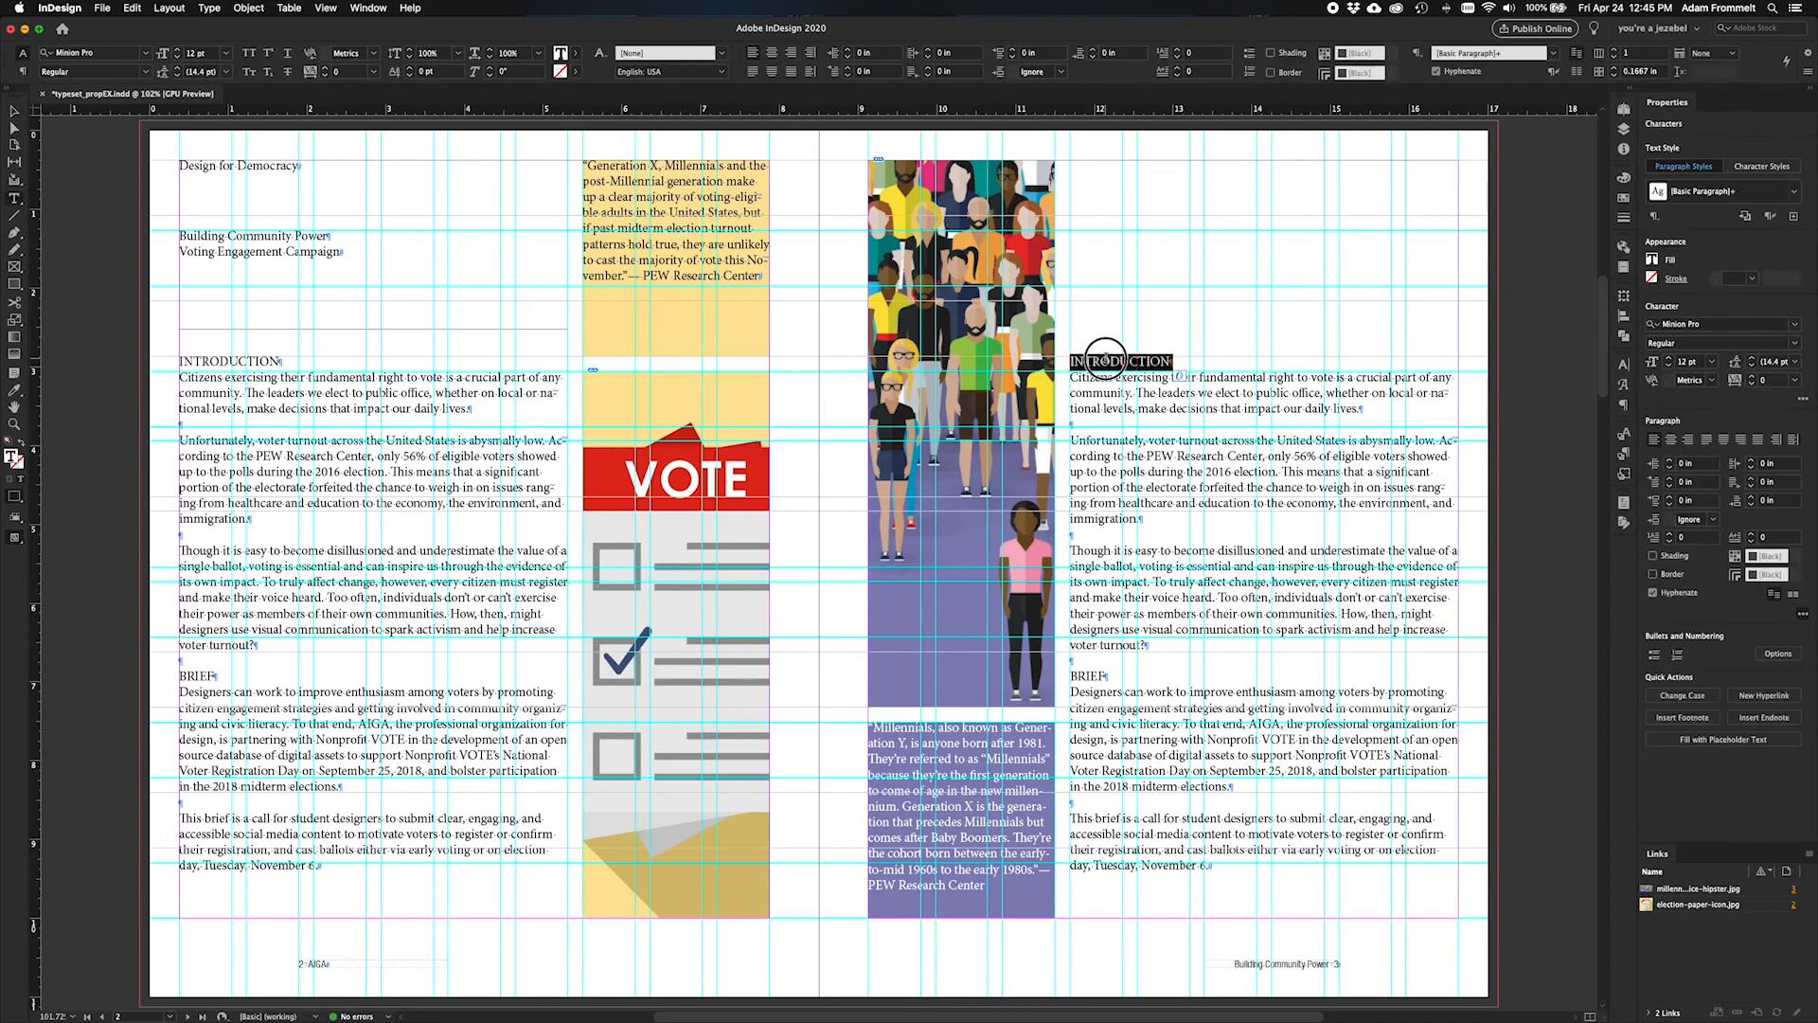
{"action": "key", "text": "super+a"}
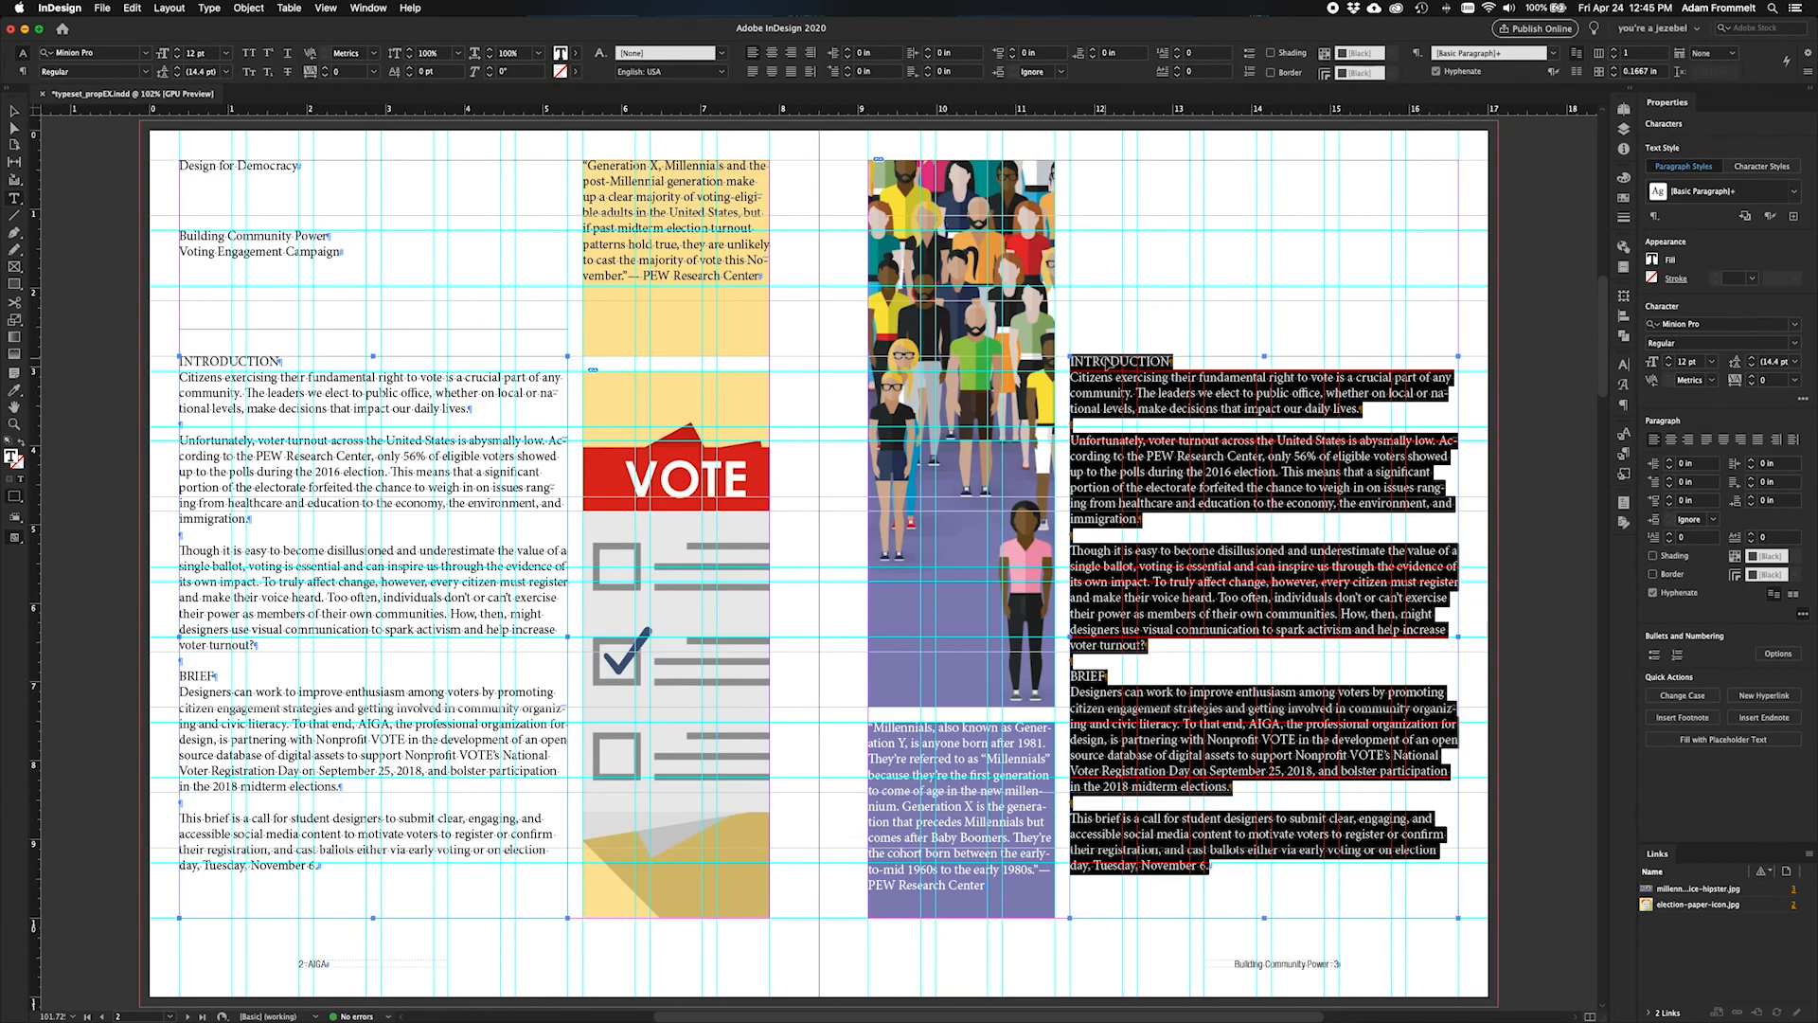
{"action": "type", "text": "BRIEF, cont. Final artwork must include voter registration deadlines. (Be sure to check dates listed on Nonprofit VOTE since deadlines for mailing and turning in forms differ from state to state.)  Additionally, any graphics designed in languages other than English should include an English translation.  With these factors in mind, students are tasked with the following: 1. Develop a promotional graphic, series of graphics, animation, or combination of graphics and animations that serve as a call to action, informing the public about the impact voting has on communities. 2. Help members of the community circumvent barriers that may prevent them from registering and/or showing up to cast their ballots. (Promoting early voting or voting rideshares where possible, for example, may help increase voter turnout.) This grassroots campaign will consist of a free online gallery of original, nonpartisan social media graphics and messaging generated by AIGA members and beyond for public distribution and use by Nonprofit VOTE's 3,000+ partners.  TARGET AUDIENCE In the process of determining which voter constituencies to focus on, students should consider prioritizing the following groups: • New voters in 2018, i.e., youth and newly naturalized citizens • People who have been historically disenfranchised from their right to vote • Diverse populations such as Latino, AAPI (Asian American Pacific Islanders), veterans, formerly incarcerated populations, and people with disabilities. • Audiences who speak languages other than English"}
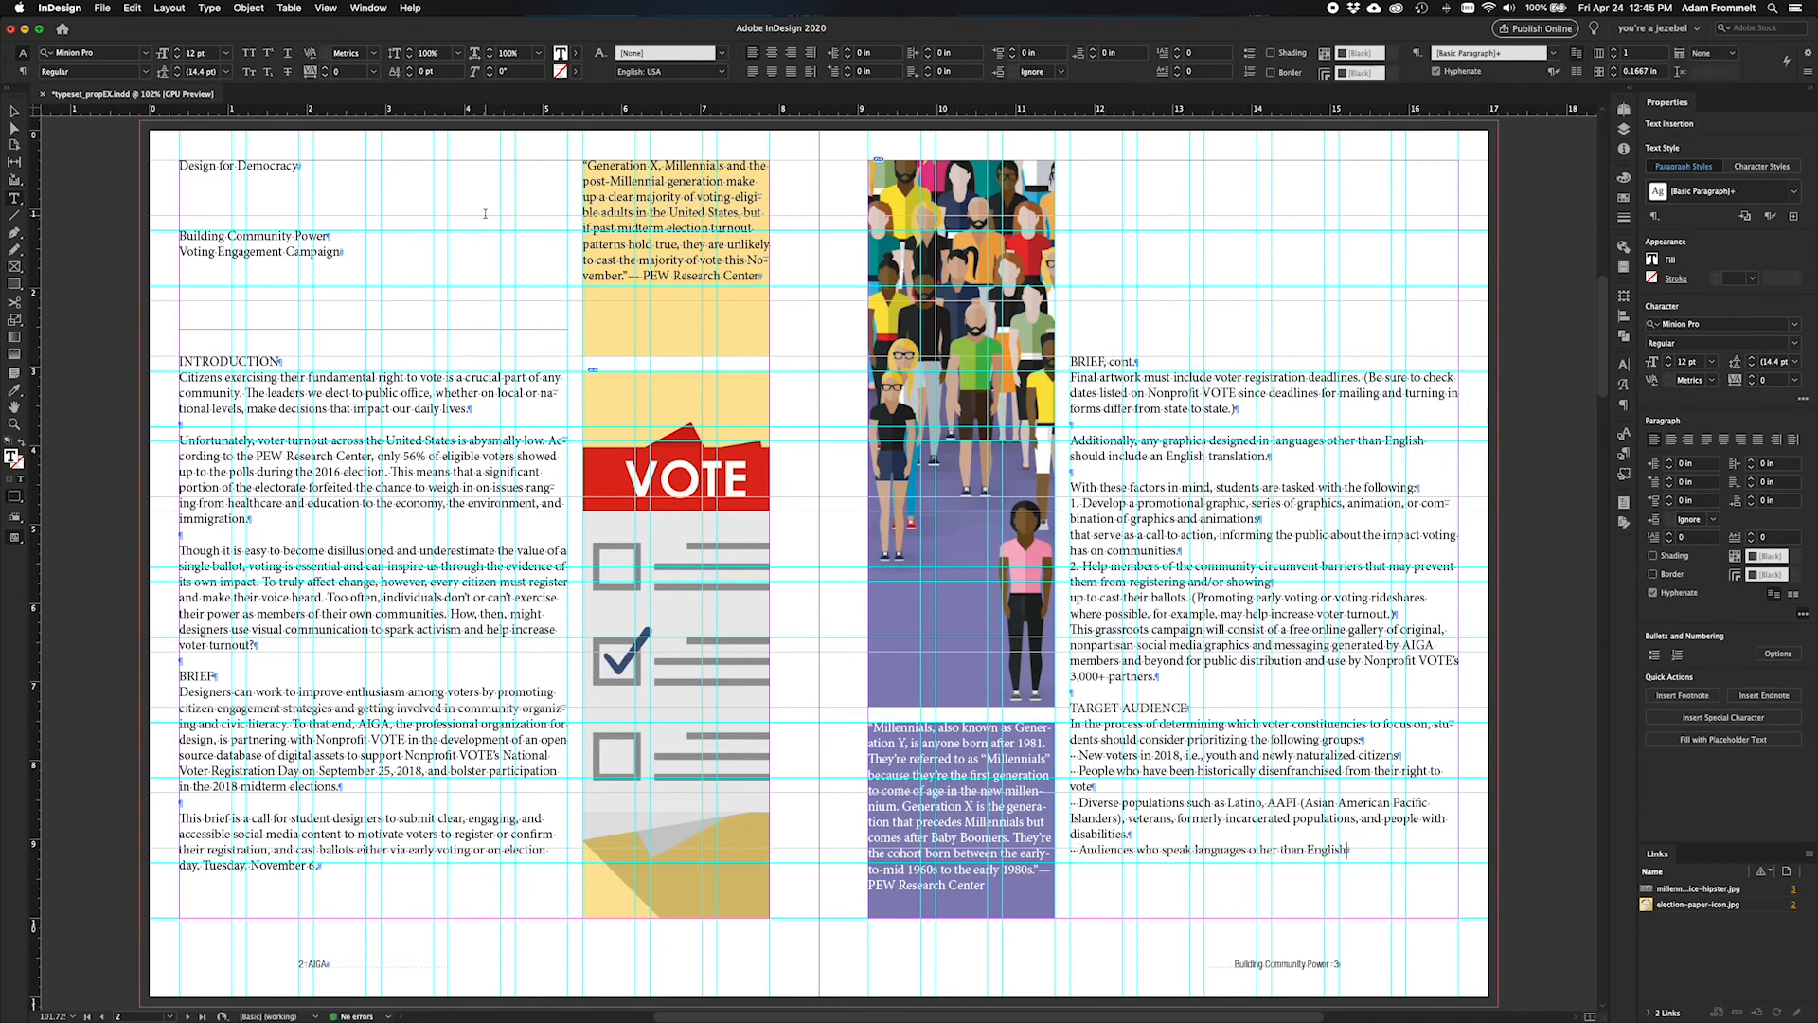
{"action": "left_click", "coordinate": [14, 111]}
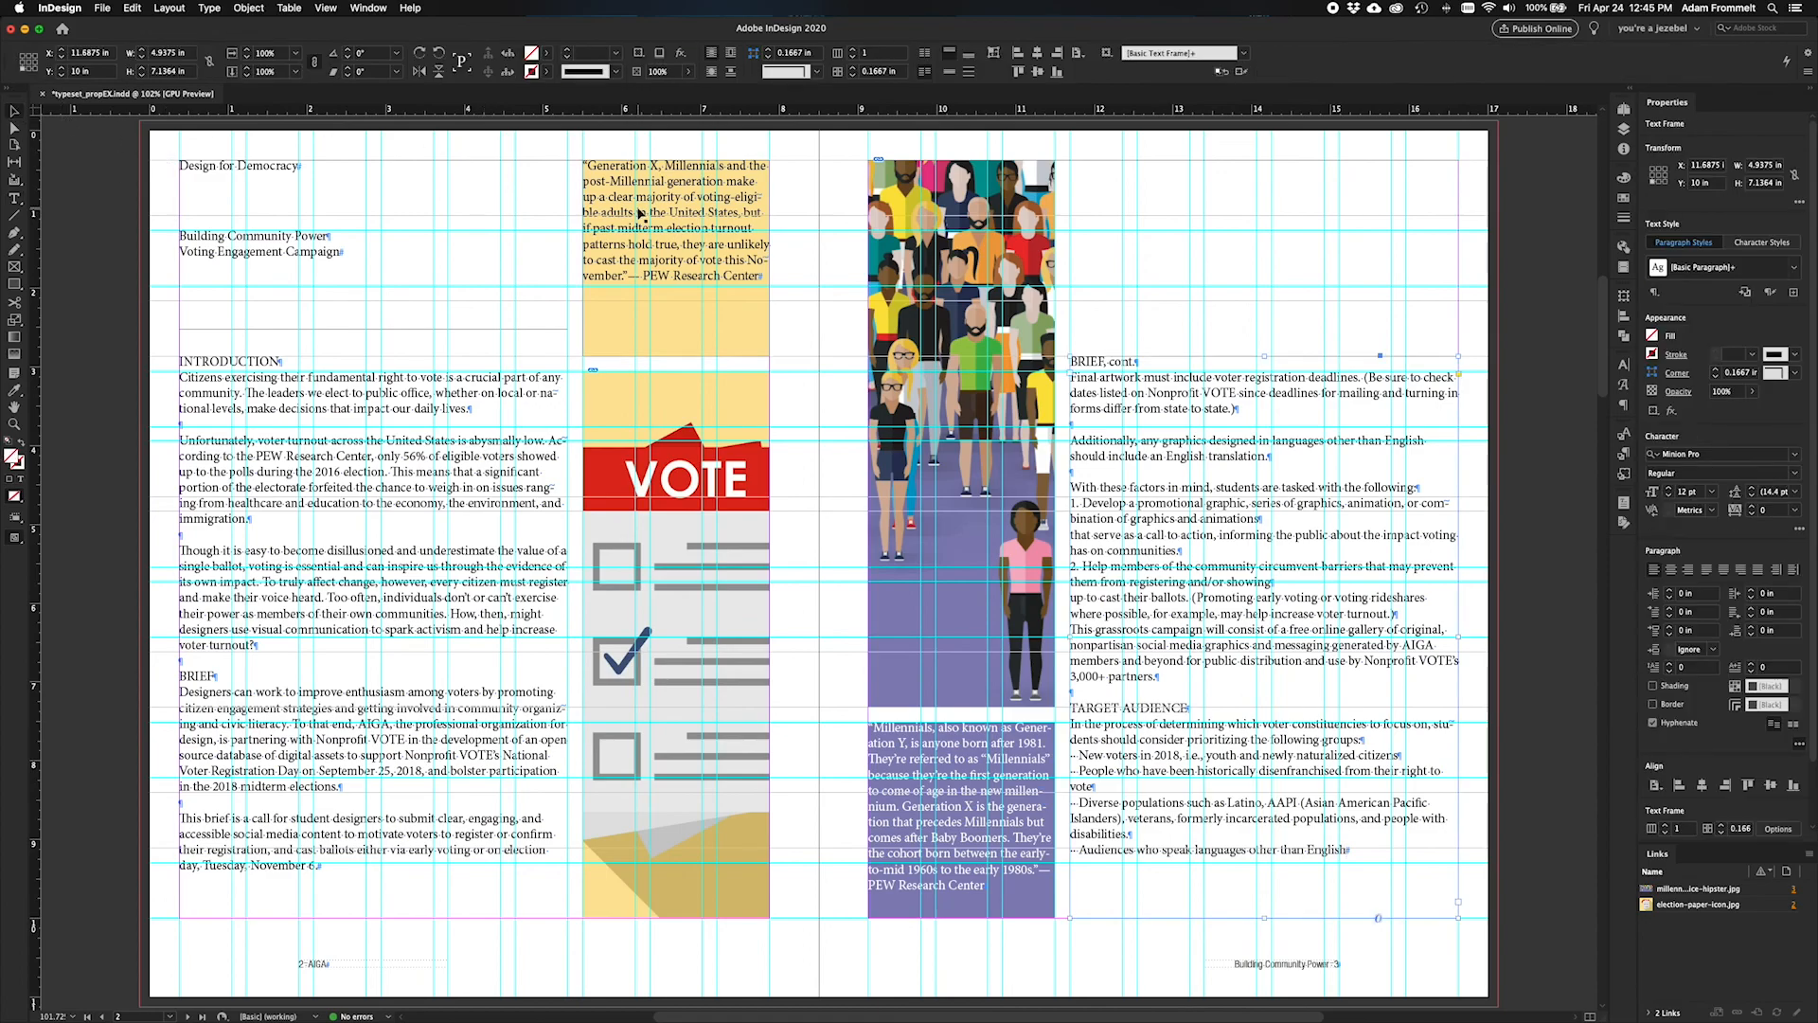
{"action": "left_click", "coordinate": [1193, 291]}
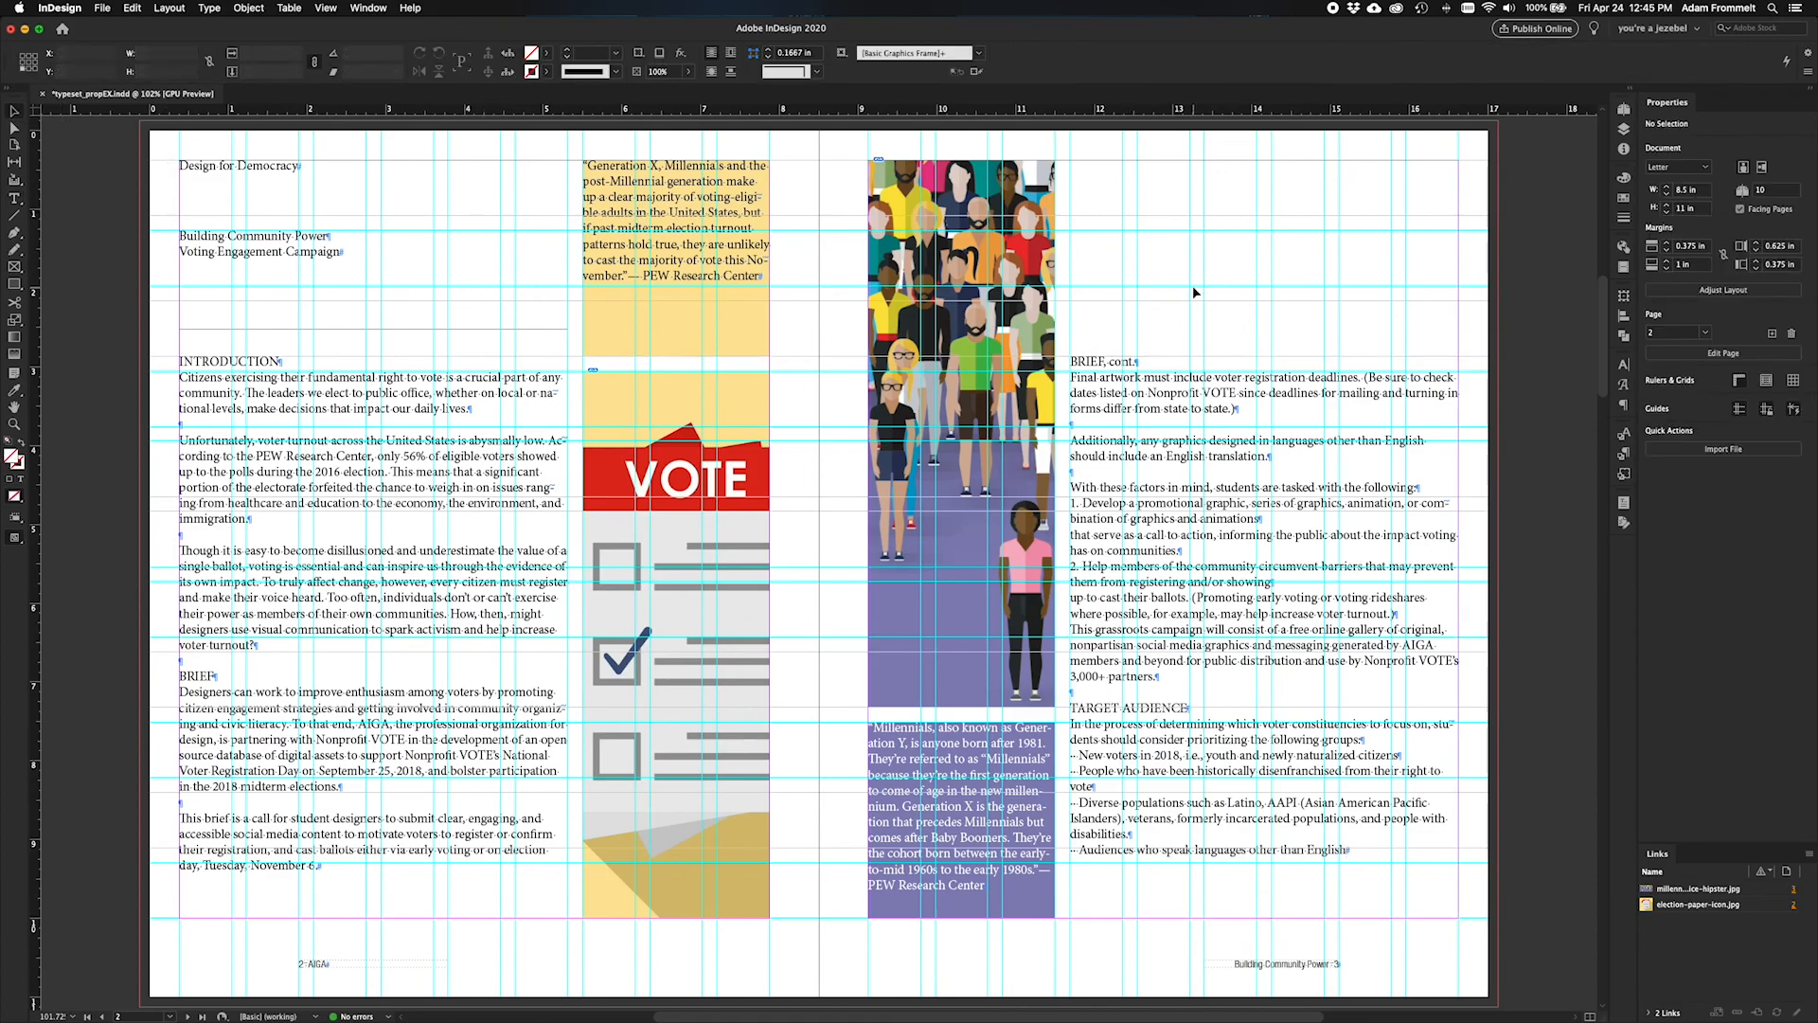